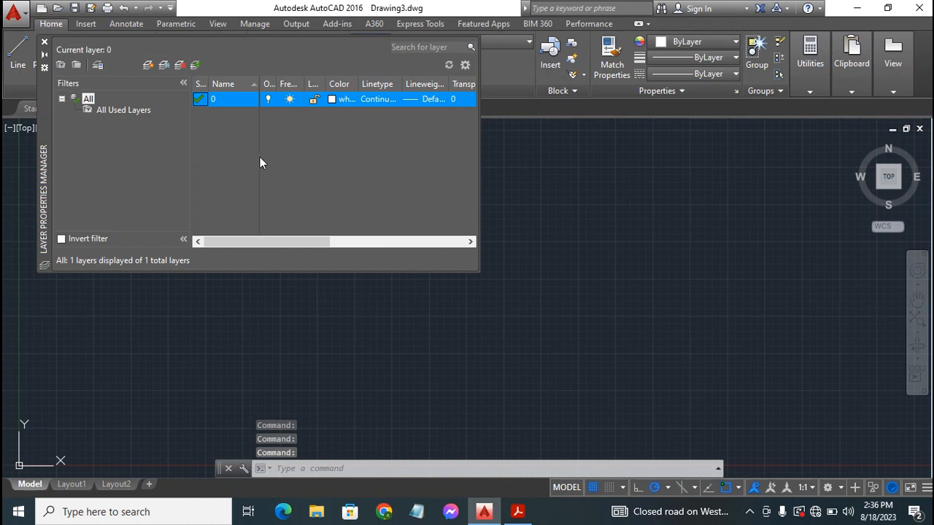
Create a new layer named Constr 1 and set its colour to cyan.
right_click(211, 139)
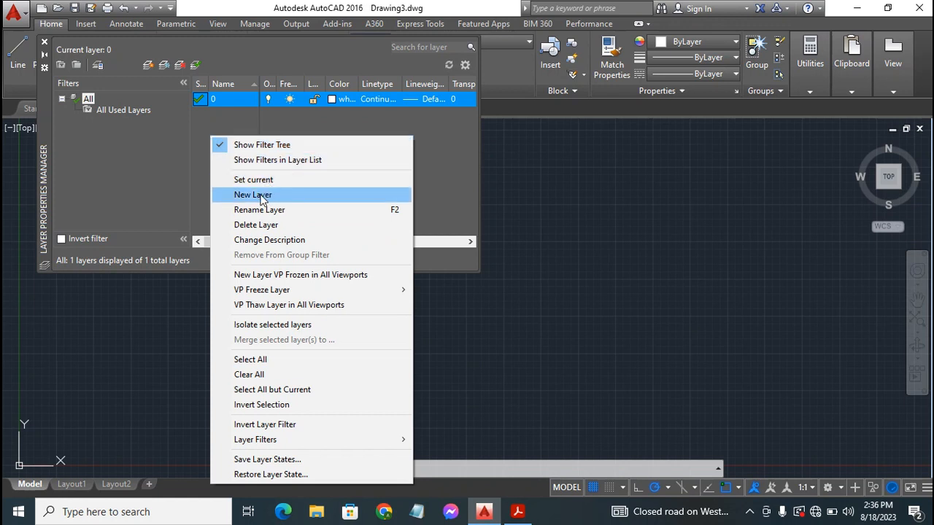
left_click(254, 195)
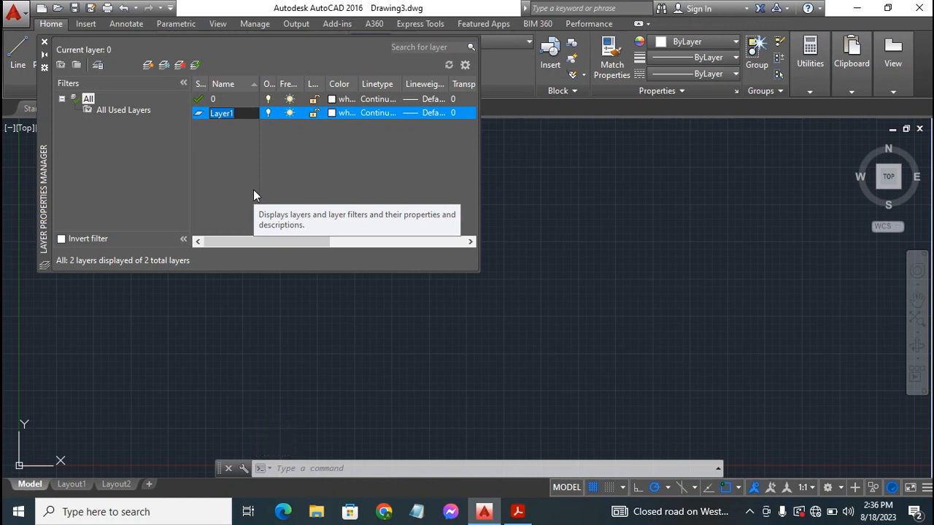
type("Constr 1")
key("Return")
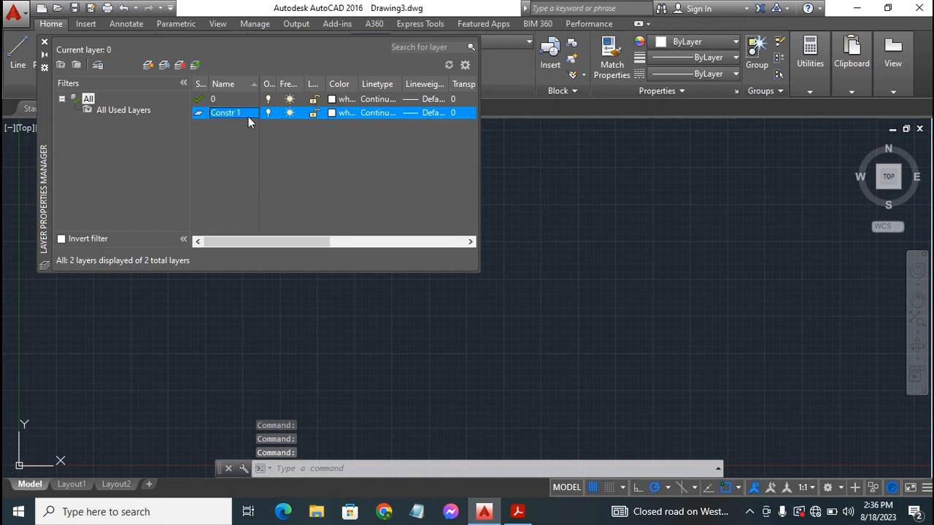
left_click(332, 113)
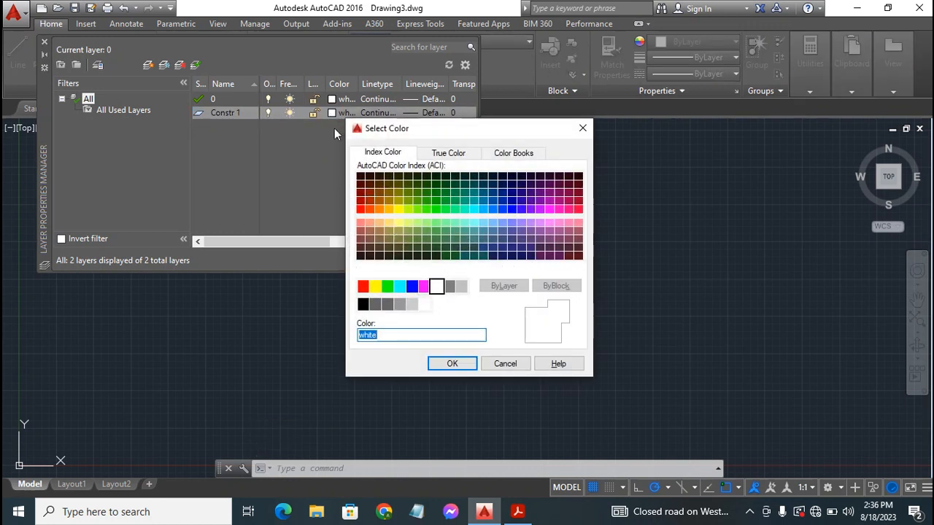
left_click(403, 286)
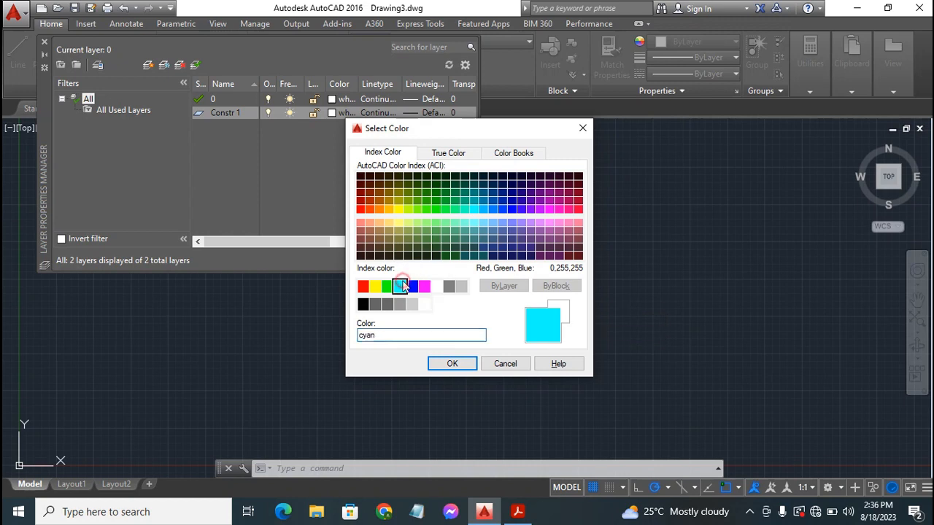
left_click(451, 364)
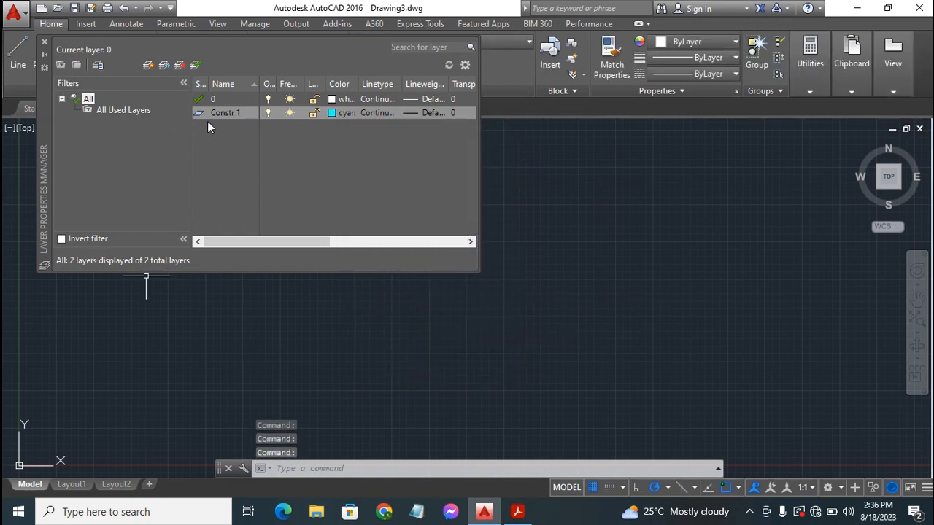
Create a second layer named Dimen, set its colour to blue, and close the layer manager.
right_click(205, 143)
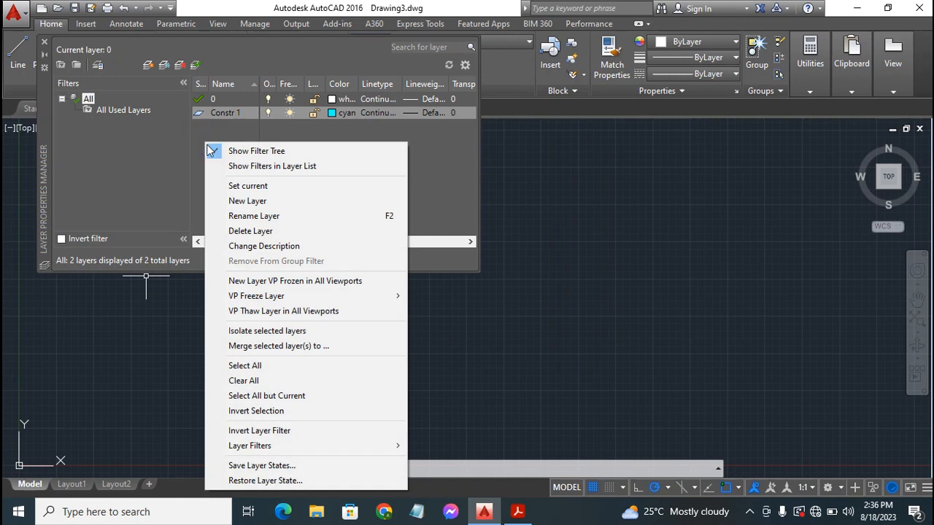
left_click(262, 202)
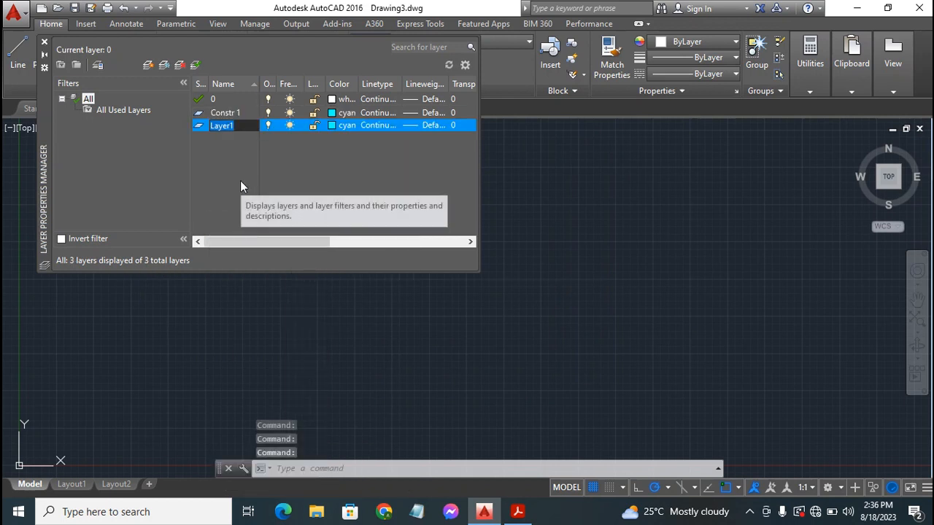
type("Dimn")
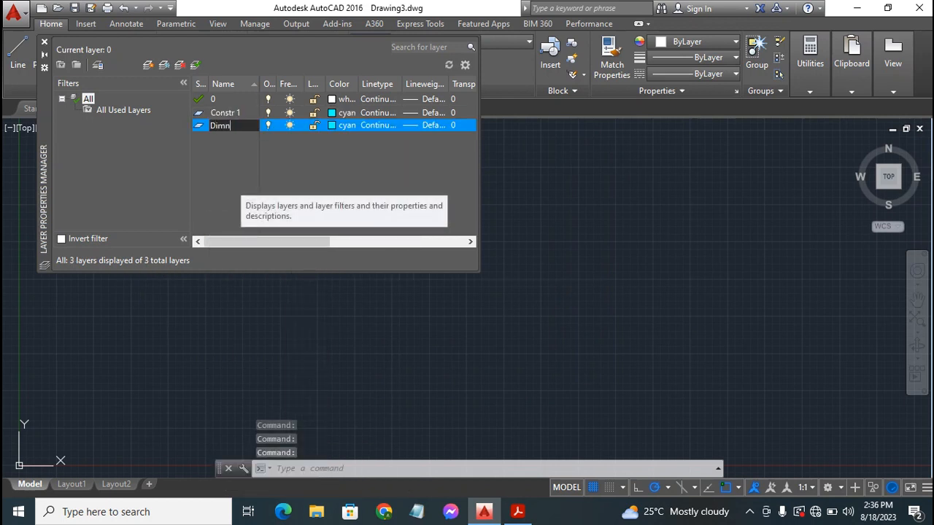
type("e")
key("BackSpace")
key("BackSpace")
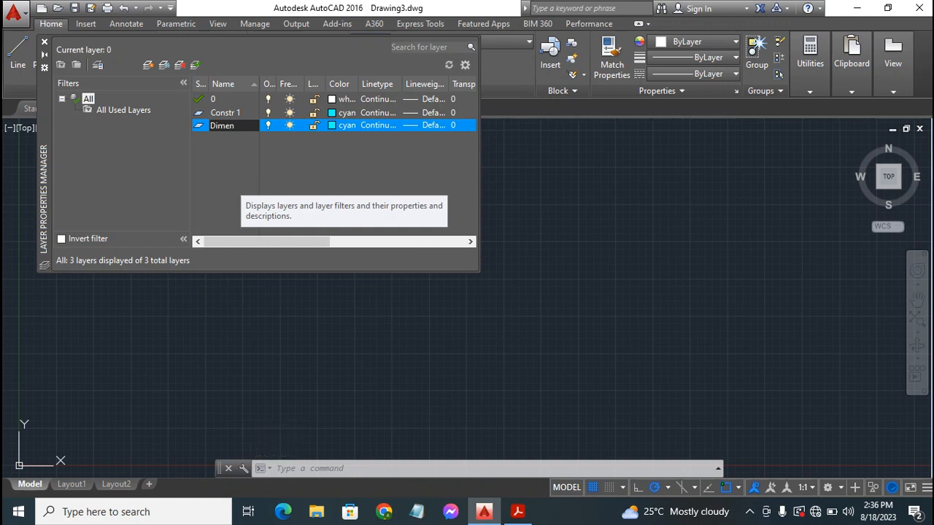
type("en")
key("Return")
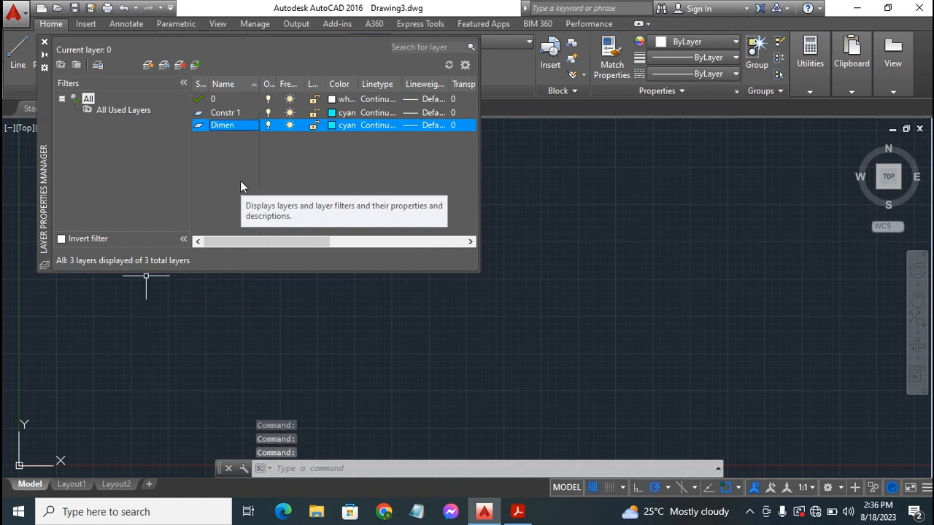
left_click(334, 126)
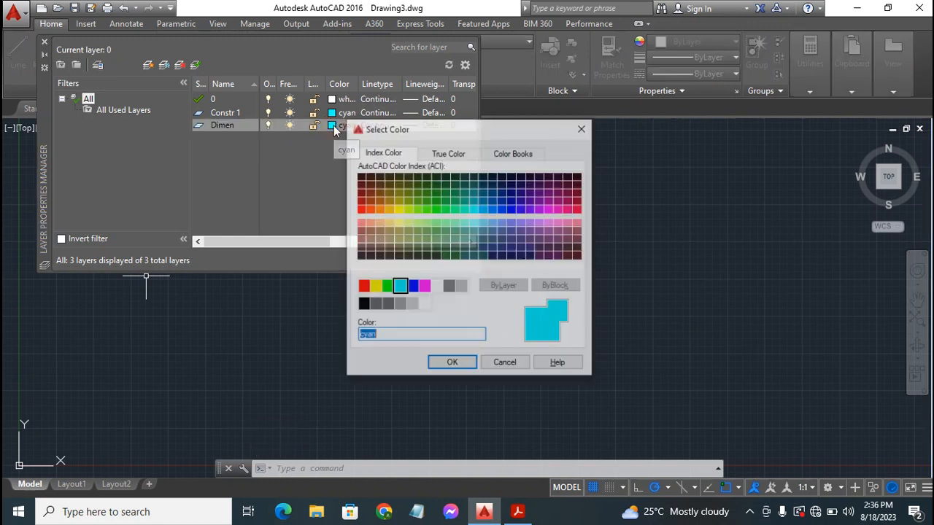
left_click(413, 287)
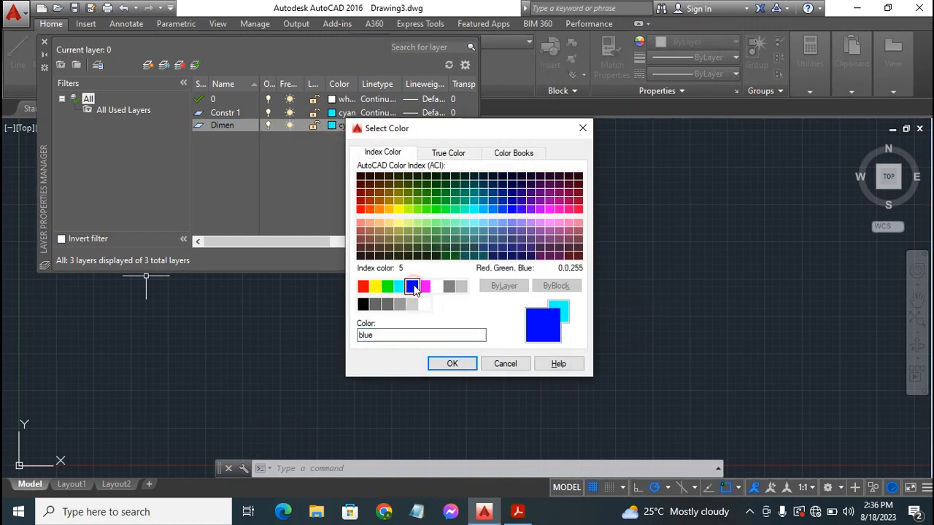
left_click(453, 364)
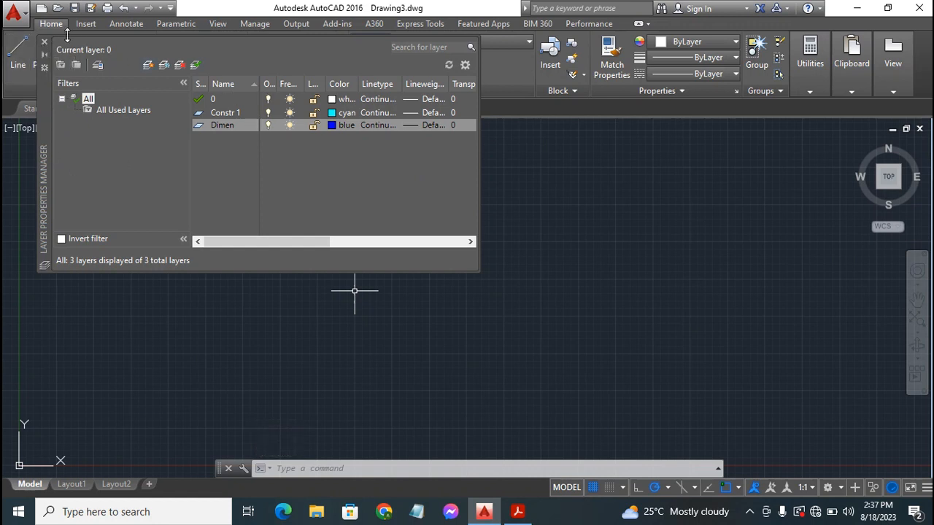
left_click(44, 42)
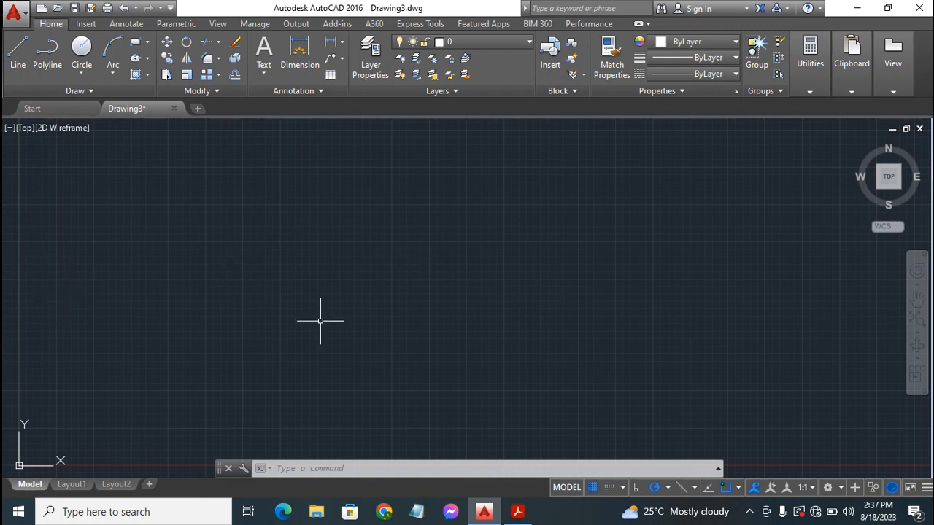
Draw a circle centred at 0,0 with a radius of .437.
left_click(82, 47)
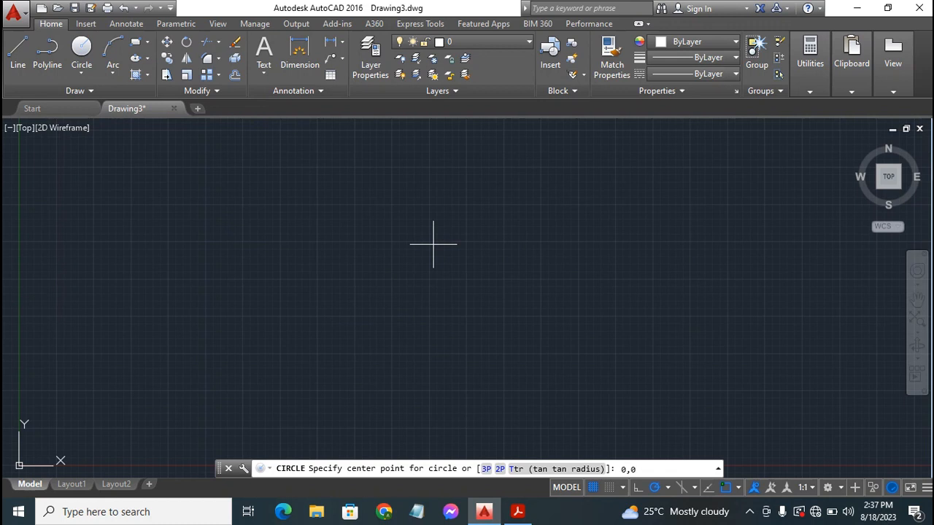
key("Return")
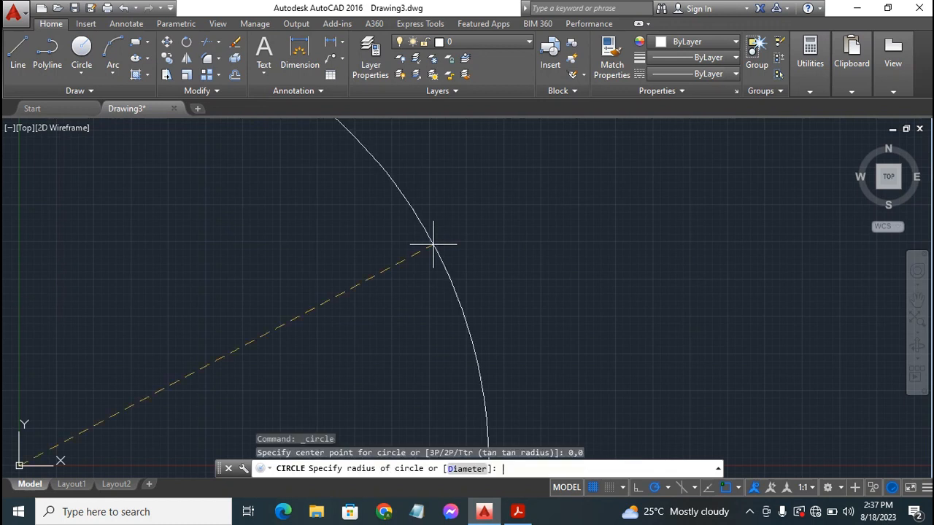
scroll(433, 245, "down", 6)
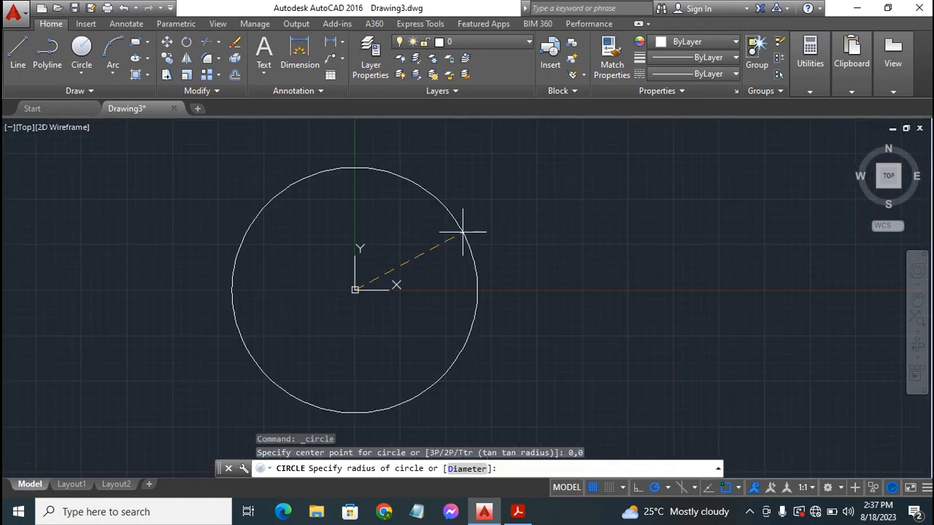
scroll(462, 232, "down", 2)
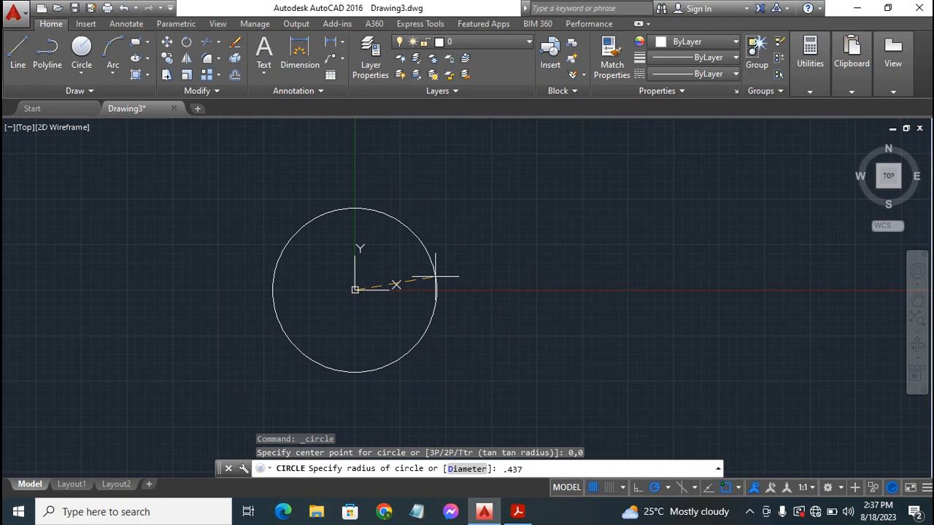
key("Return")
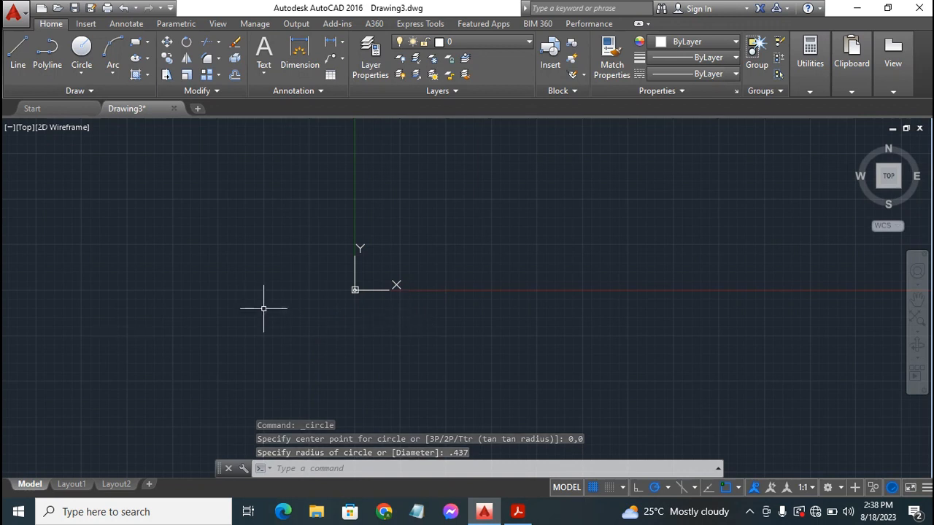
Turn off the display of the UCS icon at the origin.
left_click(356, 290)
mouse_move(354, 292)
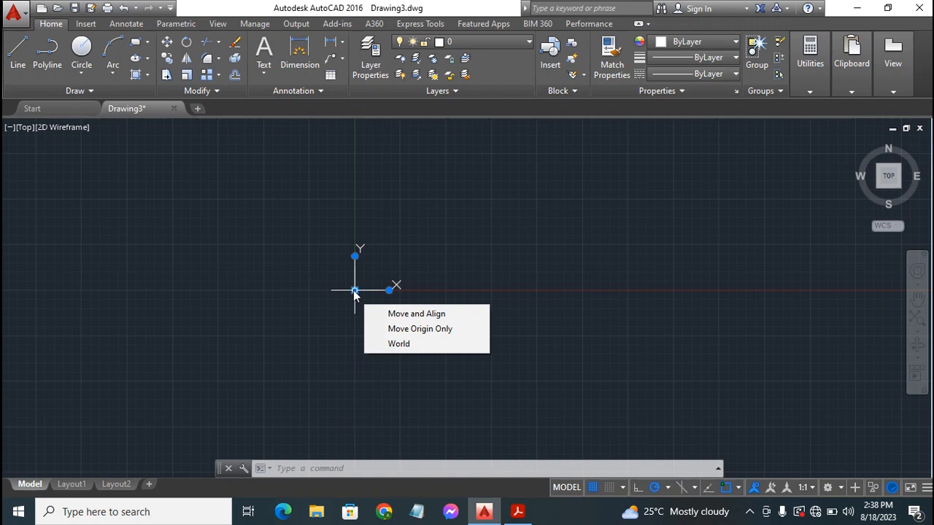
right_click(354, 291)
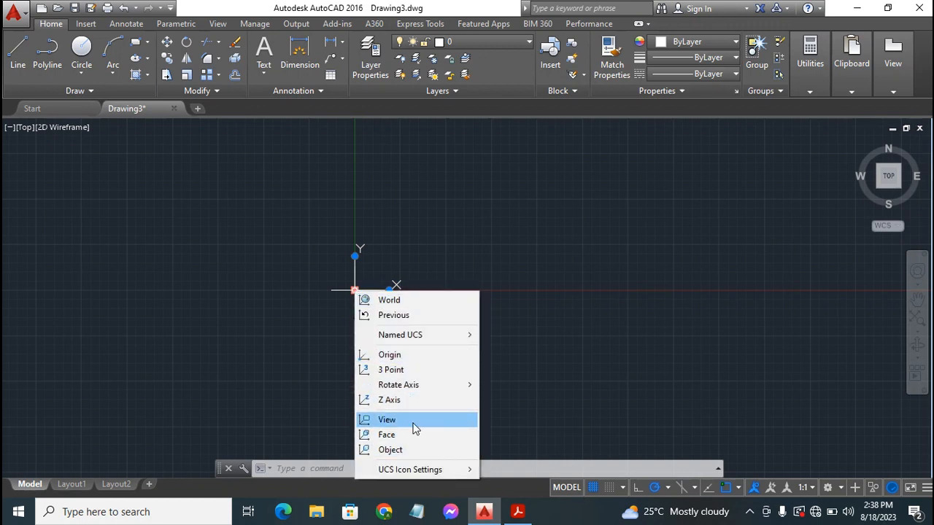
mouse_move(437, 471)
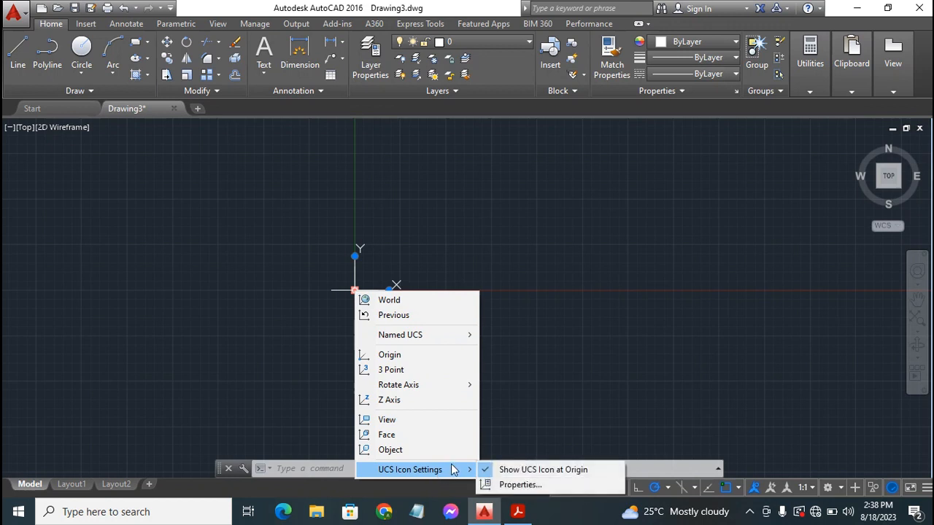
left_click(512, 471)
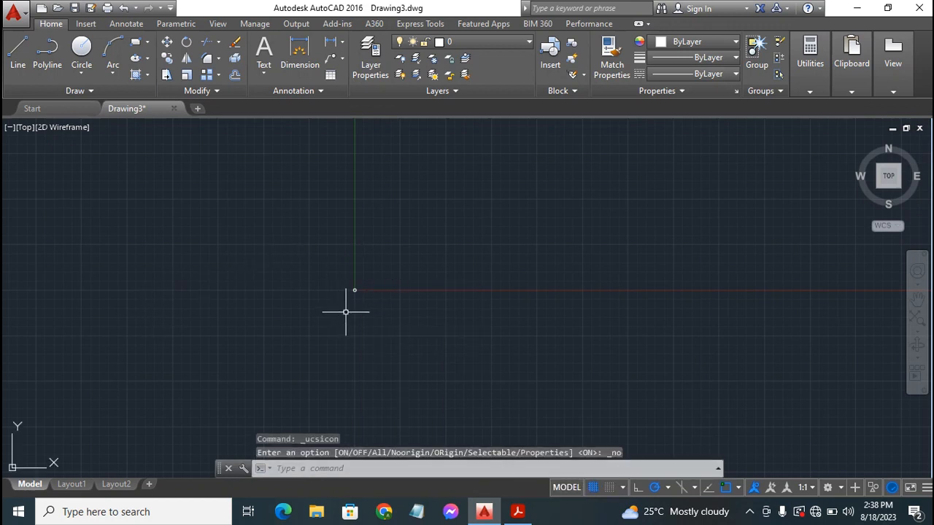
Bring the circle at the origin into close view near the middle of the drawing area.
scroll(345, 312, "up", 4)
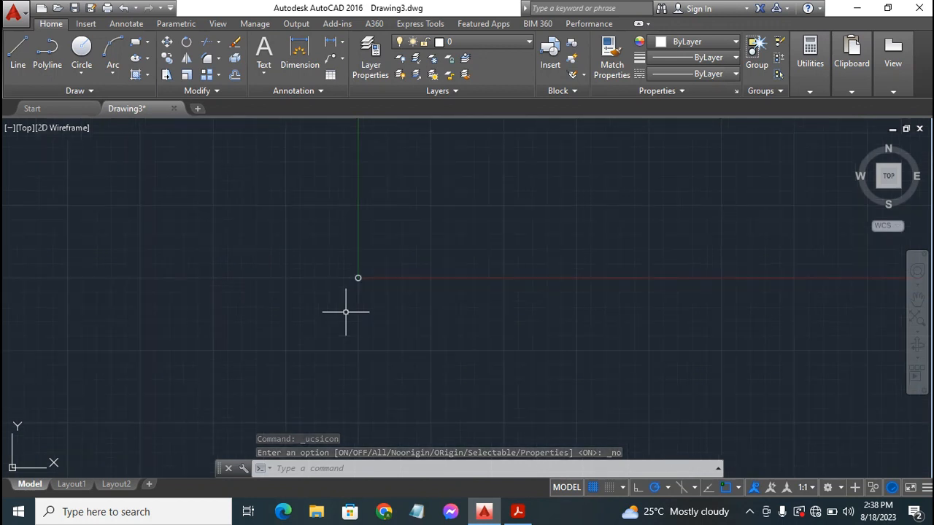
scroll(346, 312, "up", 2)
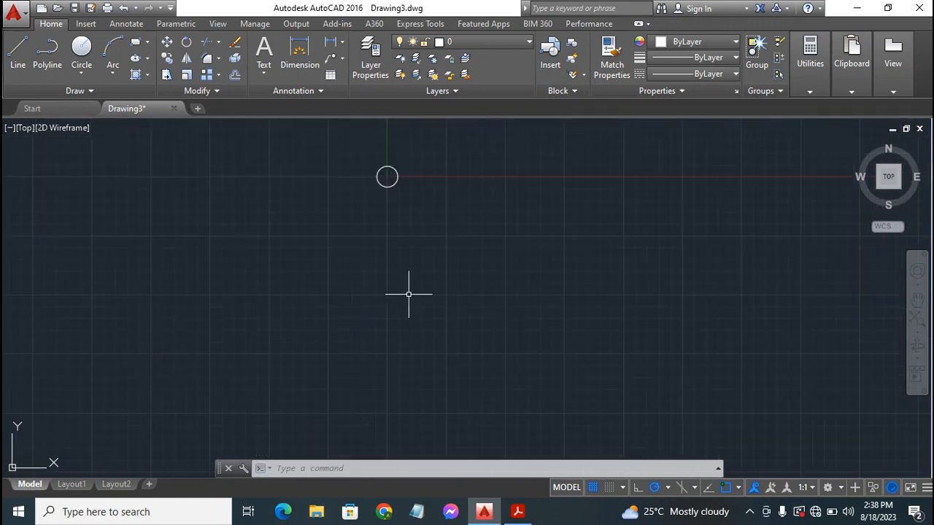
scroll(411, 294, "up", 2)
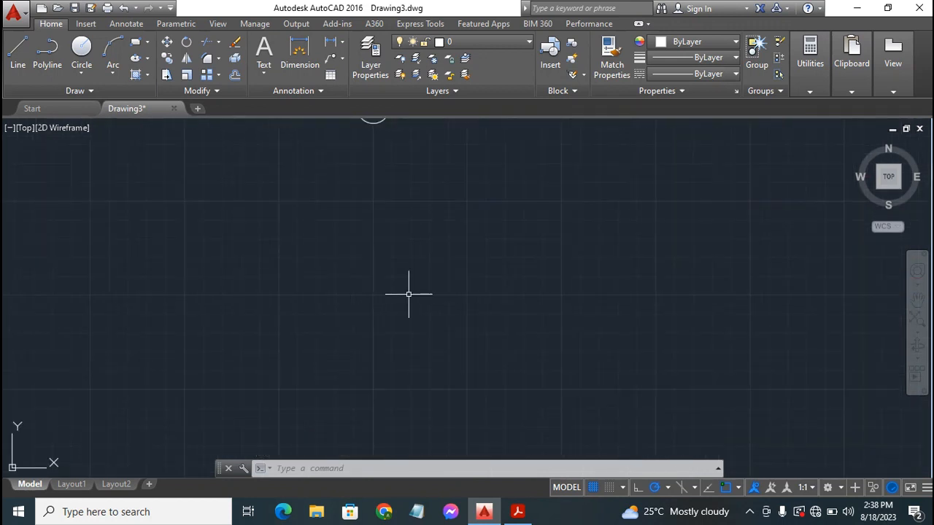
left_click(917, 299)
left_click_drag(456, 182, 443, 292)
scroll(443, 292, "up", 2)
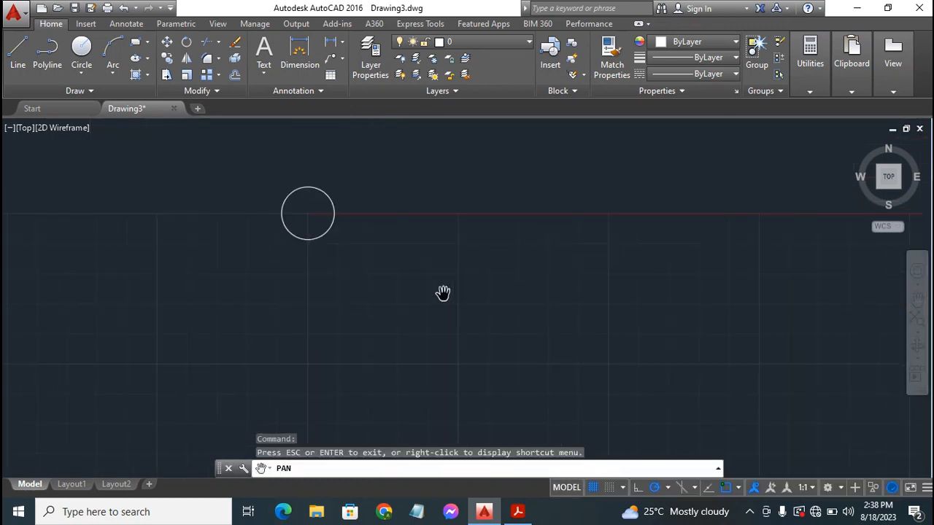
mouse_move(310, 220)
left_mouse_down()
mouse_move(363, 281)
mouse_move(423, 323)
mouse_move(421, 374)
mouse_move(425, 361)
left_mouse_up()
key("Escape")
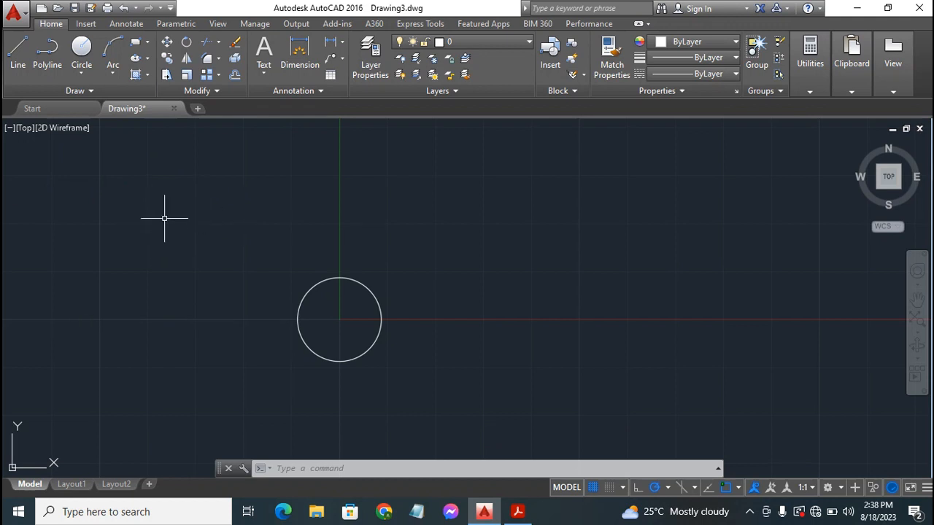
Enable the Endpoint, Midpoint and Center object snaps and draw a circle of radius .750 concentric with the existing one.
left_click(83, 46)
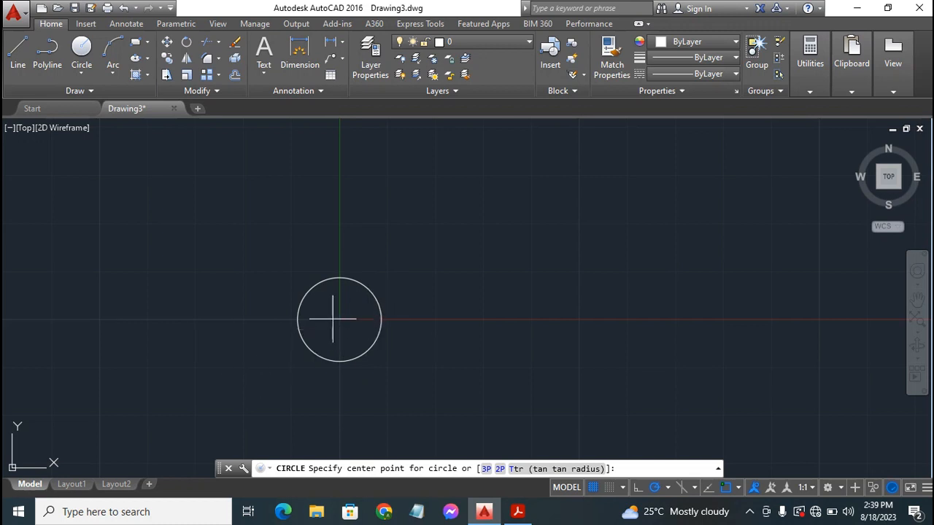
left_click(738, 487)
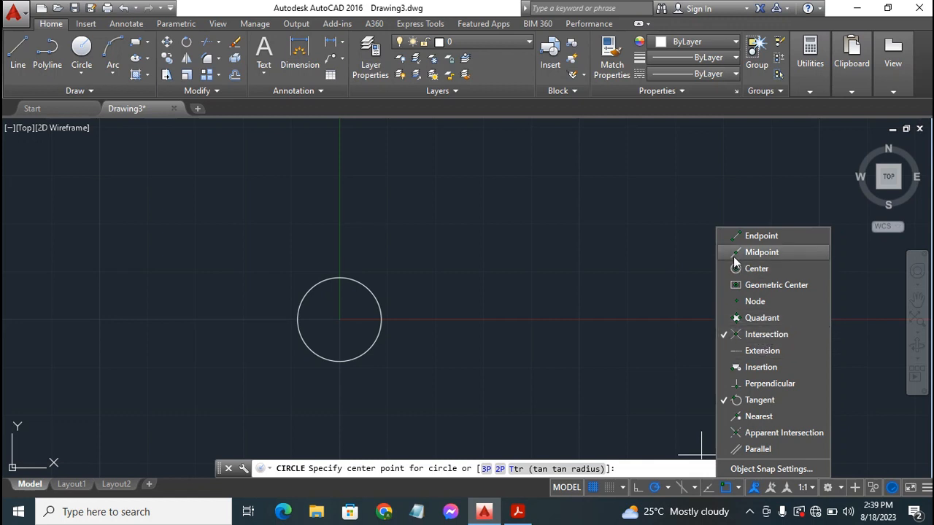
left_click(759, 236)
left_click(766, 268)
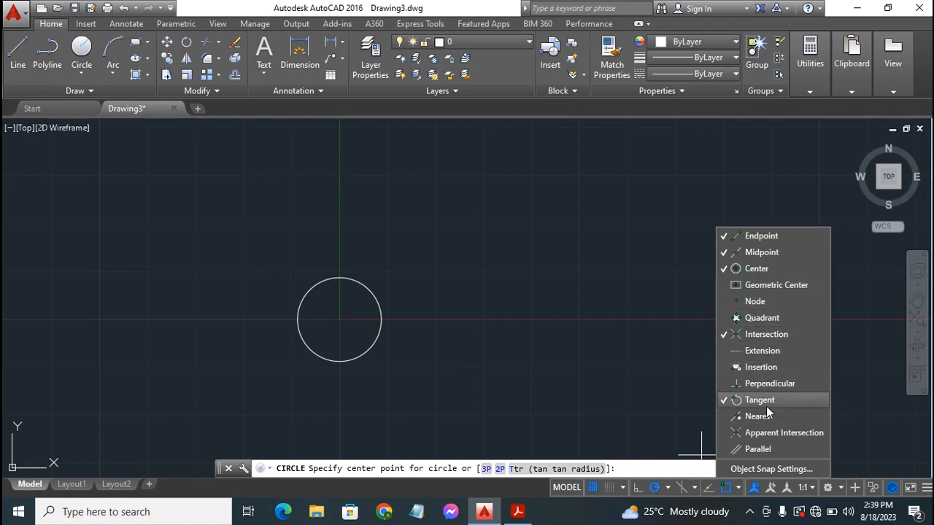
left_click(739, 488)
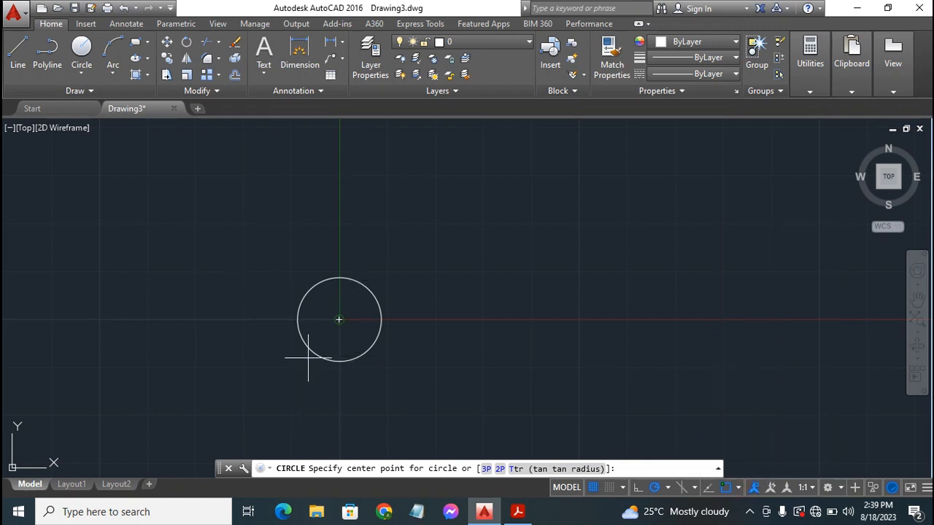
left_click(339, 318)
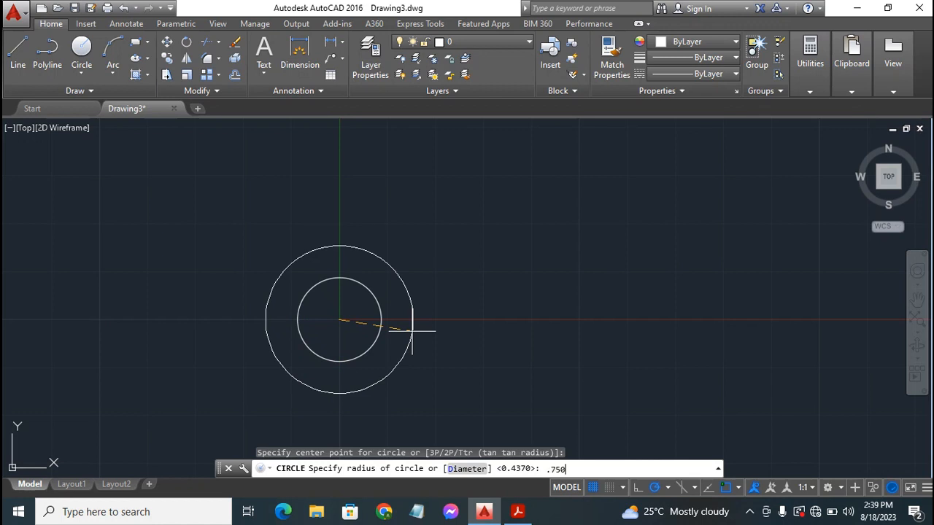
key("Return")
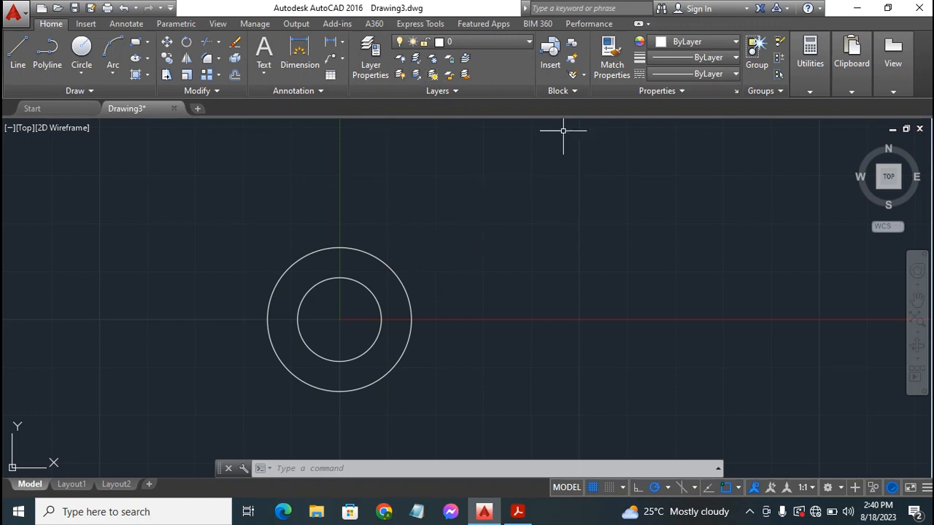
Make the Constr 1 layer current and draw a vertical and a horizontal construction line through the centre of the concentric circles.
left_click(481, 42)
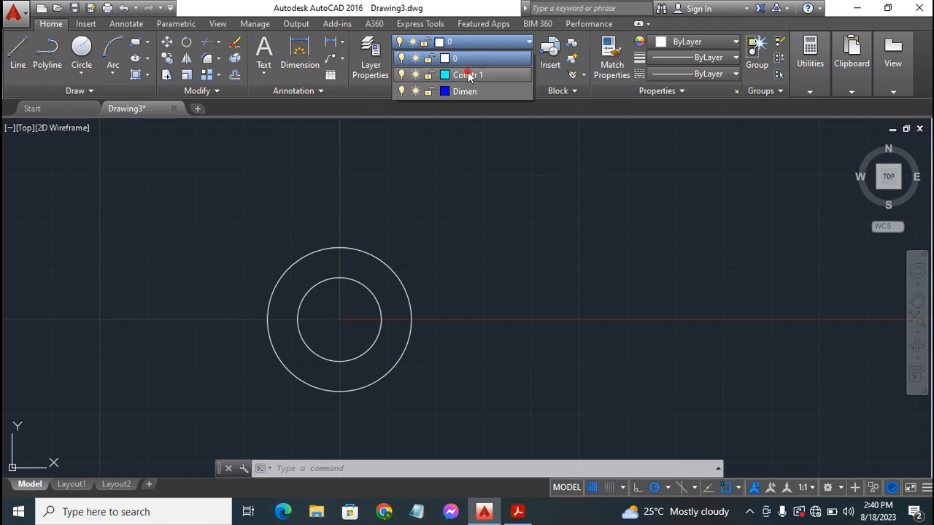
left_click(468, 75)
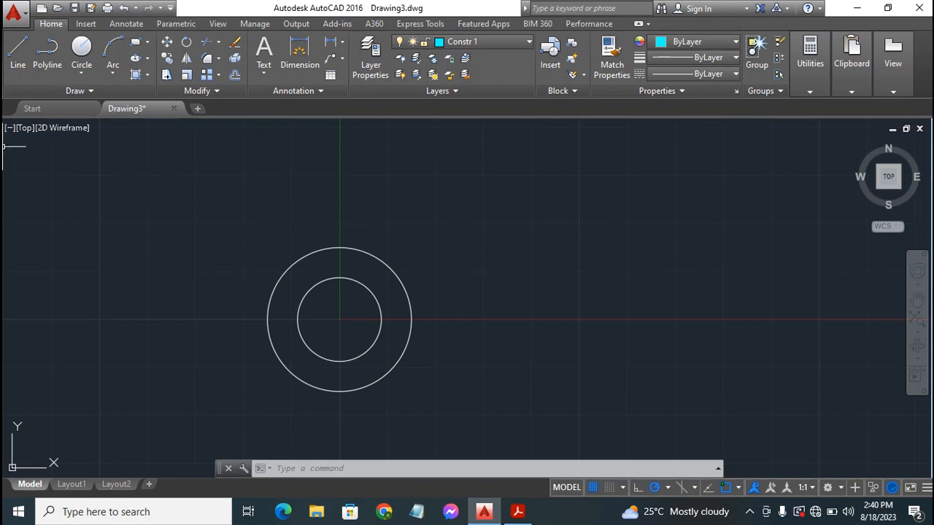
left_click(80, 91)
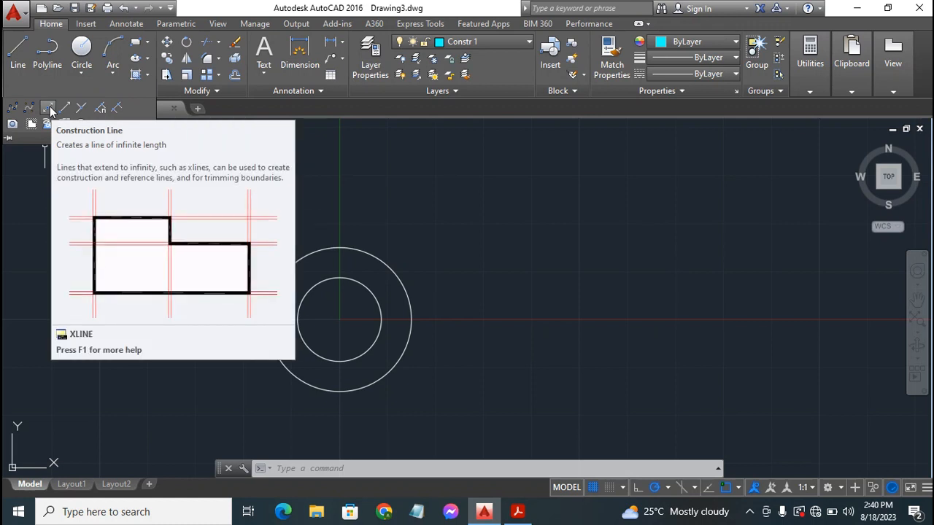
left_click(48, 108)
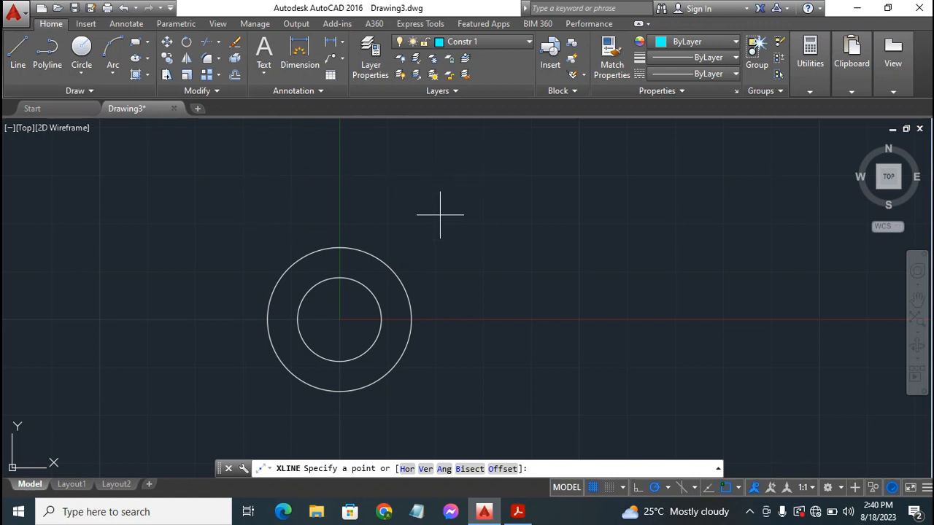
left_click(339, 319)
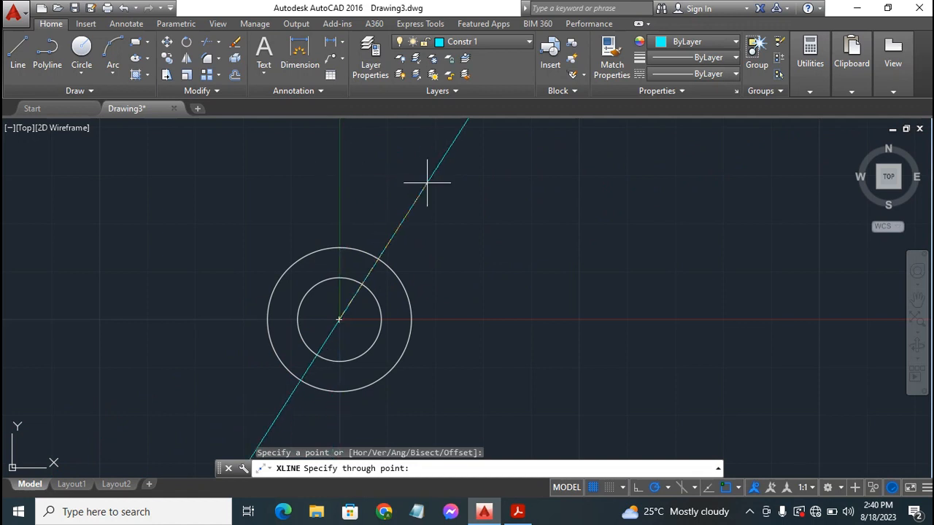
left_click(339, 149)
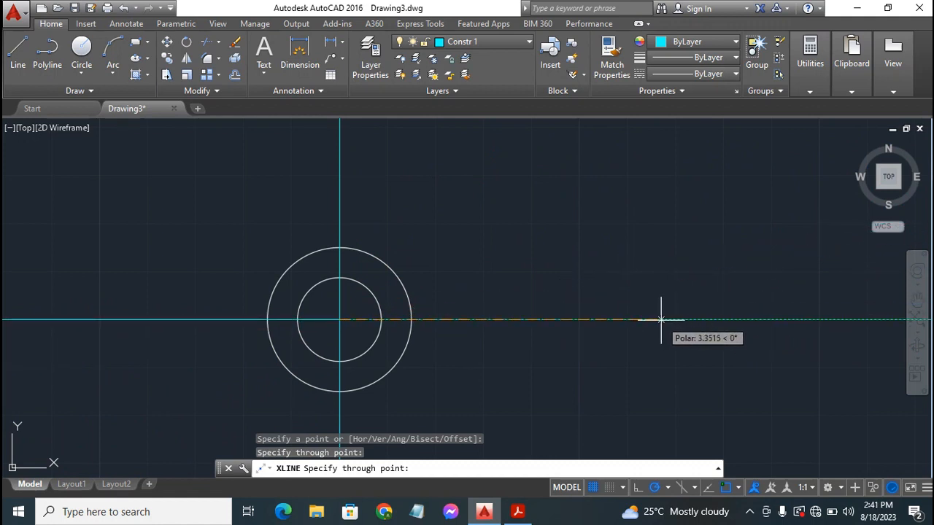
left_click(661, 319)
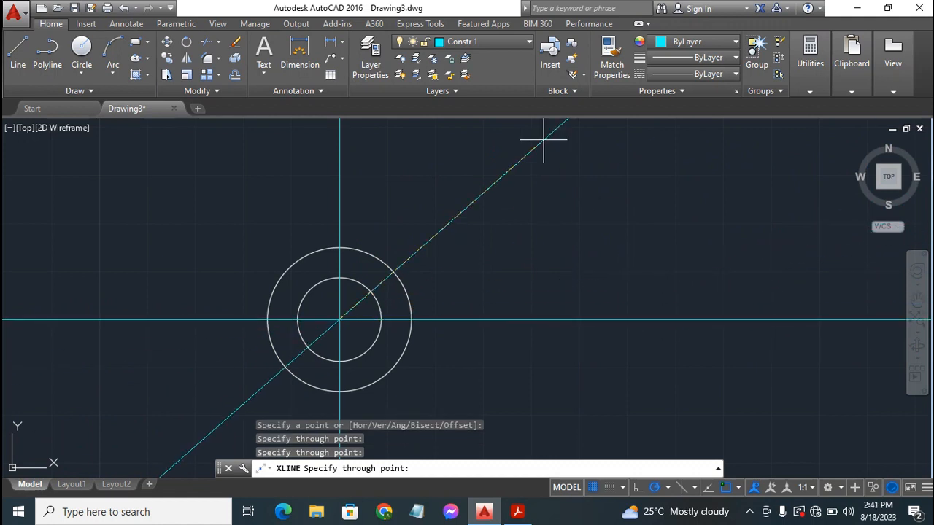
key("Escape")
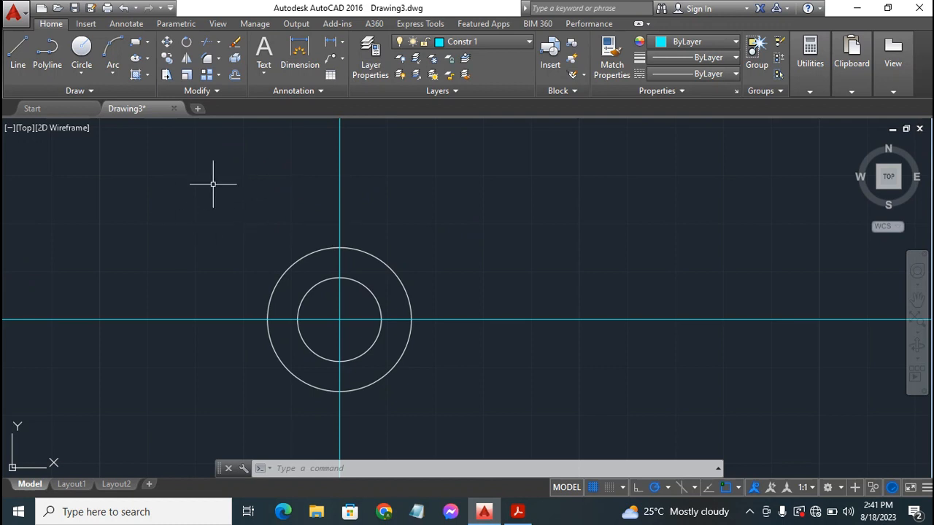
Offset the vertical construction line by 1 to the right of the circles' centre.
left_click(235, 76)
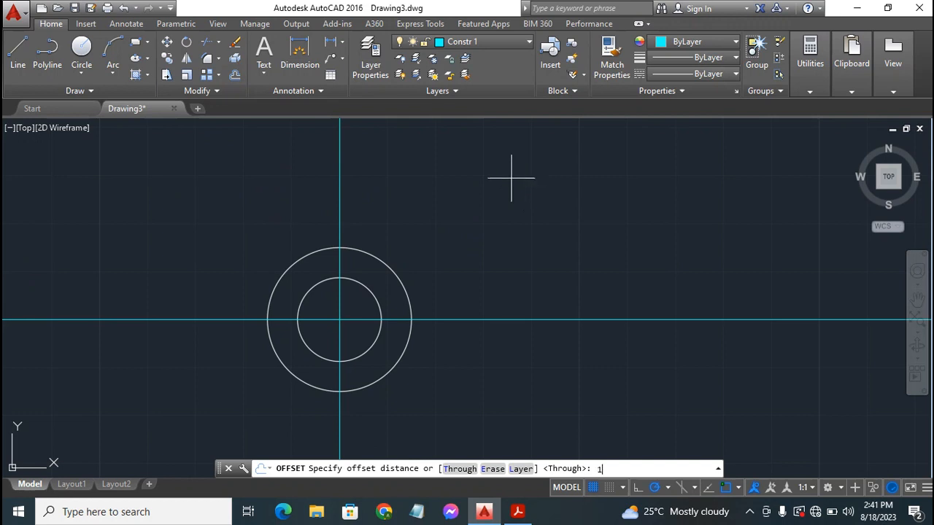
type("1")
key("Return")
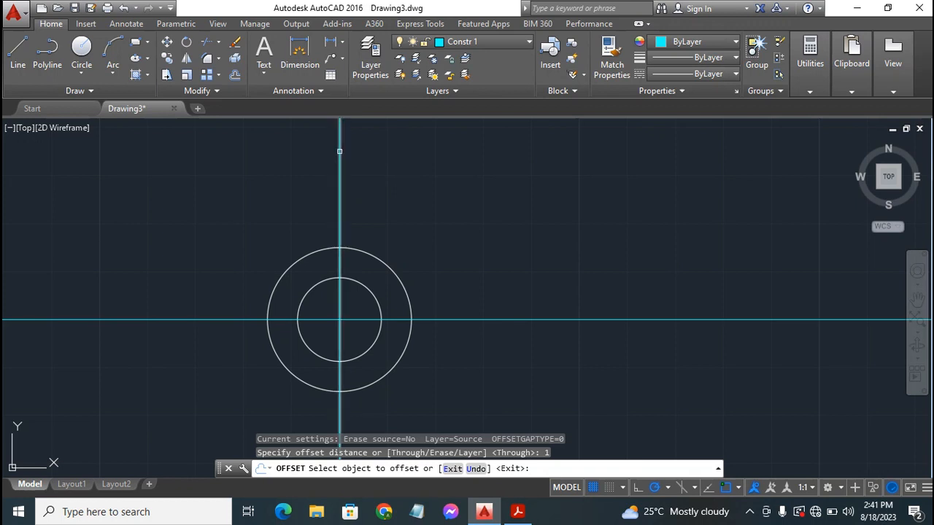
left_click(340, 151)
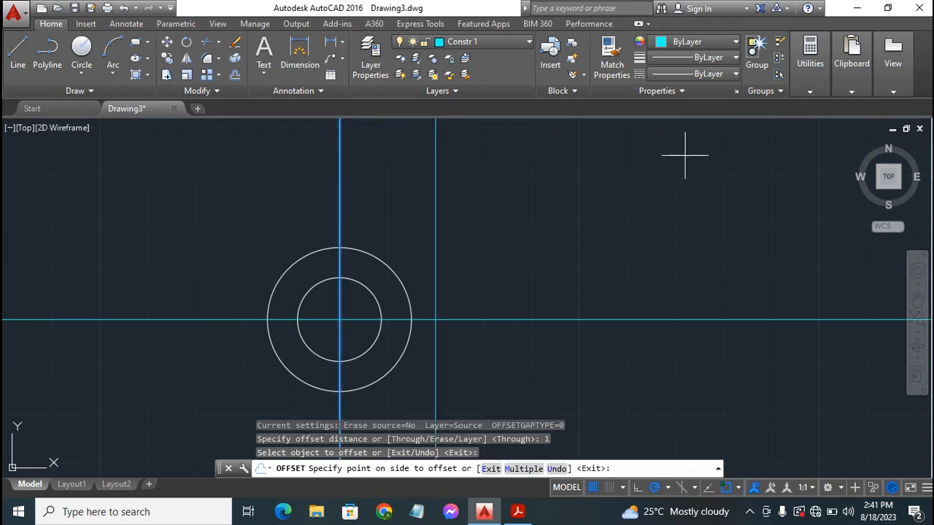
left_click(654, 189)
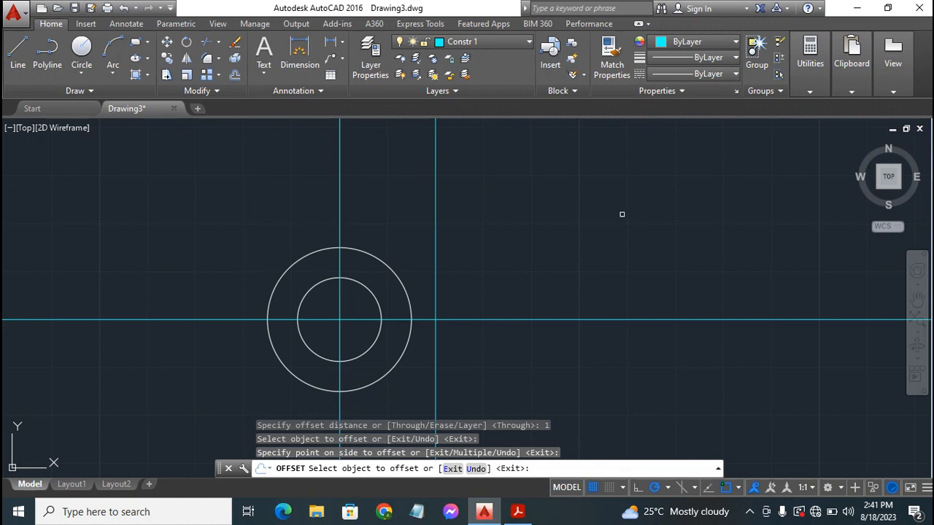
key("Escape")
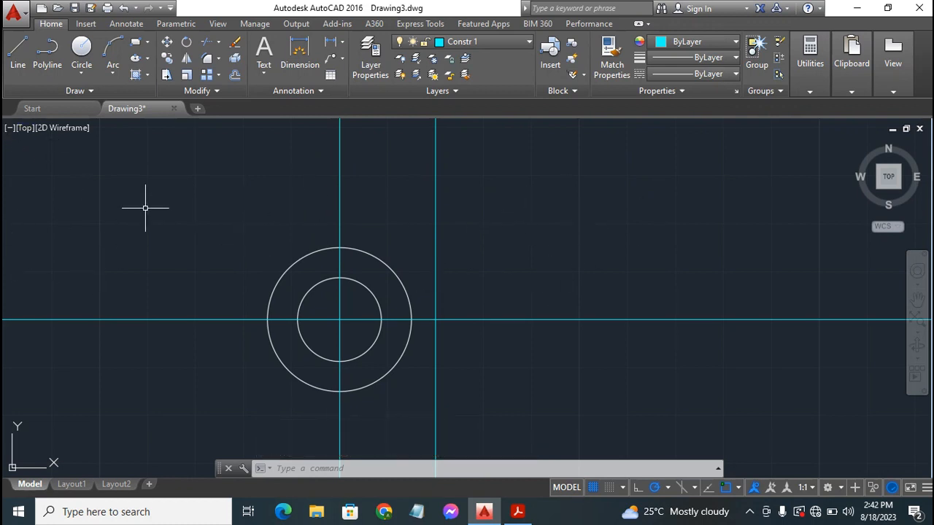
Copy the inner circle from its centre to the intersection of the offset vertical line and the horizontal construction line.
left_click(81, 49)
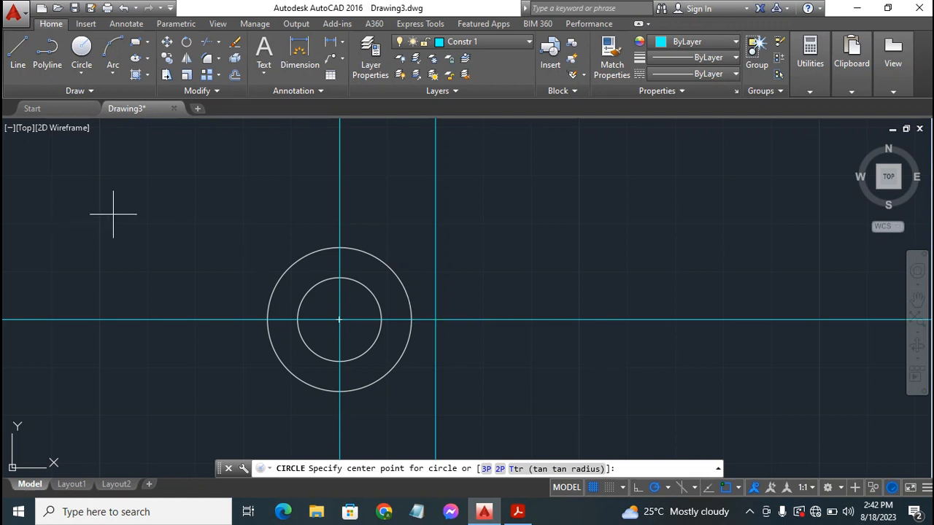
key("Escape")
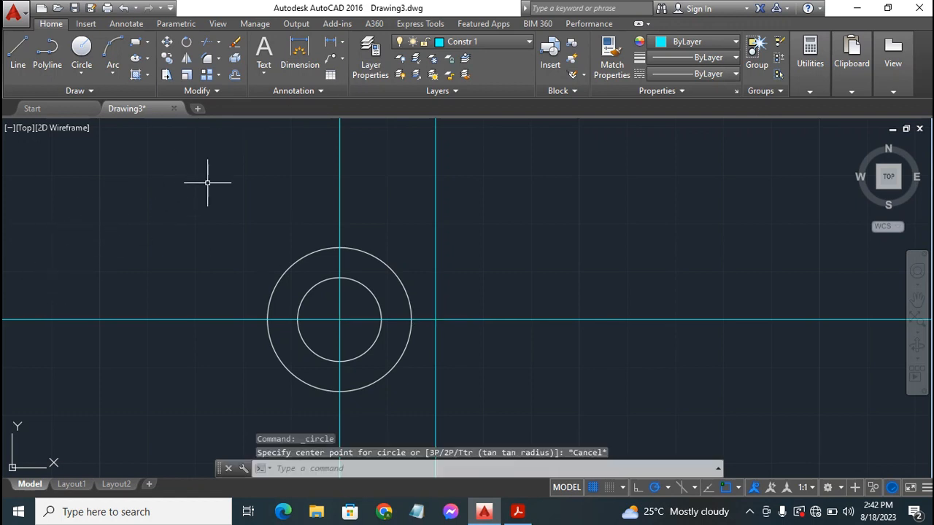
left_click(167, 58)
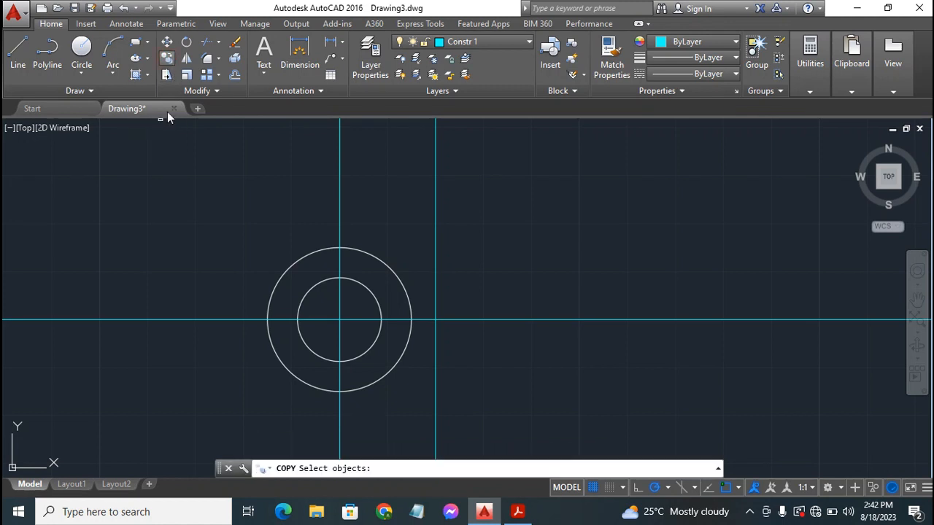
left_click(313, 287)
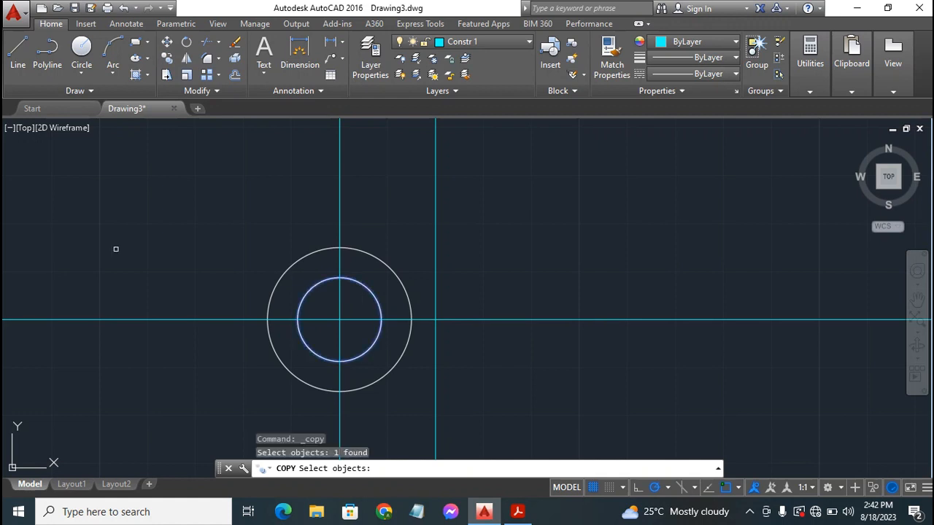
key("Return")
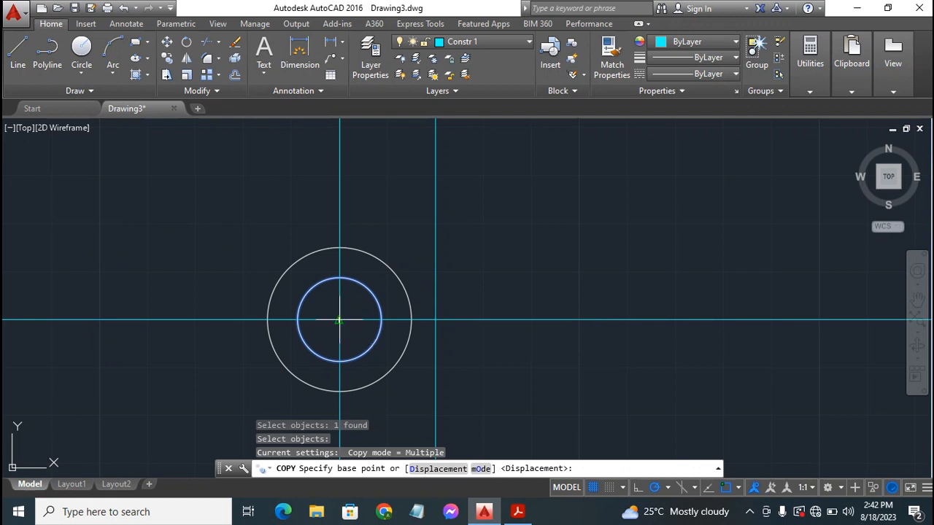
left_click(339, 319)
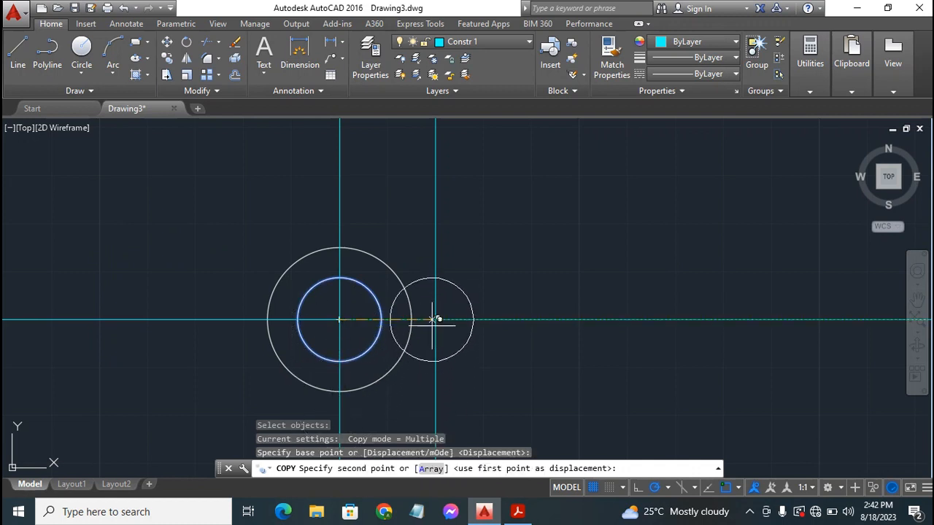
left_click(441, 312)
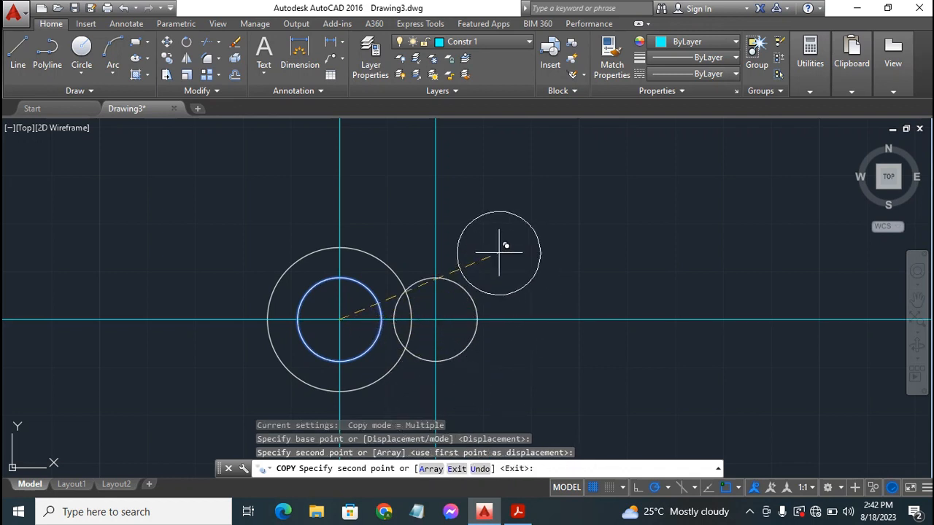
key("Escape")
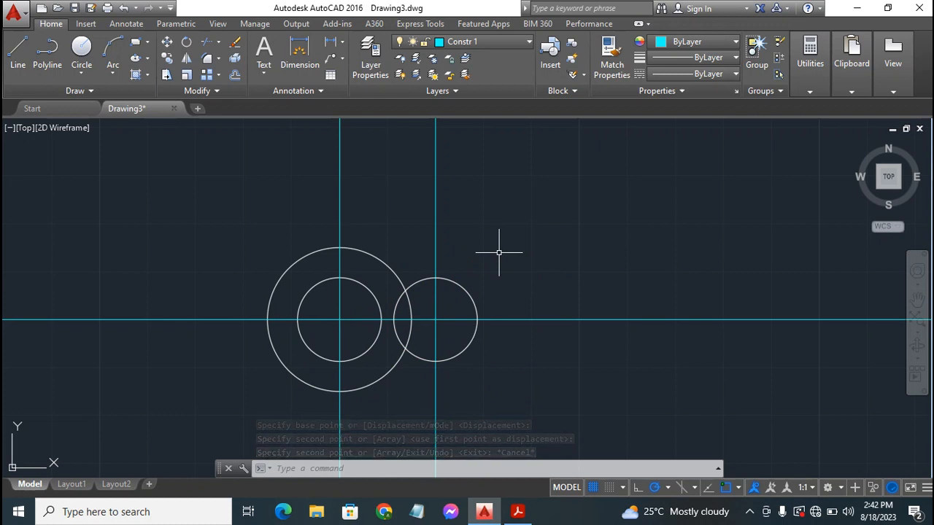
Copy the outer circle from its centre to the centre of the copied small circle.
key("Return")
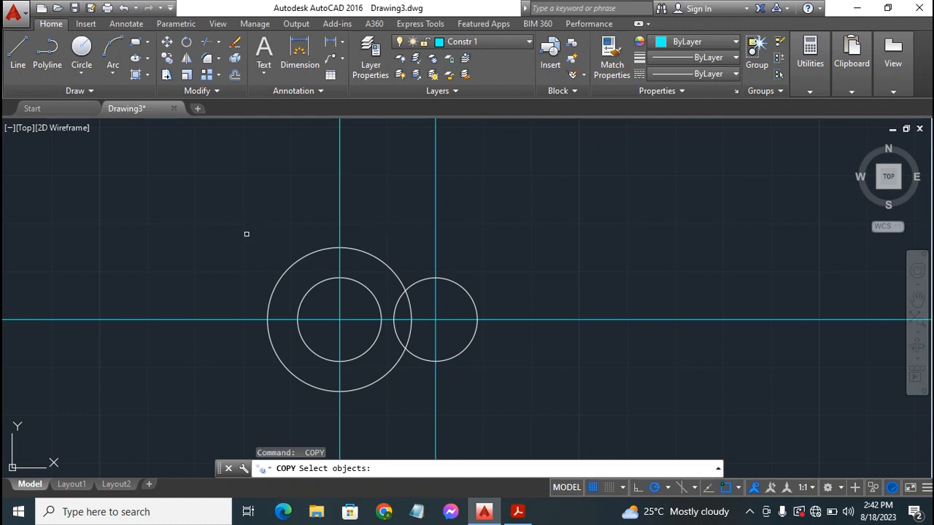
left_click(310, 253)
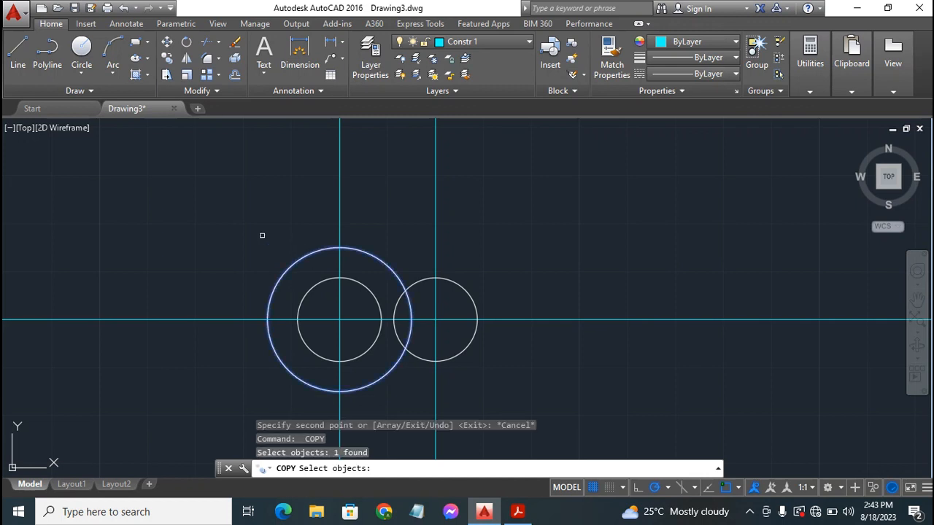
key("Return")
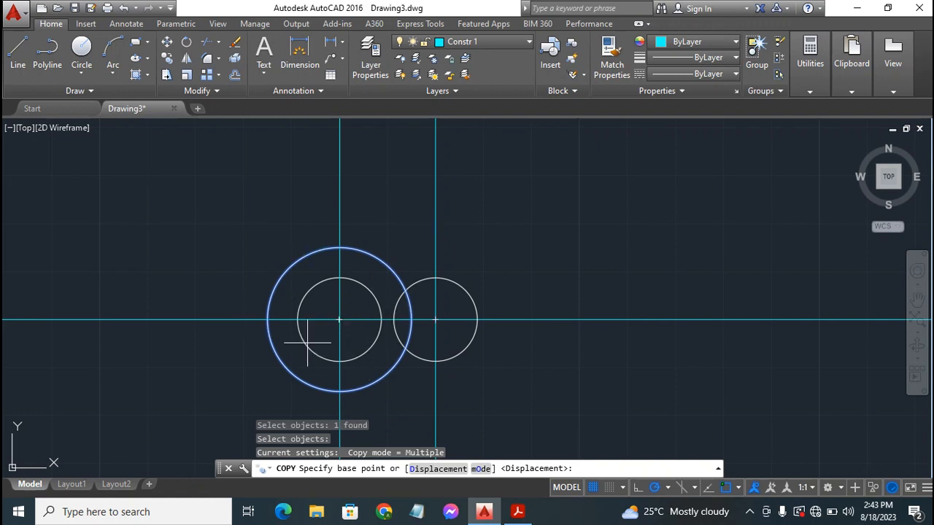
left_click(339, 320)
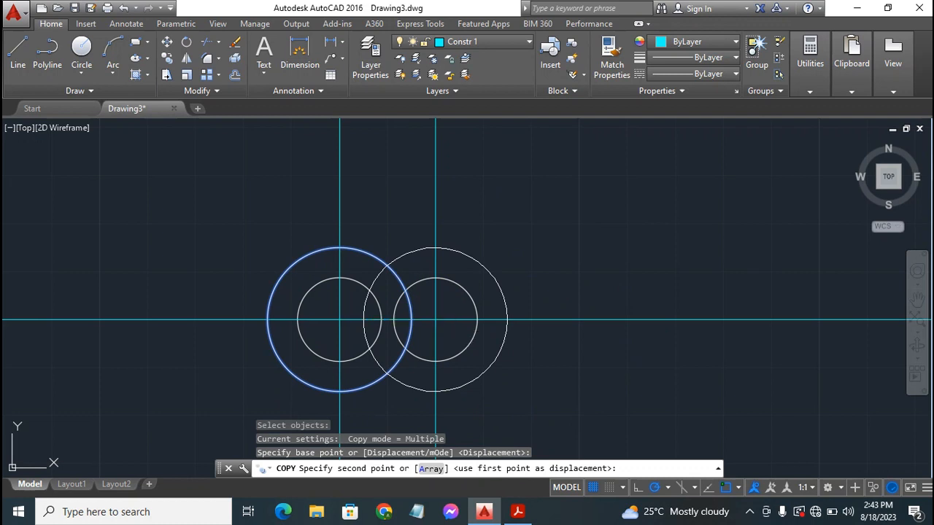
left_click(435, 319)
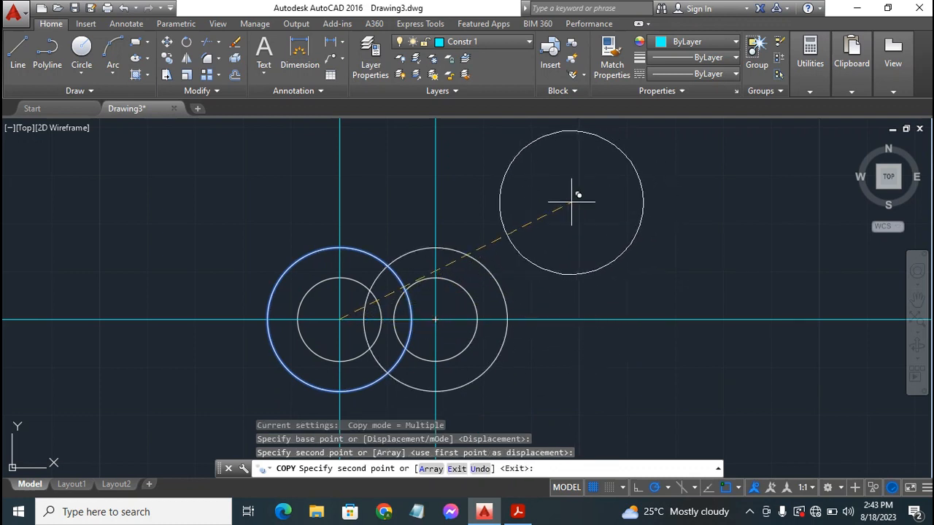
key("Escape")
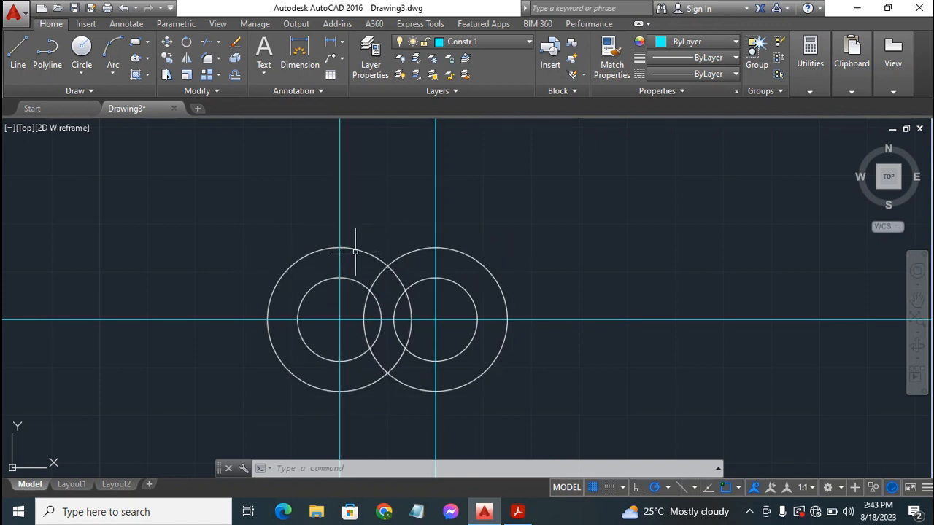
Turn off the Endpoint, Midpoint, Center and Intersection object snaps, keeping only Tangent enabled.
mouse_move(360, 252)
left_click(739, 488)
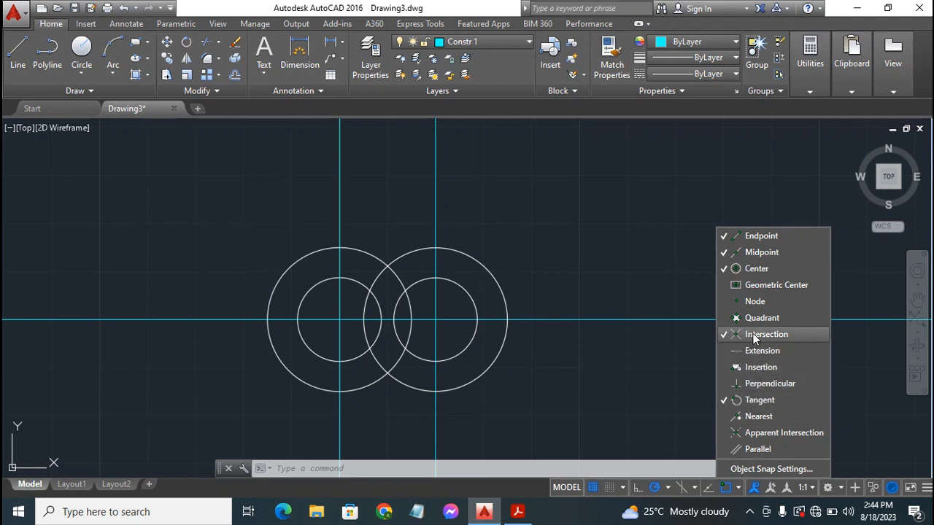
left_click(757, 268)
left_click(774, 240)
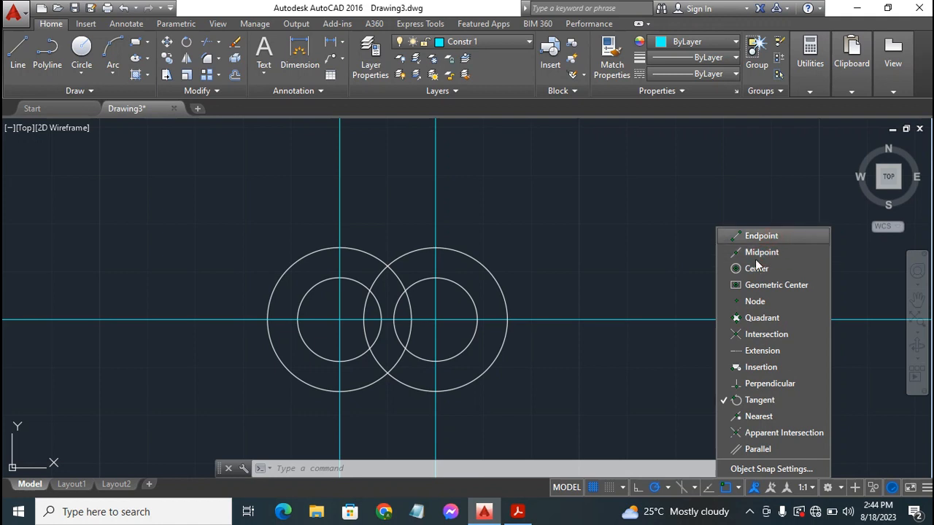
left_click(737, 491)
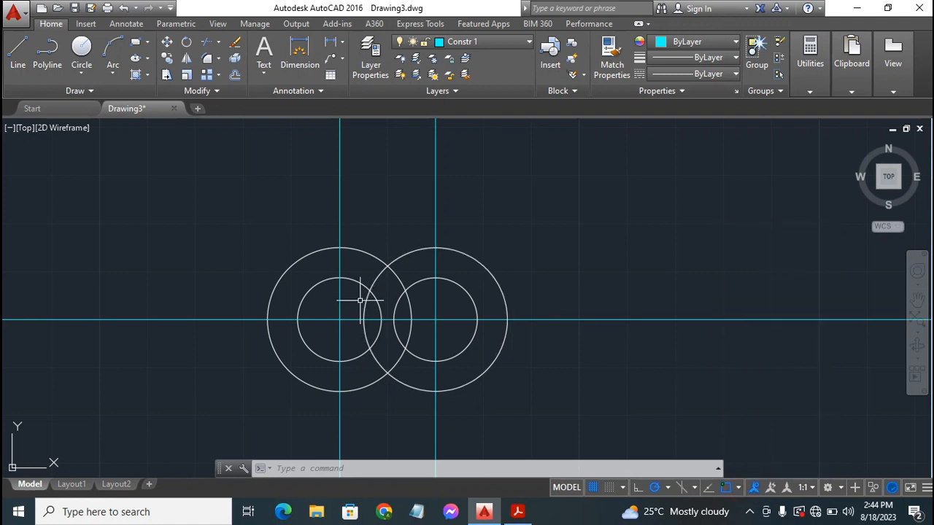
left_click(18, 55)
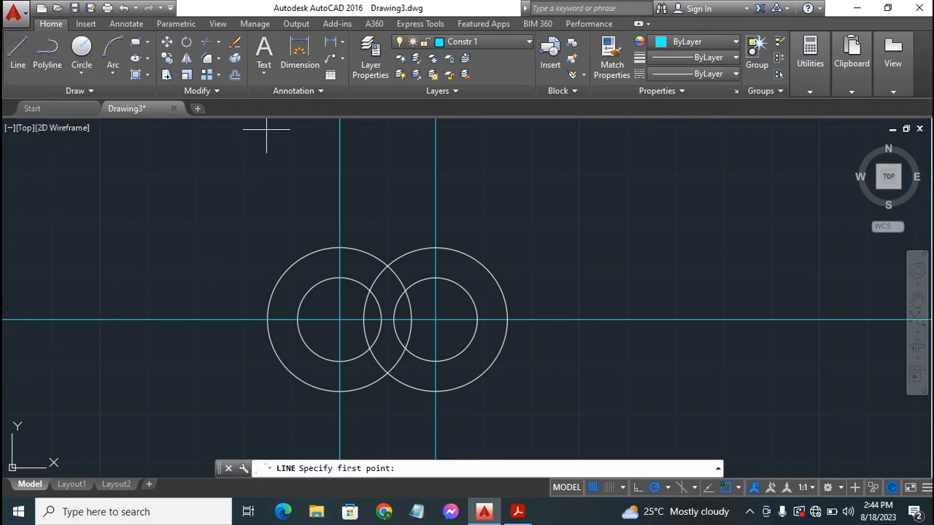
left_click(311, 251)
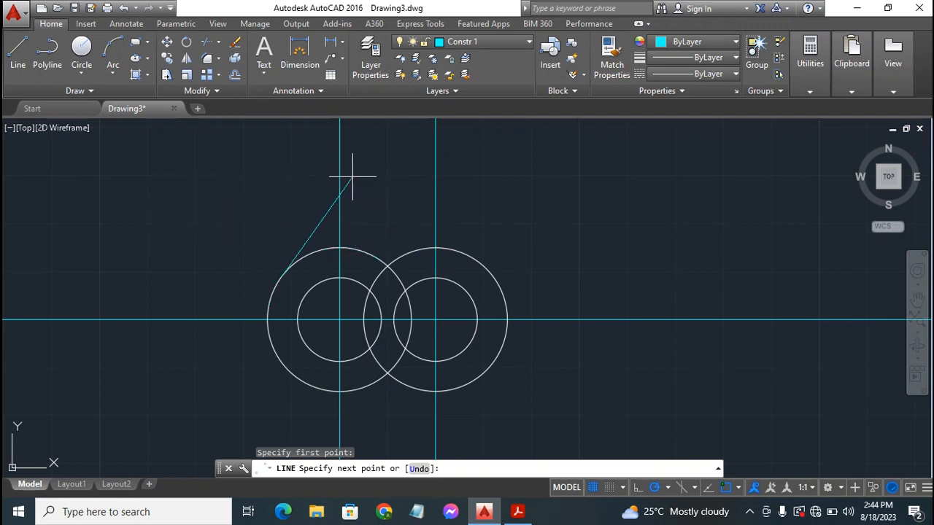
key("Escape")
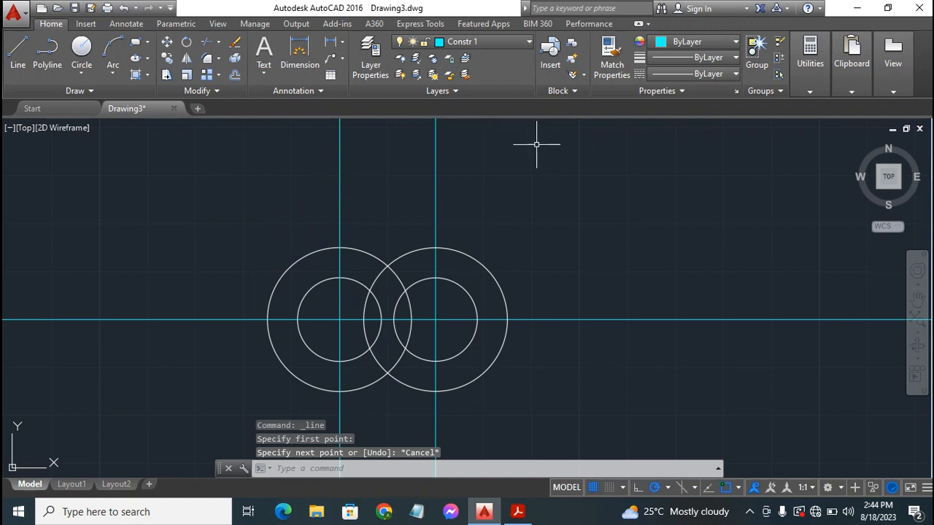
Make layer 0 the current layer for drawing the part's outline.
left_click(503, 45)
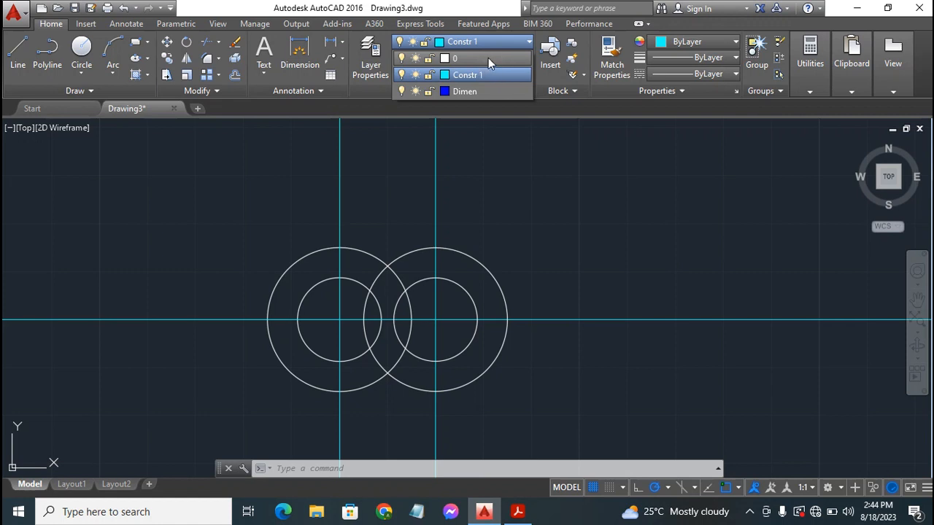
left_click(488, 57)
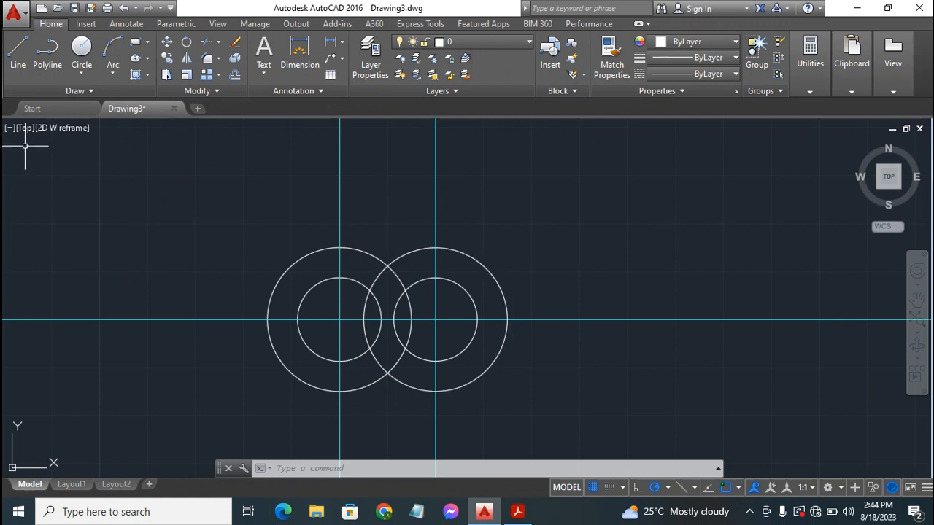
Draw two upper horizontal tangent lines, one joining the tops of the outer circles and one joining the tops of the inner circles.
left_click(11, 58)
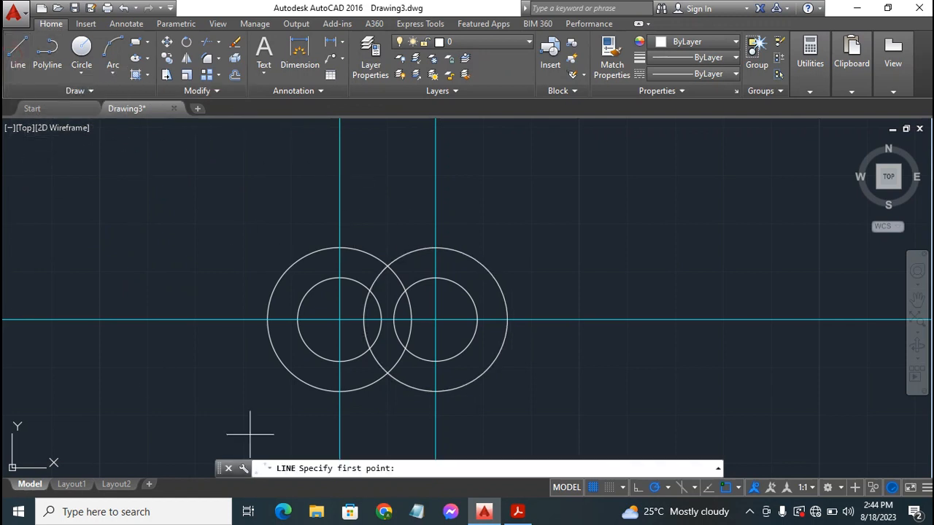
left_click(307, 255)
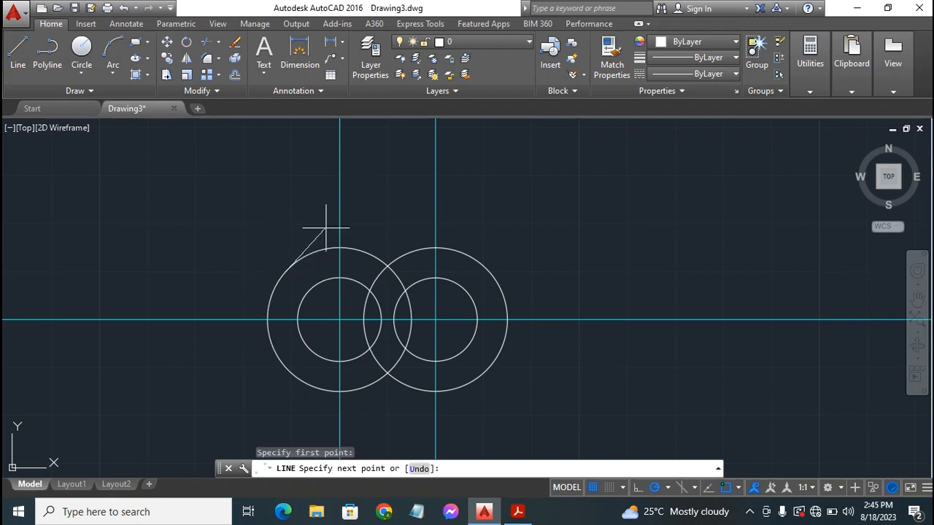
left_click(456, 250)
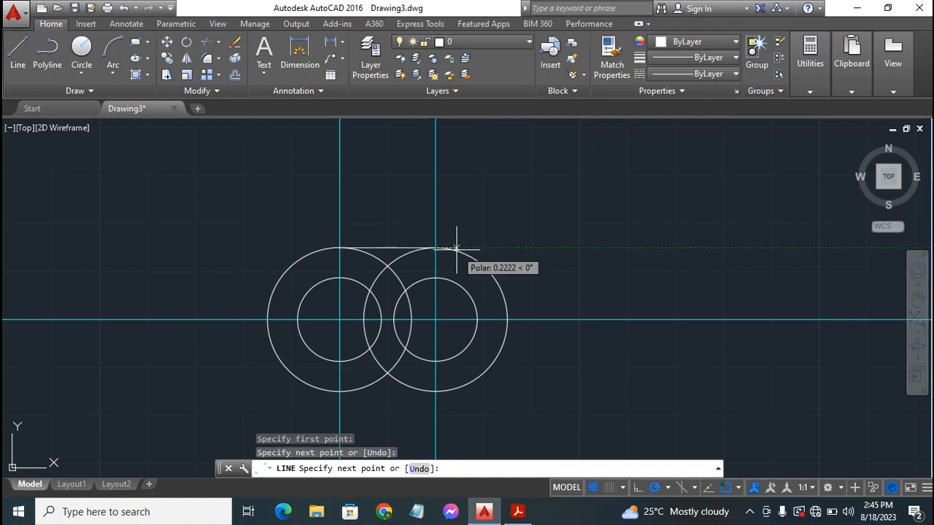
key("Escape")
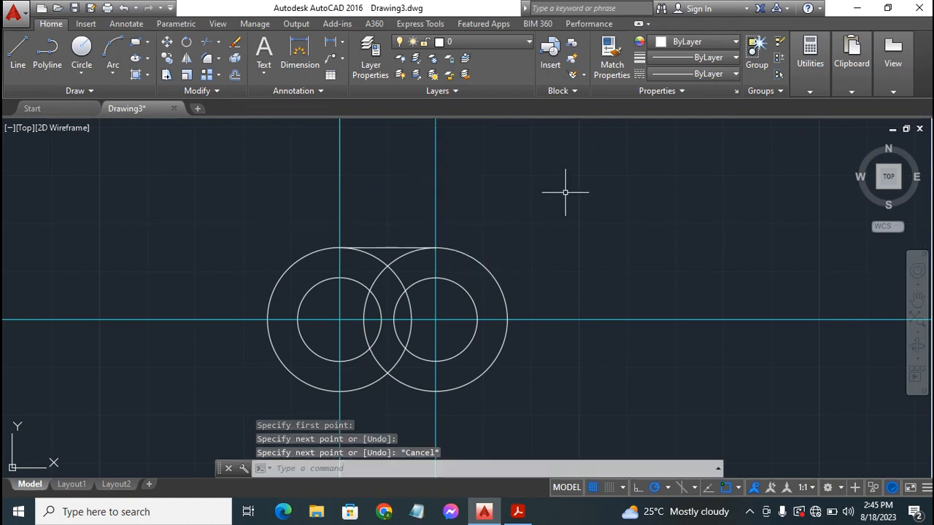
key("Return")
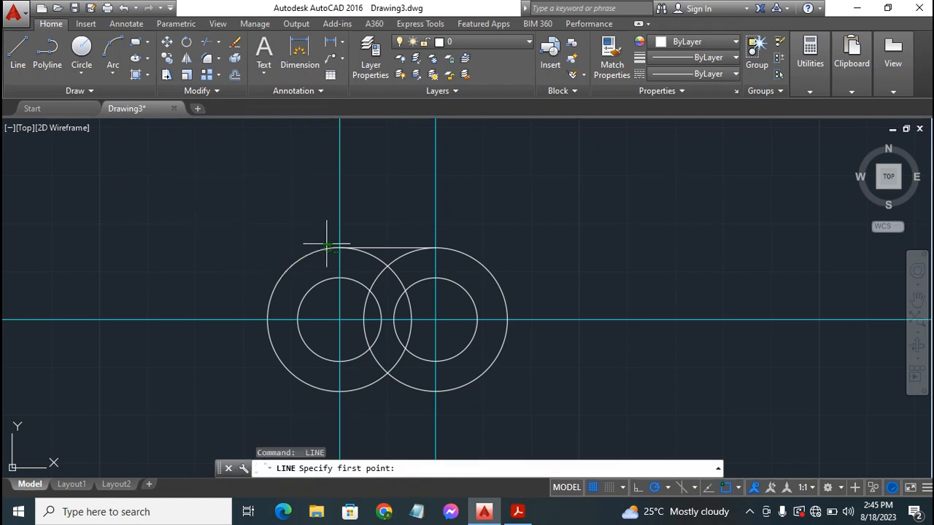
left_click(319, 279)
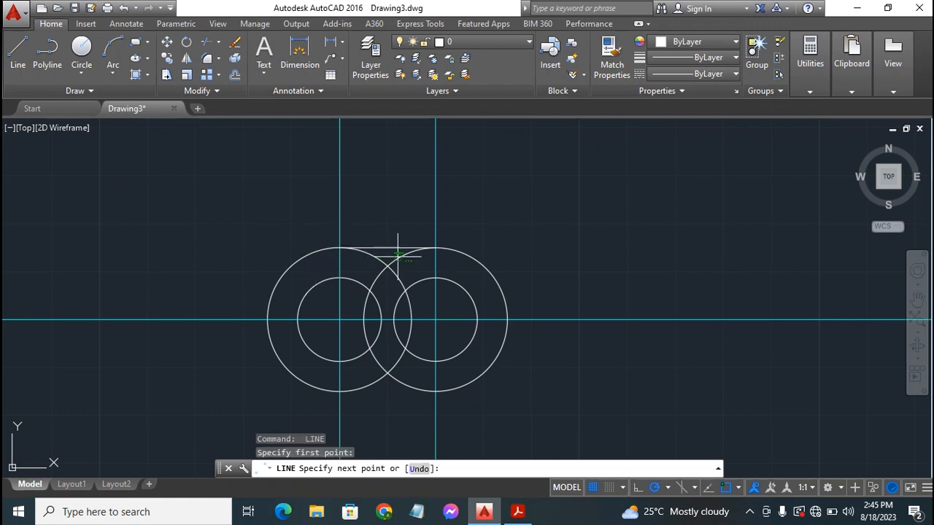
left_click(438, 278)
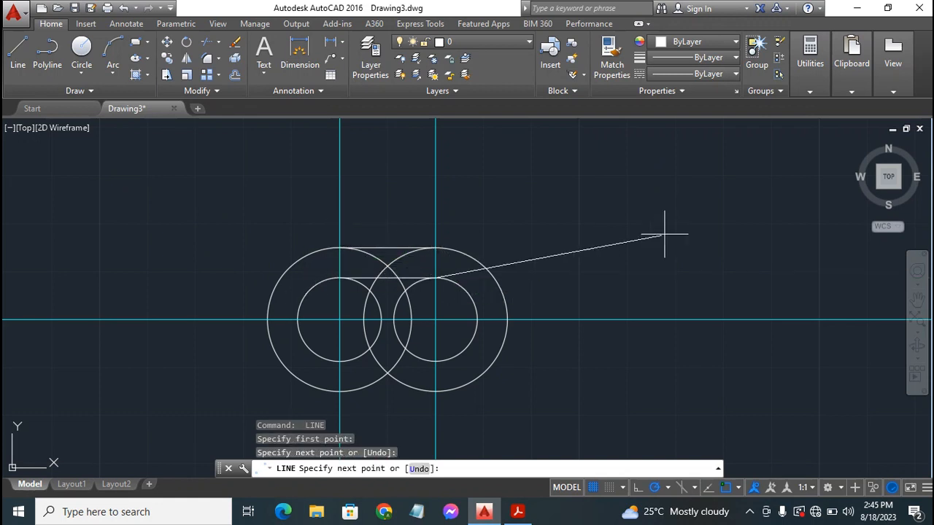
key("Escape")
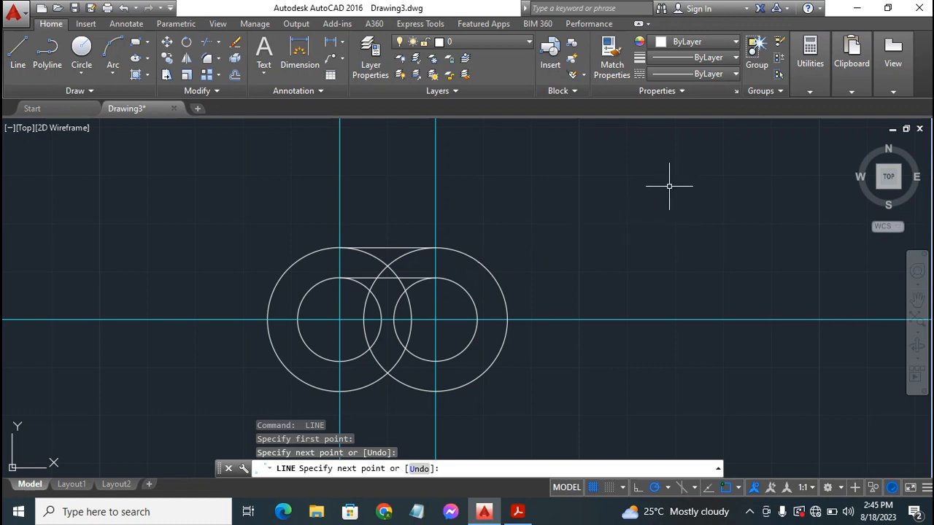
Draw two lower horizontal tangent lines, one joining the bottoms of the outer circles and one joining the bottoms of the inner circles.
key("Return")
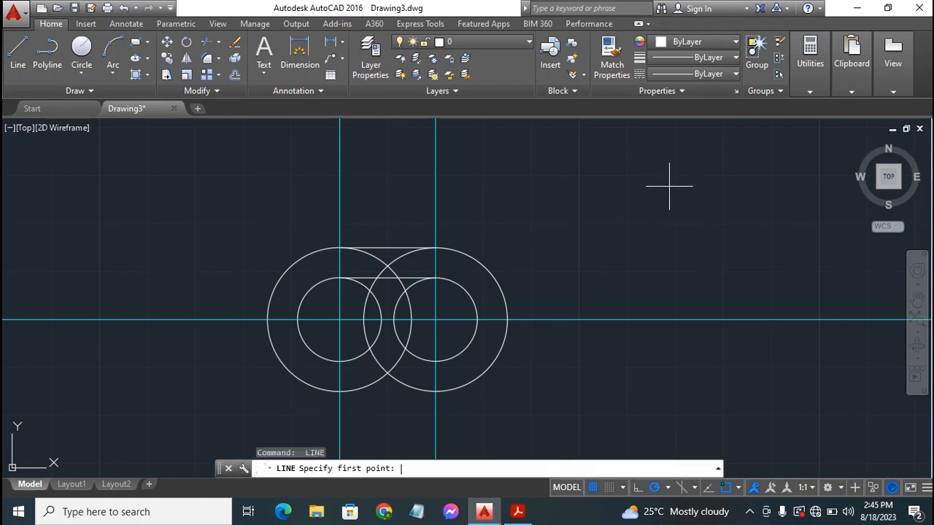
left_click(301, 378)
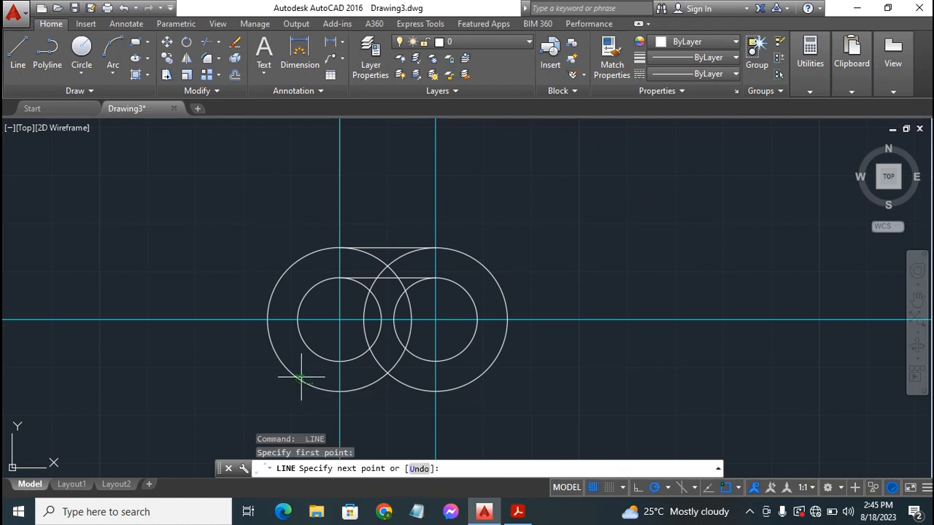
left_click(472, 385)
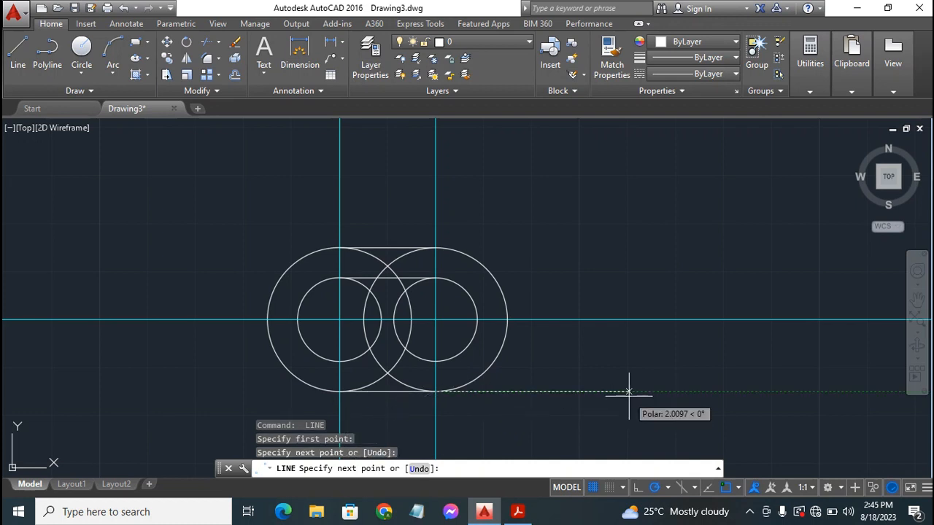
key("Escape")
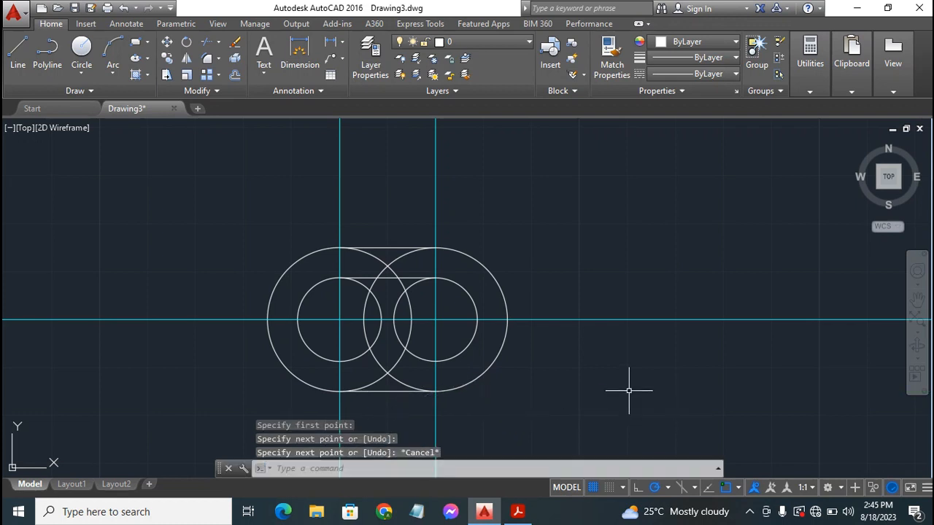
key("Return")
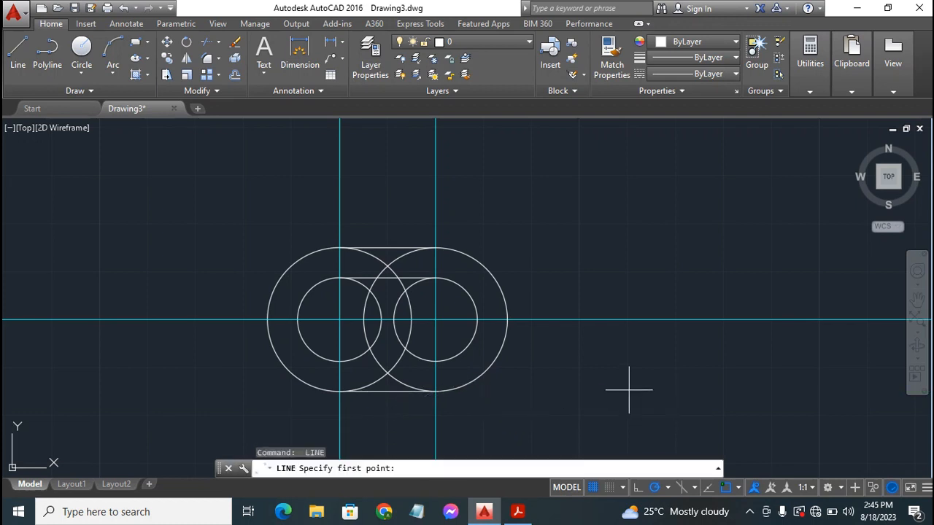
left_click(334, 360)
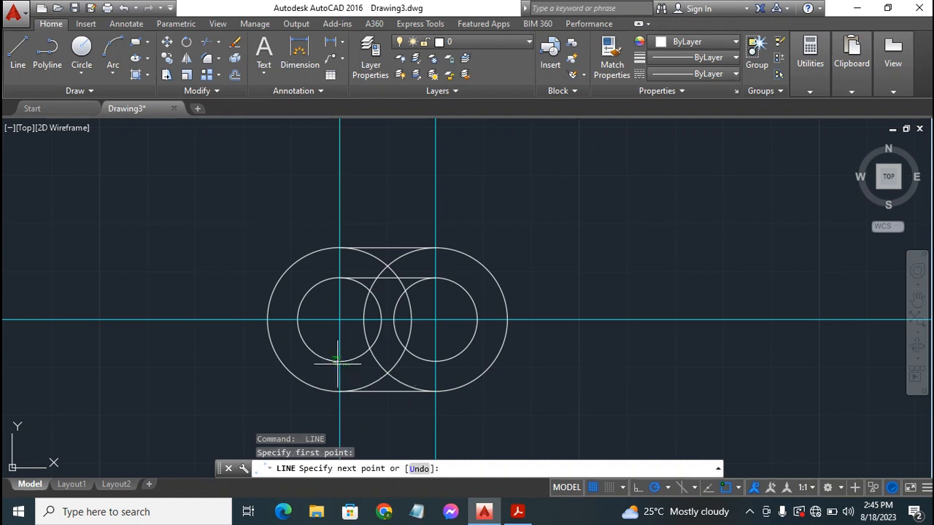
left_click(439, 360)
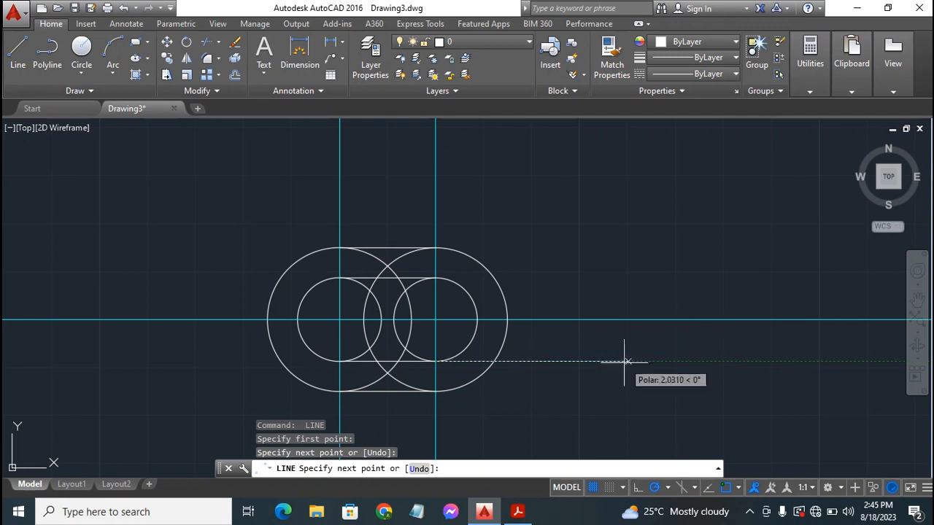
key("Escape")
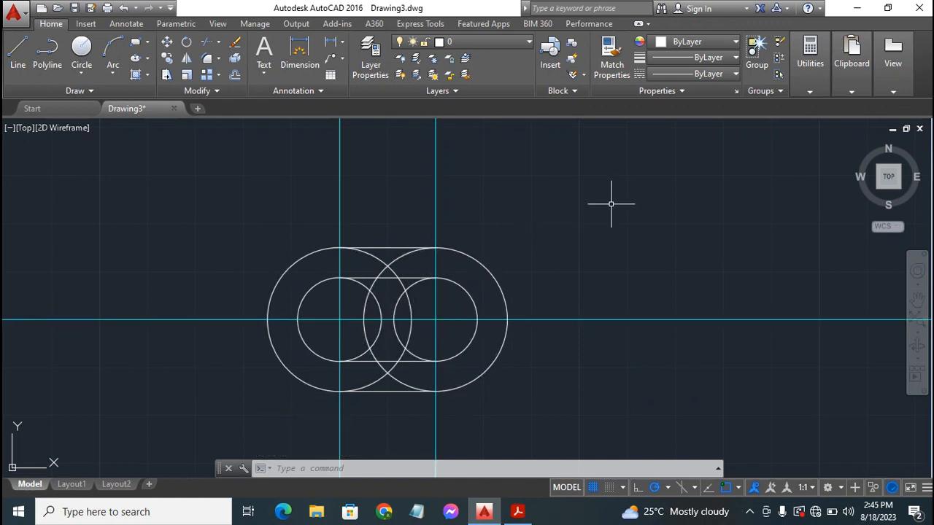
Trim the overlapping circle arcs between the two vertical construction lines above the horizontal construction line, using all objects as cutting edges.
type("trim")
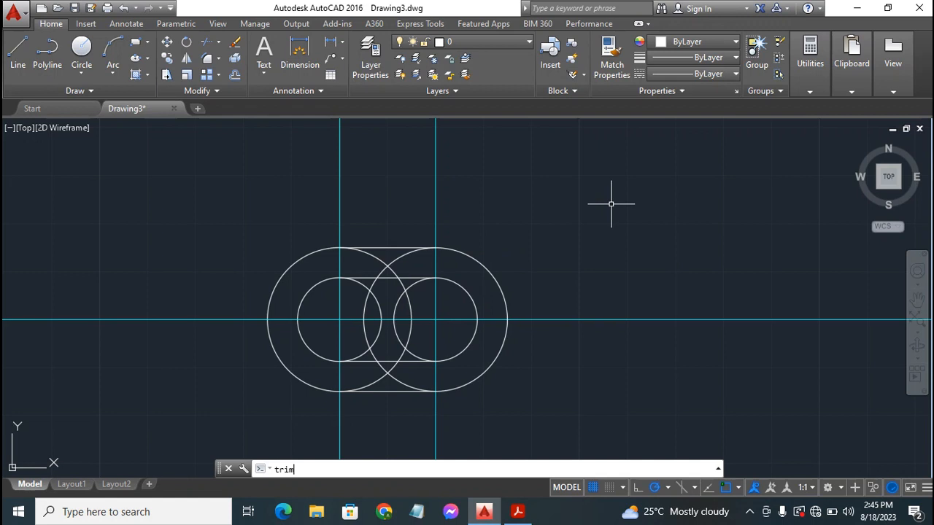
key("Return")
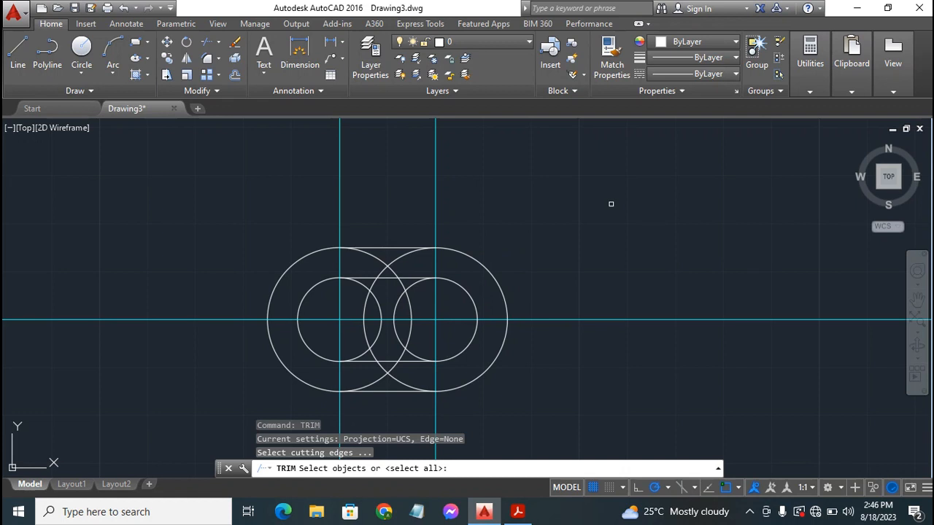
key("Return")
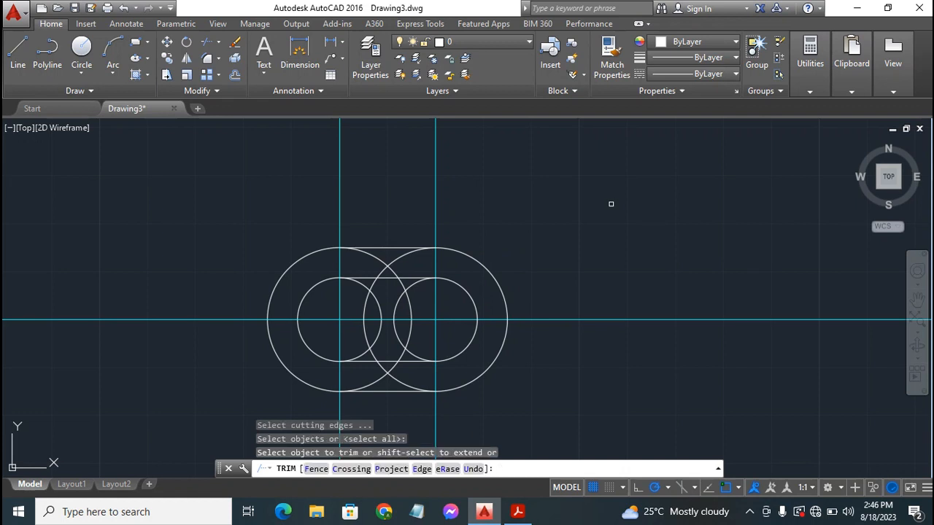
left_click(384, 264)
left_click(361, 255)
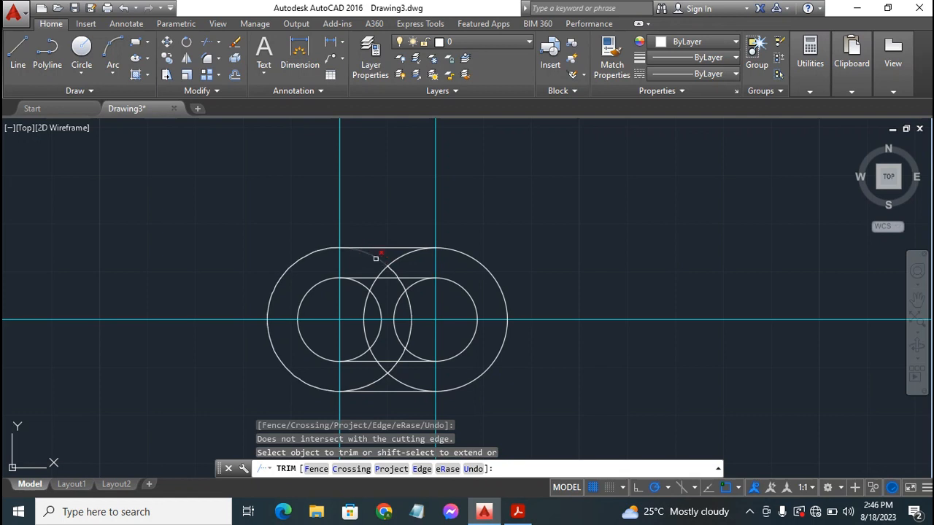
left_click(376, 258)
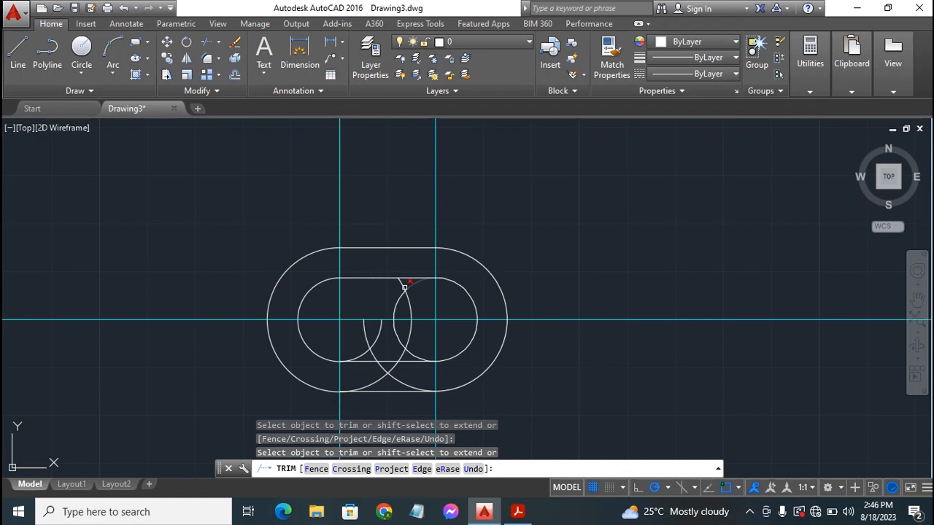
left_click(407, 285)
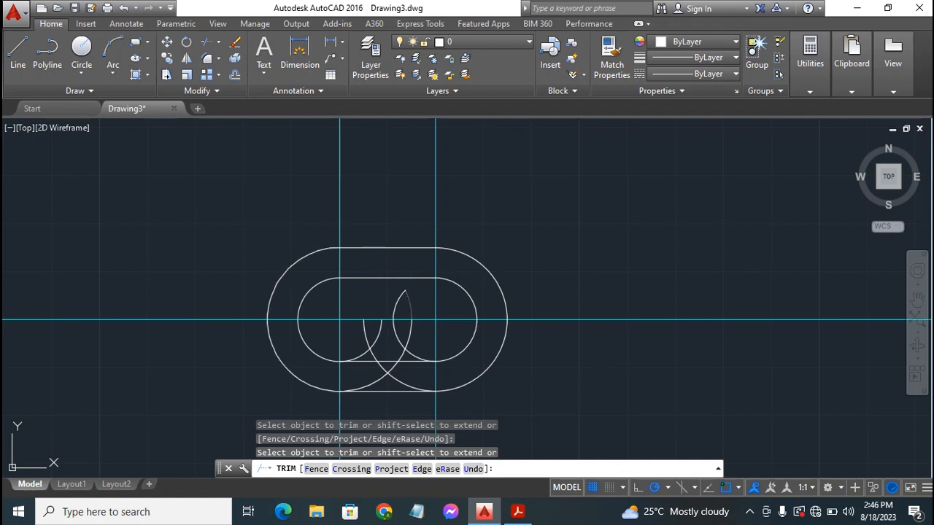
left_click(398, 303)
Trim the remaining overlapping arcs below the horizontal construction line, leaving only the inner and outer slot outlines.
left_click(371, 346)
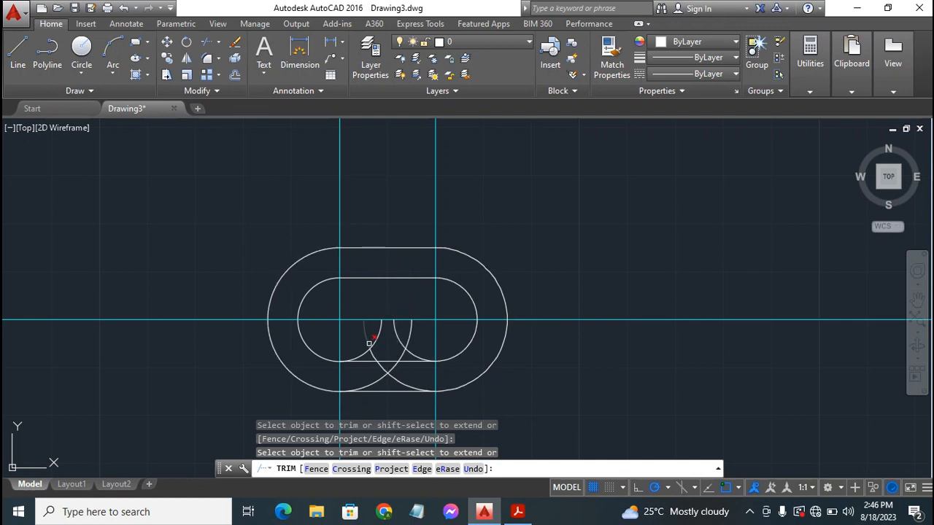
left_click(396, 332)
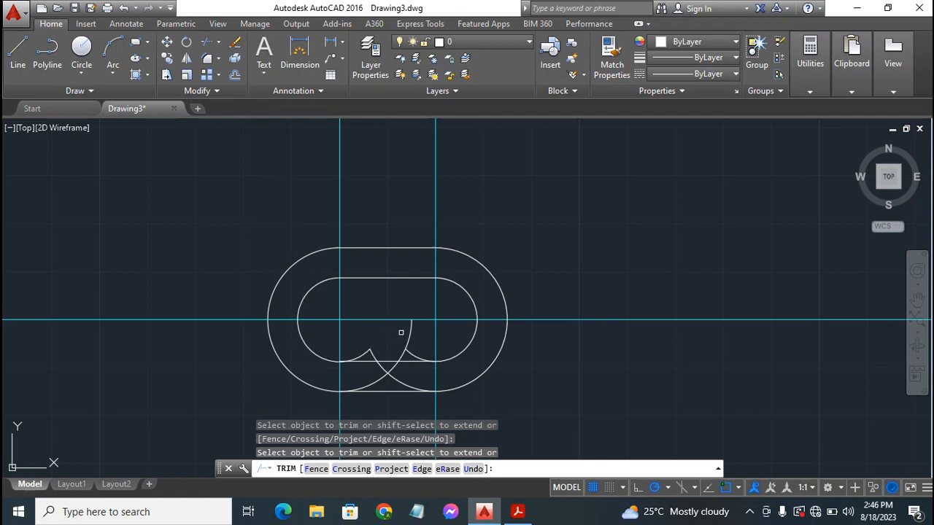
left_click(410, 330)
left_click(421, 341)
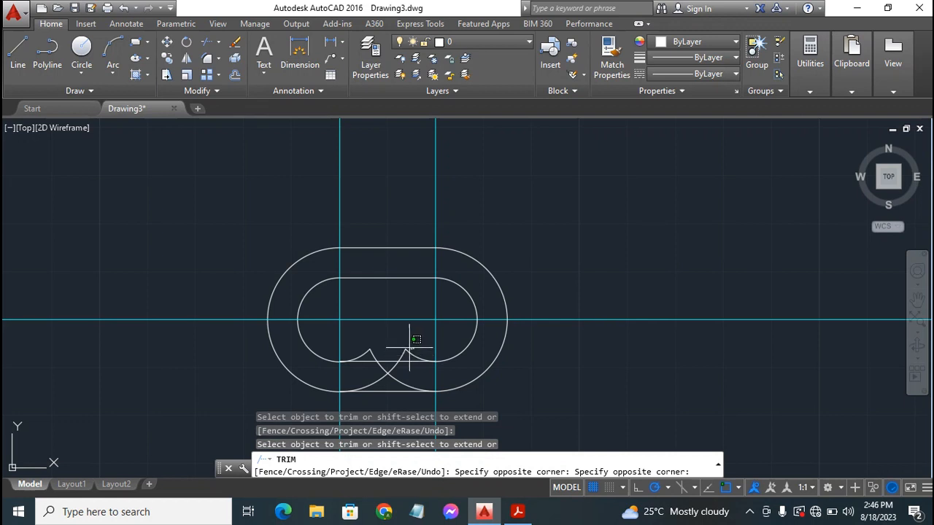
left_click(412, 347)
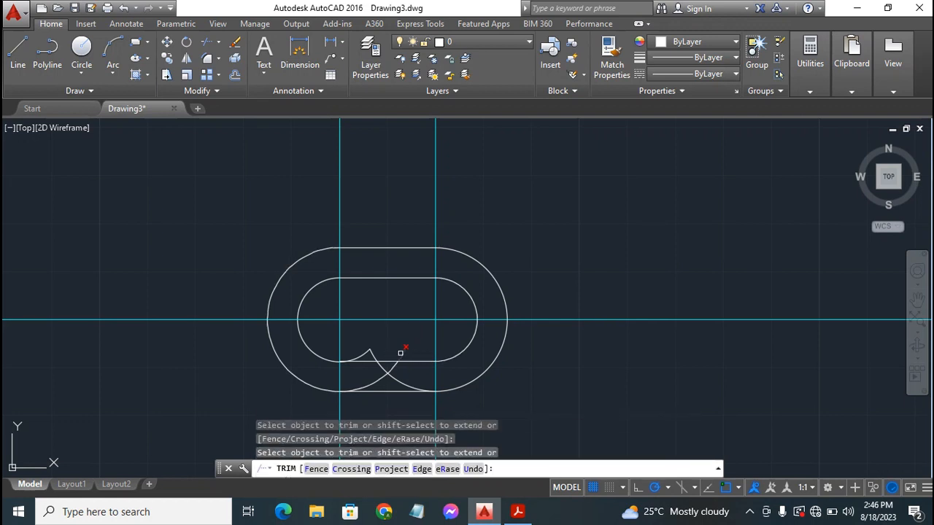
left_click(401, 352)
left_click(367, 353)
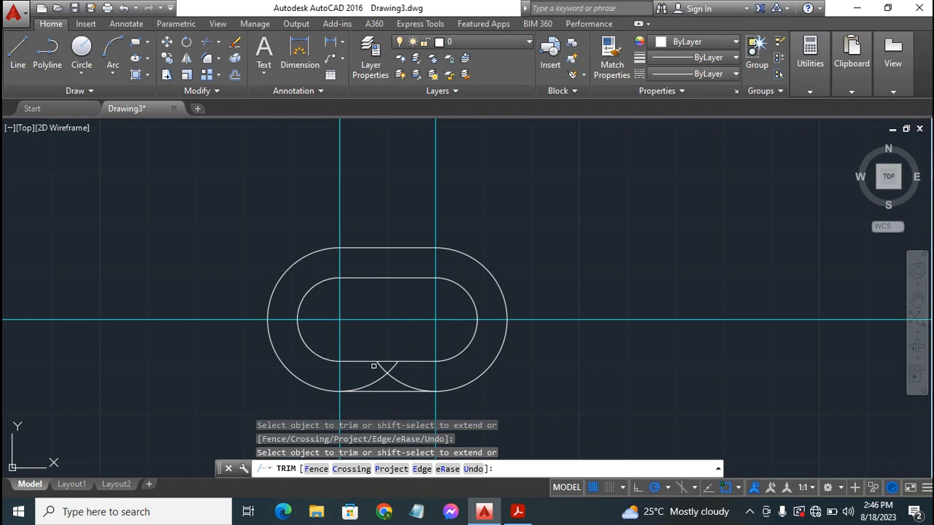
left_click(375, 365)
left_click(392, 366)
left_click(399, 375)
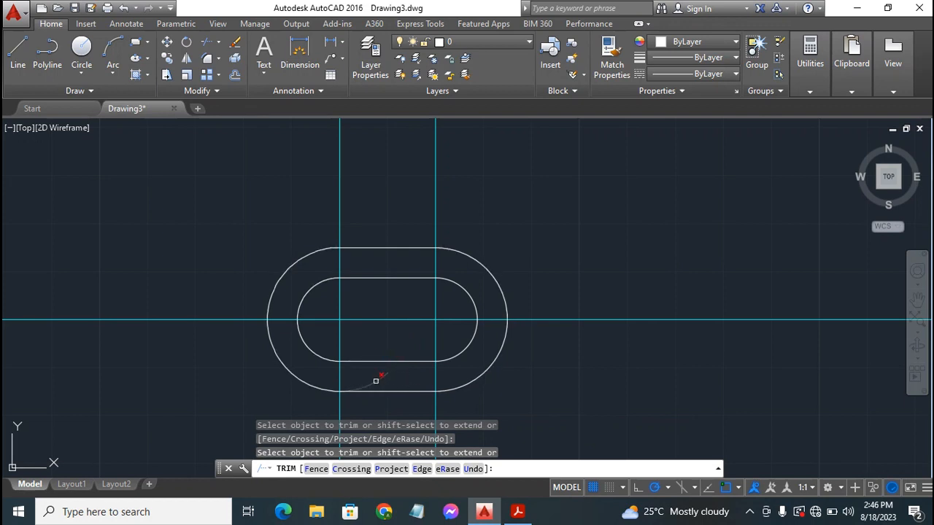
left_click(376, 381)
key("Escape")
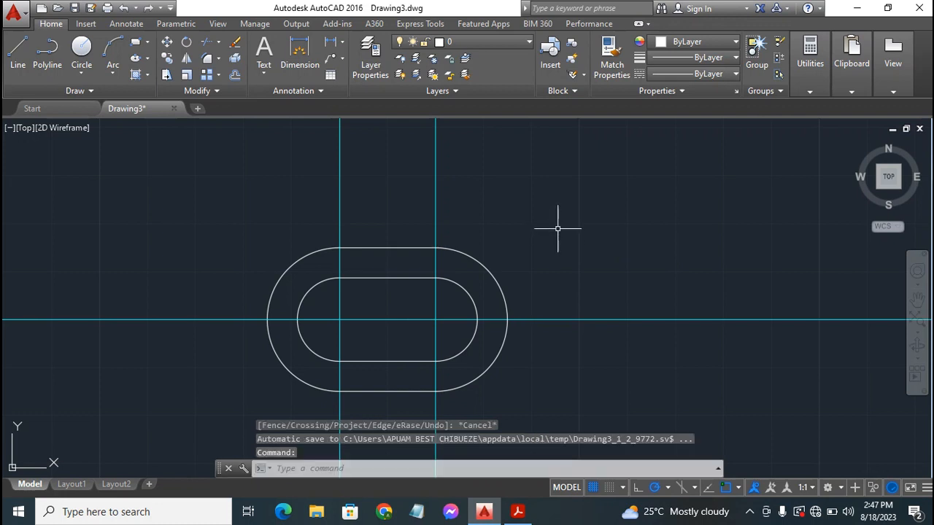
Switch to the exercise PDF in Adobe Acrobat Reader and check the part's remaining dimensions.
left_click(517, 512)
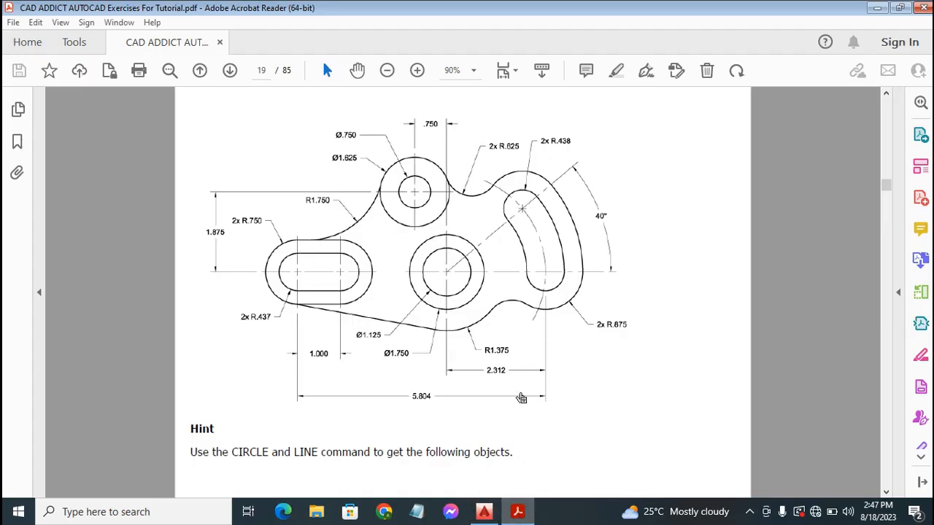
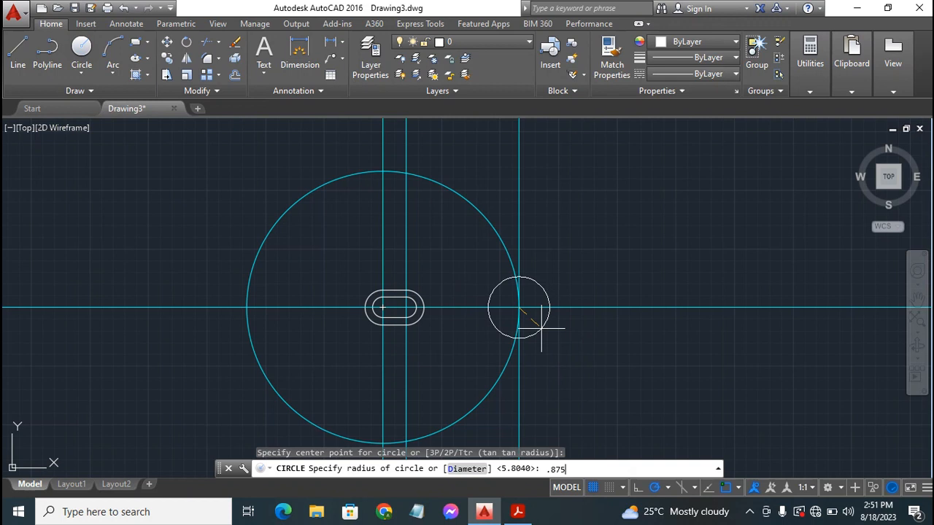
Draw concentric circles of radius .875 and .438 where the construction circle meets the horizontal line at the far vertical construction line.
key("Return")
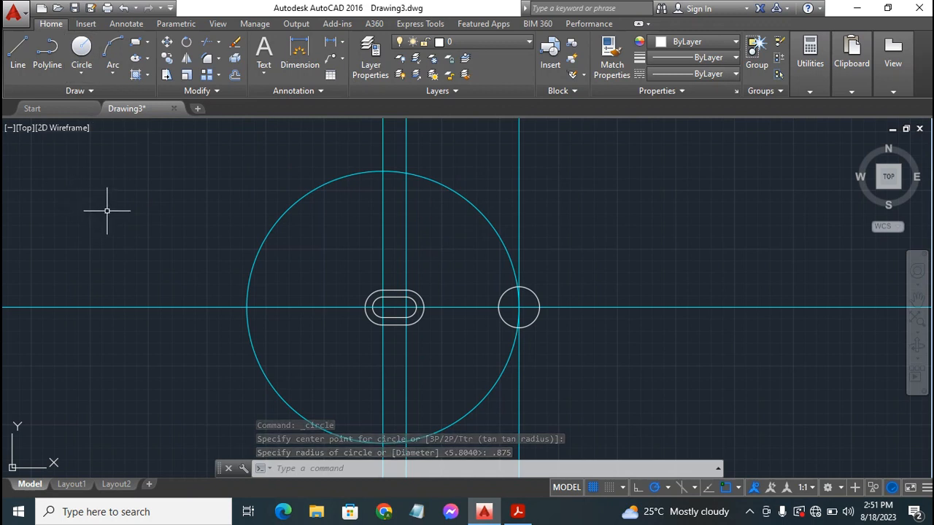
key("Return")
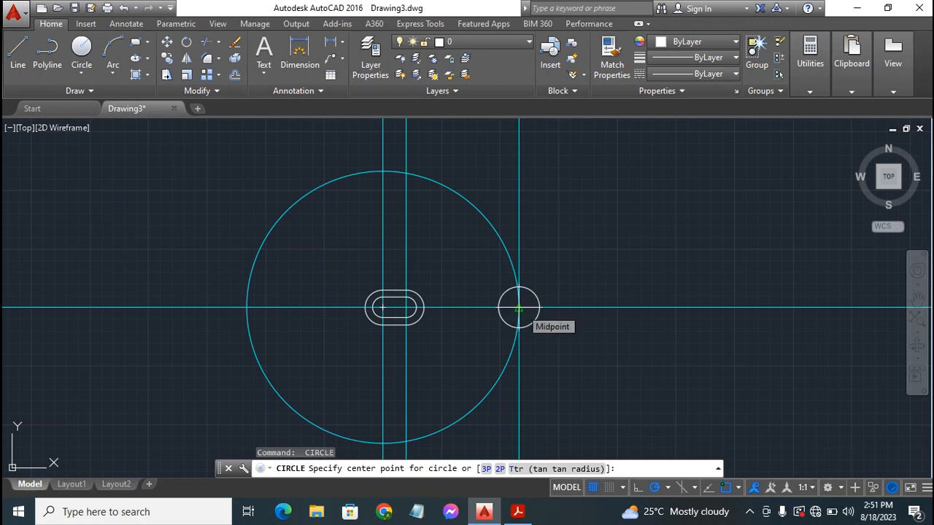
left_click(518, 308)
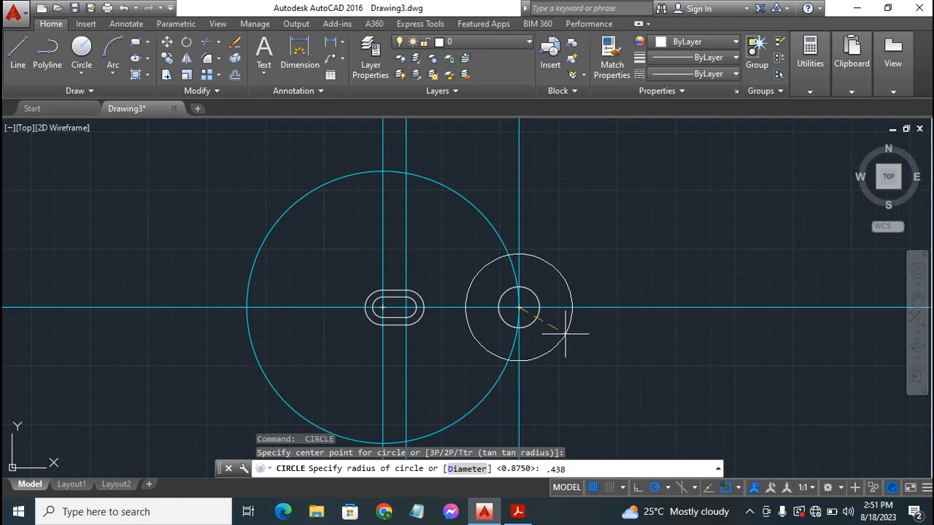
key("Return")
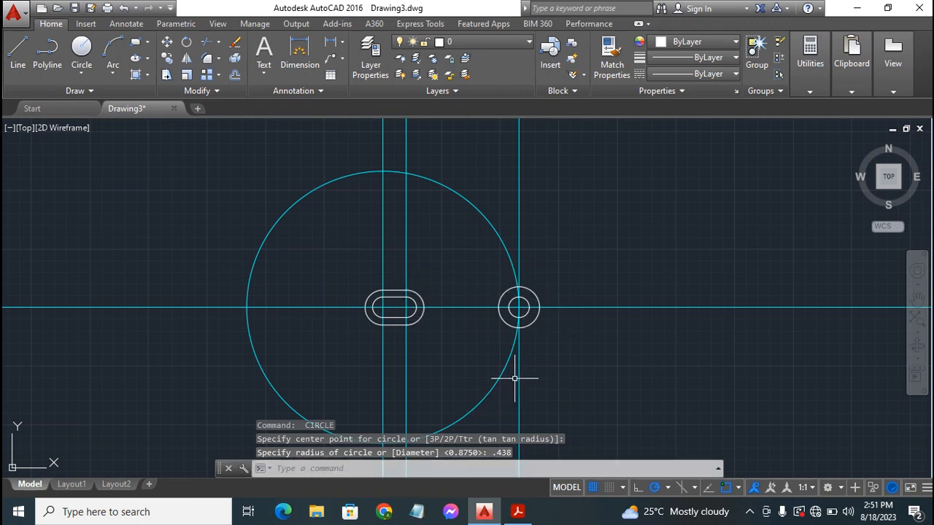
Check the exercise PDF in Acrobat Reader, and in AutoCAD offset the far vertical construction line 2.312 toward the slot.
left_click(518, 512)
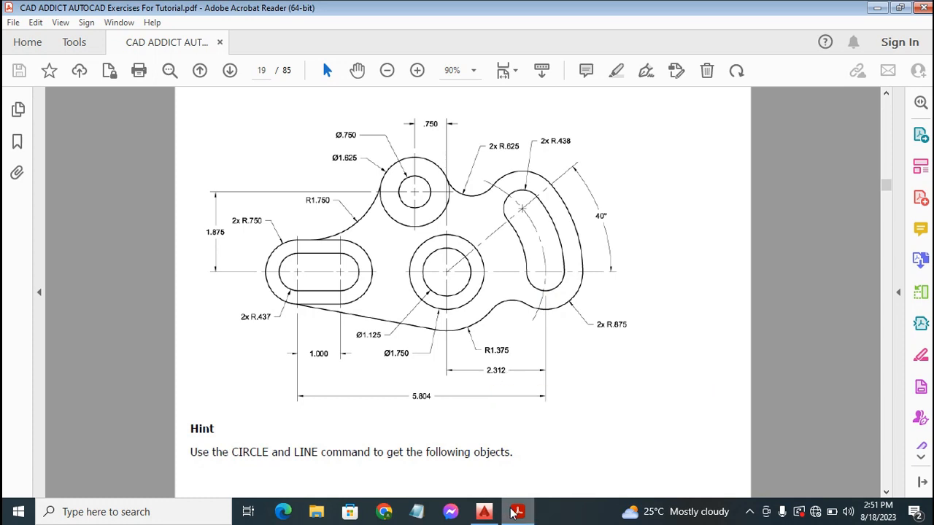
mouse_move(514, 513)
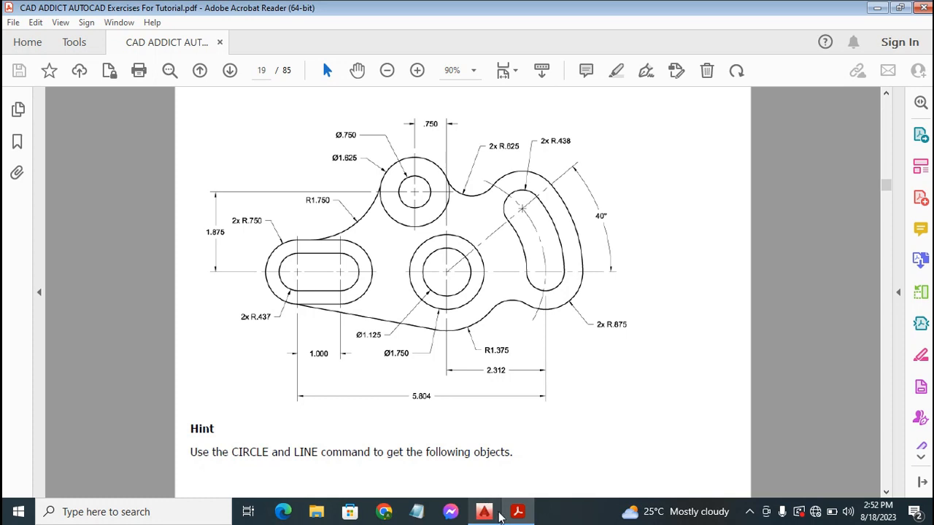
mouse_move(484, 515)
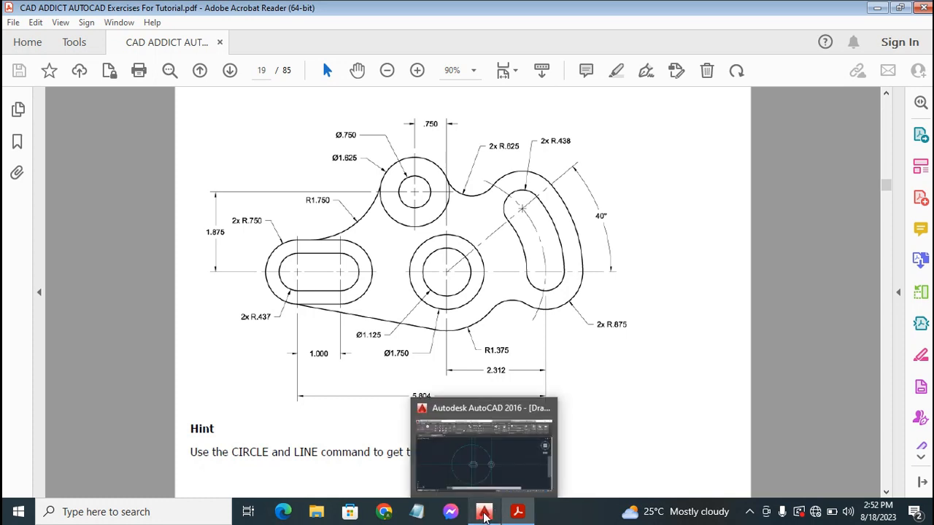
left_click(484, 514)
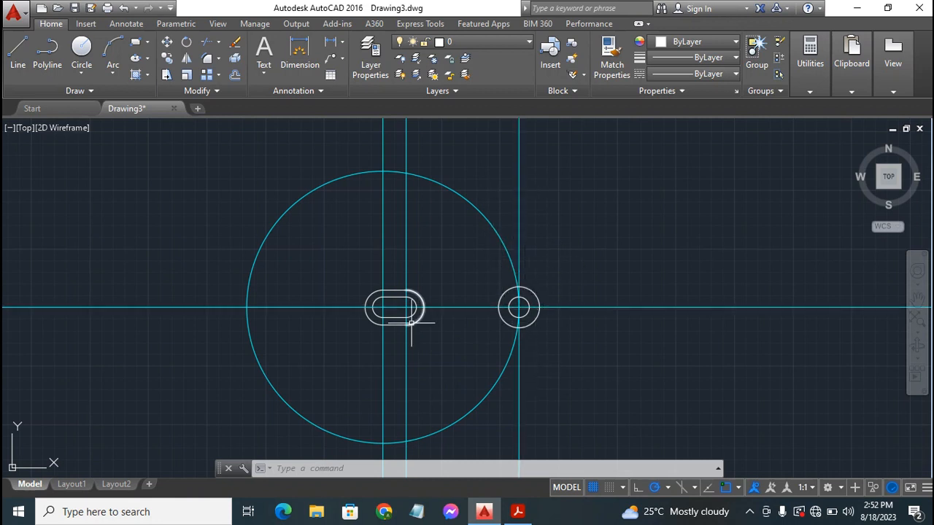
left_click(236, 76)
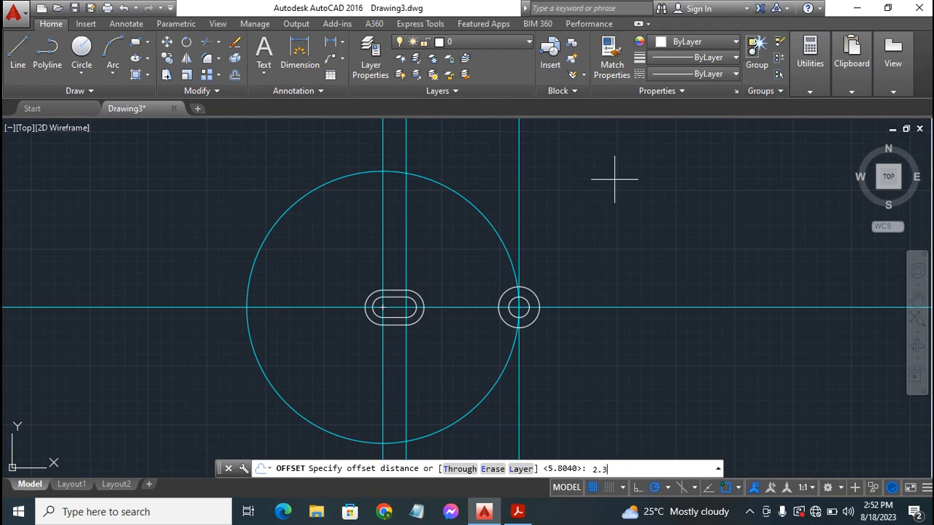
key("Return")
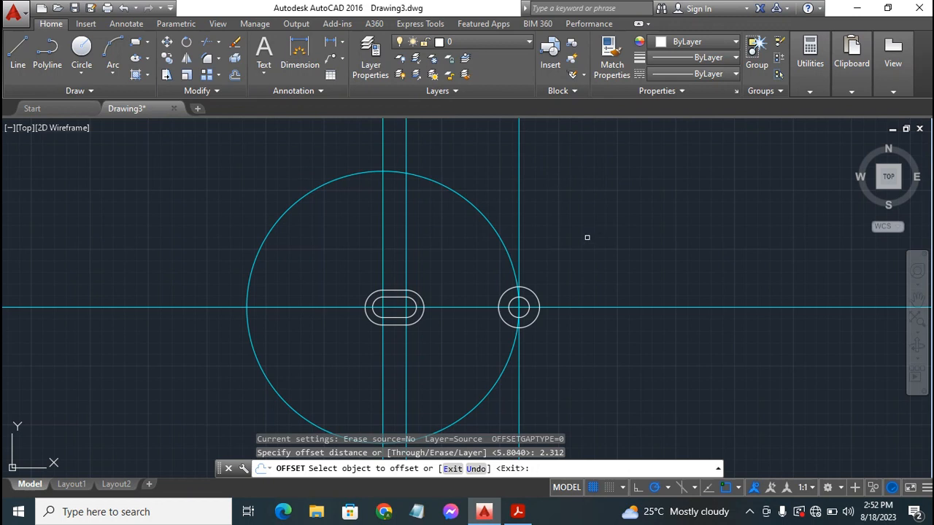
left_click(520, 164)
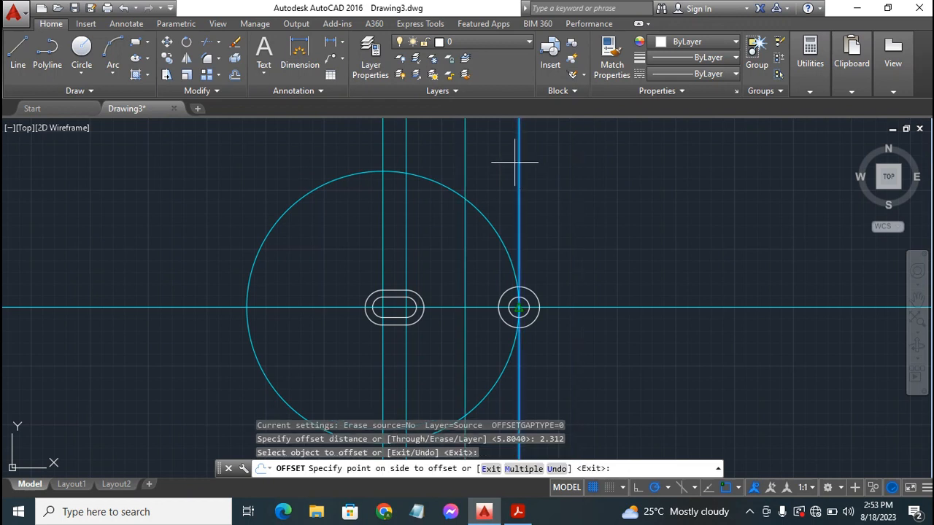
left_click(452, 155)
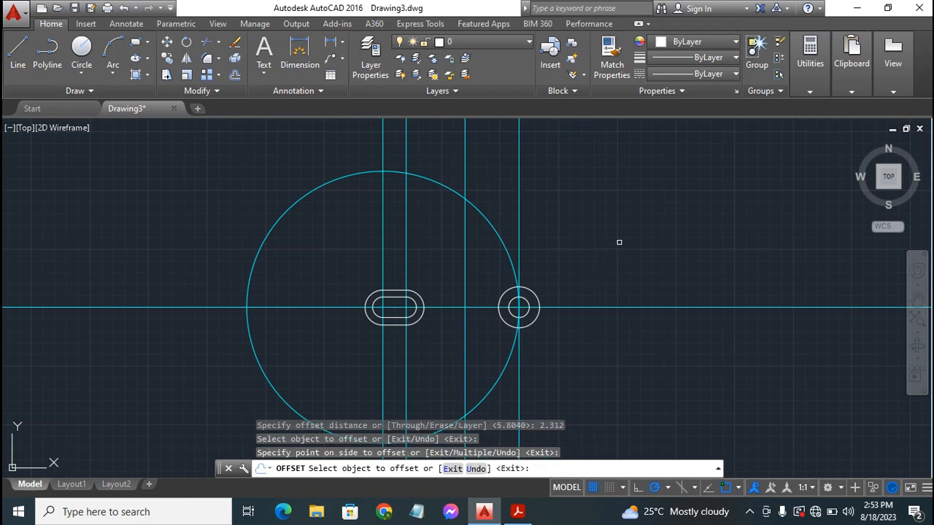
key("Escape")
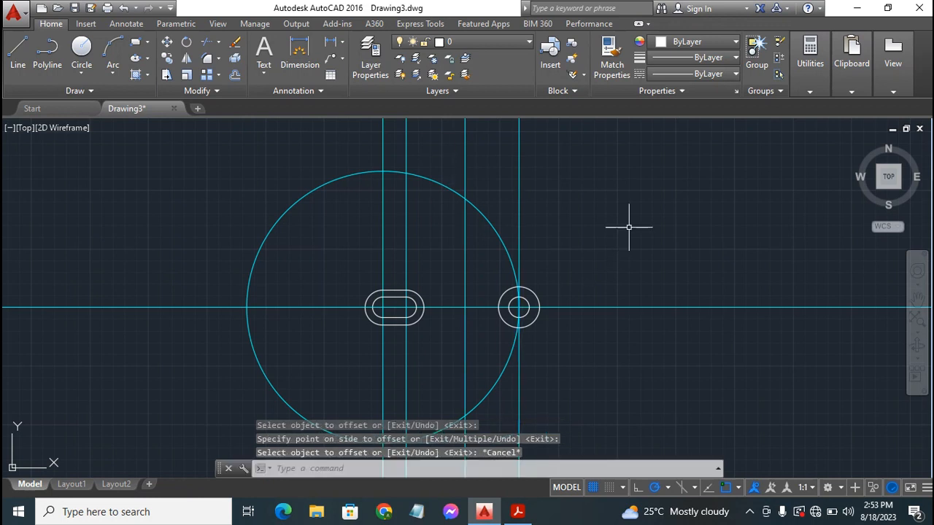
Check the hole sizes in the exercise PDF and draw a 1.125 diameter circle where the new vertical construction line crosses the horizontal one.
left_click(516, 514)
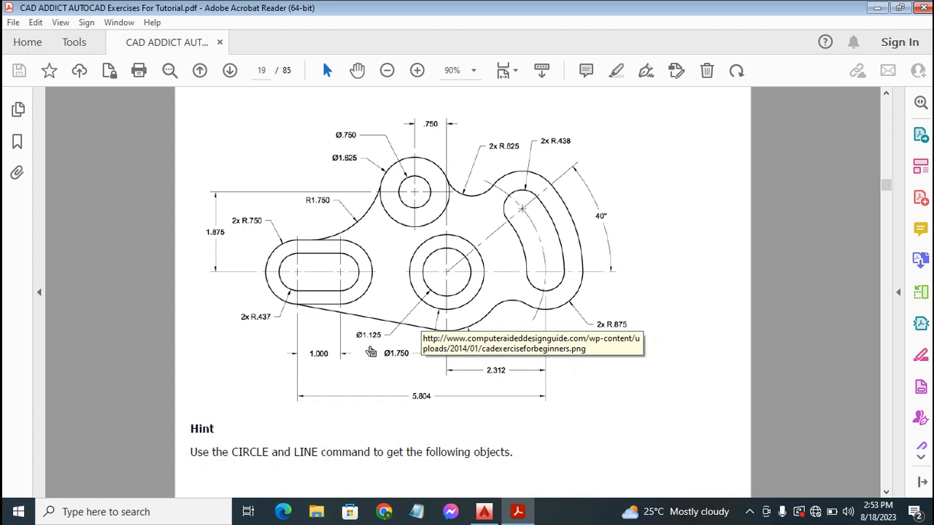
left_click(485, 514)
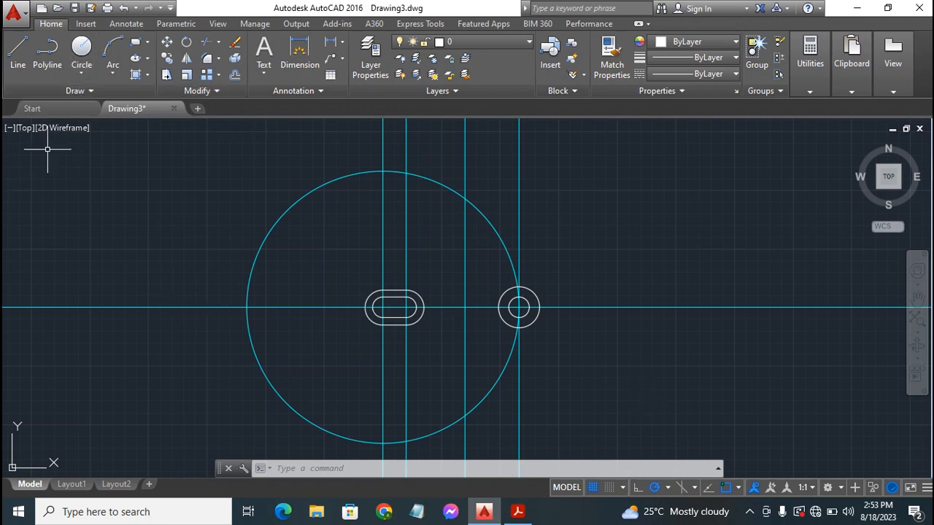
left_click(76, 50)
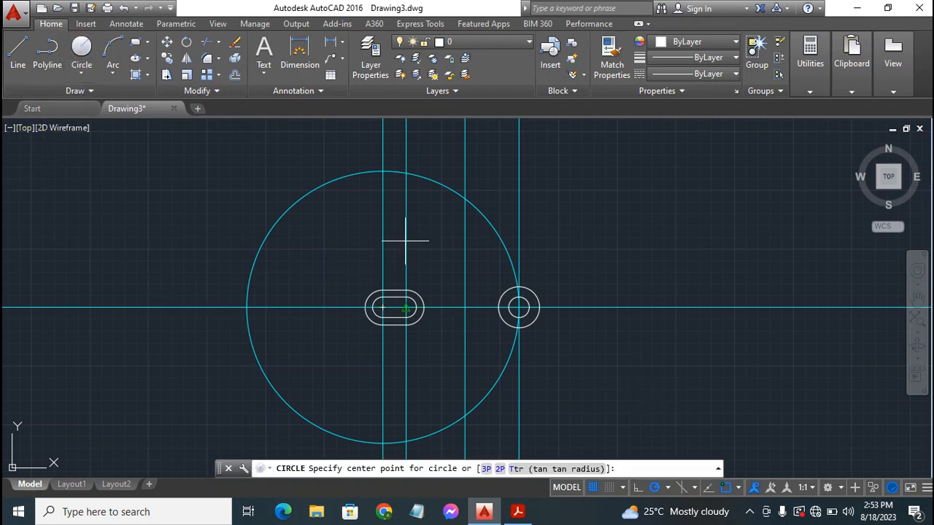
left_click(464, 308)
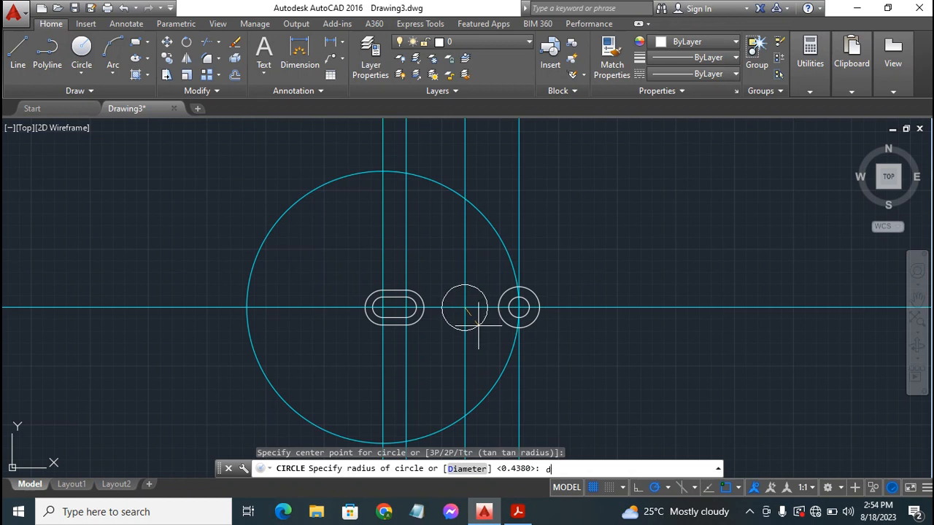
key("Return")
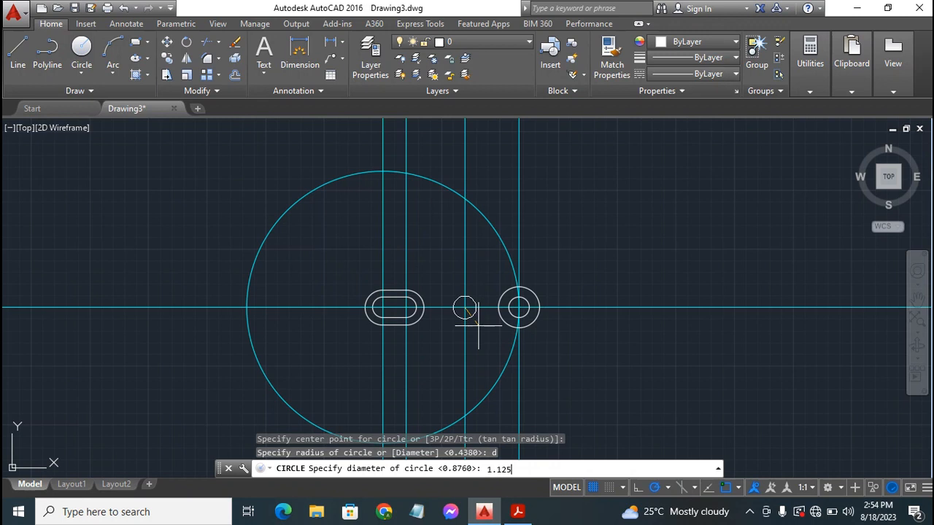
type("1.125")
key("Return")
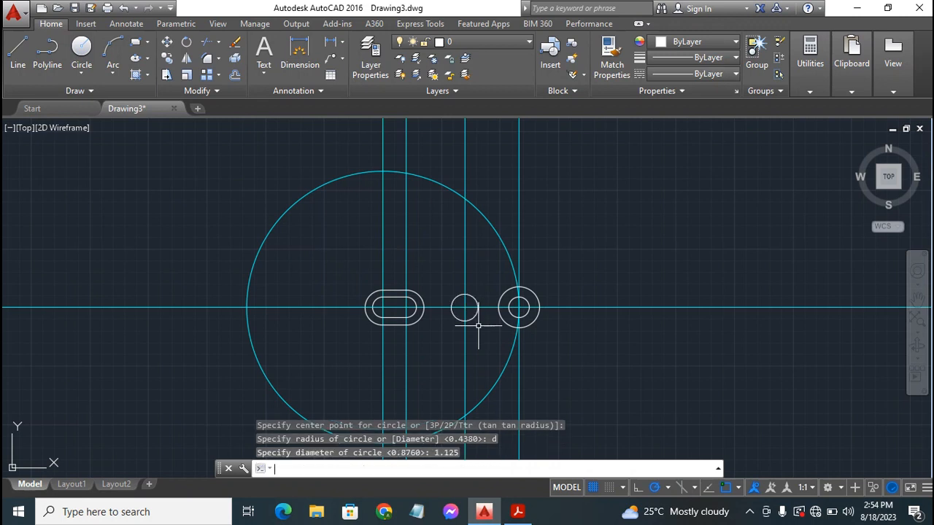
Draw a concentric circle of diameter 1.750 around the 1.125 diameter circle.
key("Return")
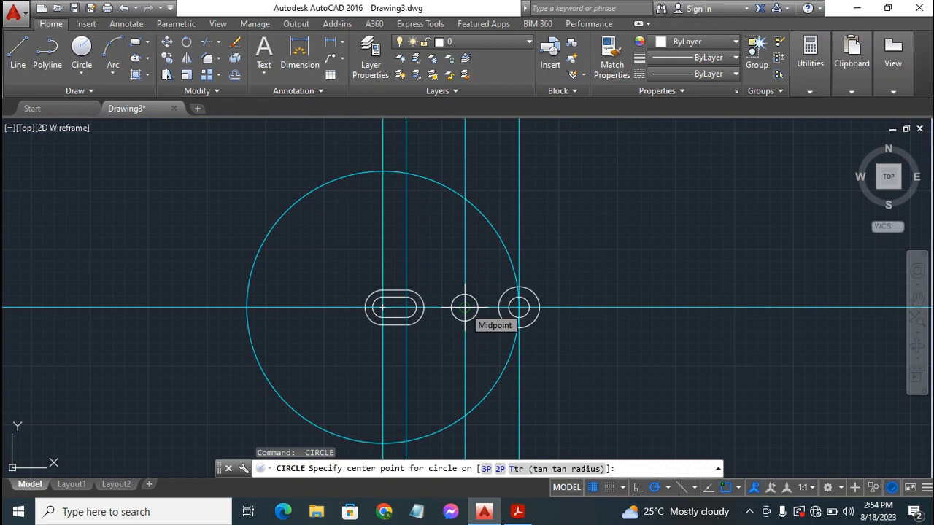
left_click(465, 307)
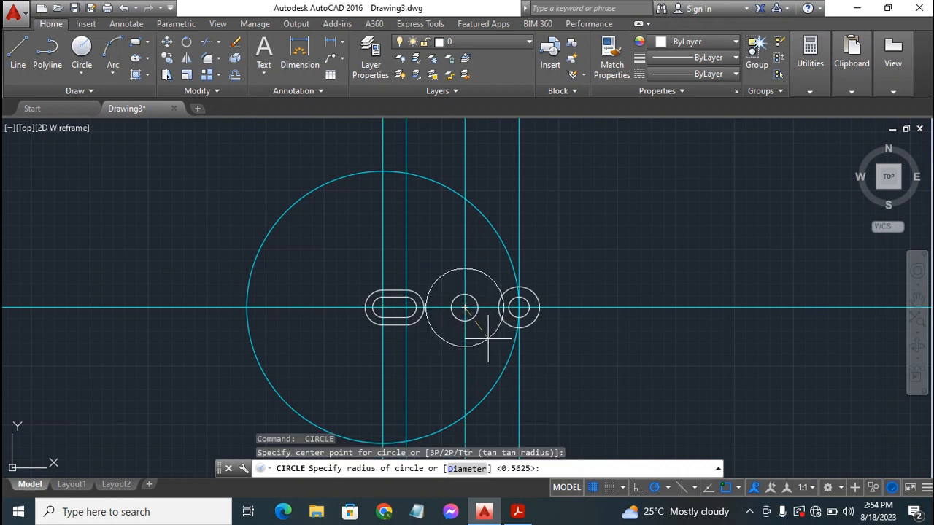
type("d")
key("Return")
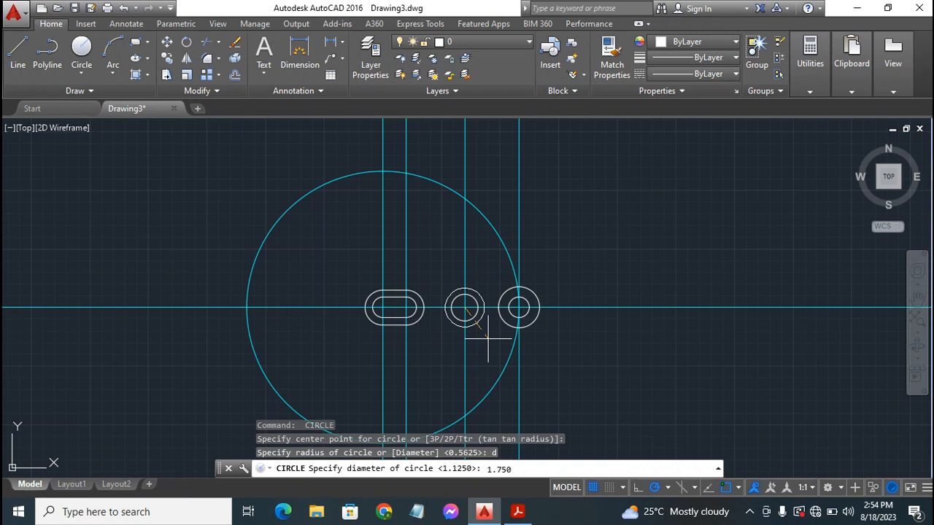
key("Return")
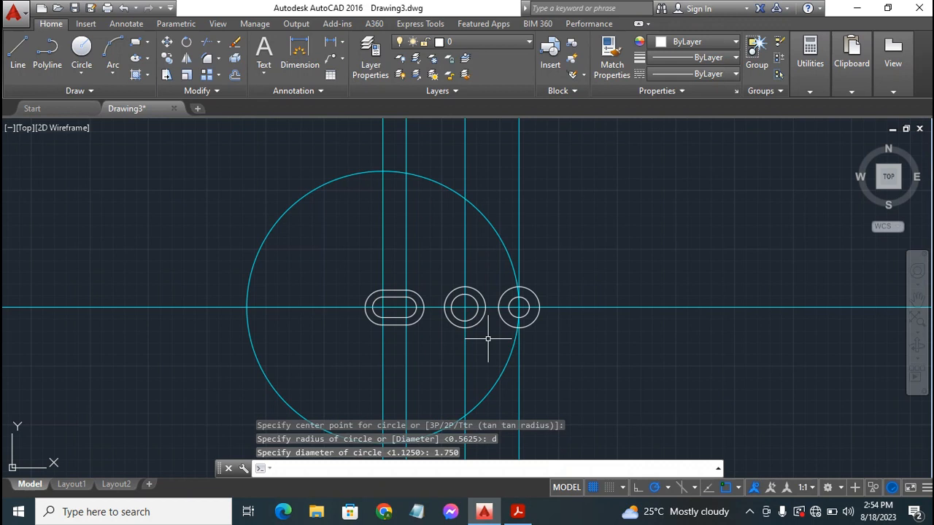
From the dimensions in the exercise PDF, add 5.804 and 0.438 in Calculator to get the curved slot's outer arc radius.
left_click(518, 513)
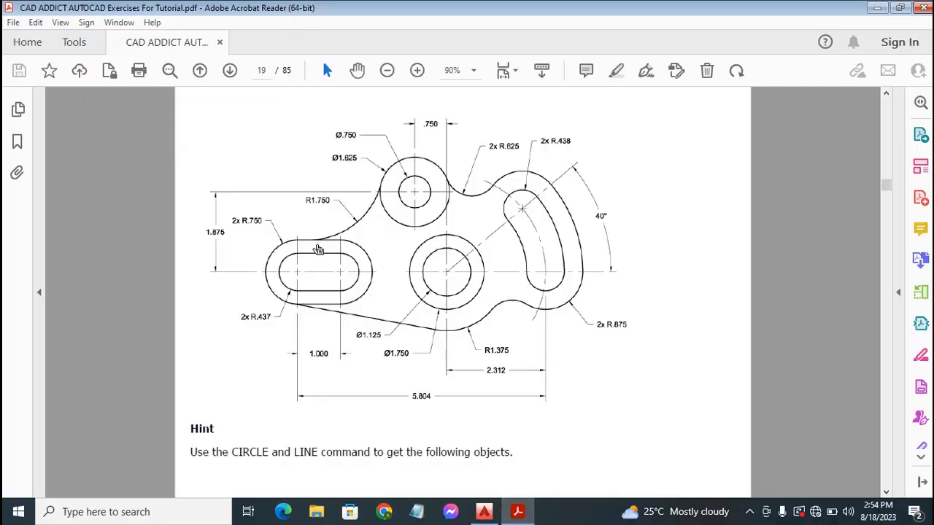
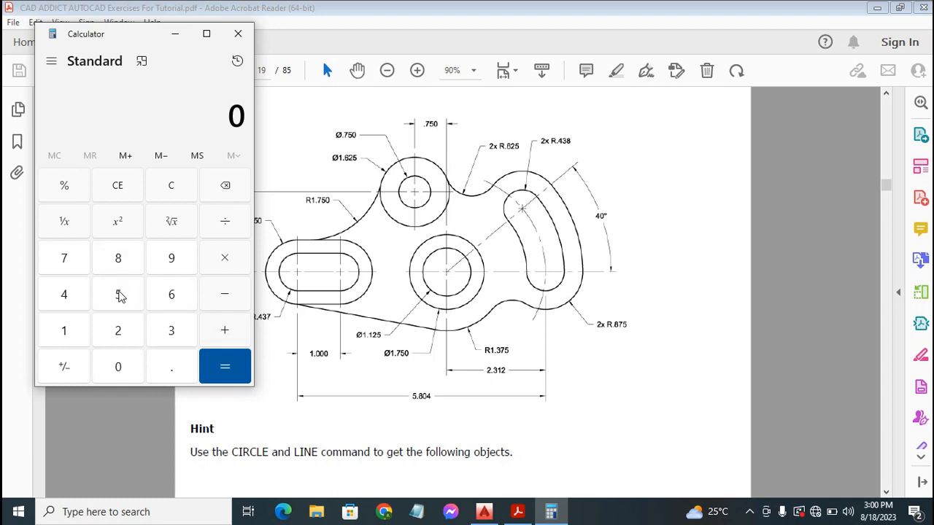
left_click(118, 295)
left_click(170, 369)
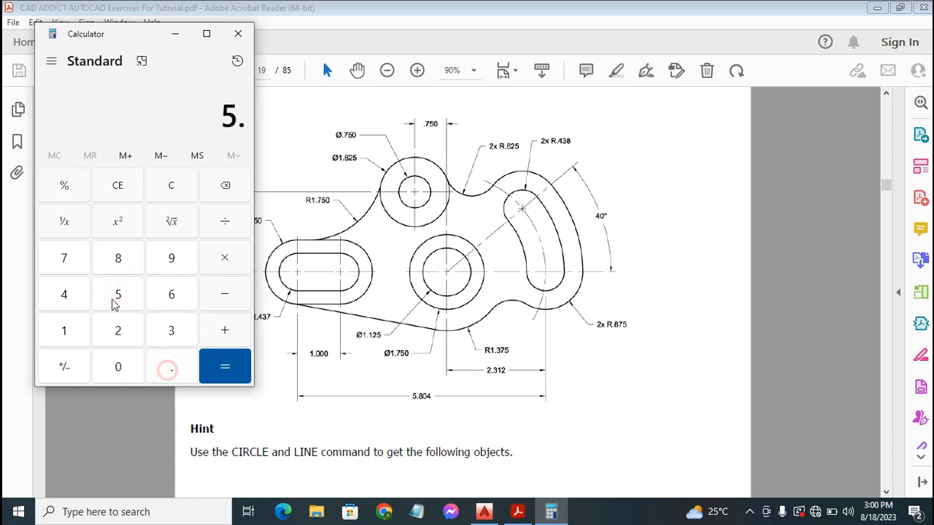
left_click(120, 263)
left_click(117, 365)
left_click(66, 299)
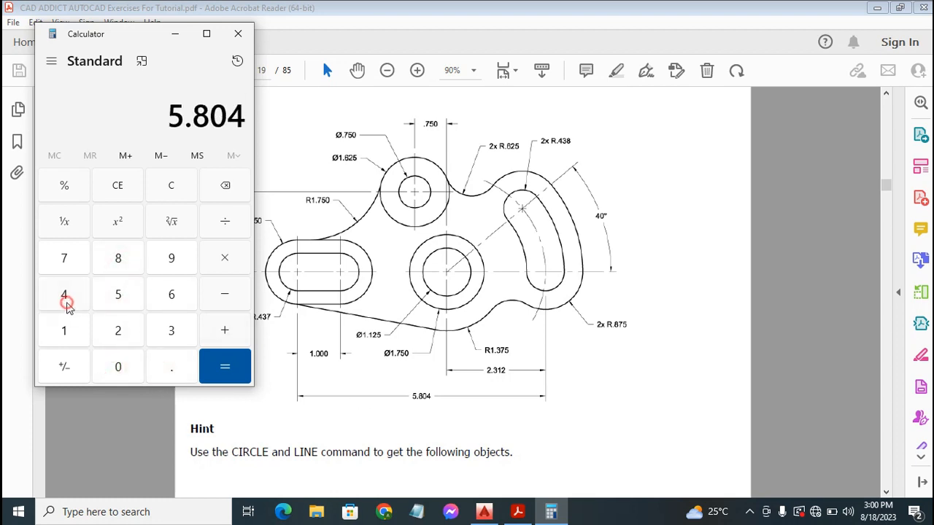
left_click(225, 328)
left_click(172, 369)
left_click(65, 296)
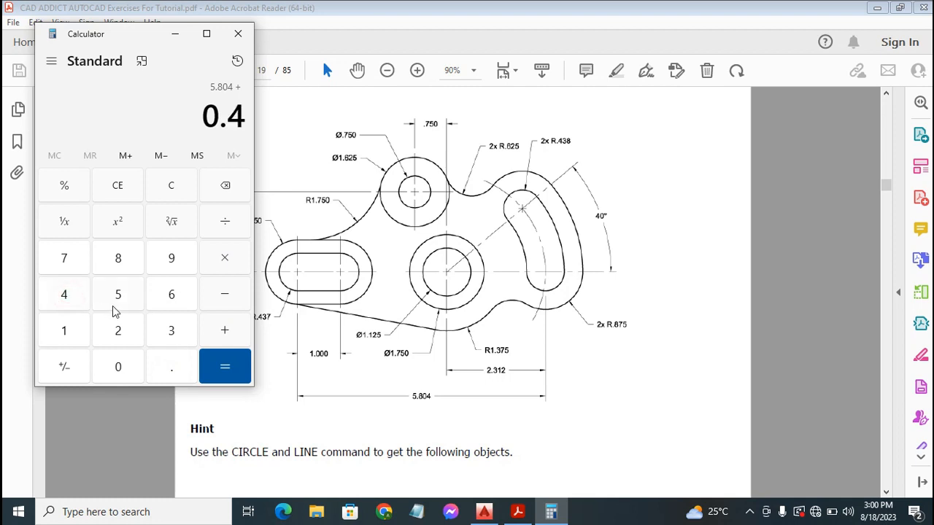
left_click(175, 328)
left_click(117, 255)
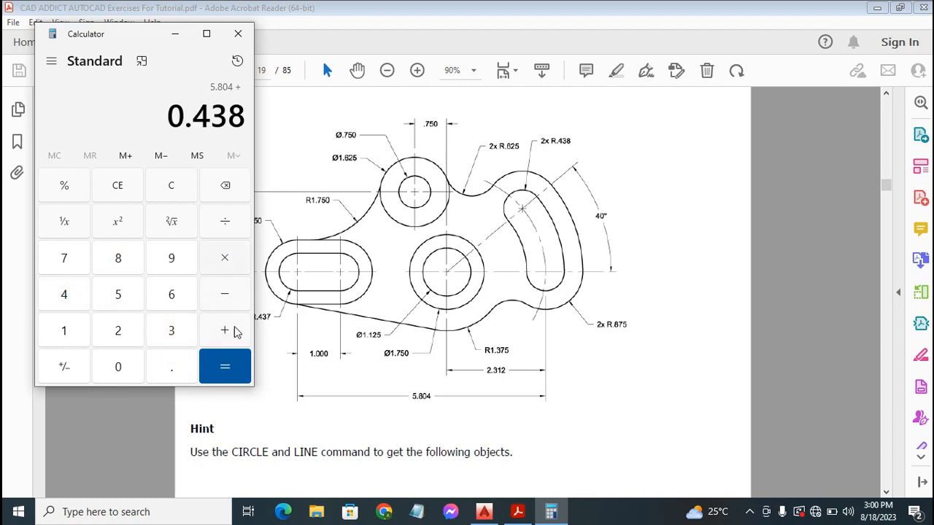
left_click(229, 373)
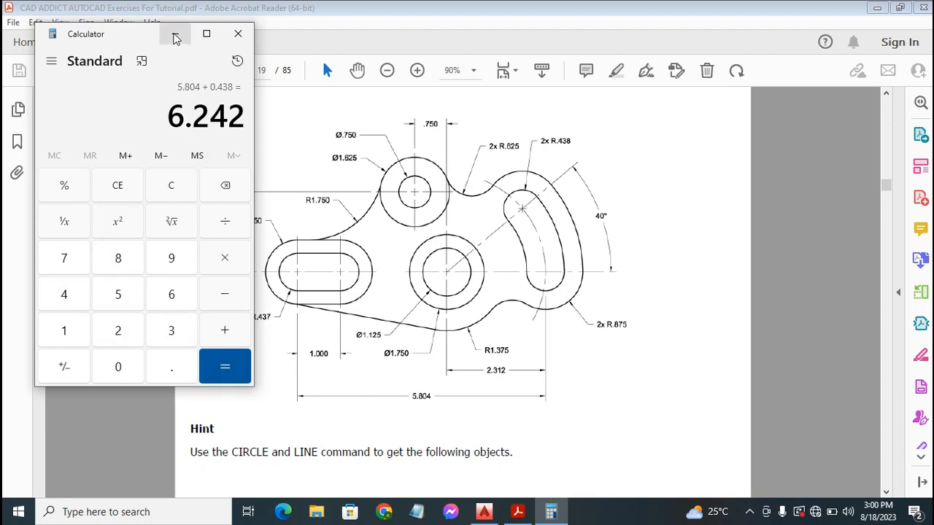
left_click(175, 38)
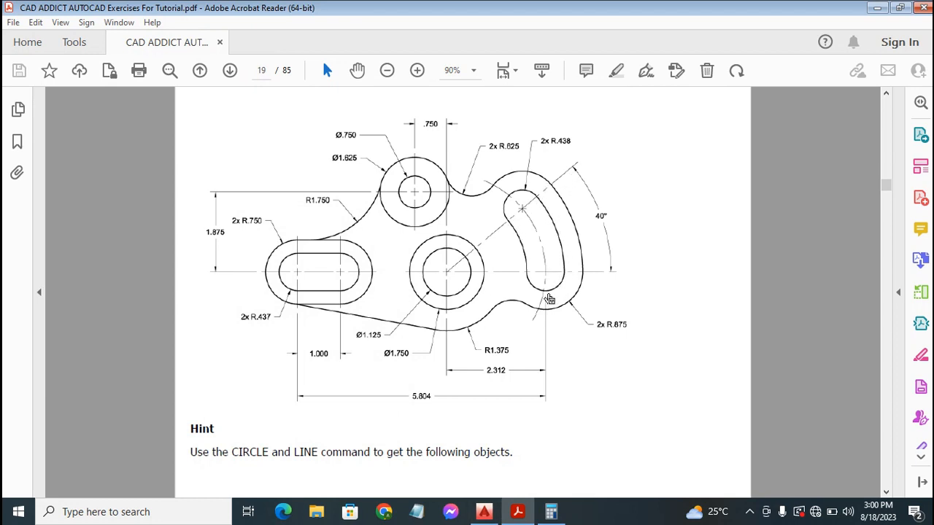
Switch to AutoCAD and draw a circle of radius 6.242 centred on the slot's first vertical construction line at the horizontal line.
mouse_move(542, 520)
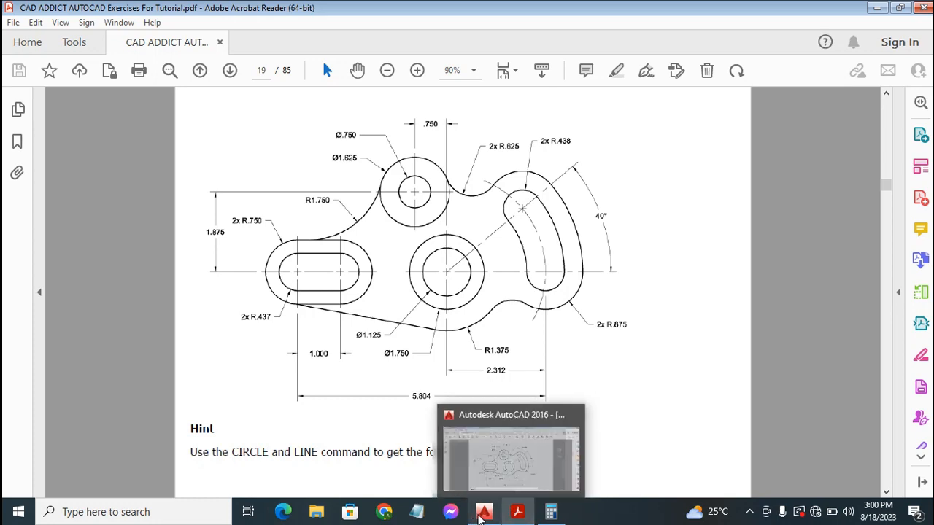
left_click(484, 511)
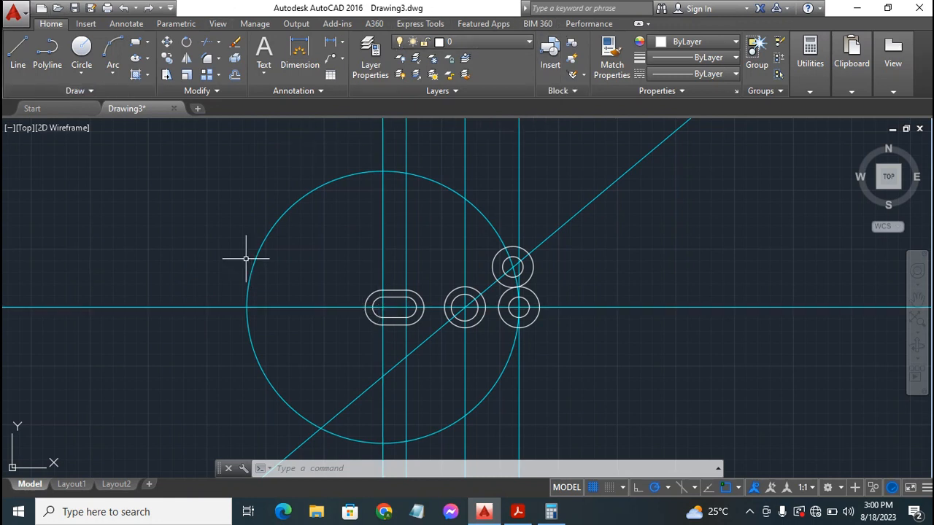
left_click(81, 46)
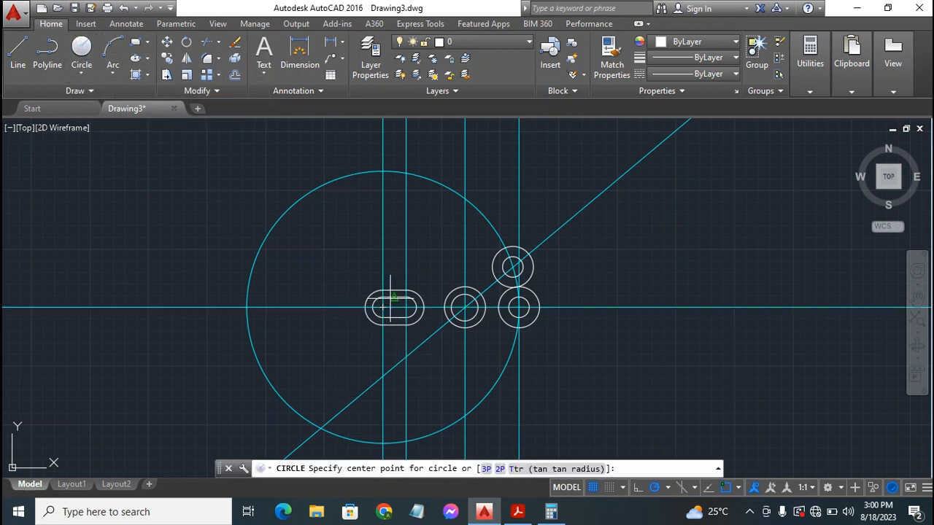
left_click(382, 309)
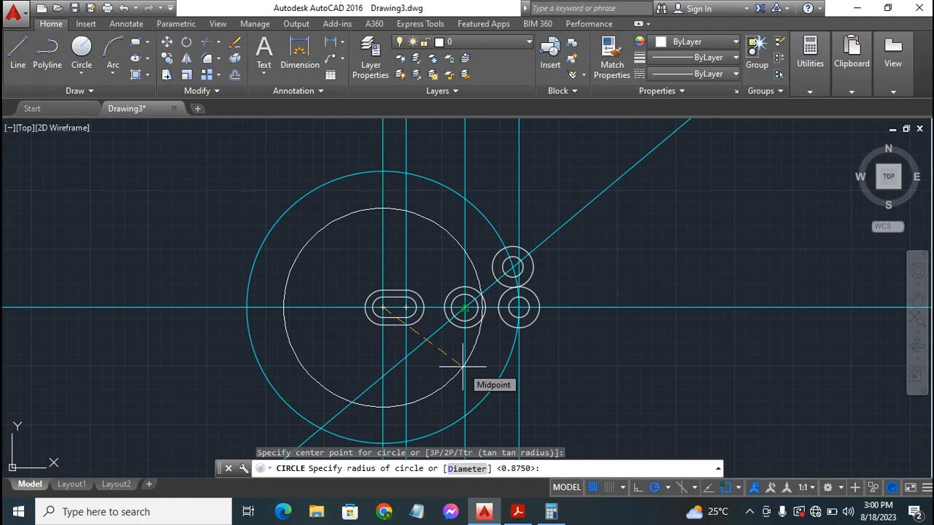
type("6.242")
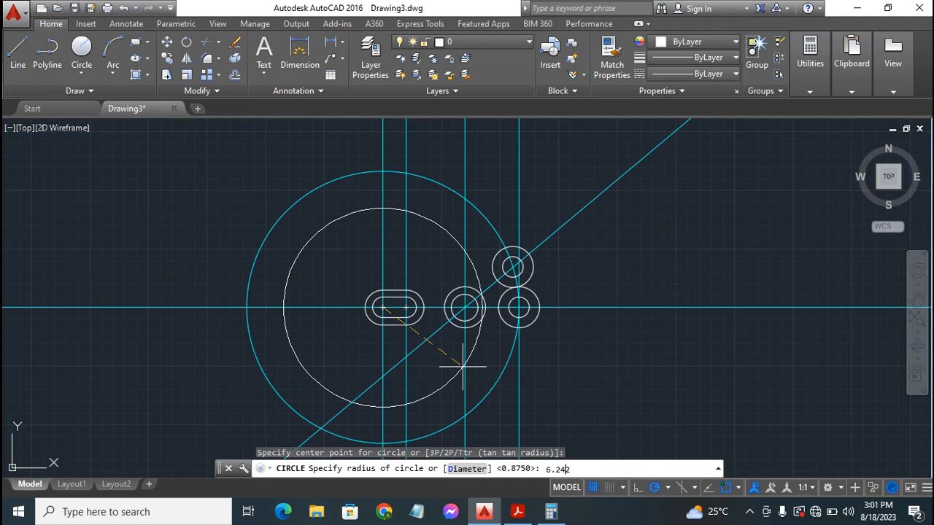
key("Return")
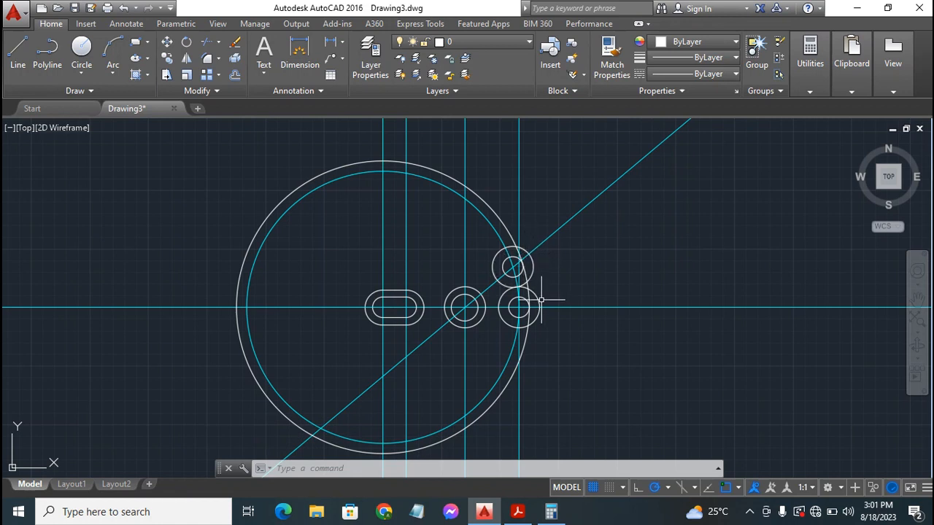
In Calculator, add 5.804 and 0.875 to get the radius of the outline arc around the curved slot.
left_click(551, 512)
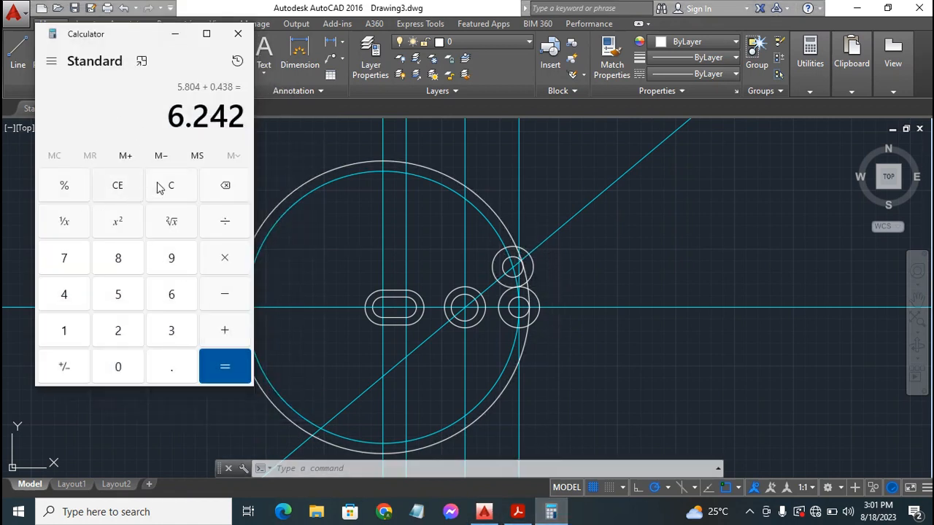
left_click(171, 187)
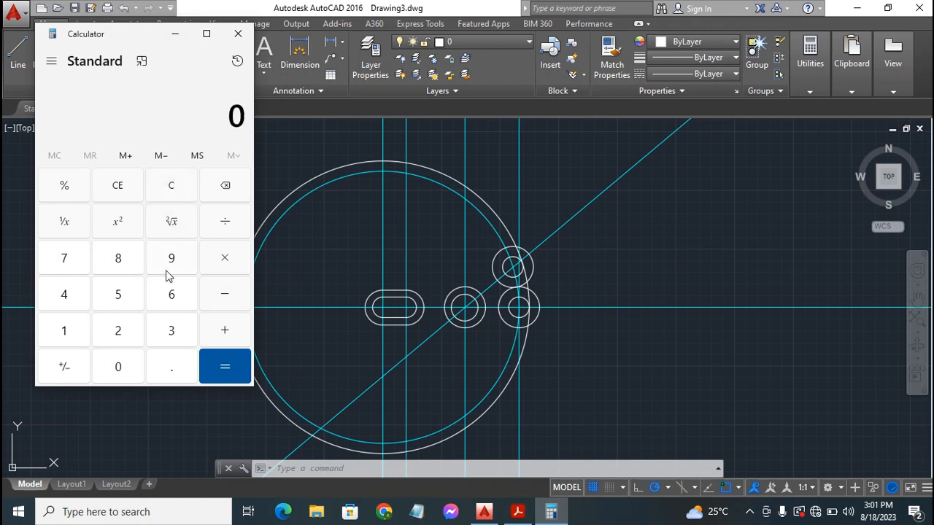
left_click(117, 296)
left_click(172, 368)
left_click(120, 258)
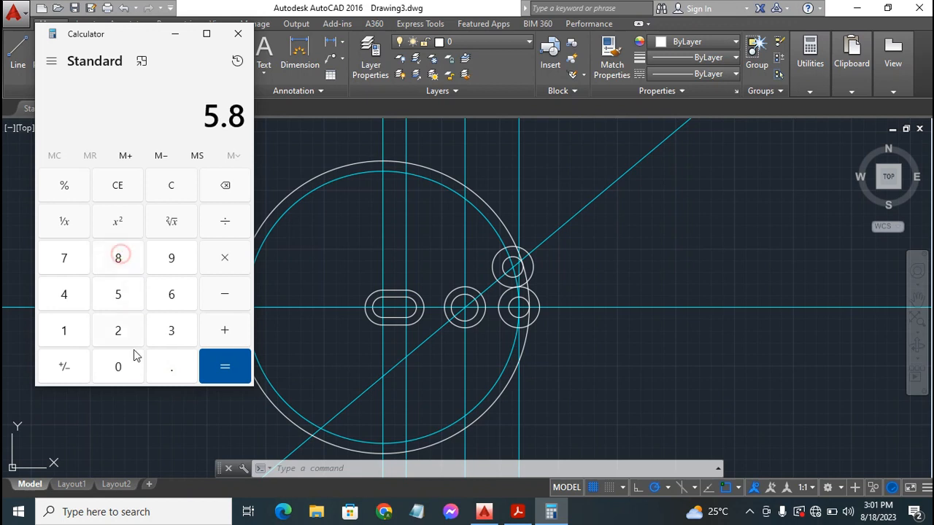
left_click(118, 360)
left_click(63, 298)
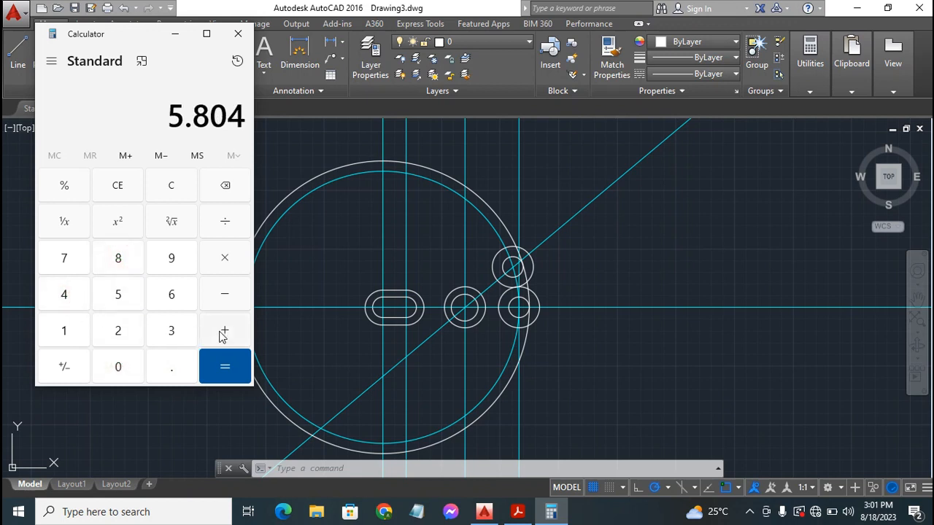
left_click(223, 334)
left_click(171, 367)
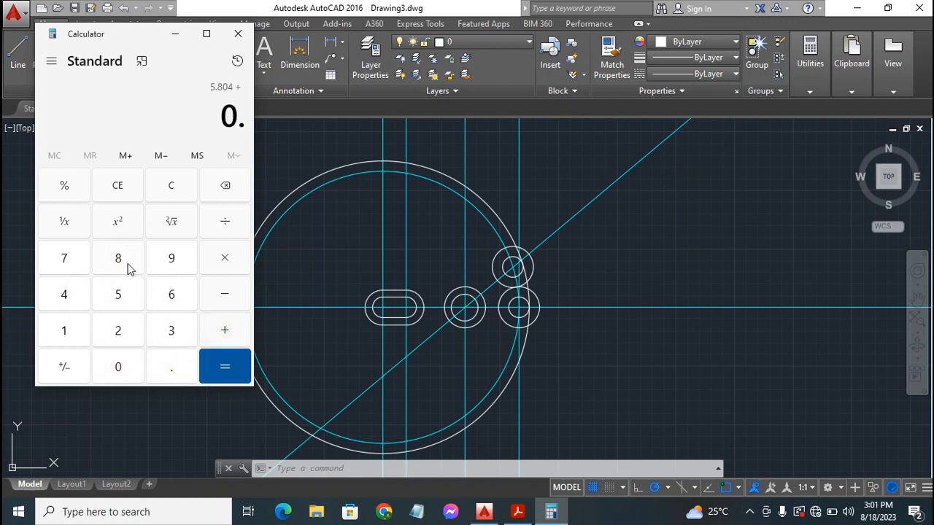
left_click(126, 268)
left_click(71, 267)
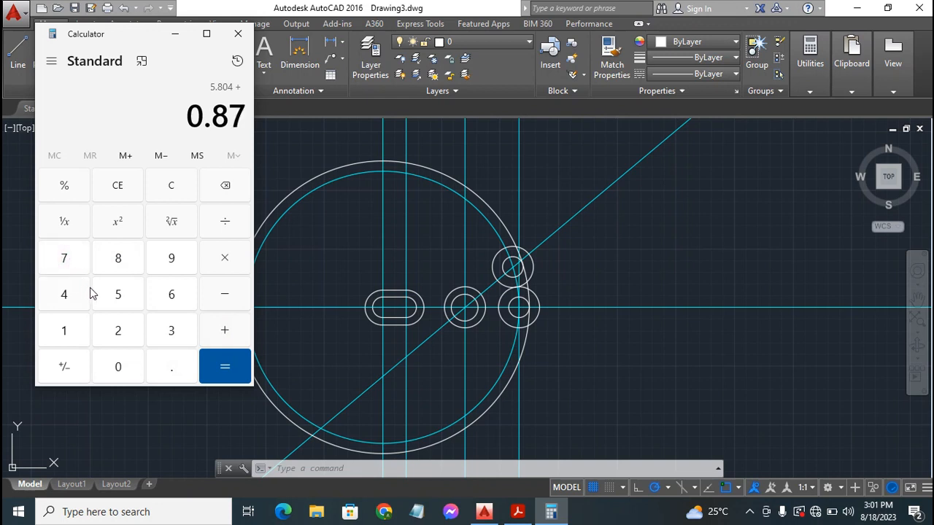
left_click(120, 295)
left_click(218, 366)
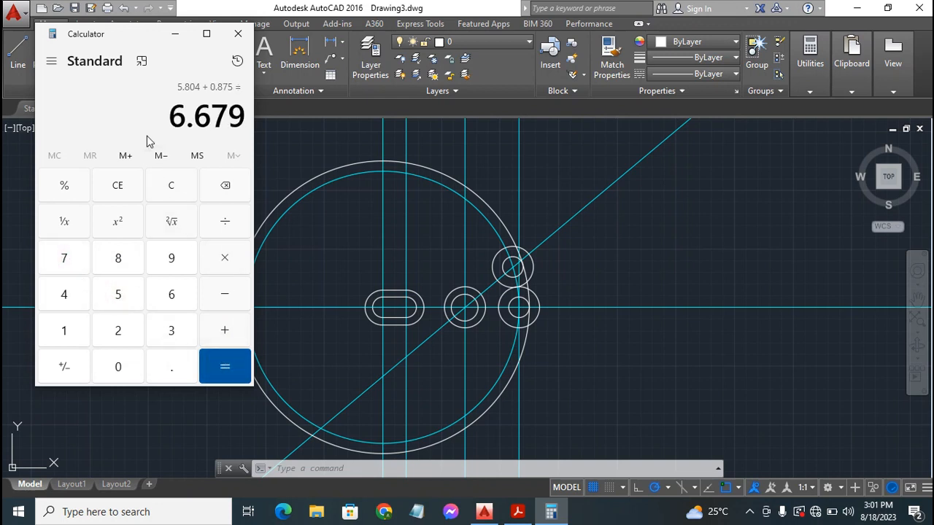
Return to AutoCAD and draw a circle of radius 6.679 centred where the slot's first vertical construction line crosses the horizontal one.
left_click(175, 33)
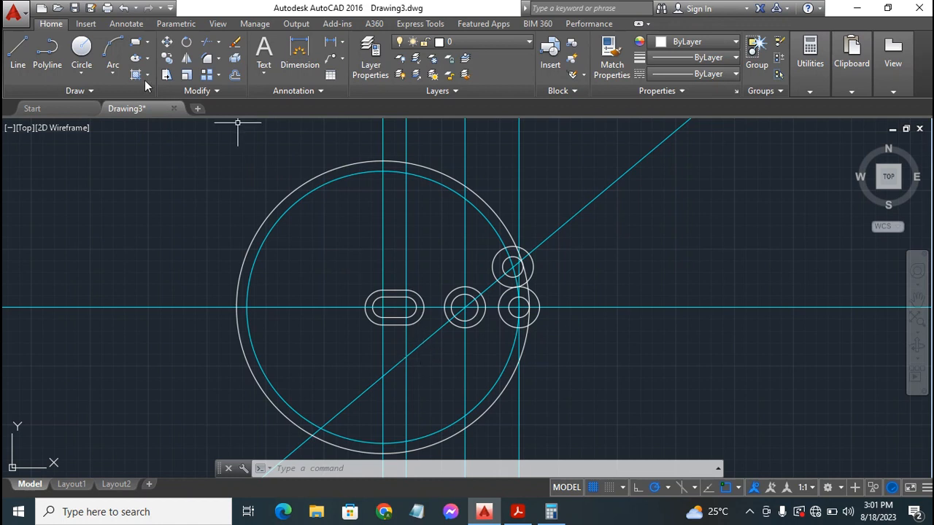
left_click(82, 48)
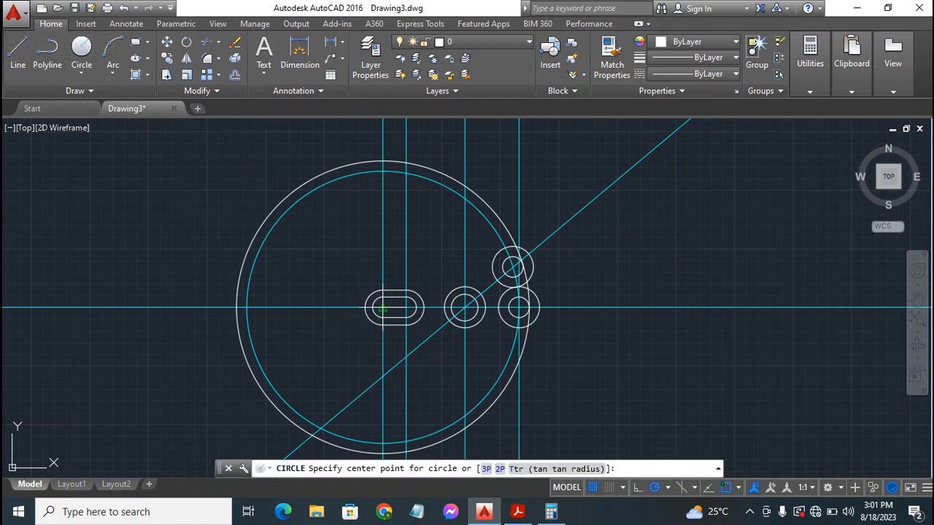
left_click(382, 307)
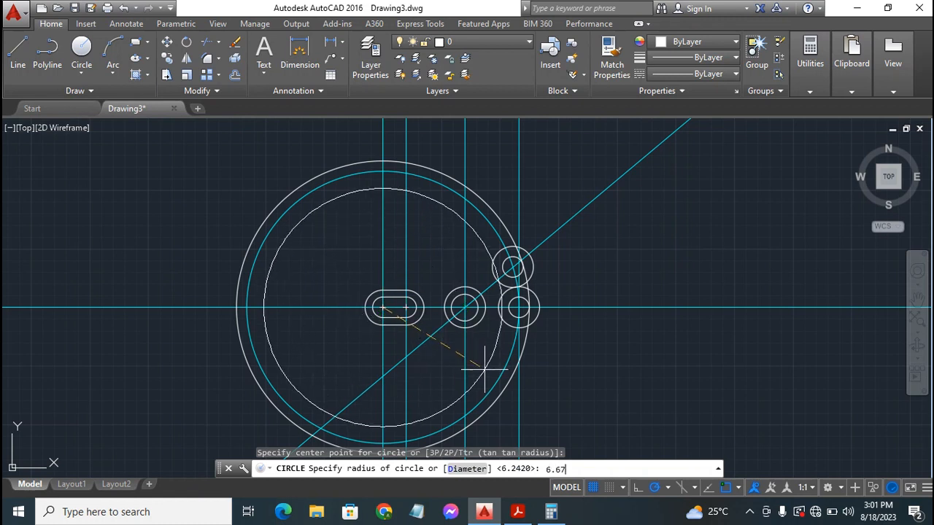
key("Return")
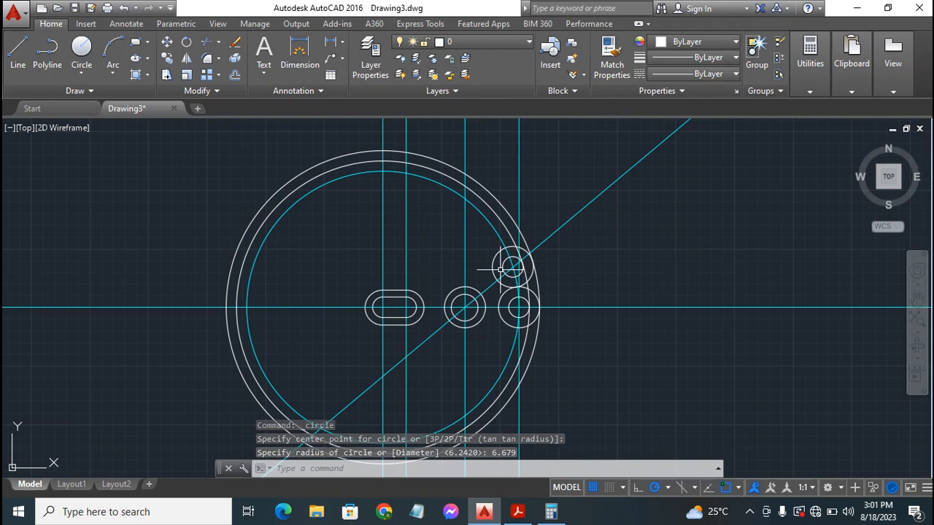
Check the exercise PDF and subtract 0.438 from 5.804 in Calculator to get the curved slot's inner arc radius.
left_click(517, 513)
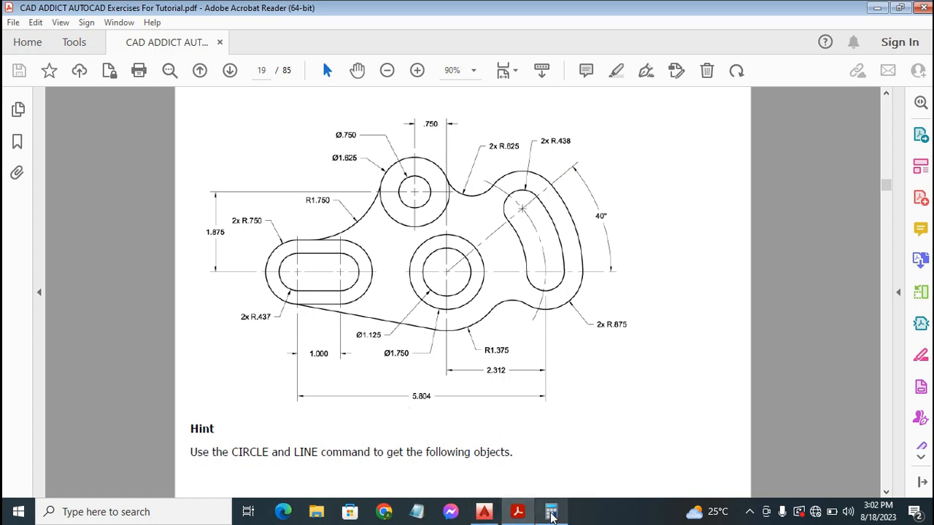
left_click(551, 514)
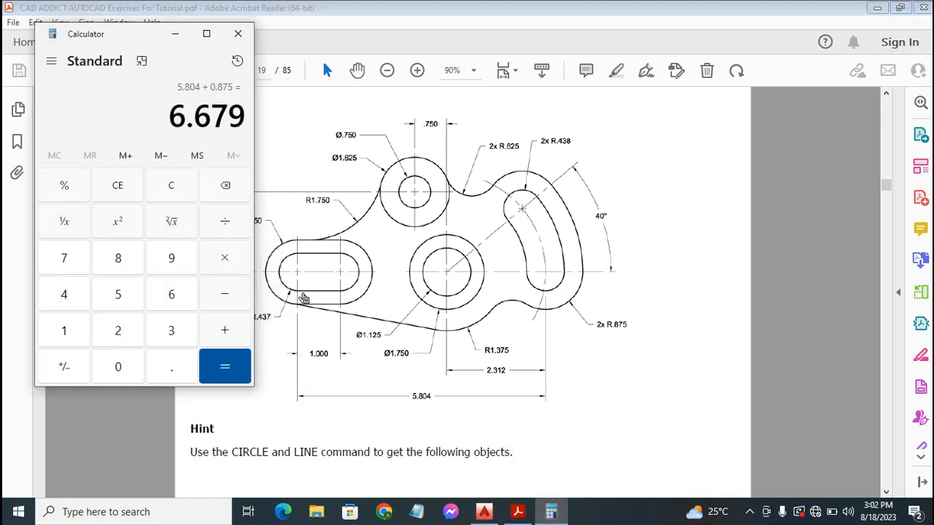
left_click(172, 188)
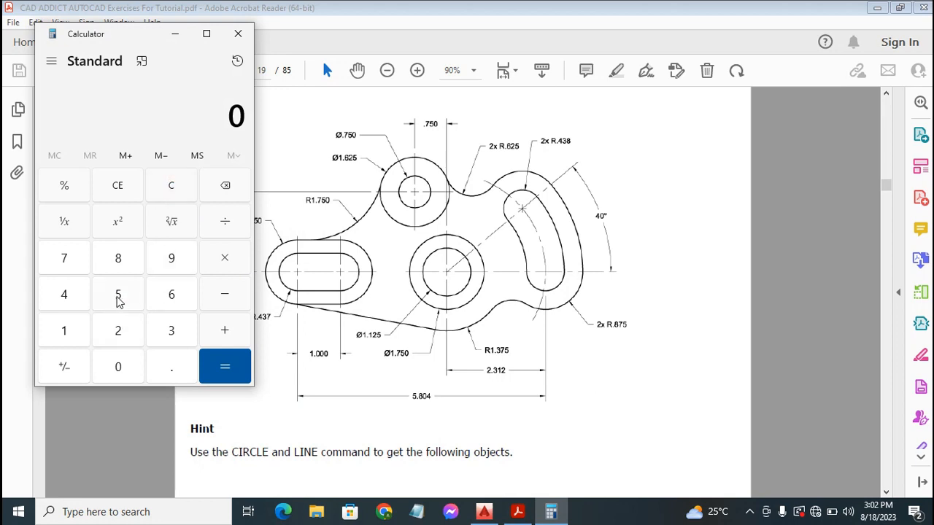
left_click(117, 296)
left_click(171, 369)
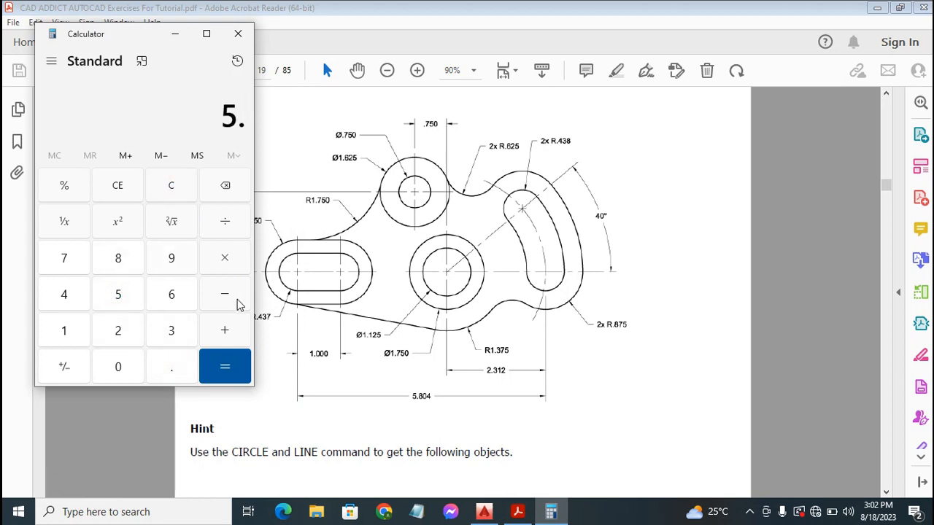
left_click(118, 263)
left_click(117, 367)
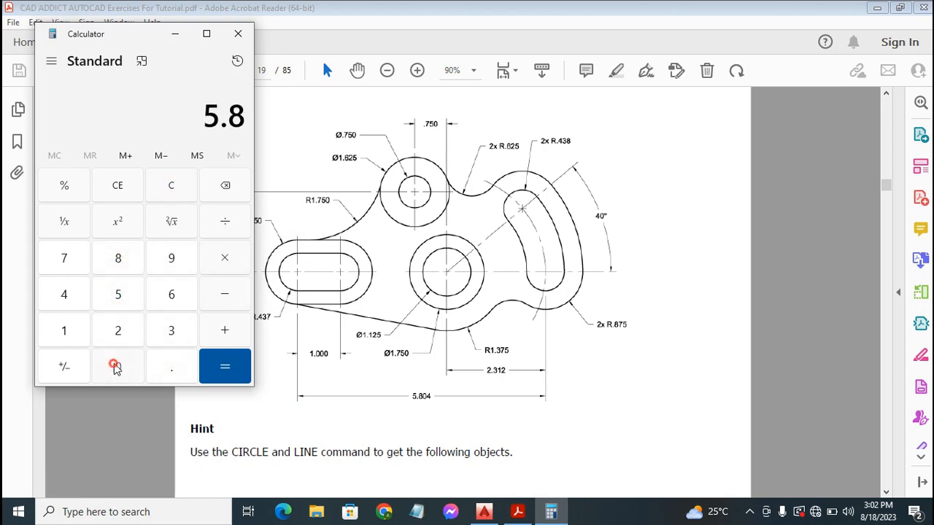
left_click(62, 294)
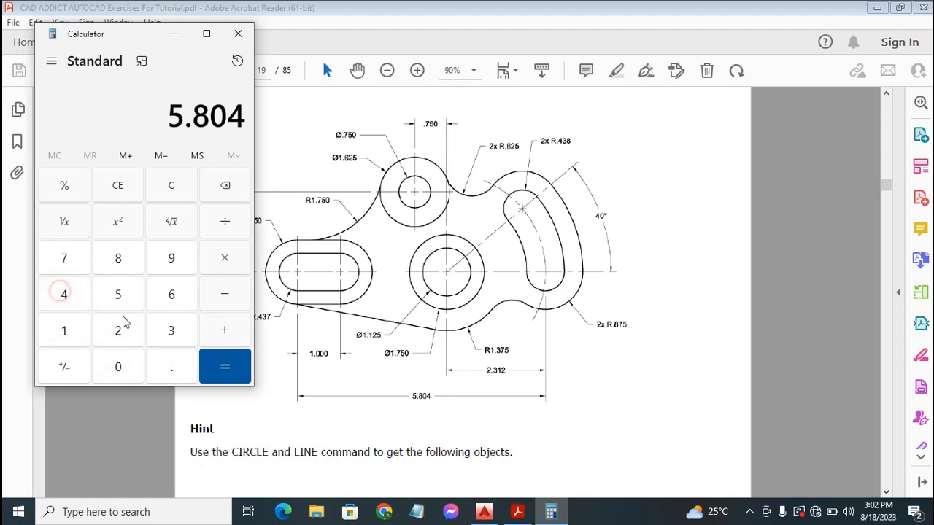
left_click(225, 294)
left_click(173, 369)
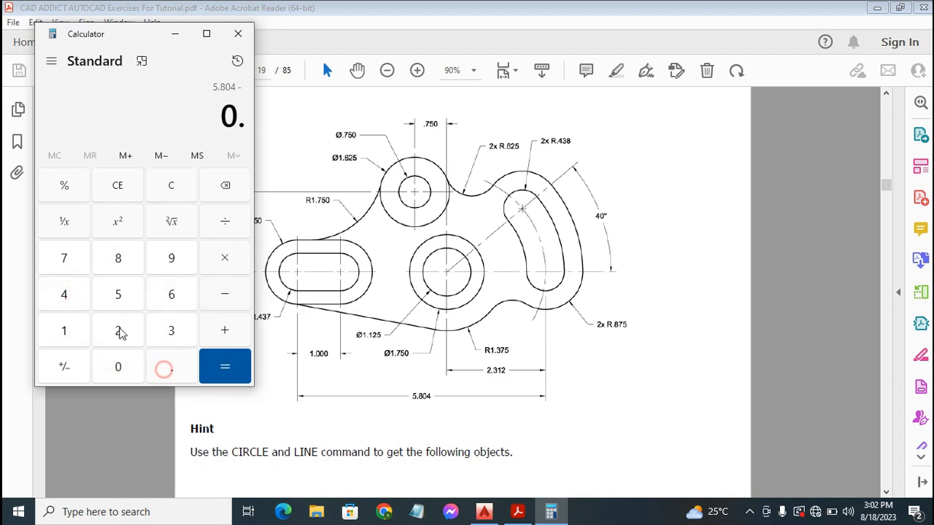
left_click(65, 294)
left_click(167, 331)
left_click(117, 258)
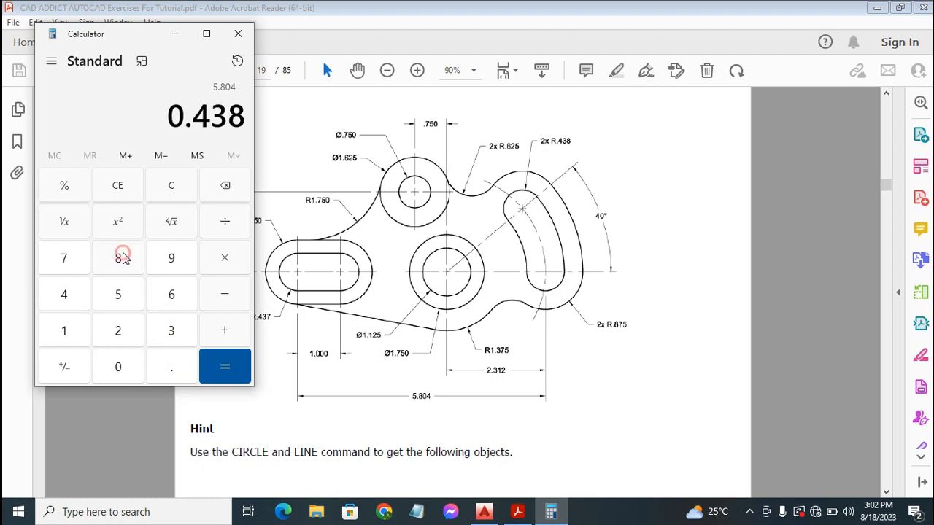
left_click(228, 368)
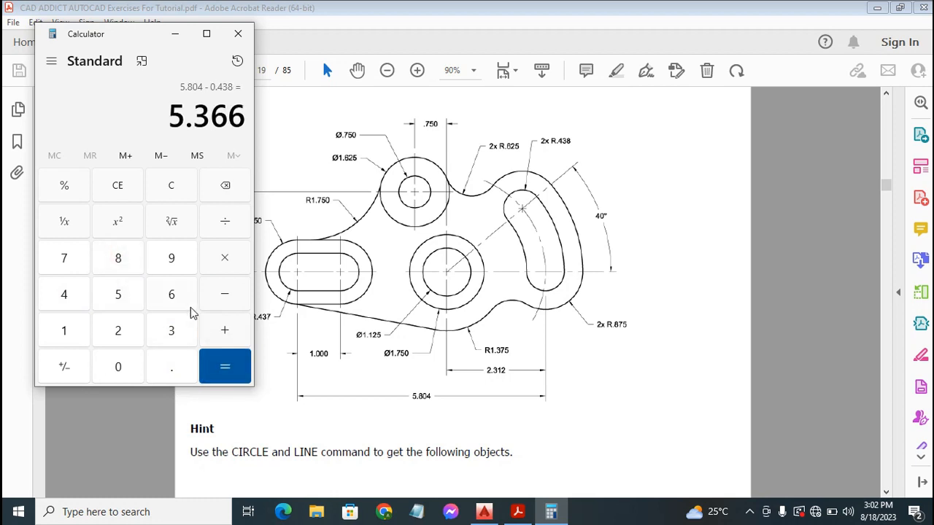
Switch to AutoCAD and draw a circle of radius 5.366 from the same centre as the other large circles.
left_click(177, 34)
left_click(483, 511)
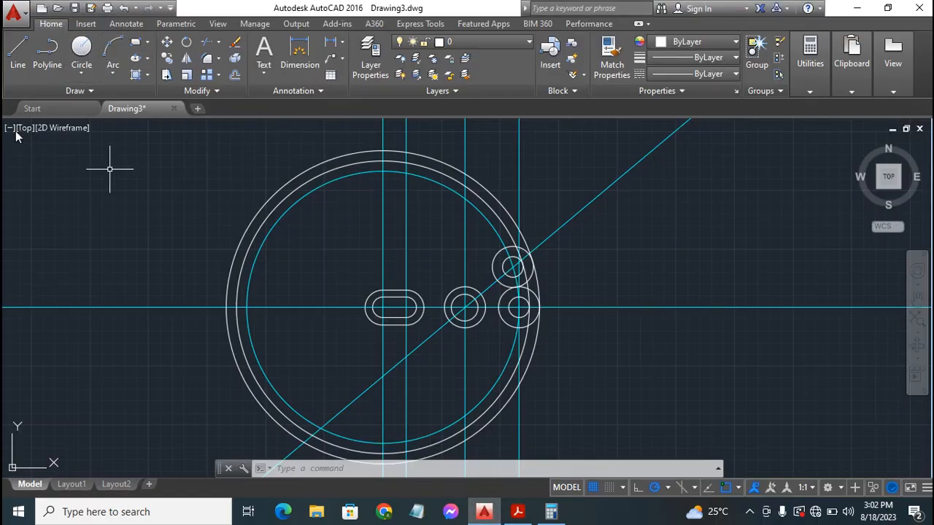
left_click(80, 48)
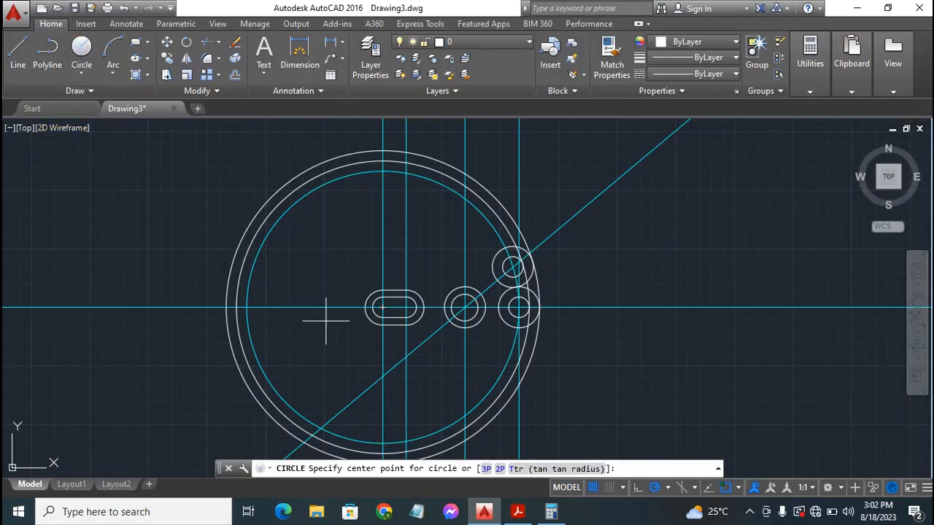
left_click(383, 308)
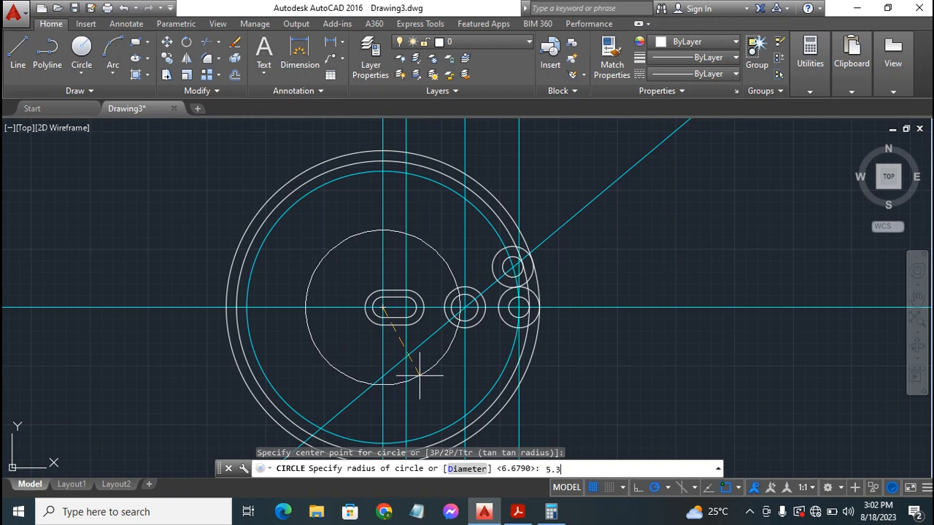
type("5.366")
key("Return")
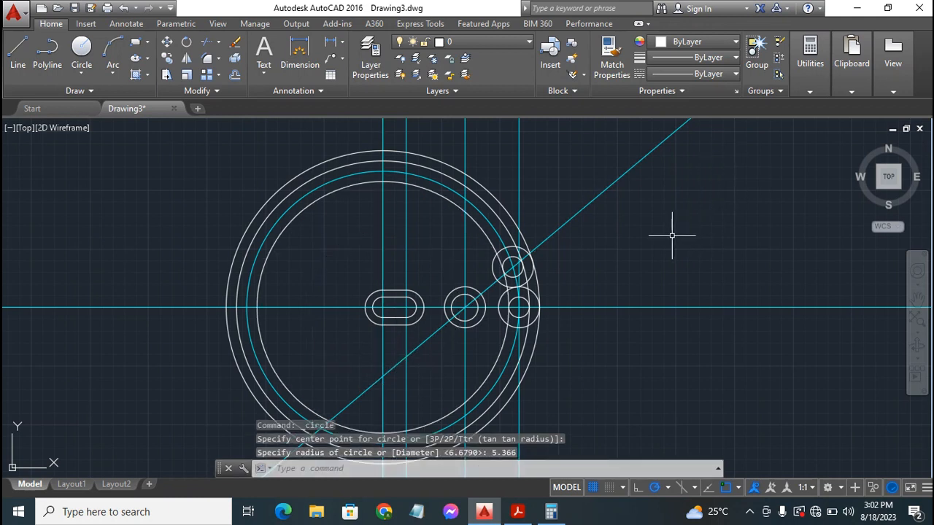
key("Escape")
key("Escape")
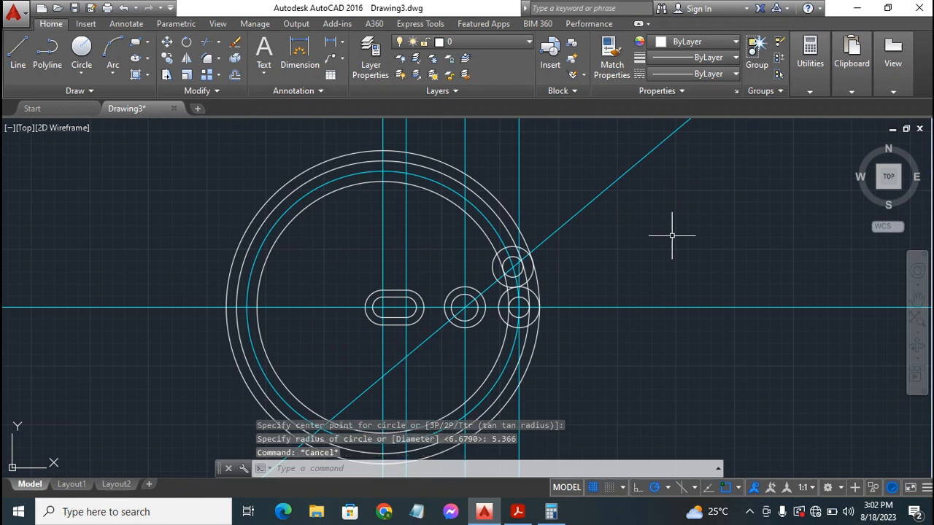
key("Escape")
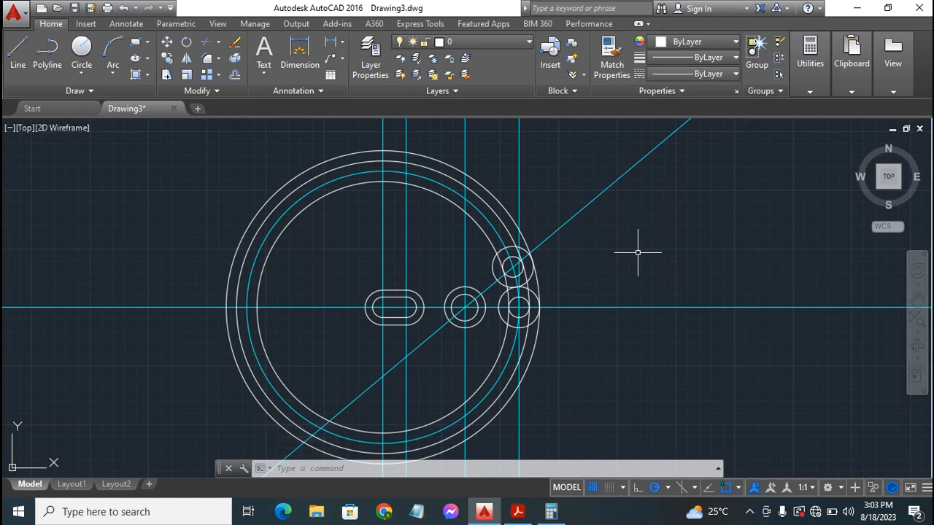
Trim the three large white concentric circles between the curved slot's upper end and the first vertical construction line.
type("TRIm")
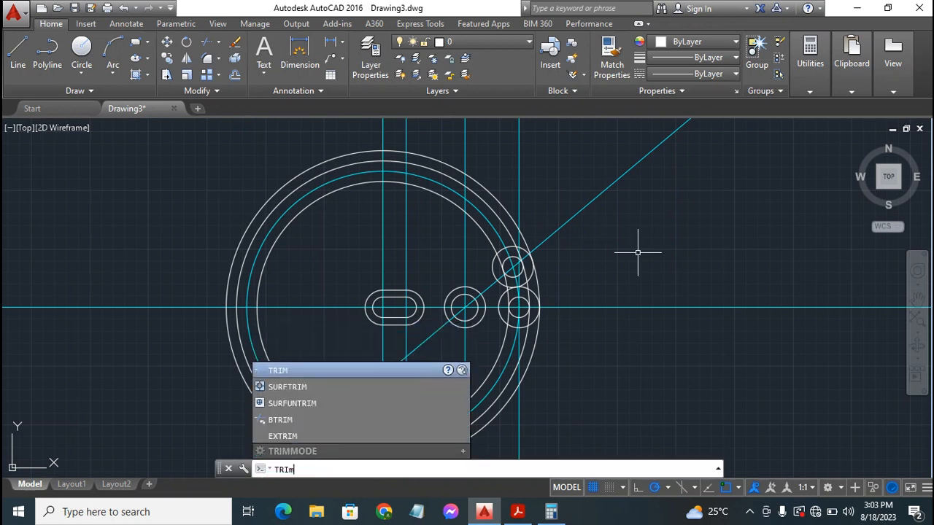
key("Return")
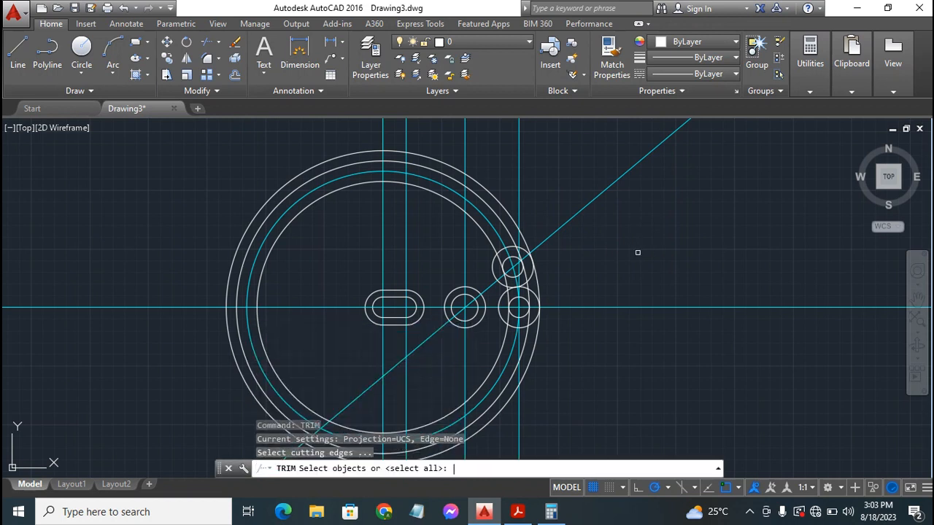
key("Return")
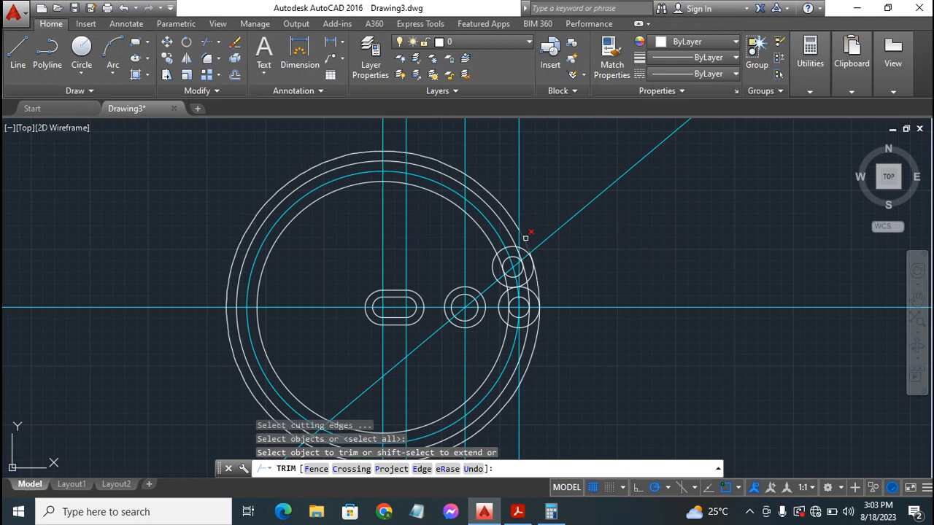
left_click(525, 238)
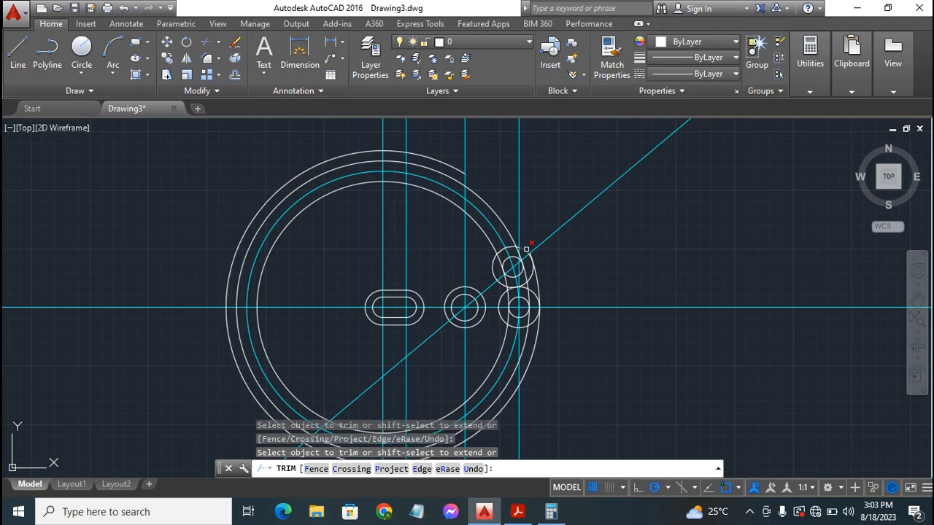
left_click(487, 228)
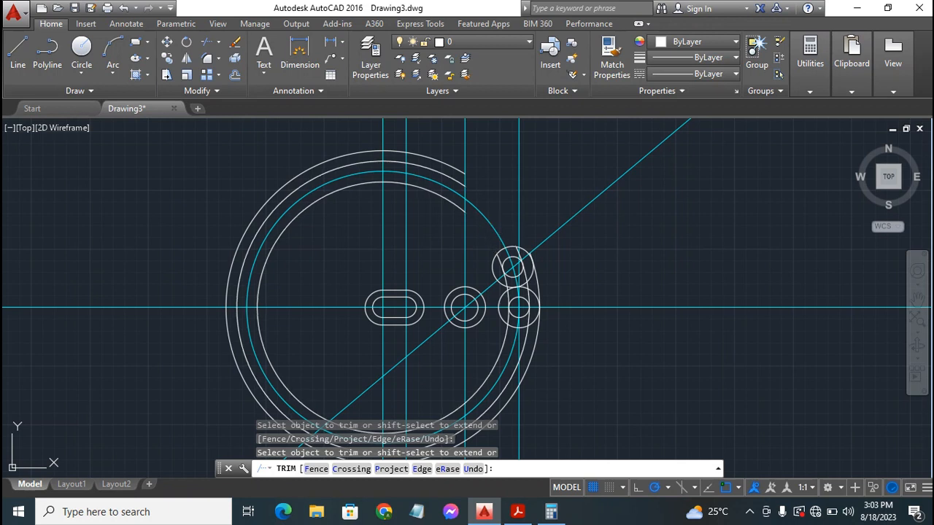
left_click(447, 202)
left_click(435, 170)
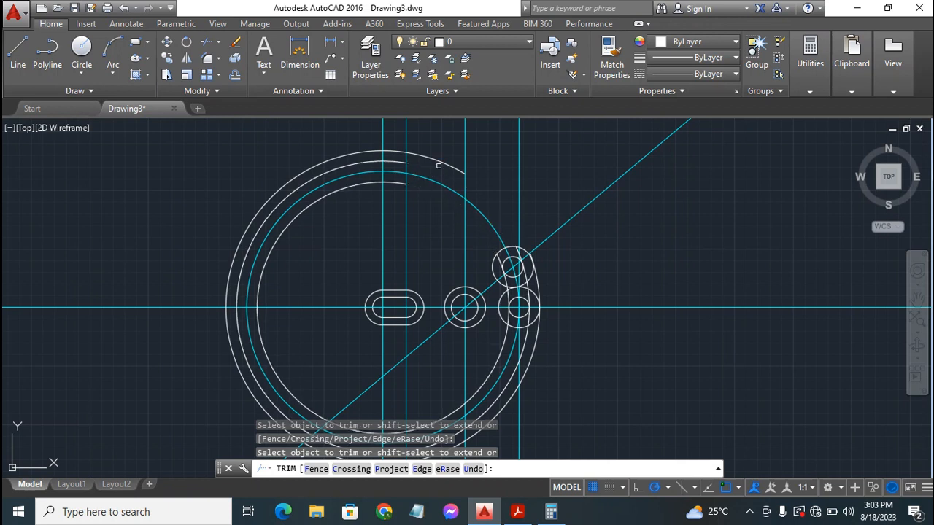
left_click(439, 162)
left_click(401, 164)
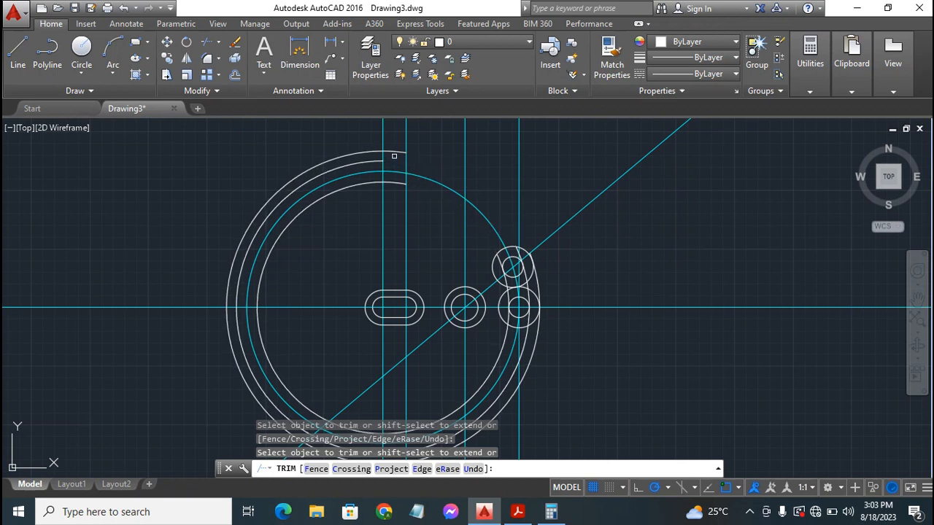
left_click(393, 151)
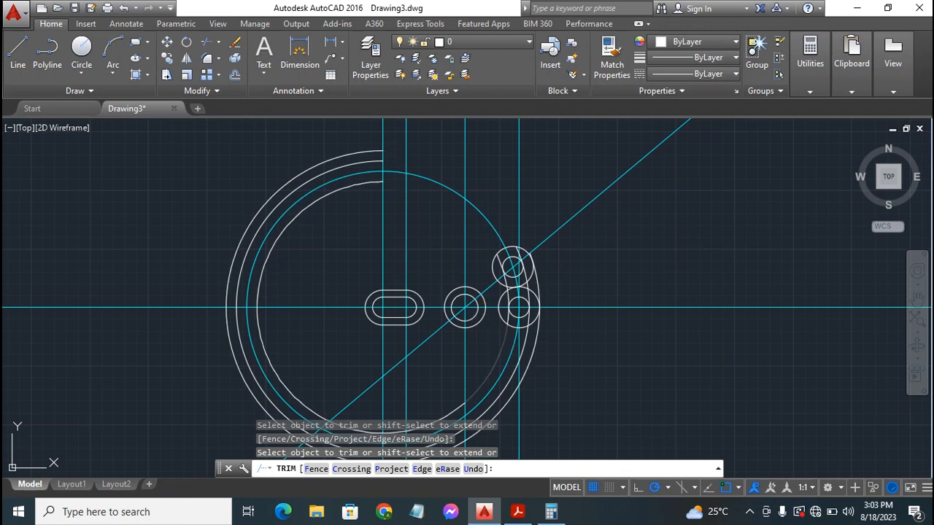
Trim away the lower halves of the three large white circles, from the curved slot's lower end round to the horizontal construction line's far side.
left_click(502, 344)
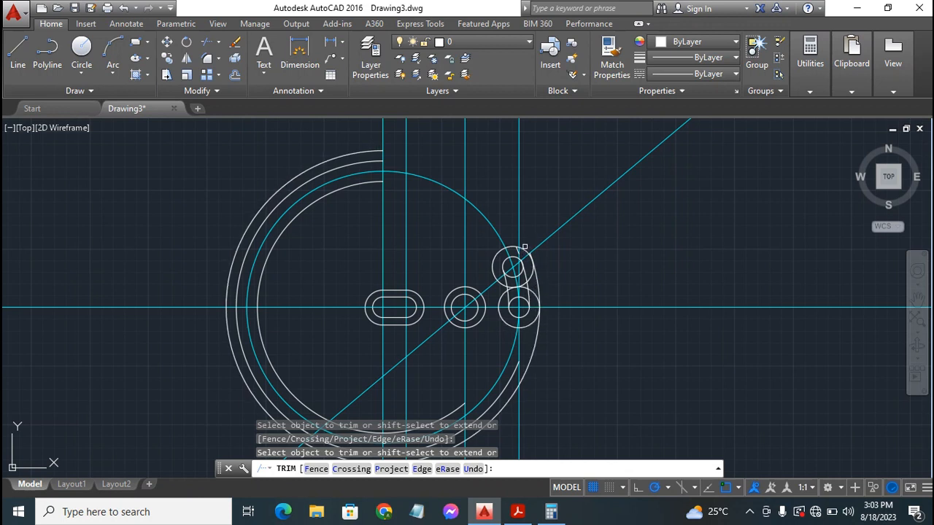
left_click(539, 329)
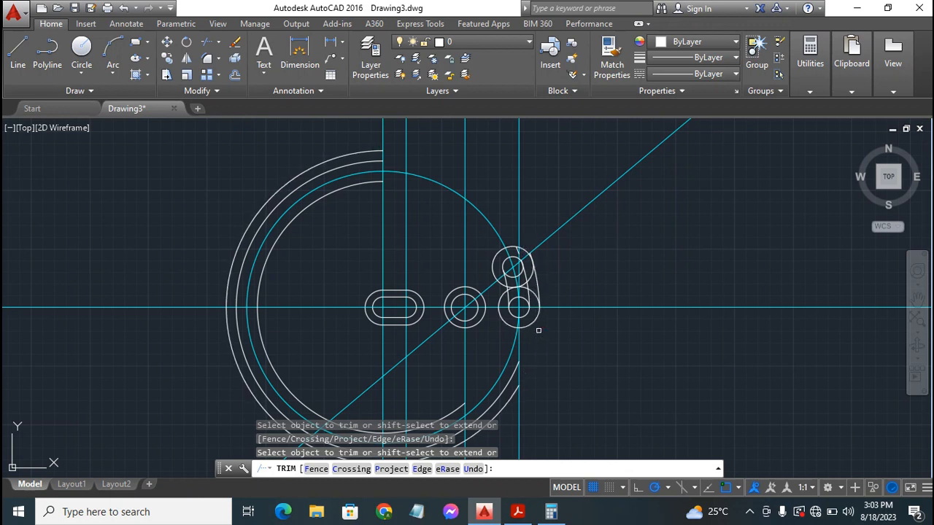
left_click(509, 399)
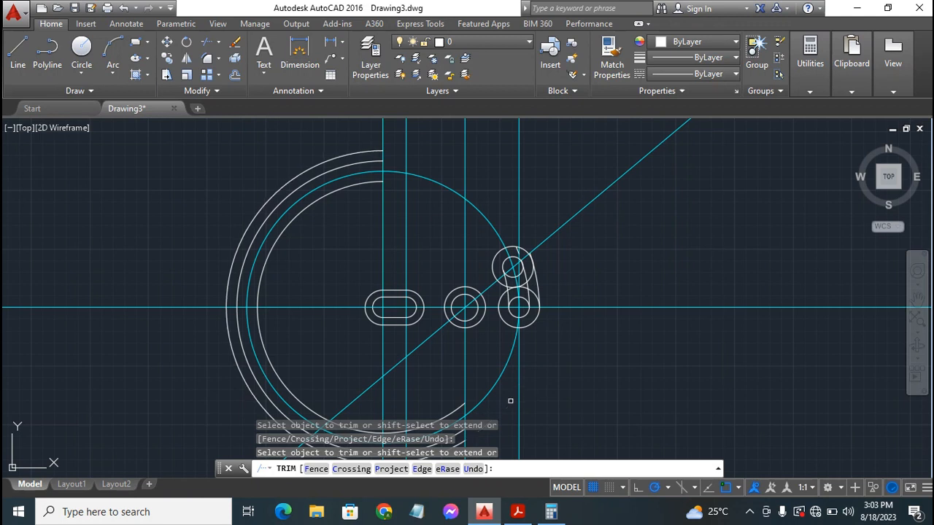
scroll(540, 340, "down", 2)
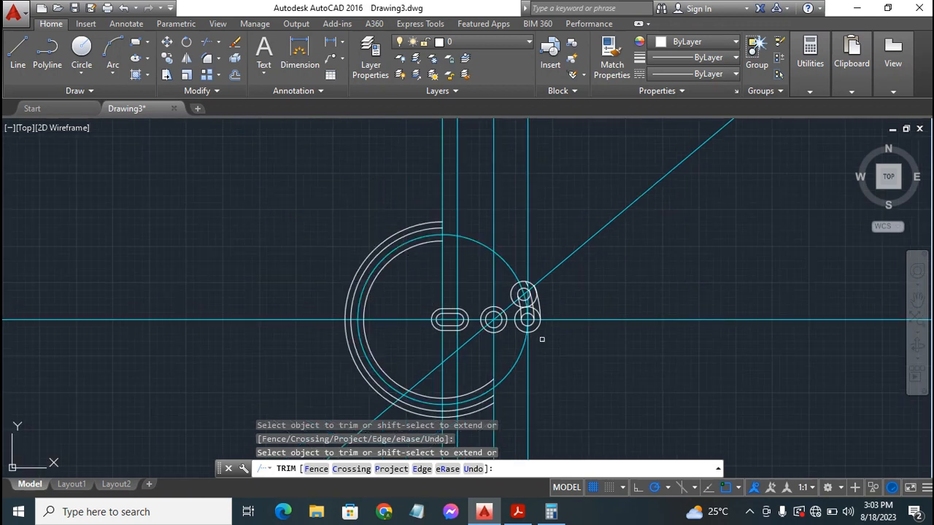
left_click(481, 405)
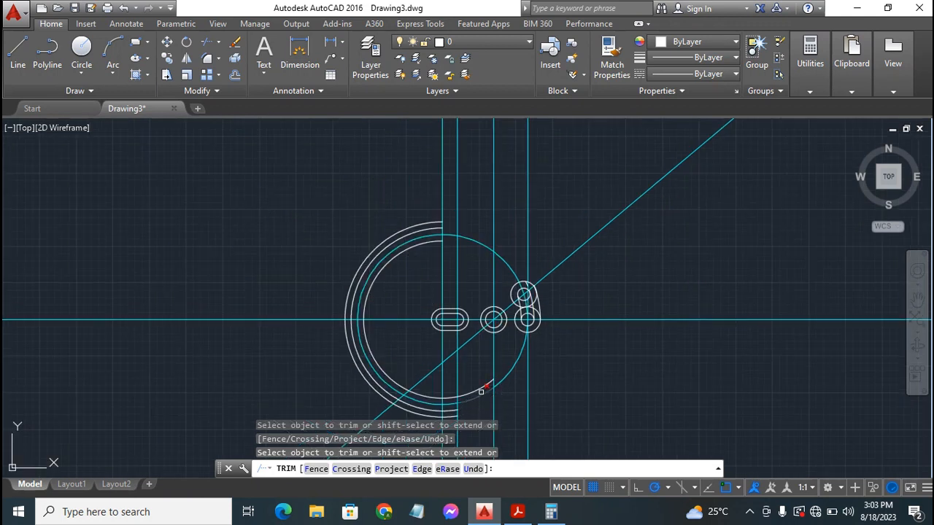
left_click(482, 388)
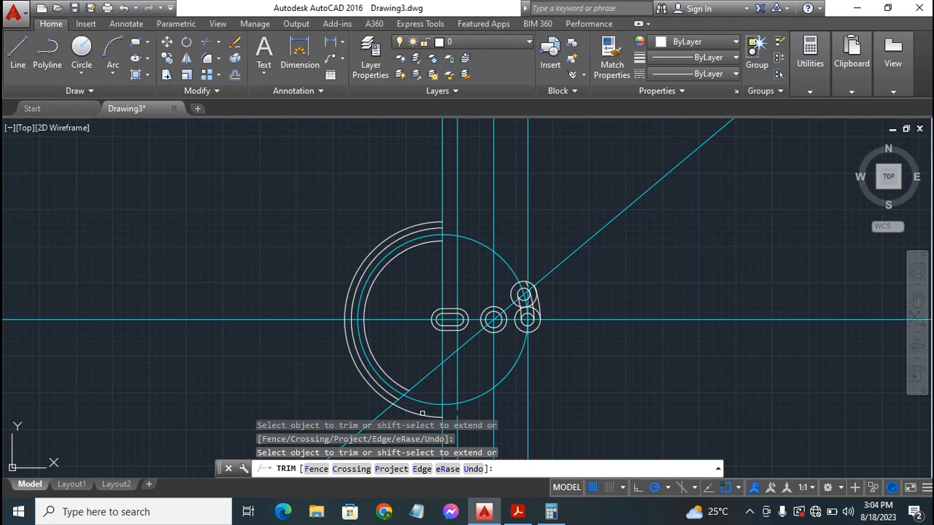
left_click(370, 390)
left_click(375, 383)
left_click(378, 380)
left_click(388, 374)
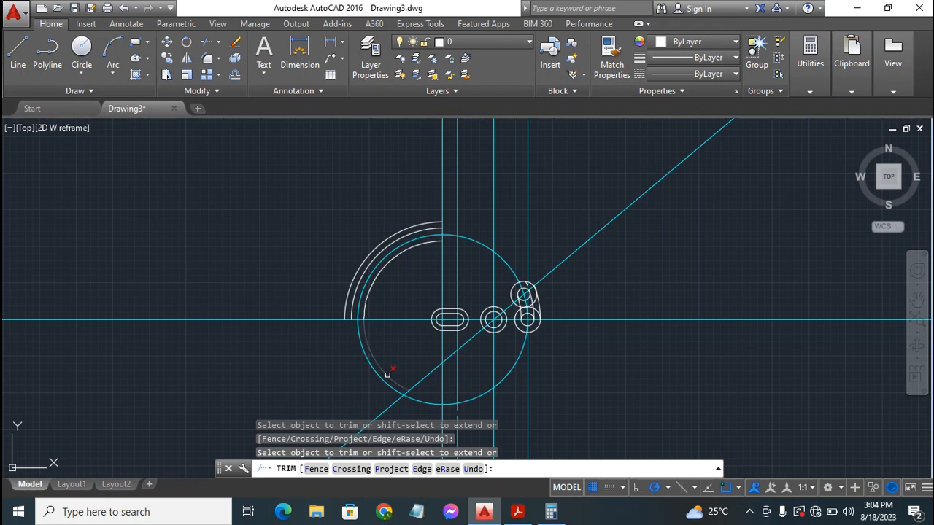
left_click(388, 372)
Trim the overlapping parts of the curved slot's end circles and arcs to form the slot and its surrounding outline.
scroll(649, 317, "up", 4)
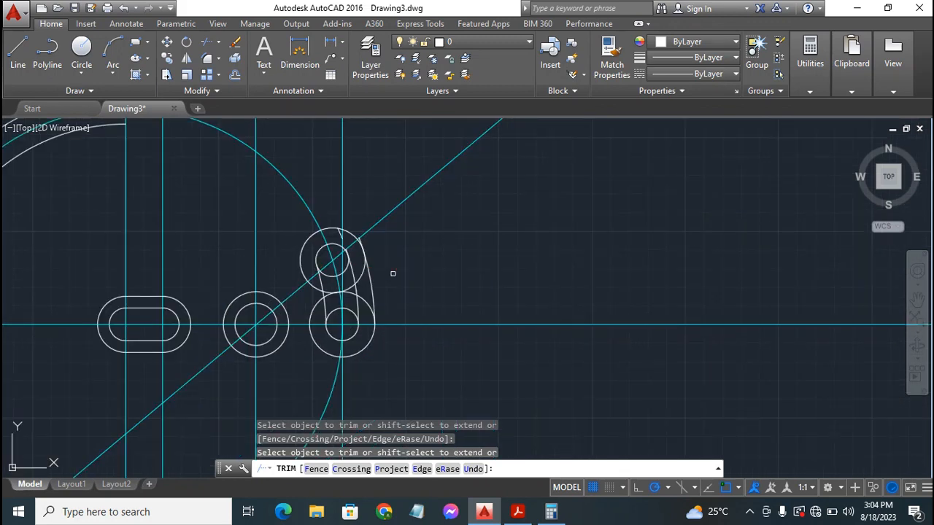
scroll(392, 274, "up", 2)
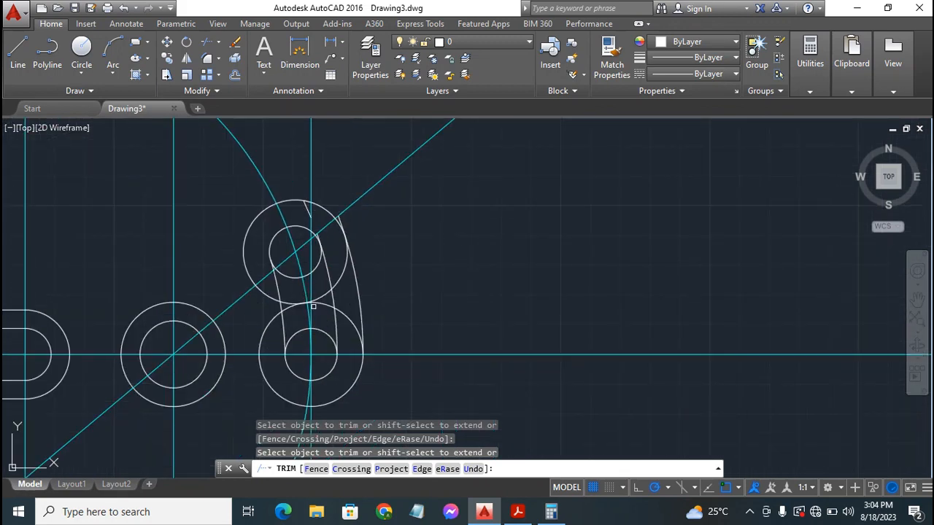
left_click(324, 303)
left_click(298, 333)
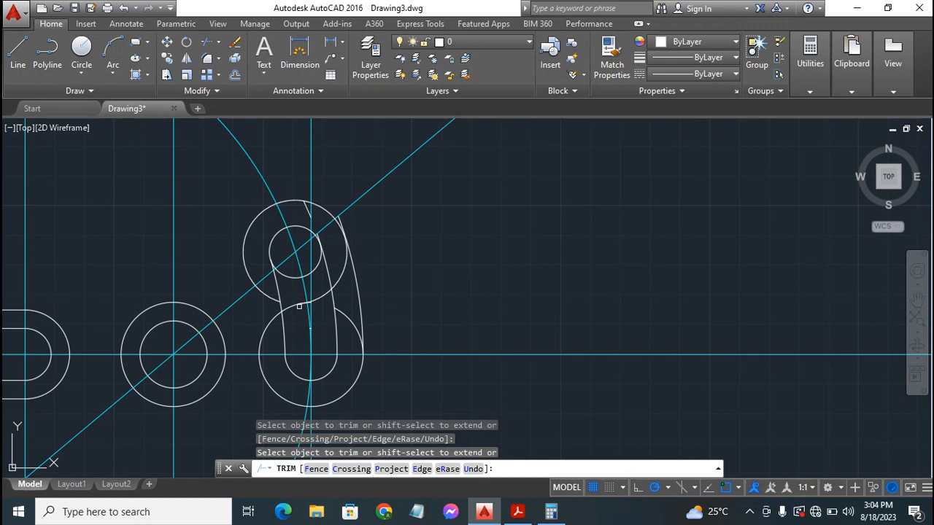
left_click(322, 296)
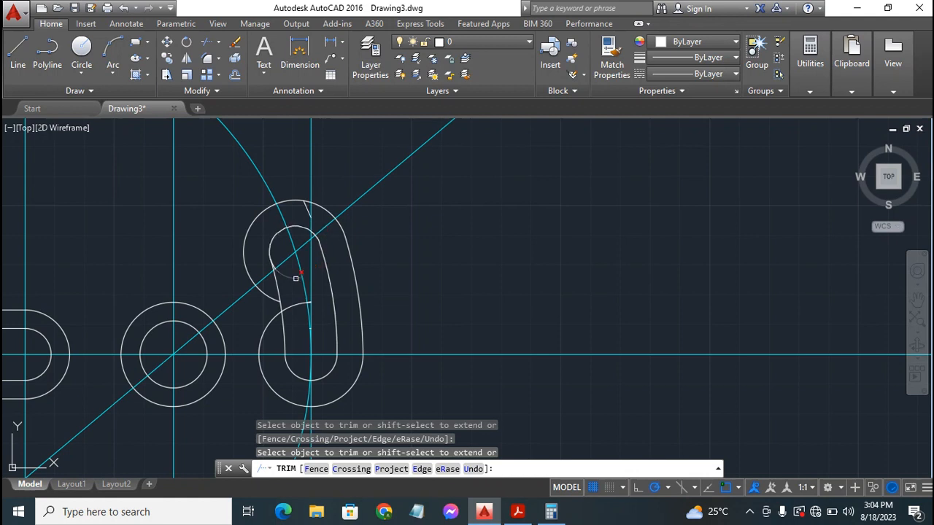
left_click(295, 278)
left_click(299, 304)
left_click(309, 301)
key("Escape")
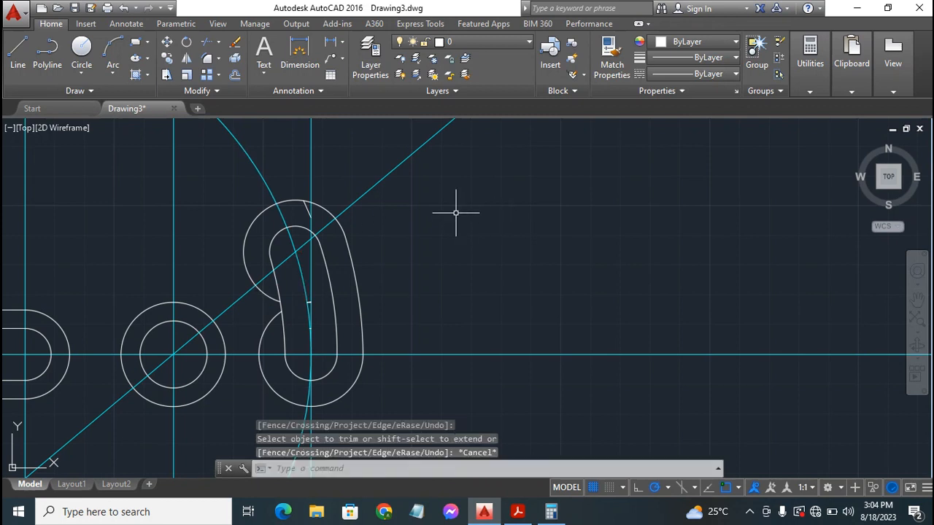
Erase the small leftover arc fragments inside the curved slot and its surrounding outline.
left_click(304, 207)
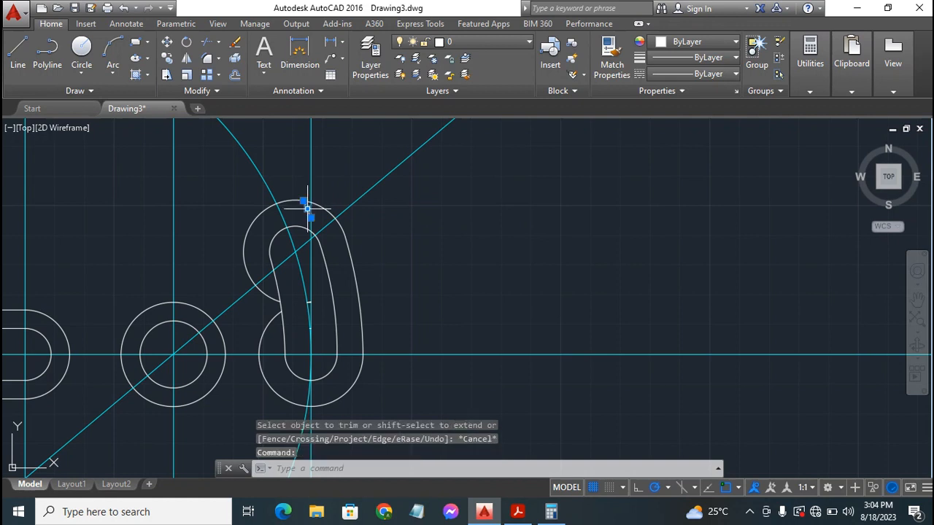
left_click(308, 298)
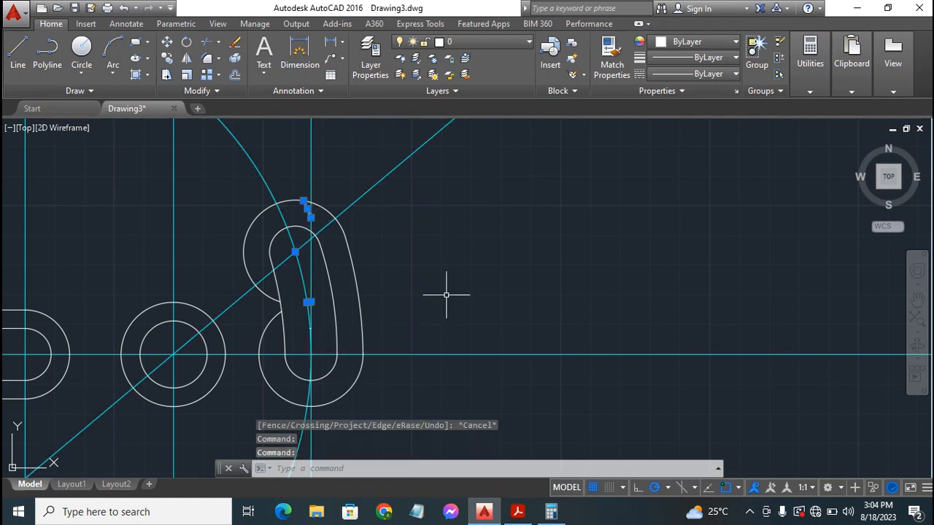
left_click(310, 324)
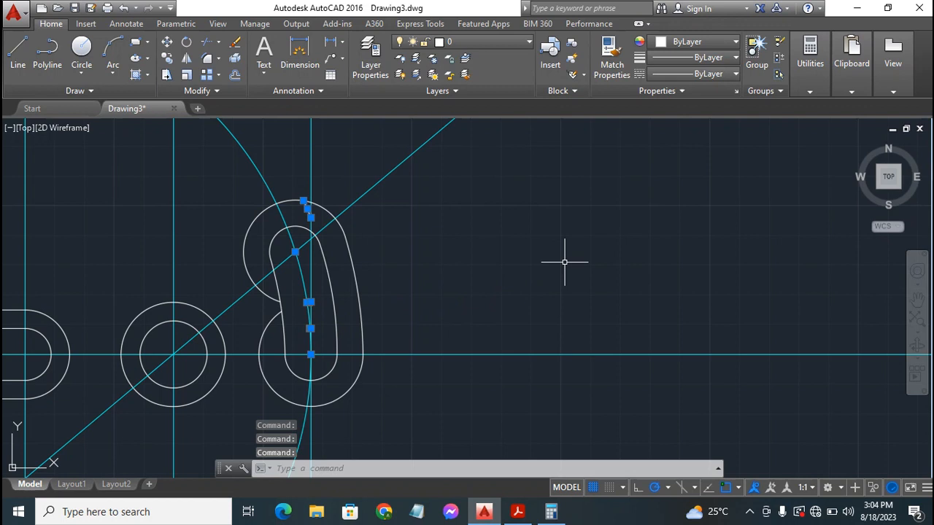
key("Delete")
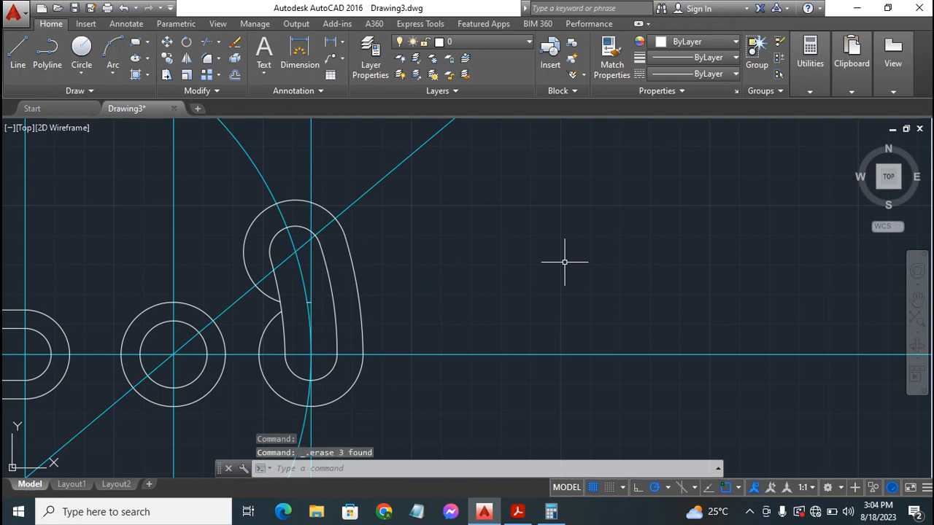
left_click(308, 302)
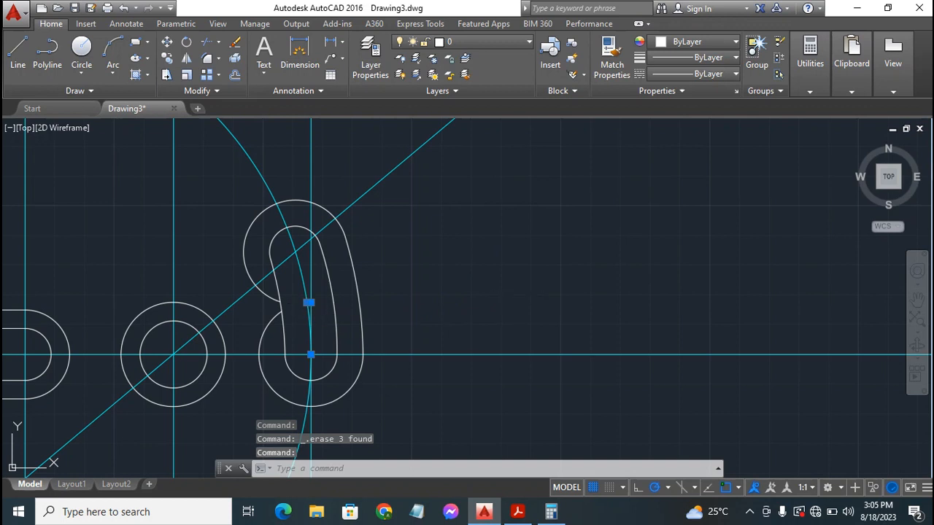
key("Delete")
Erase the three leftover quarter arcs of the large white circles, keeping the cyan construction circle.
scroll(549, 291, "down", 2)
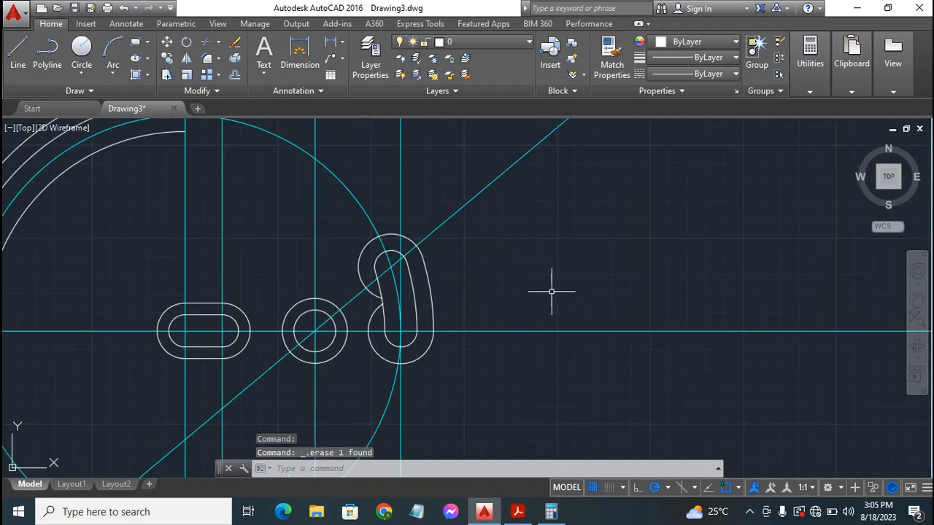
scroll(551, 292, "down", 1)
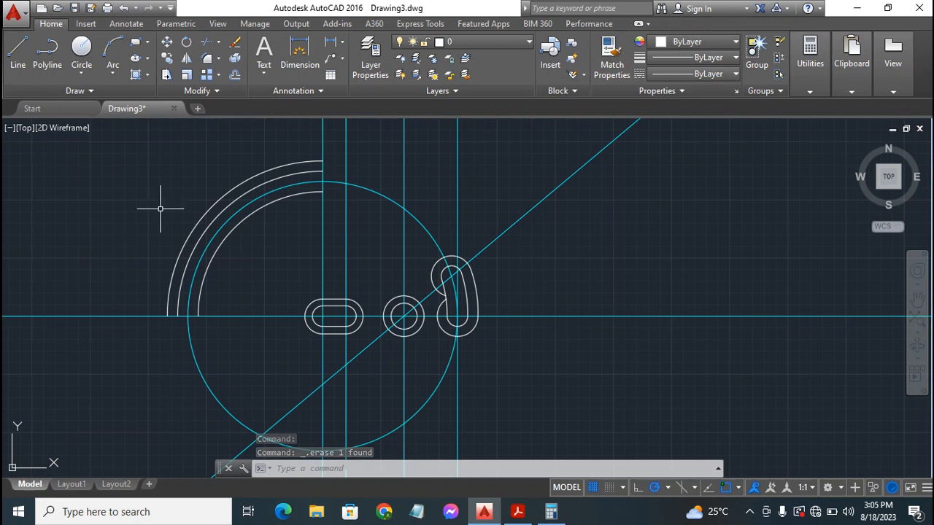
left_click(227, 193)
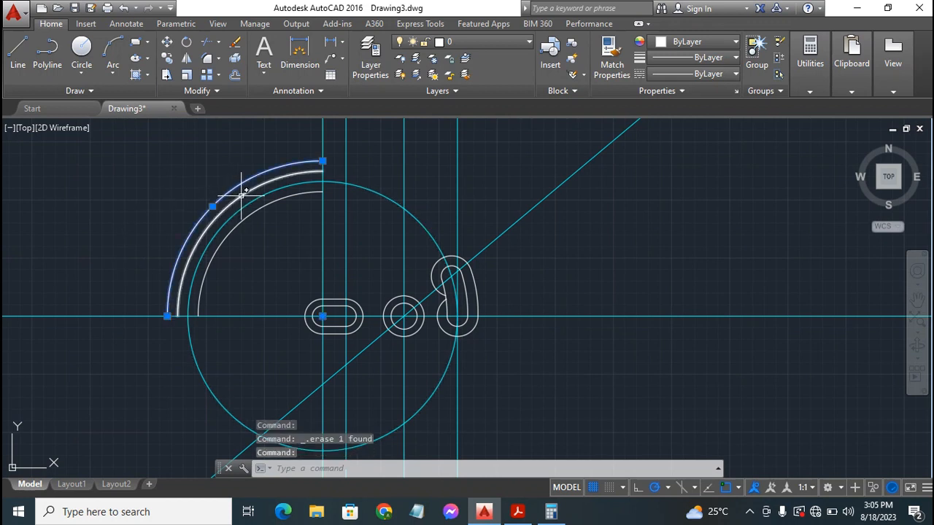
left_click(239, 197)
left_click(253, 206)
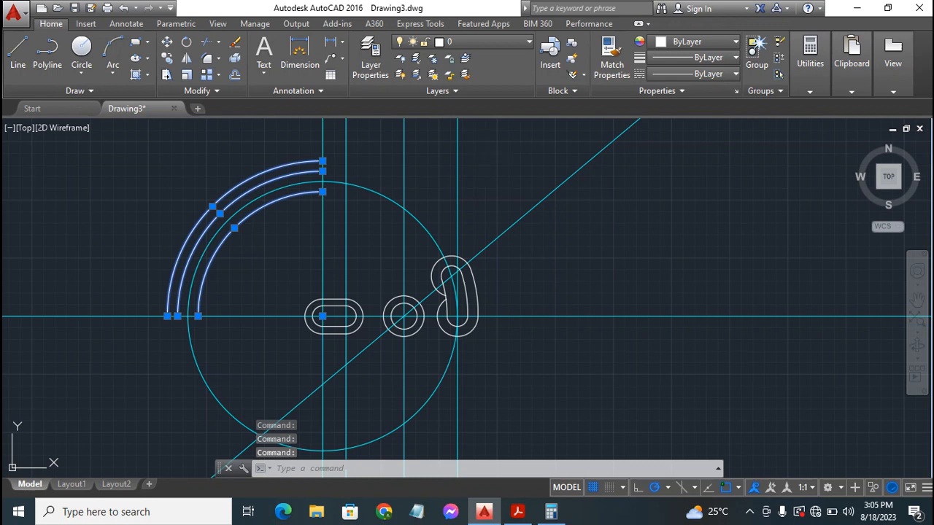
key("Delete")
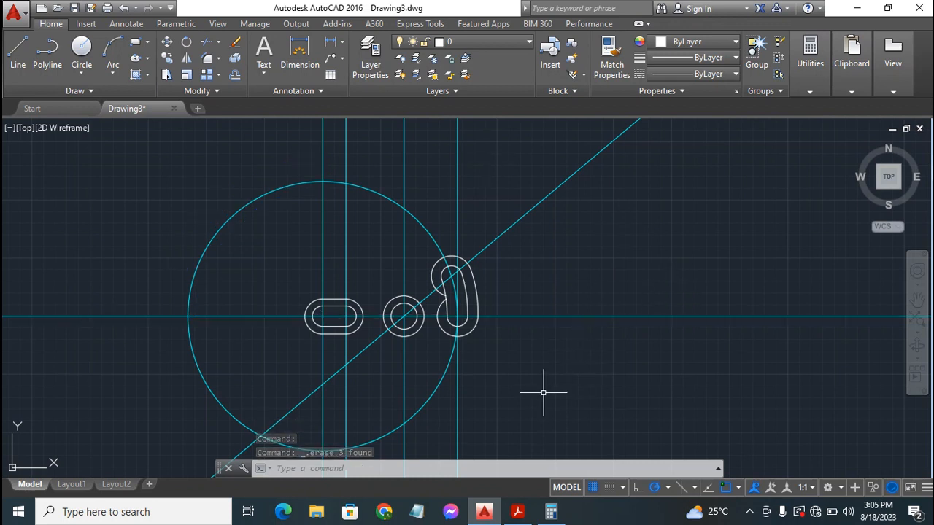
Switch to the exercise PDF in Acrobat Reader to check the dimensions of the part's remaining features.
scroll(544, 389, "up", 4)
scroll(545, 384, "down", 2)
scroll(539, 376, "up", 2)
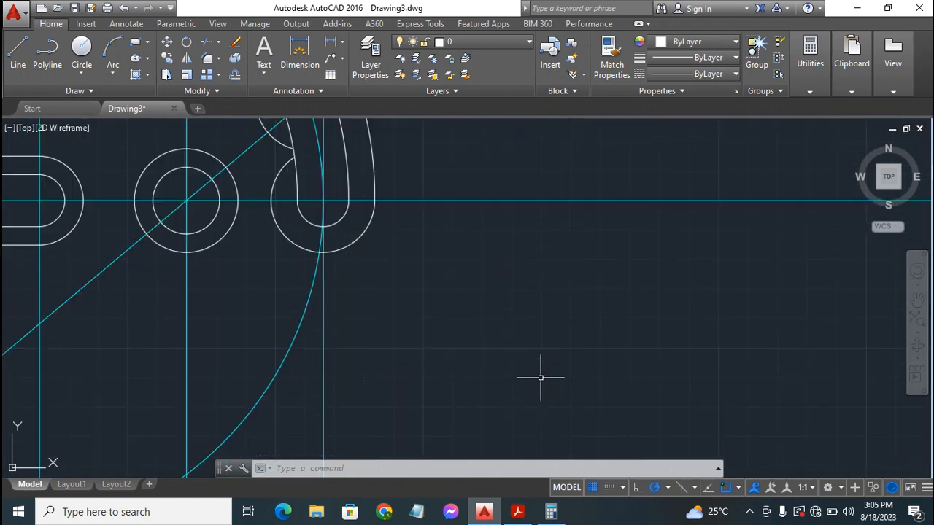
scroll(541, 377, "down", 2)
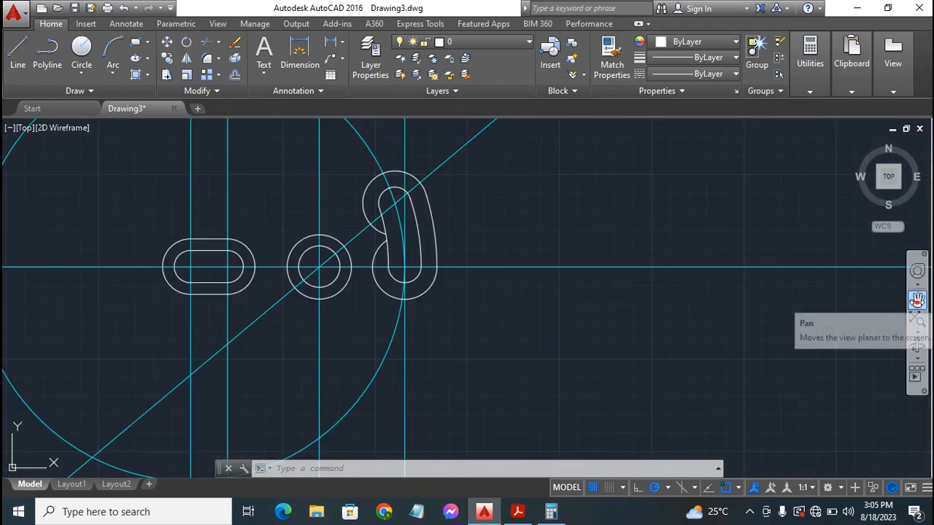
left_click(917, 300)
mouse_move(536, 277)
left_mouse_down()
mouse_move(600, 329)
mouse_move(671, 356)
mouse_move(653, 337)
left_mouse_up()
key("Escape")
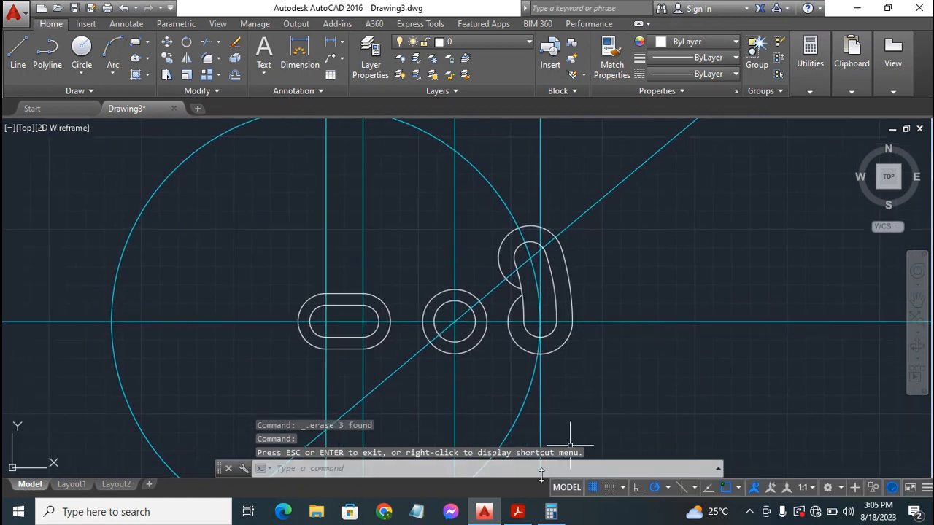
left_click(517, 513)
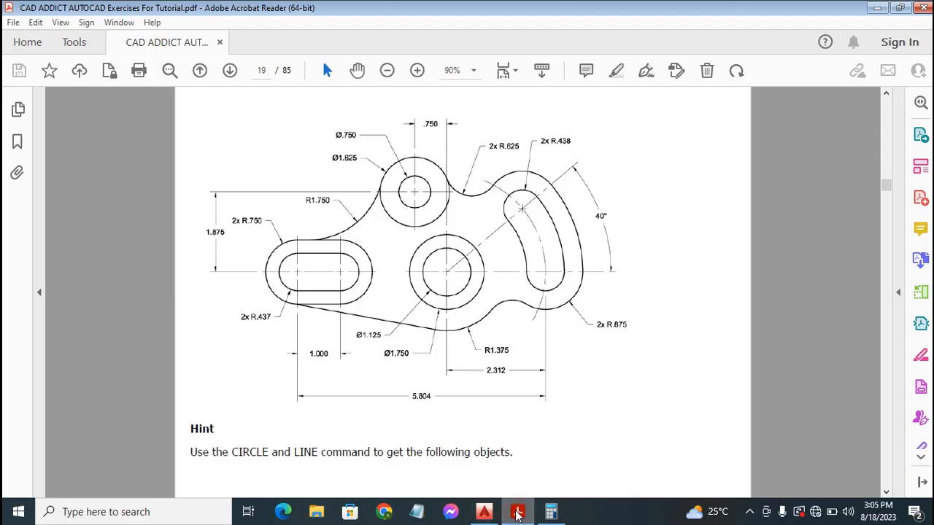
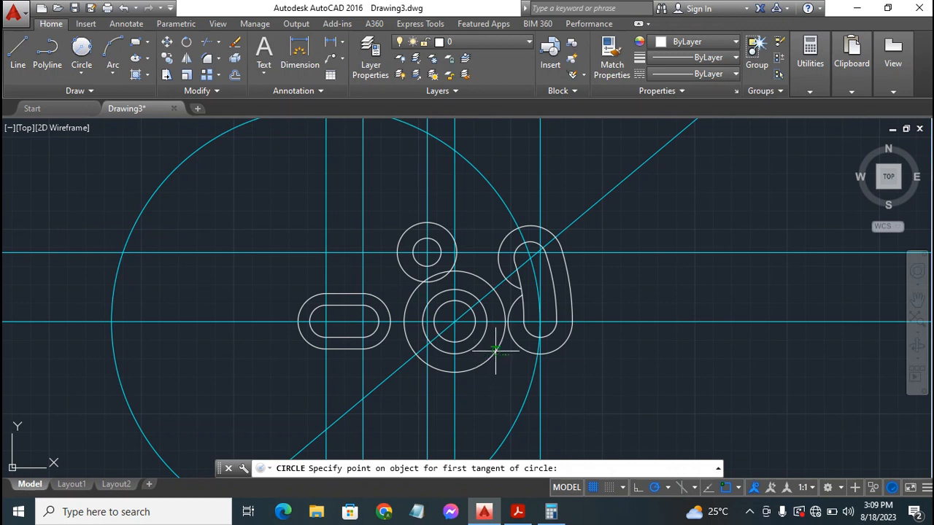
Draw a 0.625 radius circle tangent to the large central circle and the lower end of the curved slot's outer outline.
left_click(496, 352)
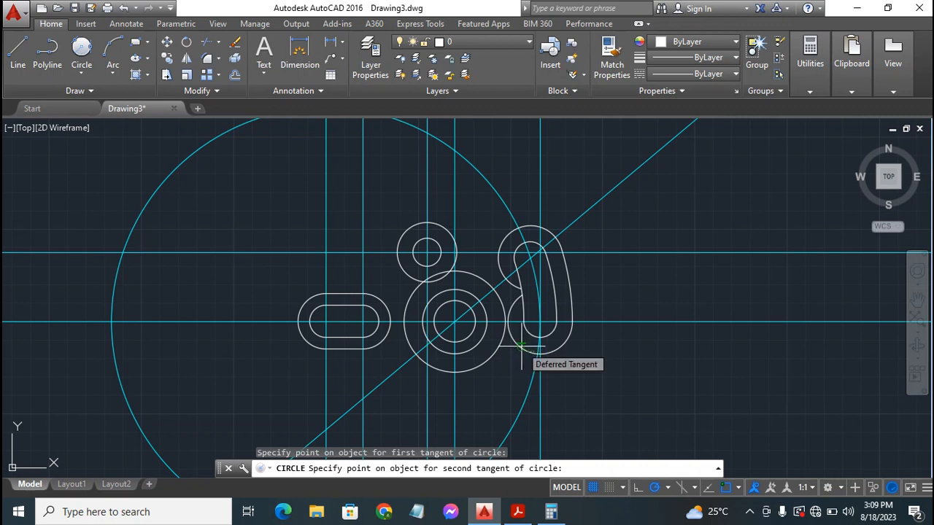
left_click(521, 346)
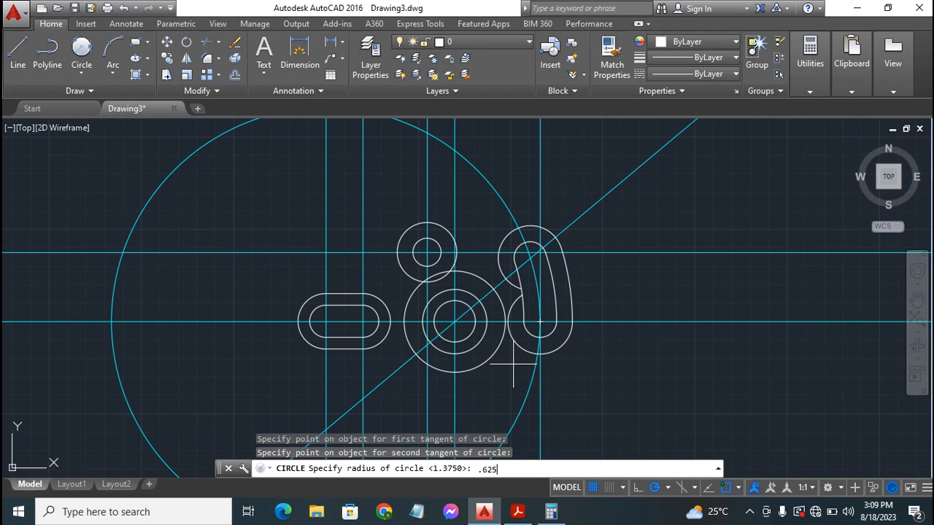
key("Return")
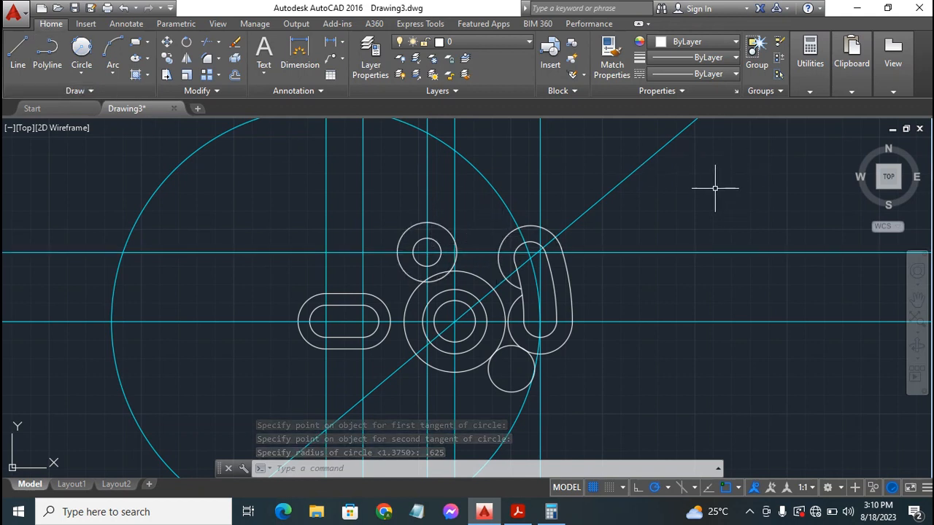
key("Return")
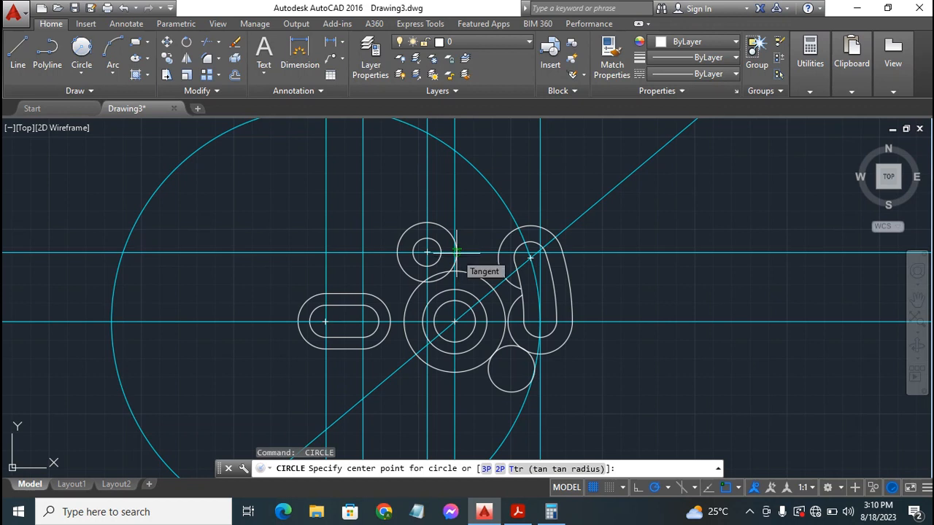
left_click(455, 251)
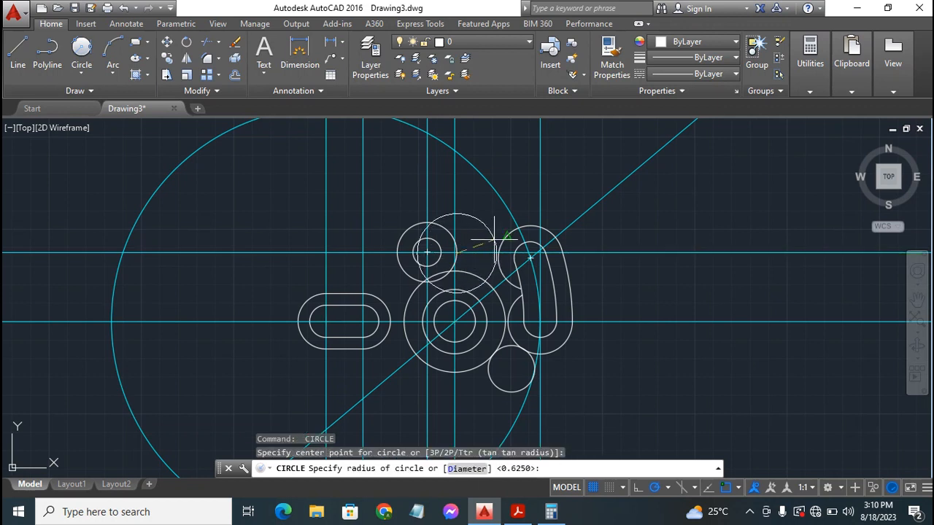
key("Escape")
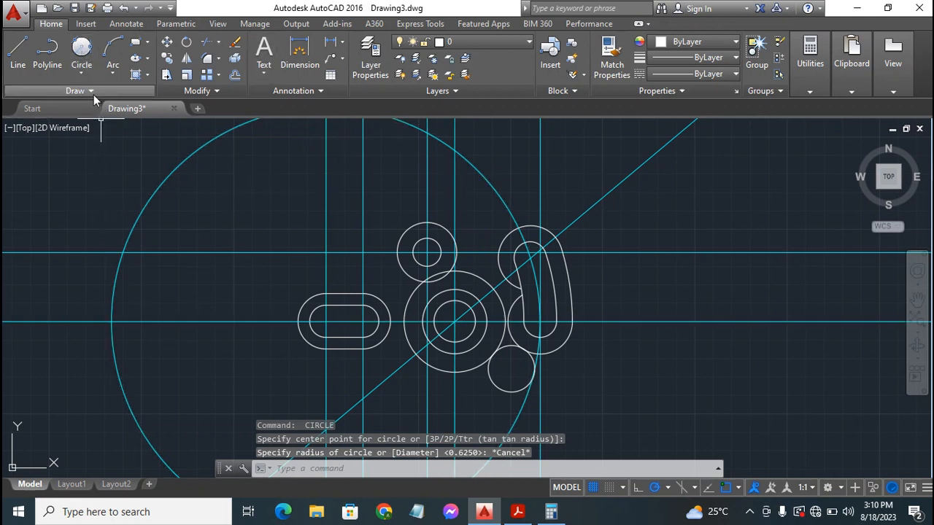
Draw a 0.625 radius circle tangent to the upper boss's outer circle and the upper end of the curved slot's outer outline.
left_click(82, 47)
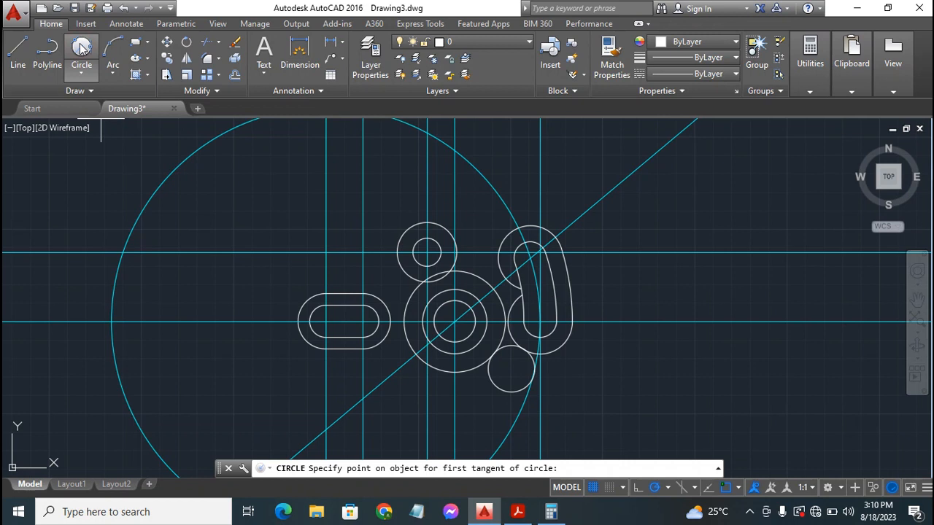
left_click(457, 246)
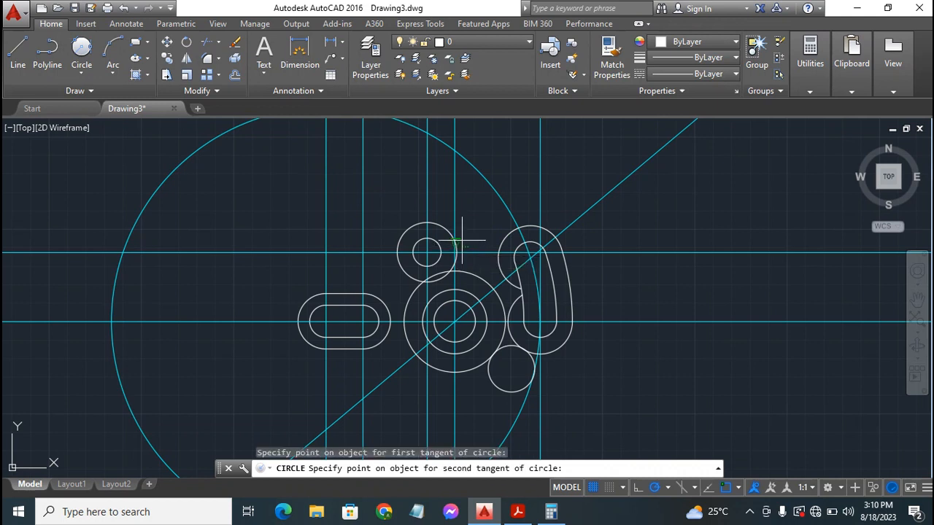
left_click(500, 245)
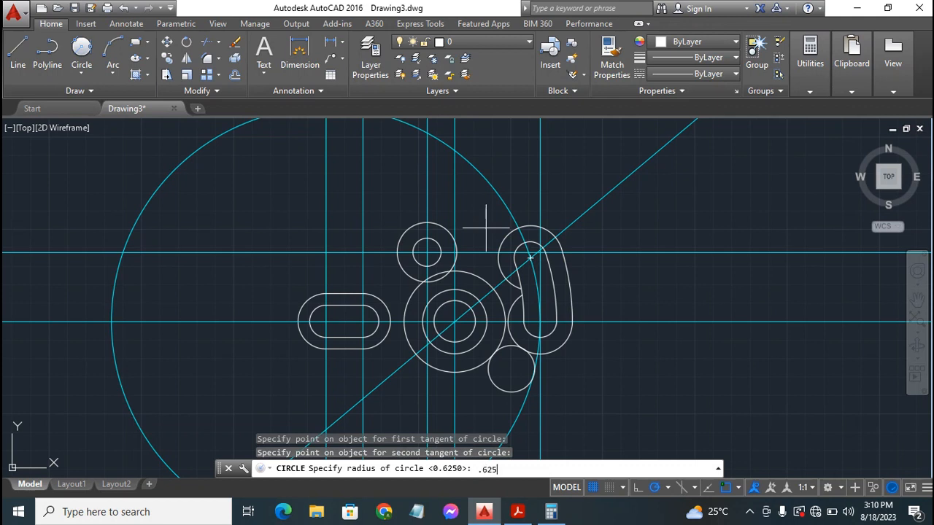
key("Return")
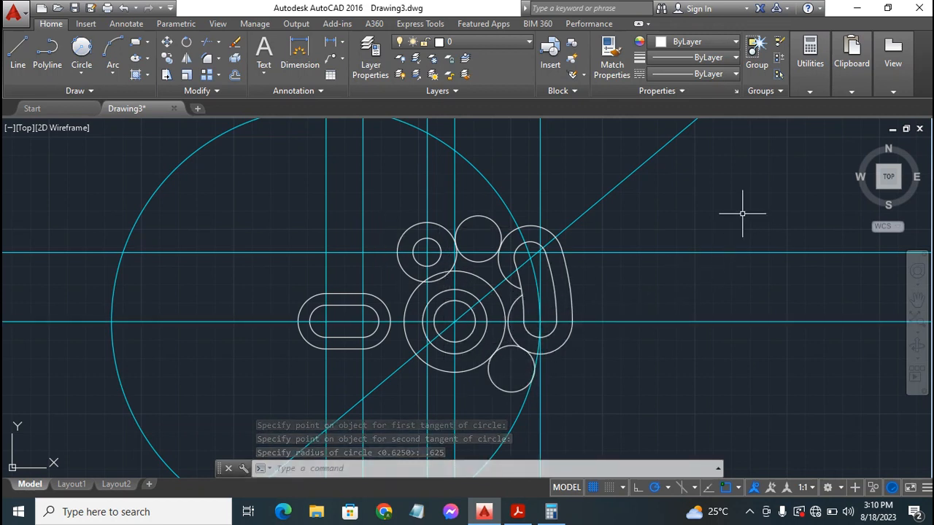
Trim the two 0.625 radius tangent circles to concave transition arcs and cut back the curved slot outline's inner arcs.
type("trim")
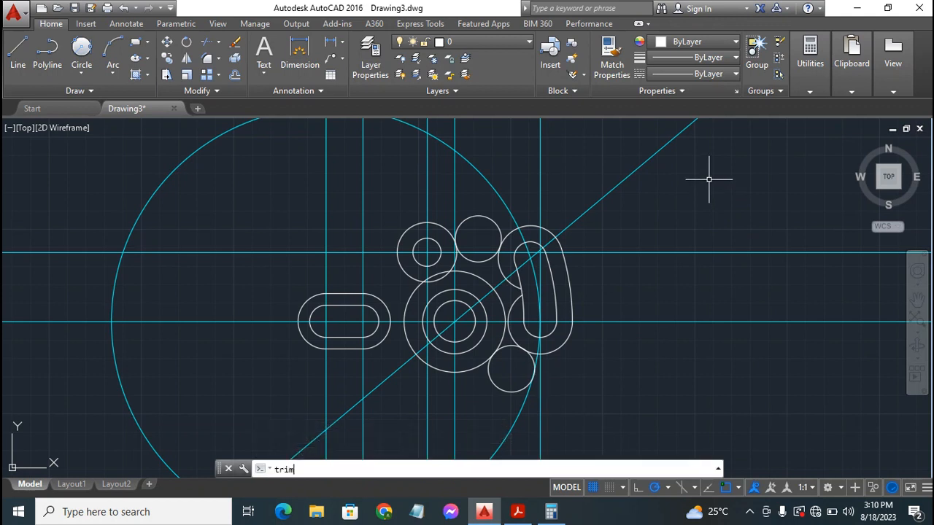
key("Return")
key("Return")
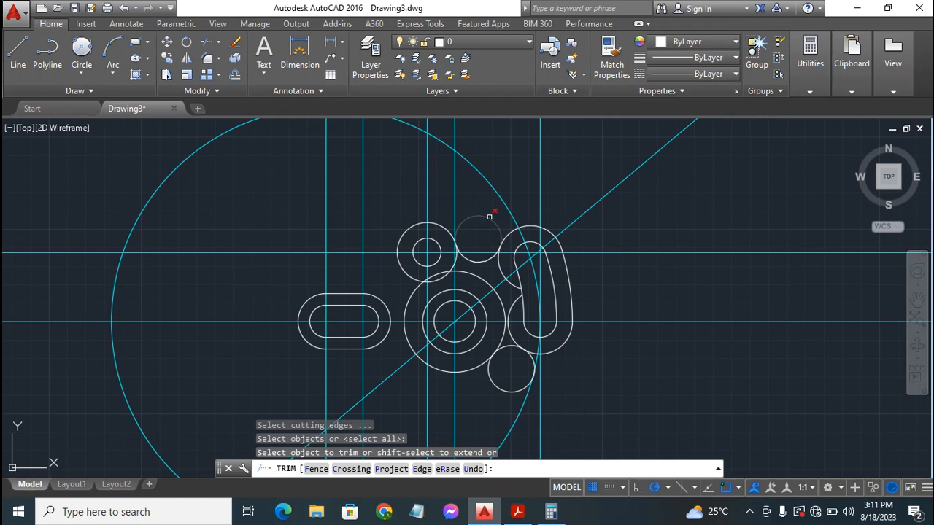
left_click(488, 217)
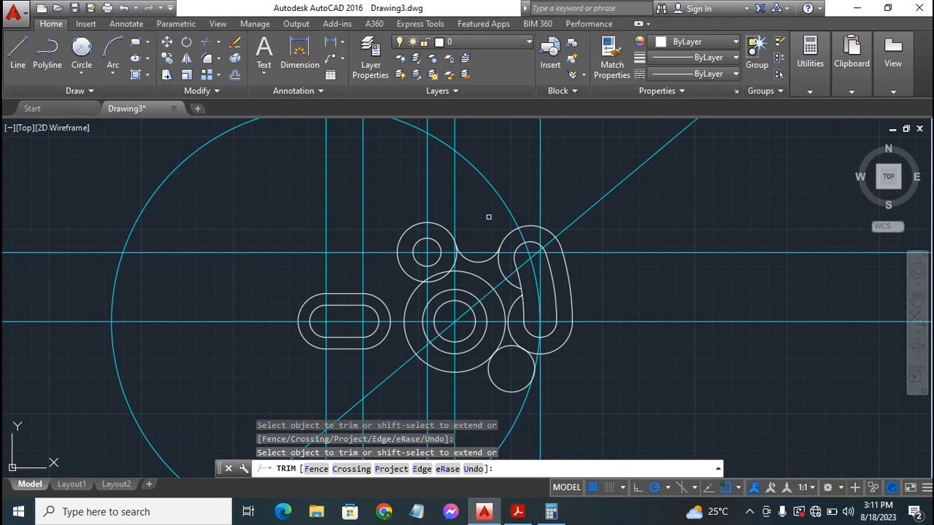
left_click(500, 387)
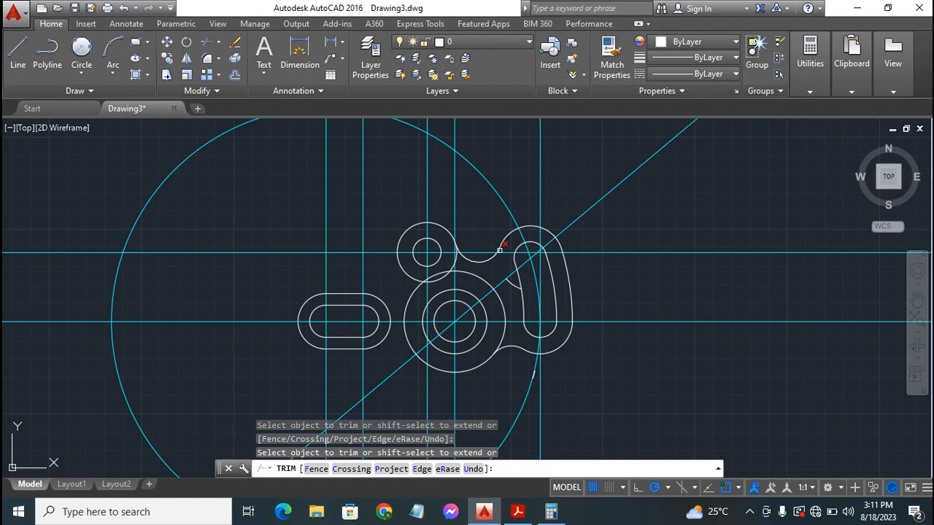
Trim the large circle around the central hole down to its lower arc, ending at the horizontal centre line.
scroll(502, 257, "up", 4)
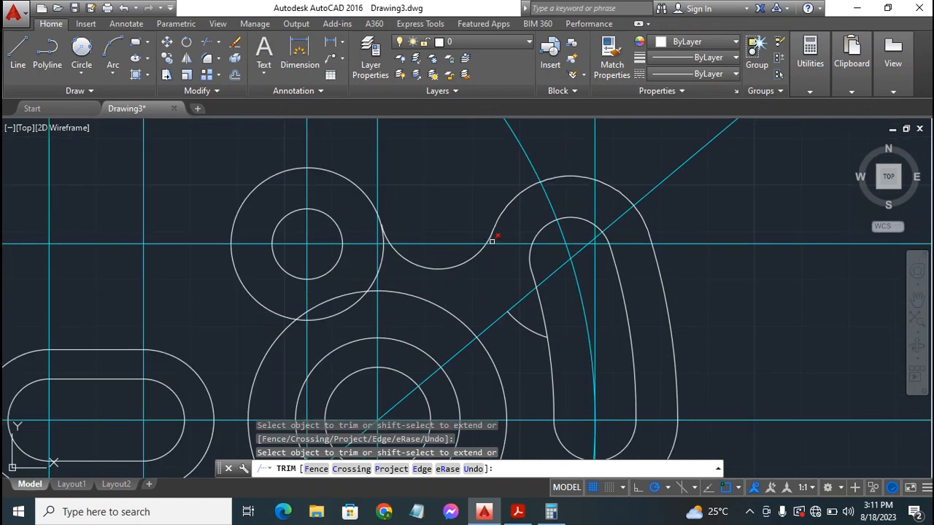
scroll(519, 284, "down", 4)
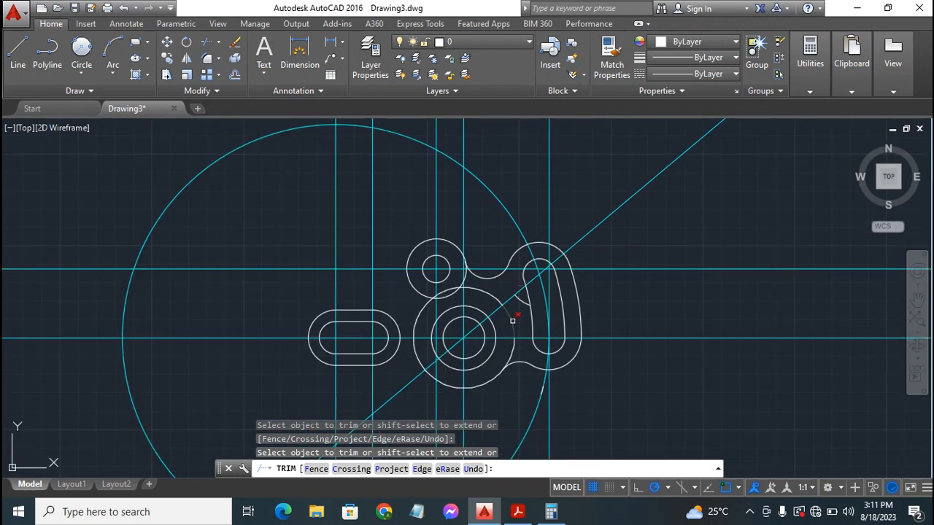
left_click(512, 347)
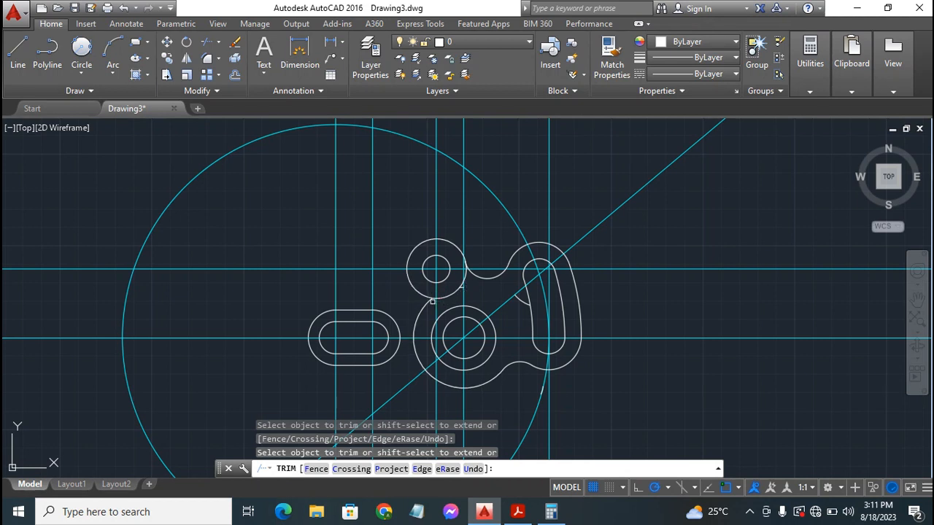
left_click(424, 303)
key("Escape")
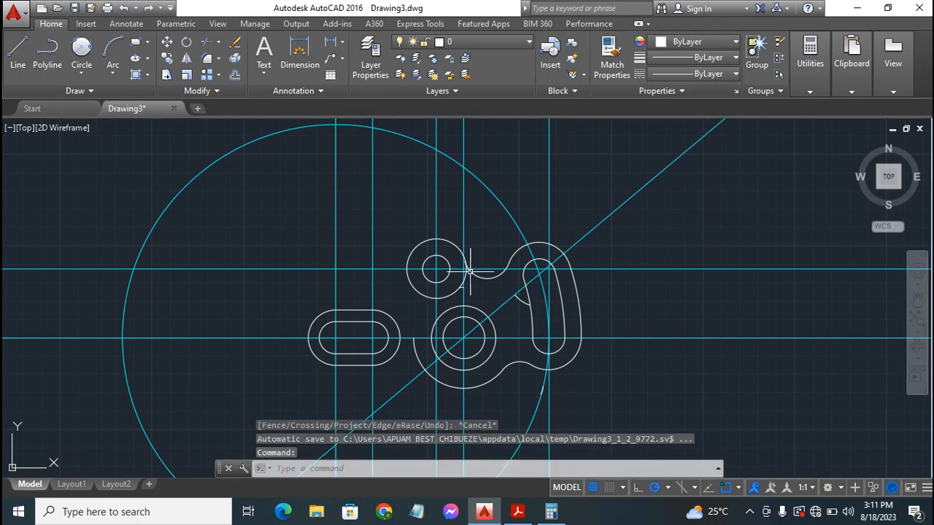
Erase the three leftover arc fragments beside the curved slot, below its lower end and inside the upper boss circle.
left_click(515, 301)
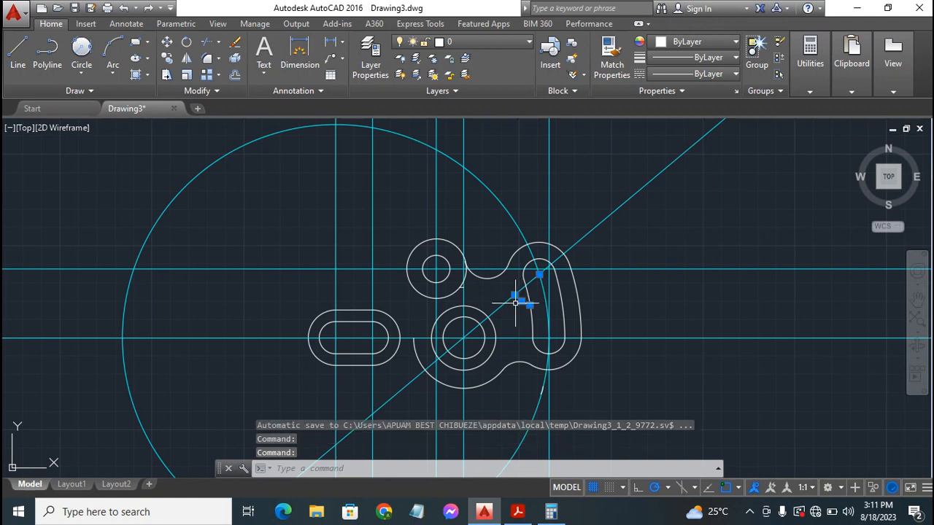
left_click(542, 387)
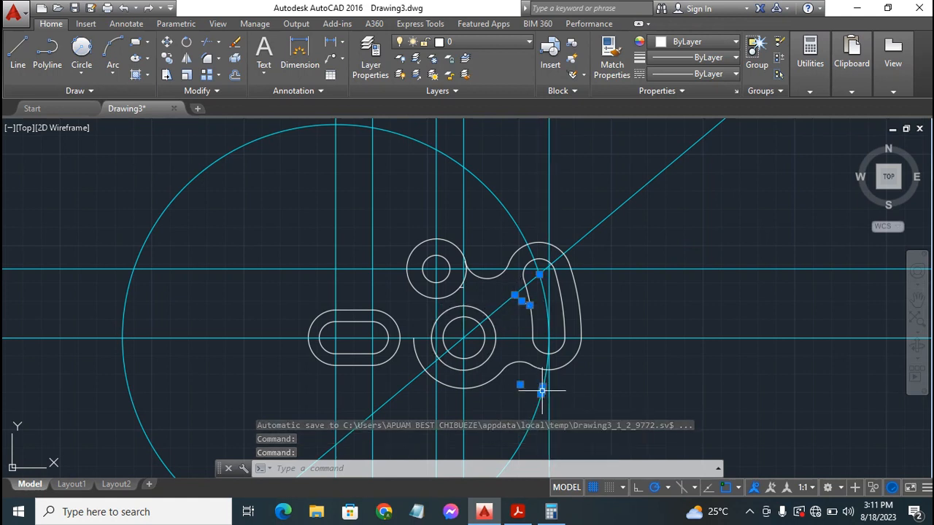
left_click(461, 287)
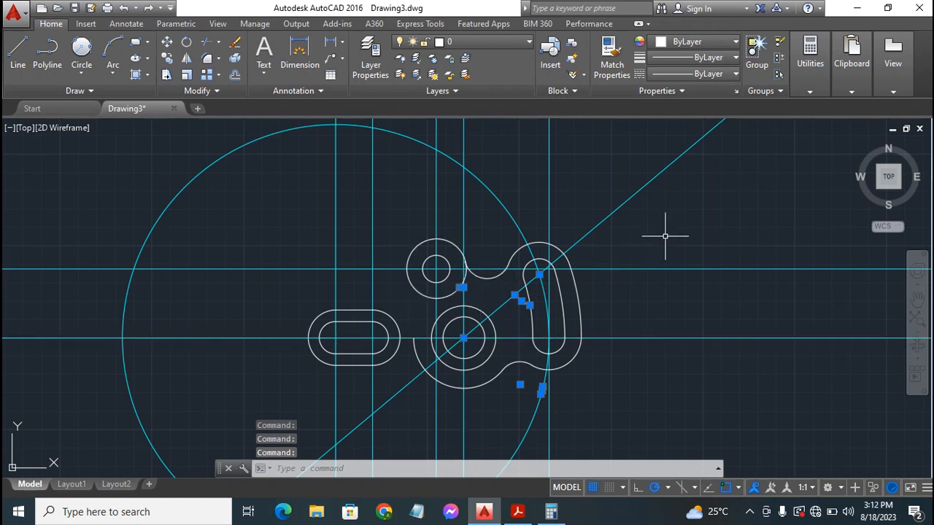
key("Delete")
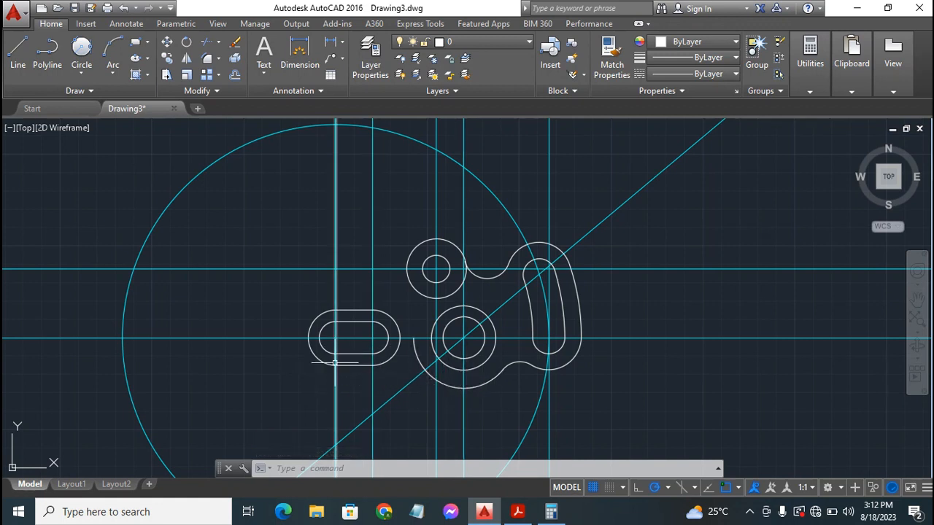
Switch to the exercise PDF in Acrobat Reader to check the outline connecting the straight slot to the rest of the part.
left_click(518, 512)
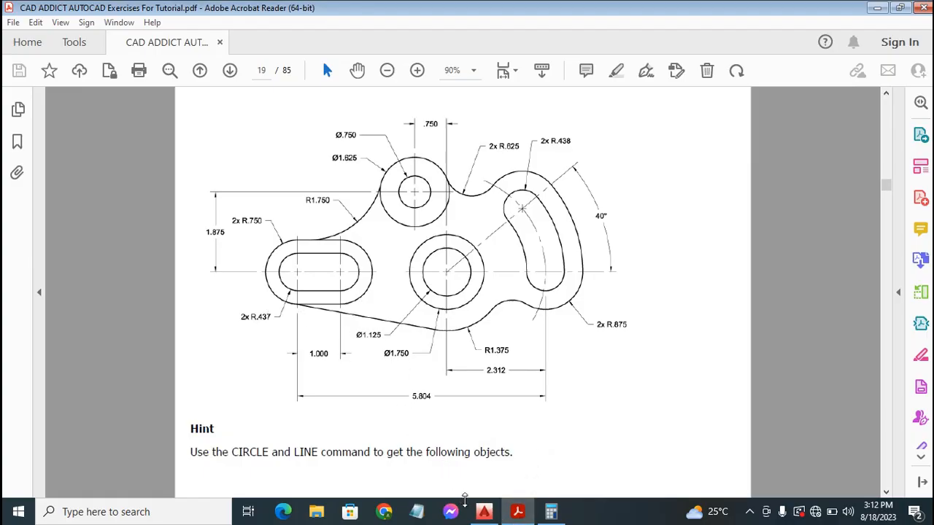
Switch to AutoCAD and, while starting a line, restrict the running object snaps to Tangent only.
left_click(484, 512)
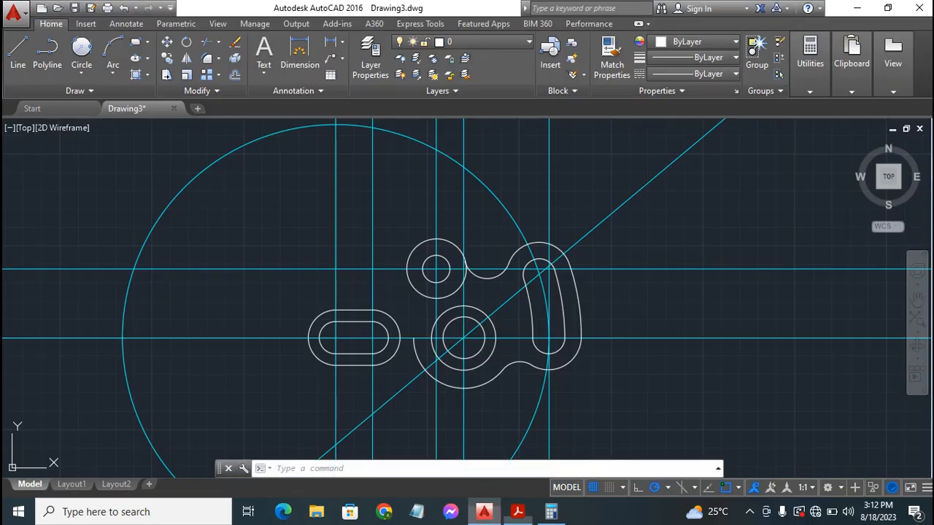
left_click(16, 46)
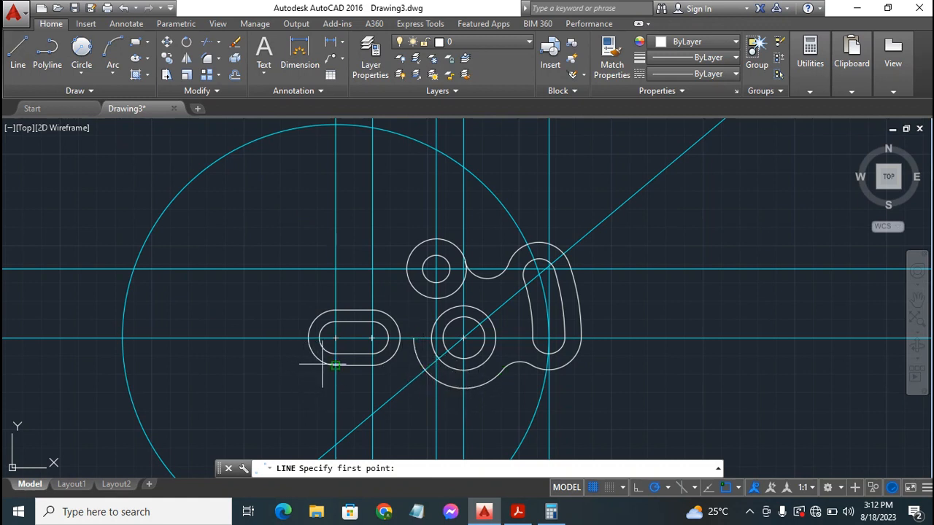
left_click(739, 487)
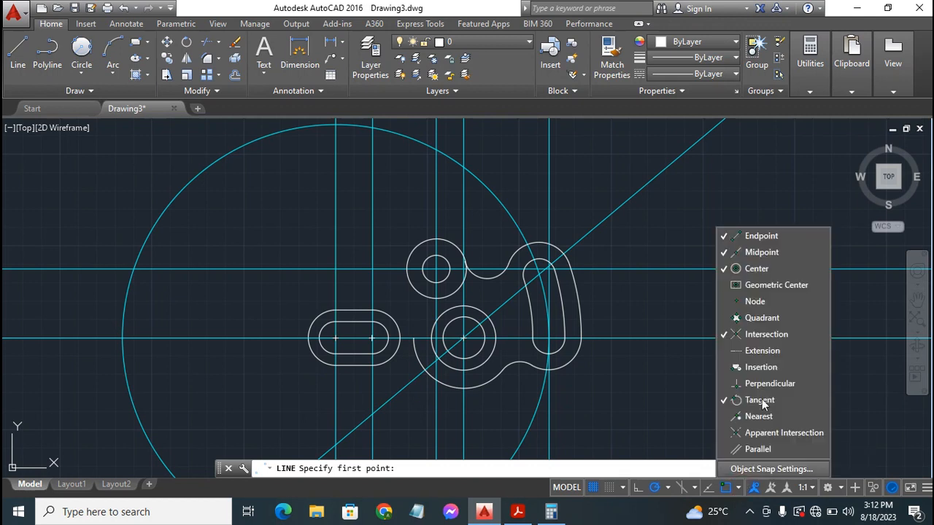
left_click(761, 252)
left_click(766, 334)
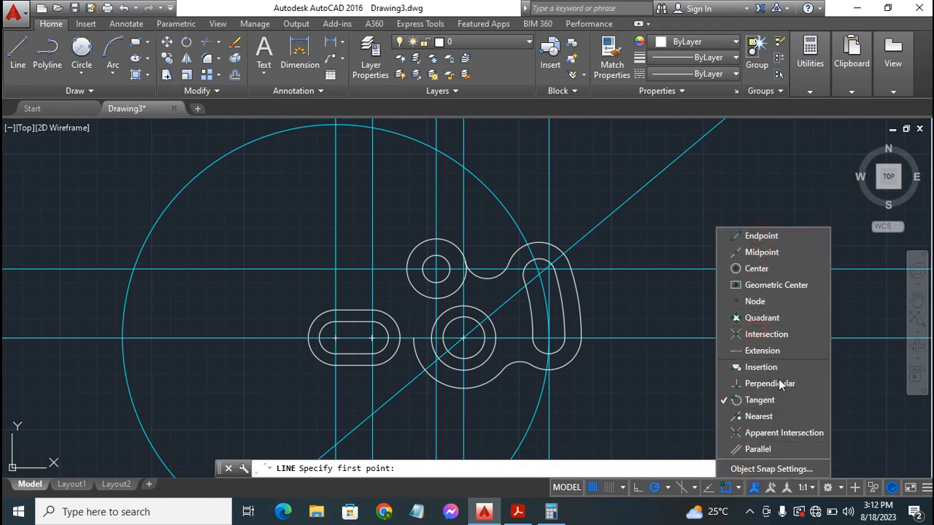
left_click(739, 487)
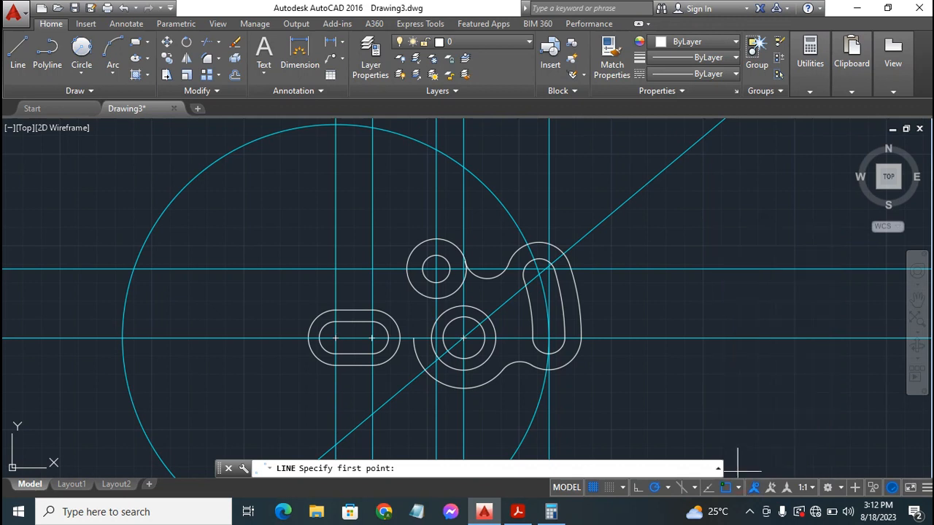
Draw a line tangent to the large lower arc around the central circles and the outer slot's left end arc.
left_click(454, 387)
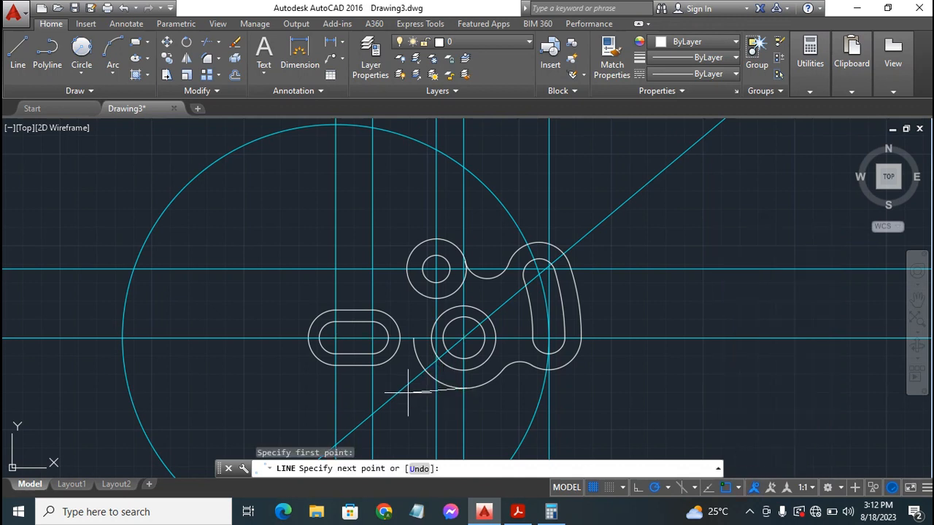
left_click(335, 364)
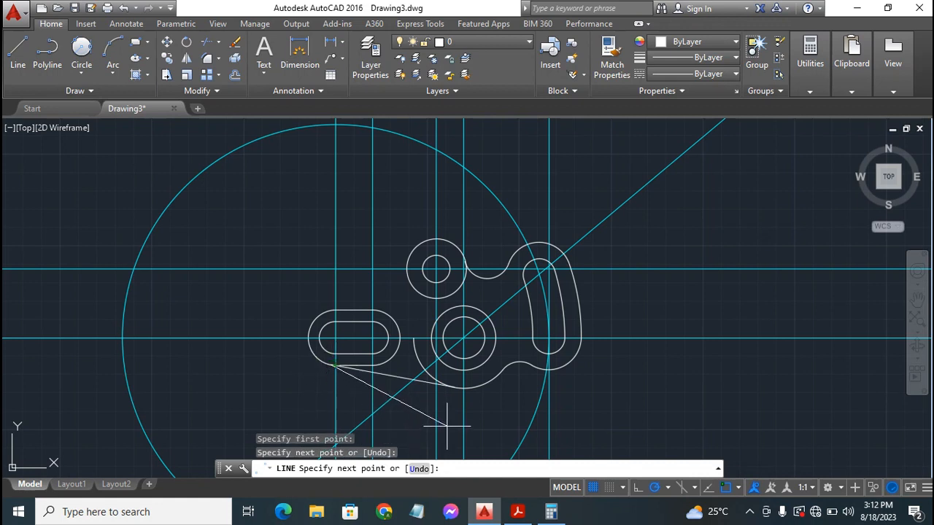
key("Escape")
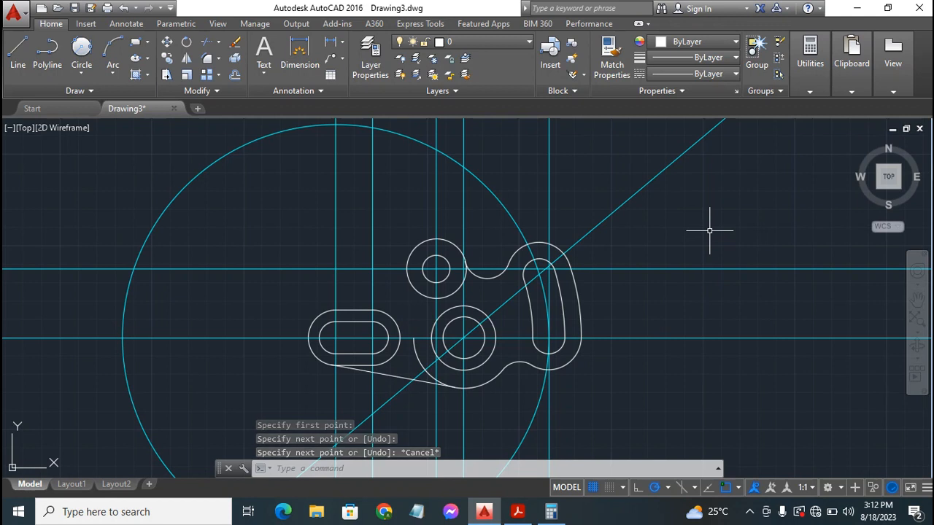
Trim the excess of the large lower arc inside the new tangent line, using all objects as cutting edges.
type("trim")
key("Return")
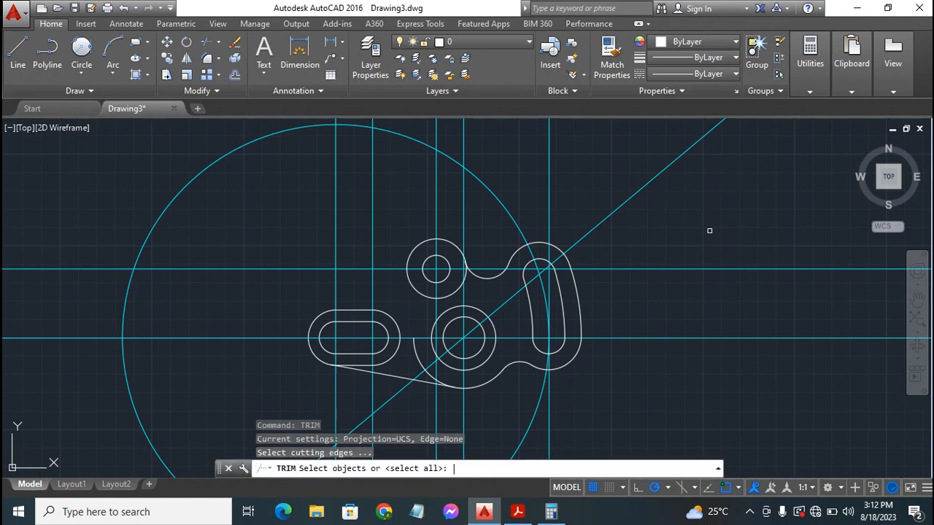
key("Return")
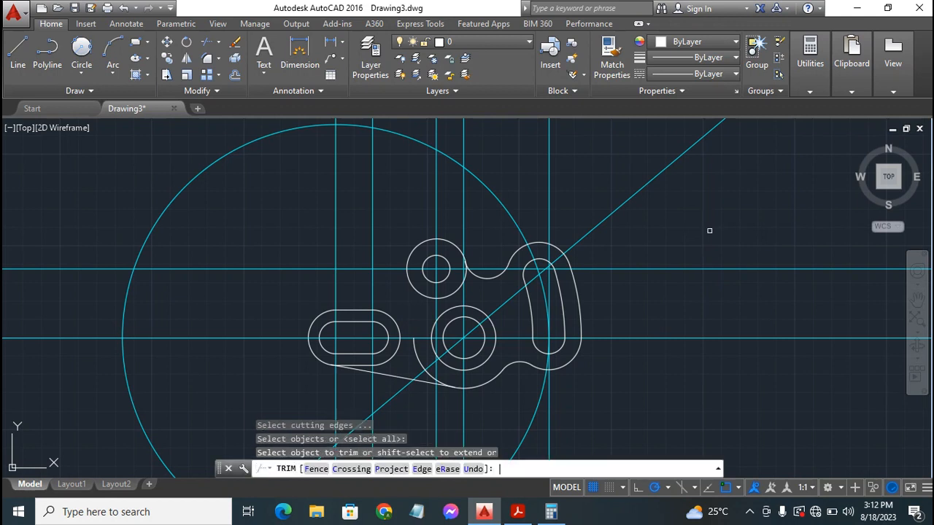
left_click(413, 348)
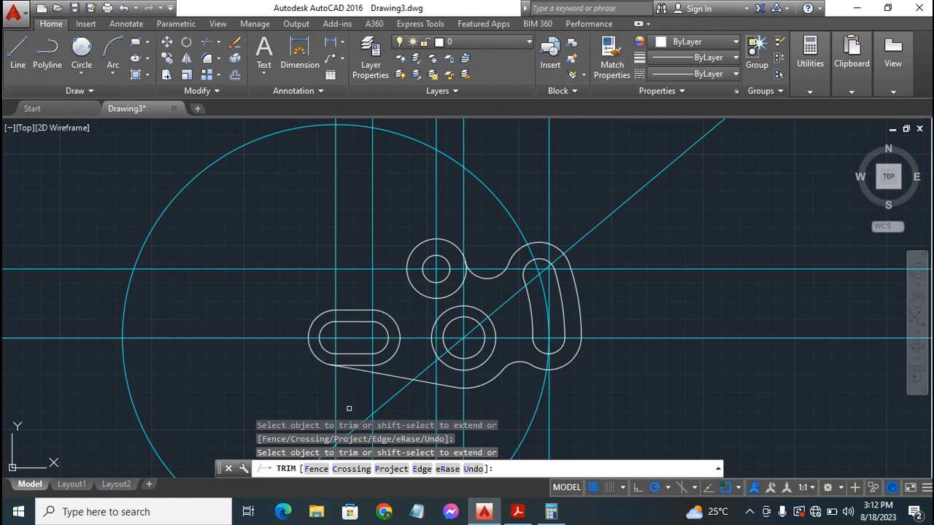
left_click(353, 309)
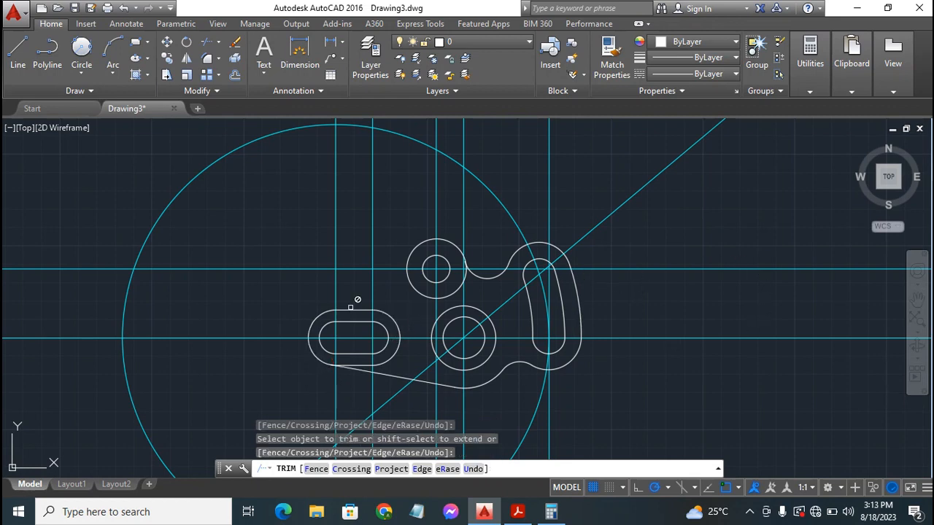
Examine the junction between the upper outer circle and its adjoining concave arc, and end the trim command.
scroll(457, 294, "up", 2)
scroll(457, 294, "up", 2)
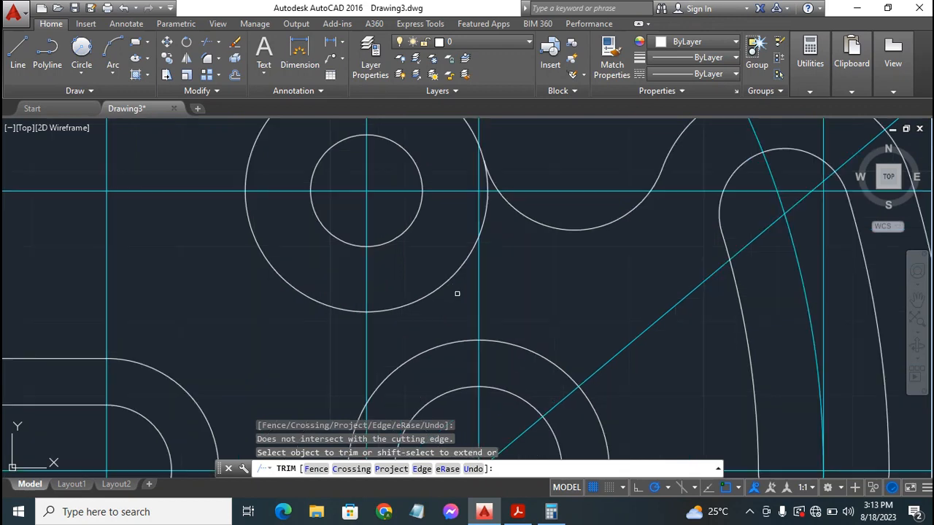
scroll(475, 289, "up", 2)
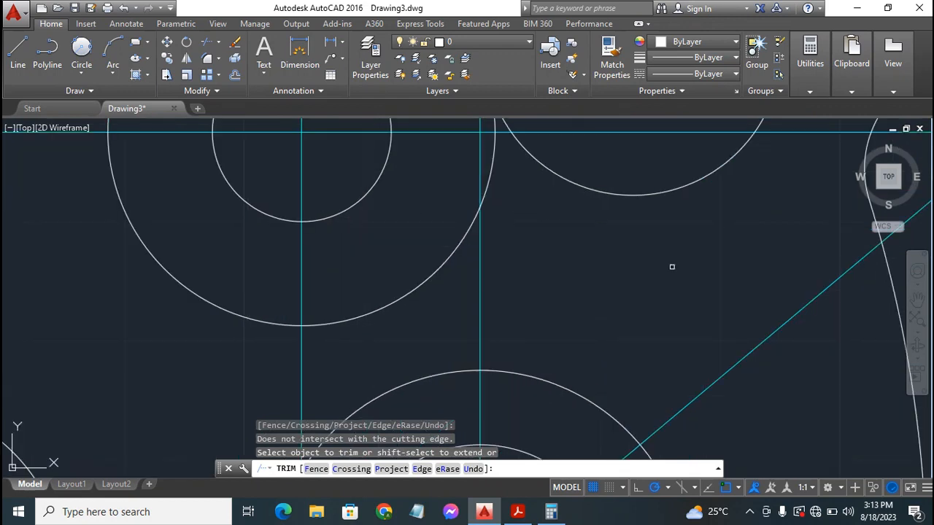
left_click(918, 297)
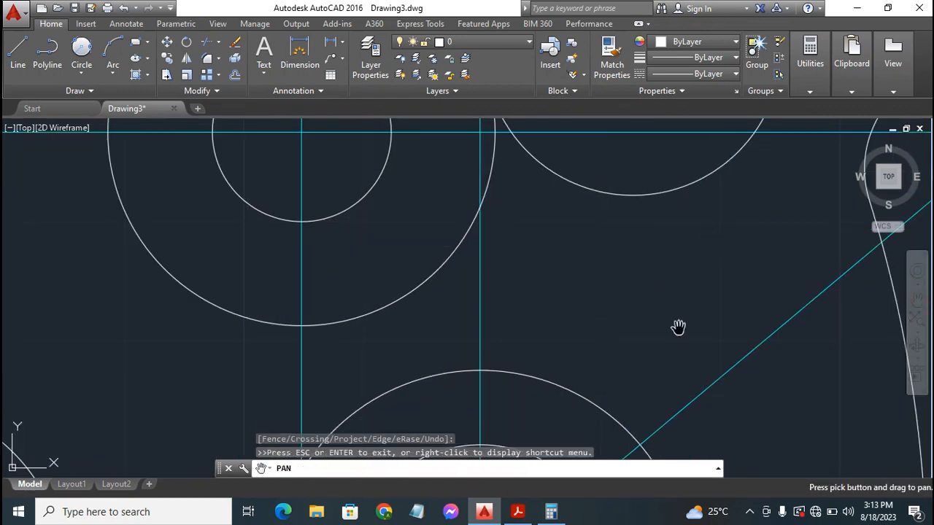
scroll(644, 264, "down", 1)
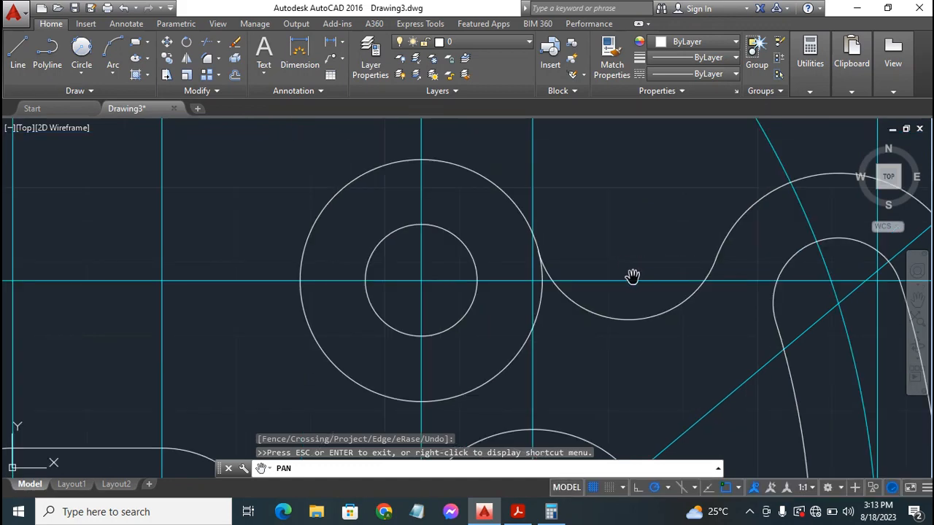
scroll(631, 276, "down", 2)
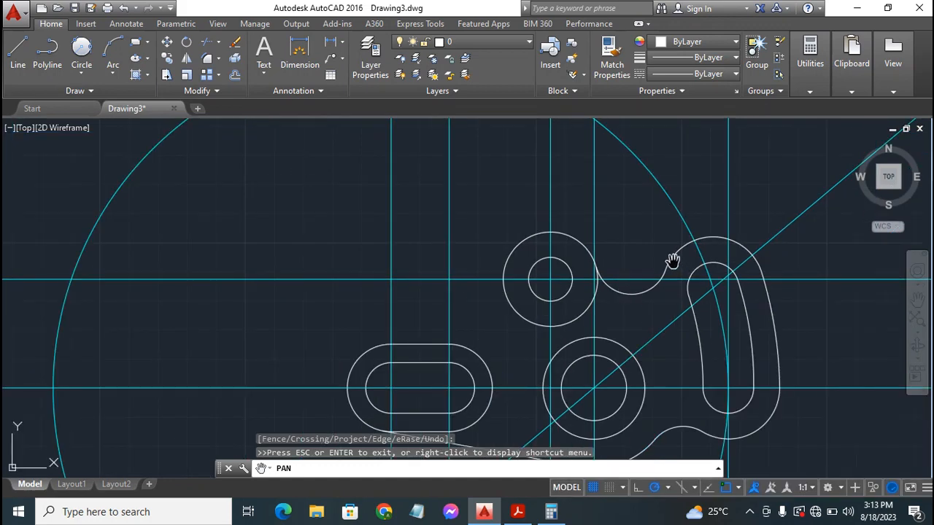
mouse_move(627, 363)
left_mouse_down()
mouse_move(559, 288)
mouse_move(561, 305)
left_mouse_up()
key("Escape")
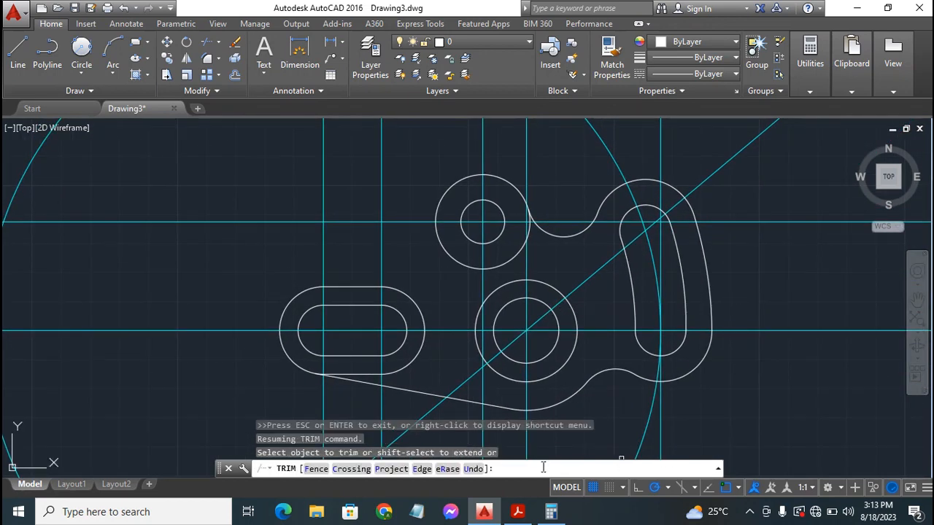
key("Escape")
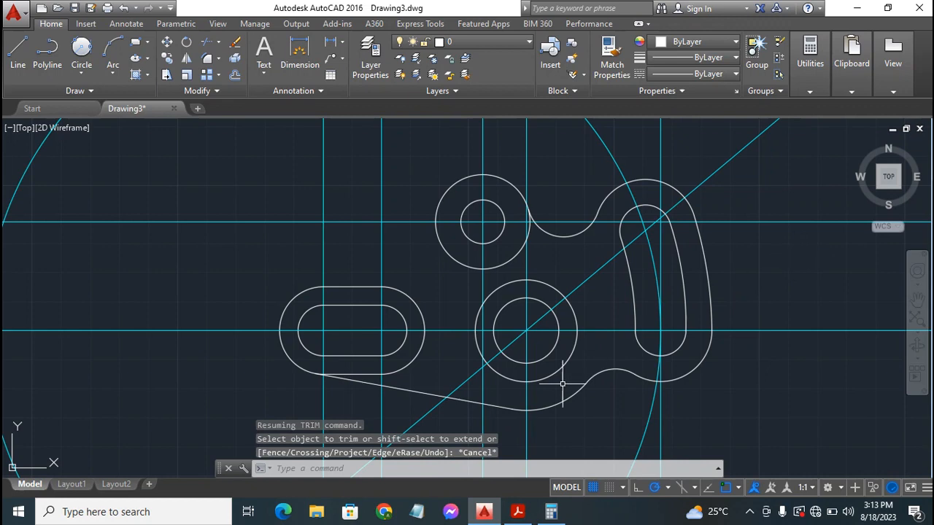
Consult the PDF reference drawing and draw a 1.750 radius circle tangent to the upper outer circle and the outer slot's upper edge.
left_click(517, 512)
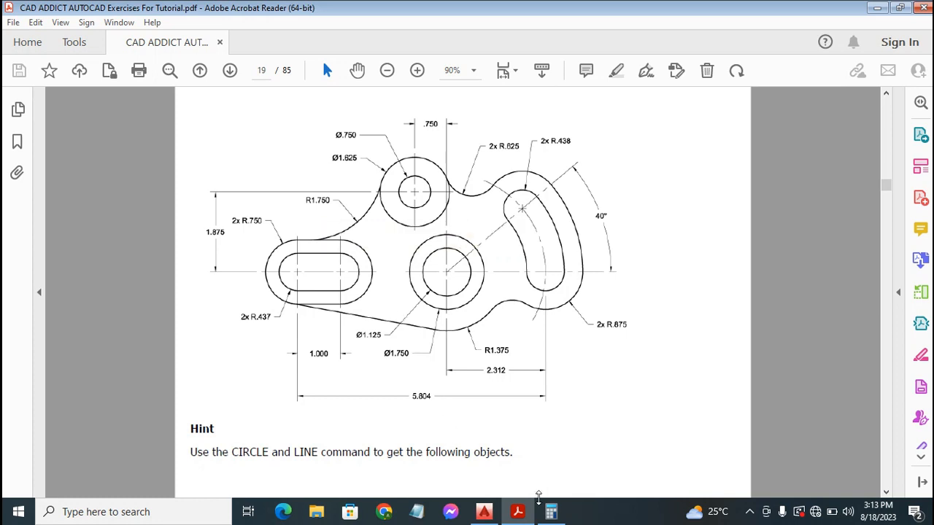
mouse_move(482, 514)
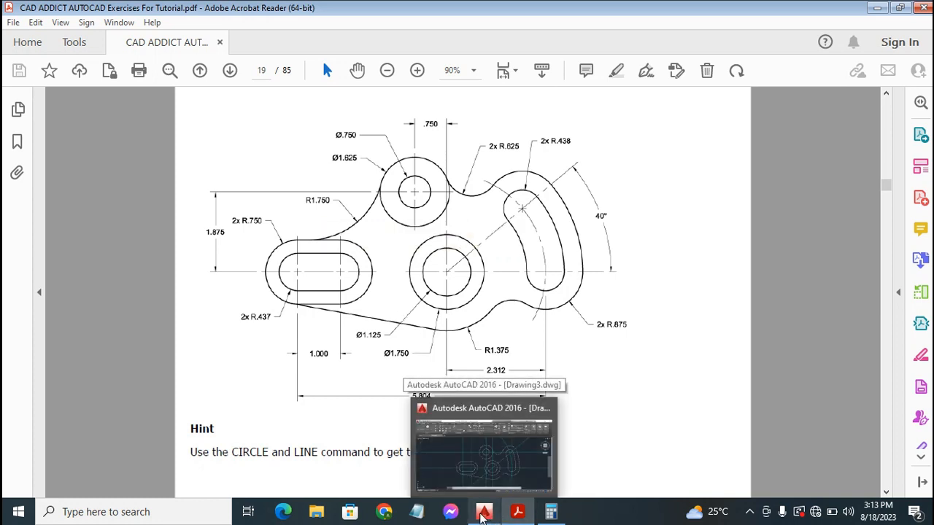
left_click(482, 514)
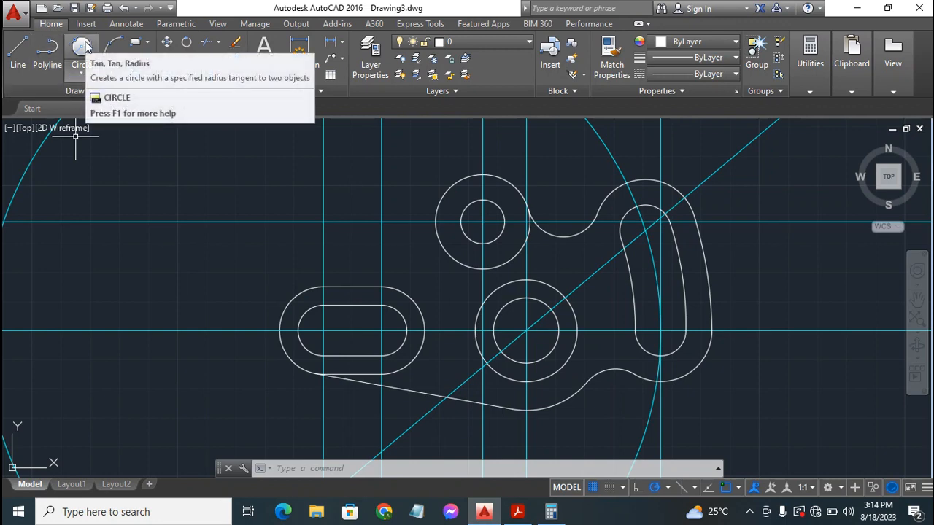
left_click(517, 512)
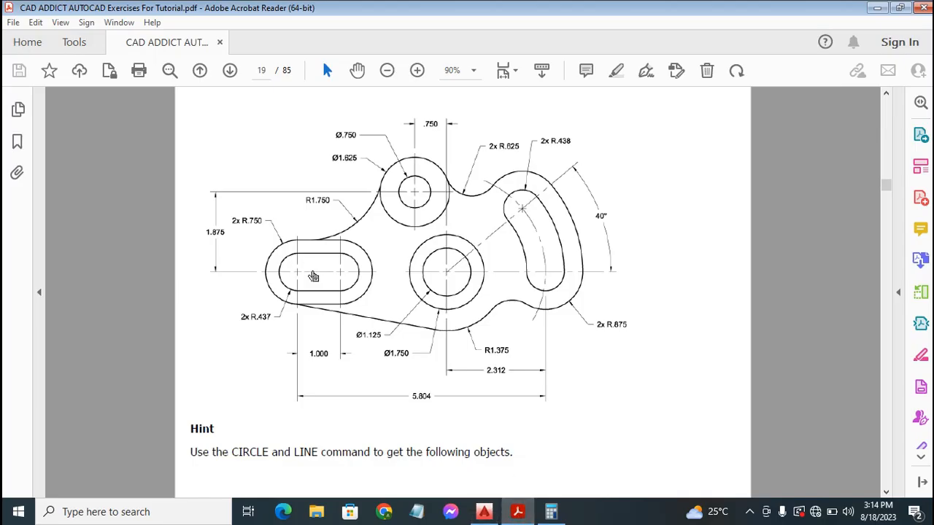
left_click(484, 512)
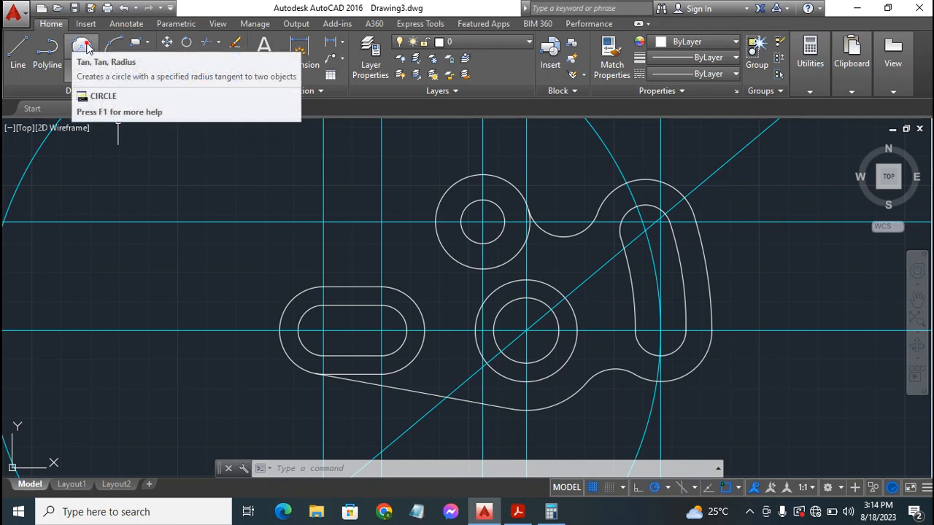
left_click(86, 46)
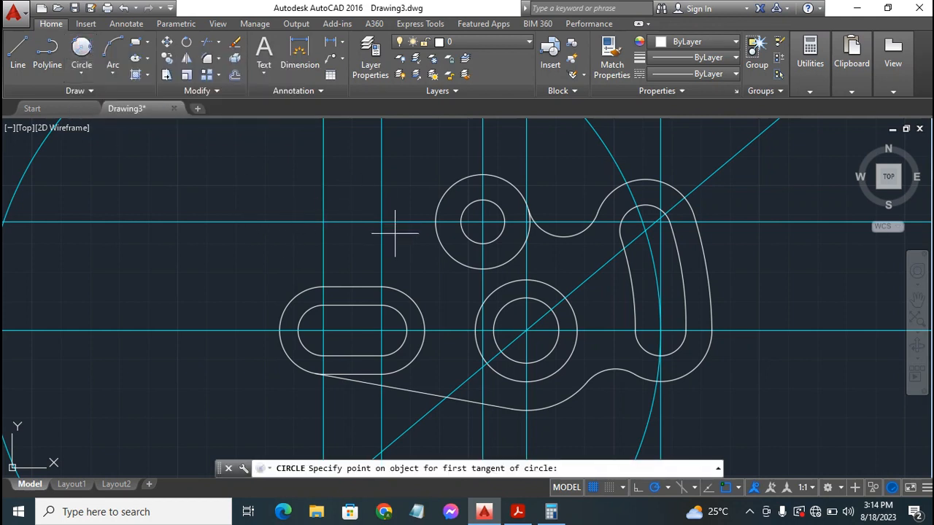
left_click(437, 210)
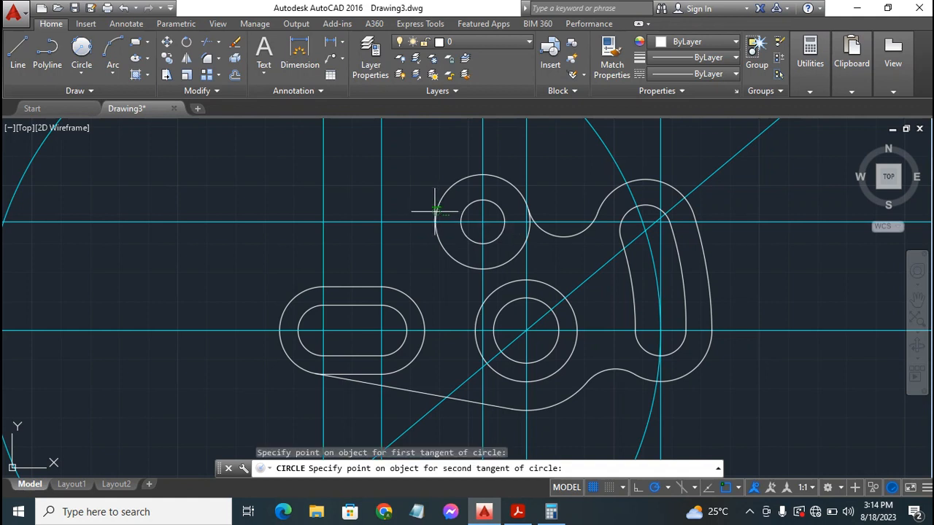
left_click(321, 288)
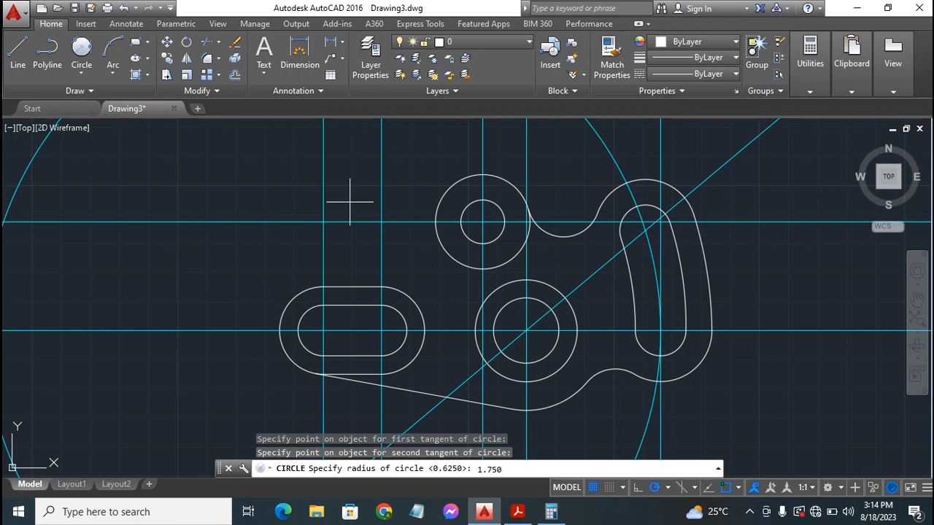
key("Return")
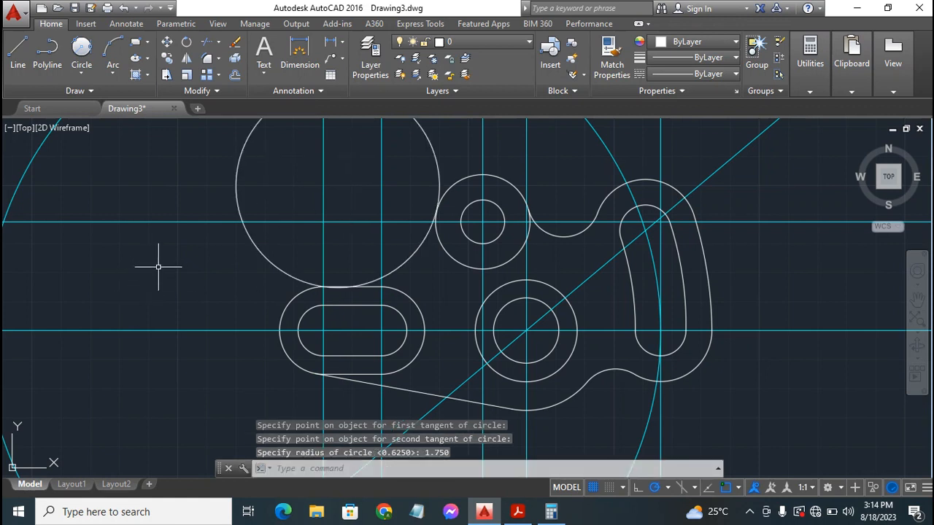
Trim the 1.750 radius circle down to the concave arc joining the upper outer circle and the outer slot, using all objects as cutting edges.
type("trim")
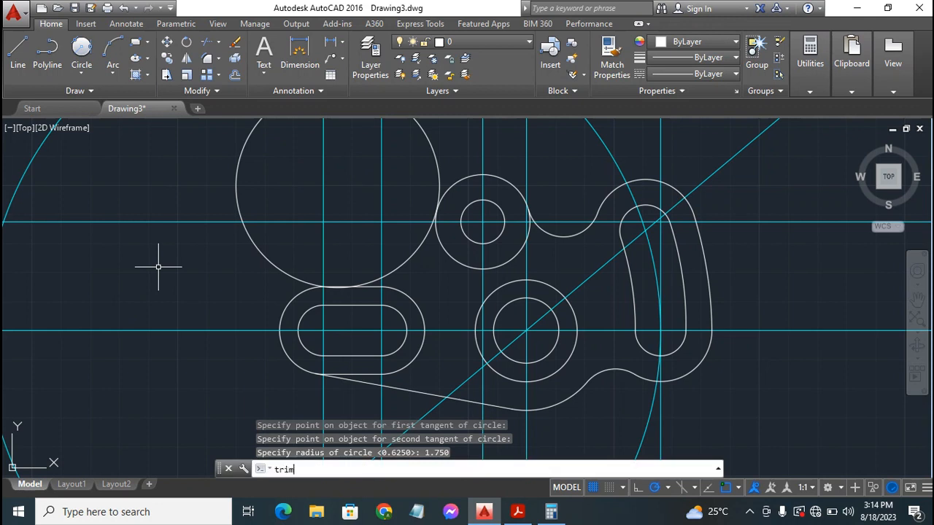
key("Return")
key("Return")
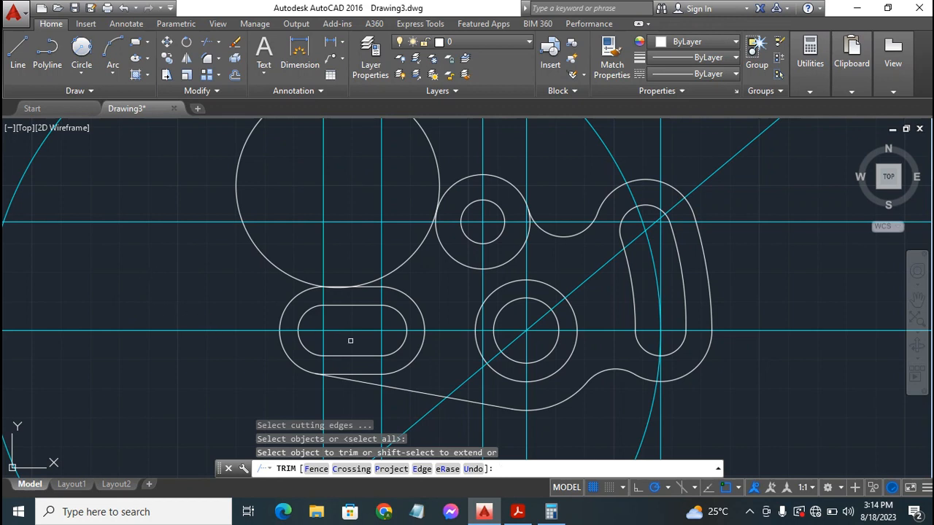
left_click(344, 287)
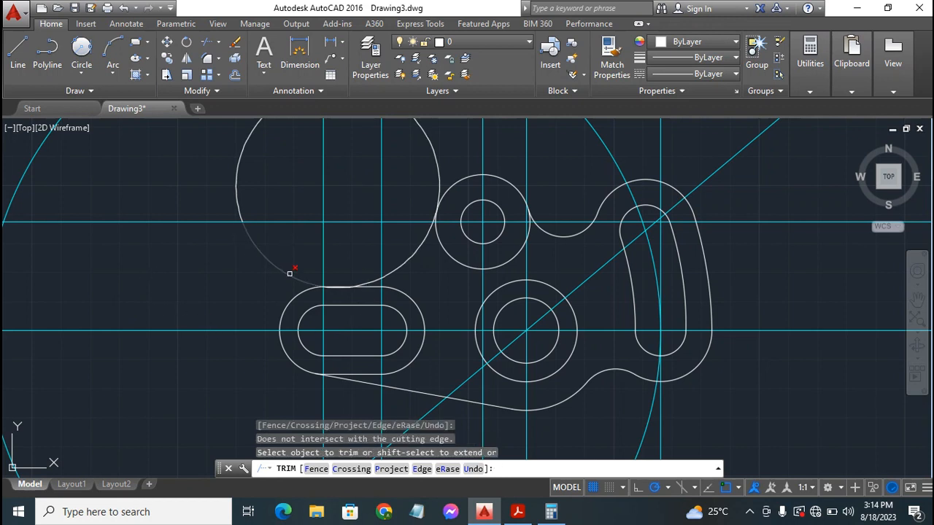
left_click(290, 273)
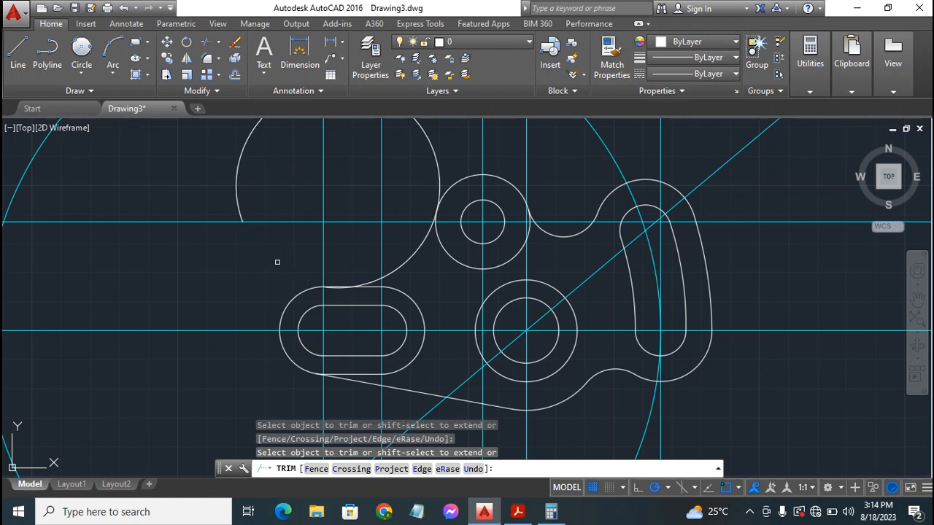
left_click(235, 186)
left_click(424, 134)
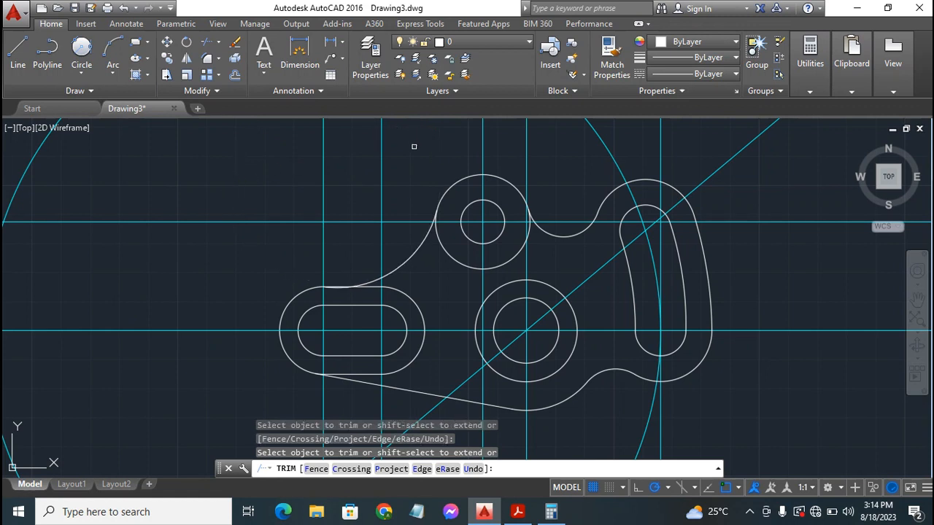
Inspect the whole profile and its surroundings for leftover geometry from the trimmed circle.
scroll(414, 146, "down", 4)
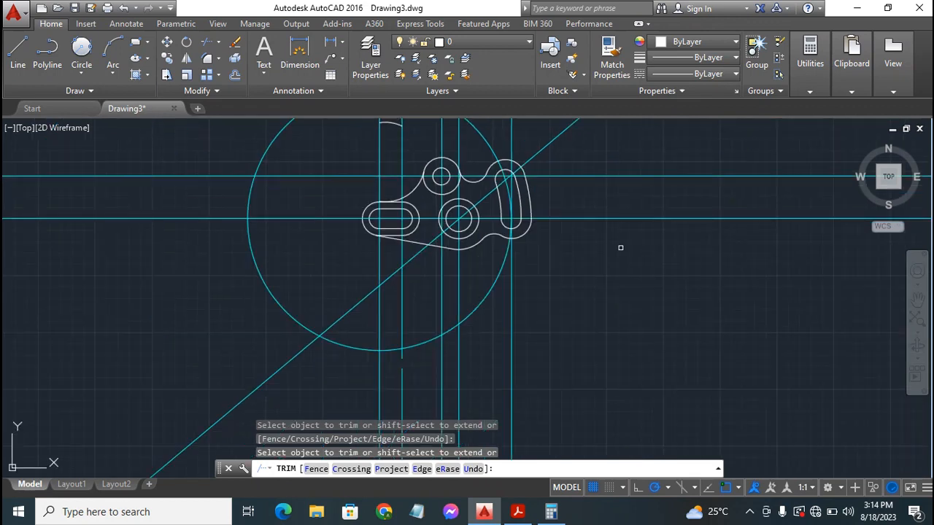
scroll(409, 229, "up", 4)
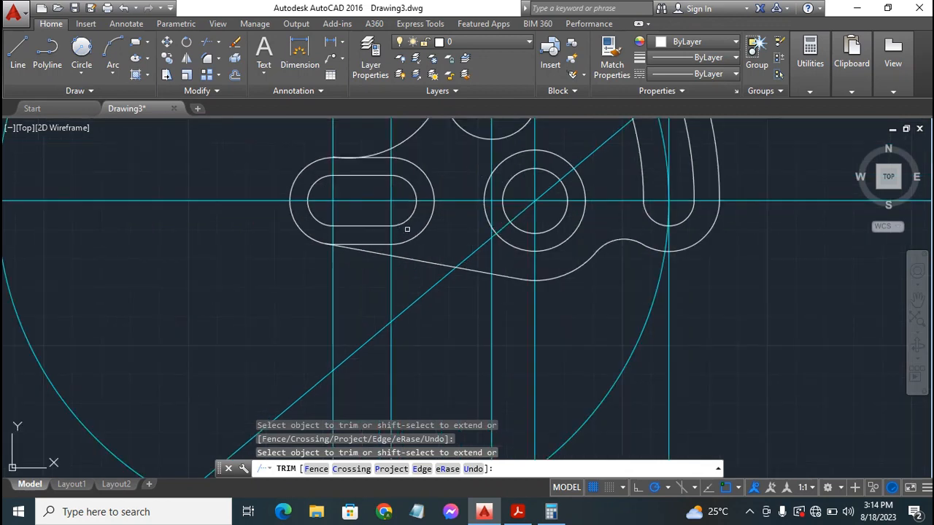
scroll(408, 229, "up", 2)
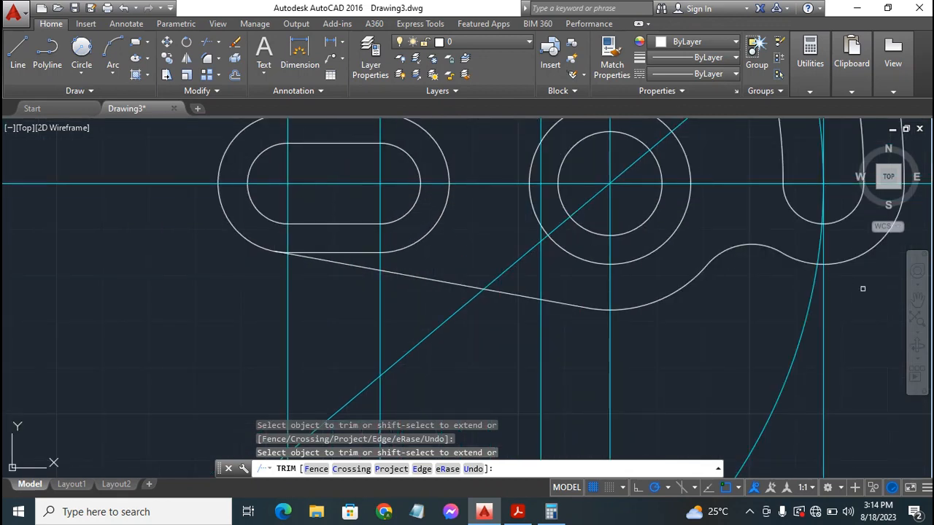
left_click(917, 299)
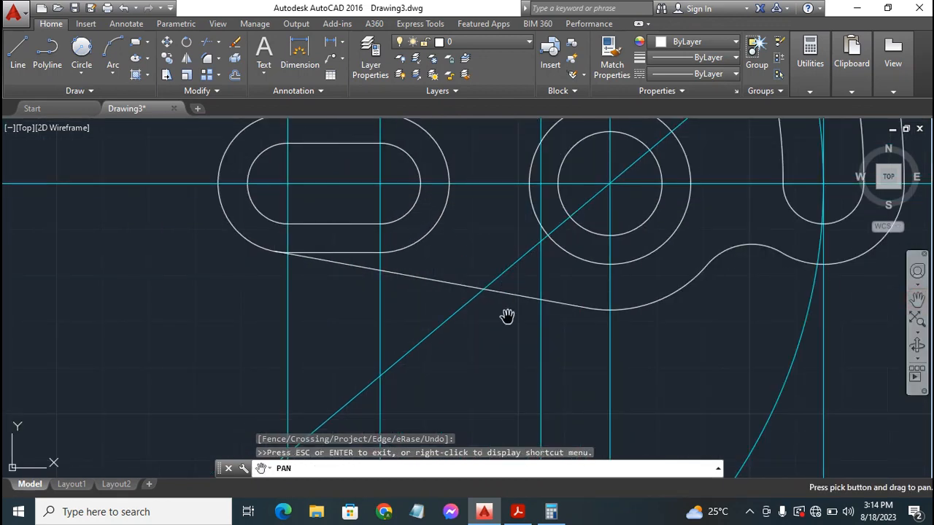
scroll(484, 322, "up", 2)
scroll(483, 315, "down", 2)
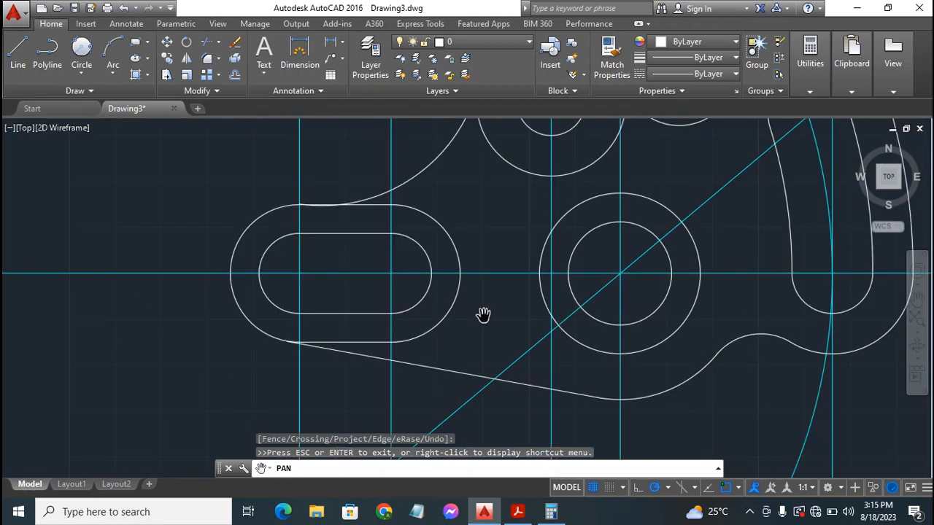
scroll(486, 211, "down", 2)
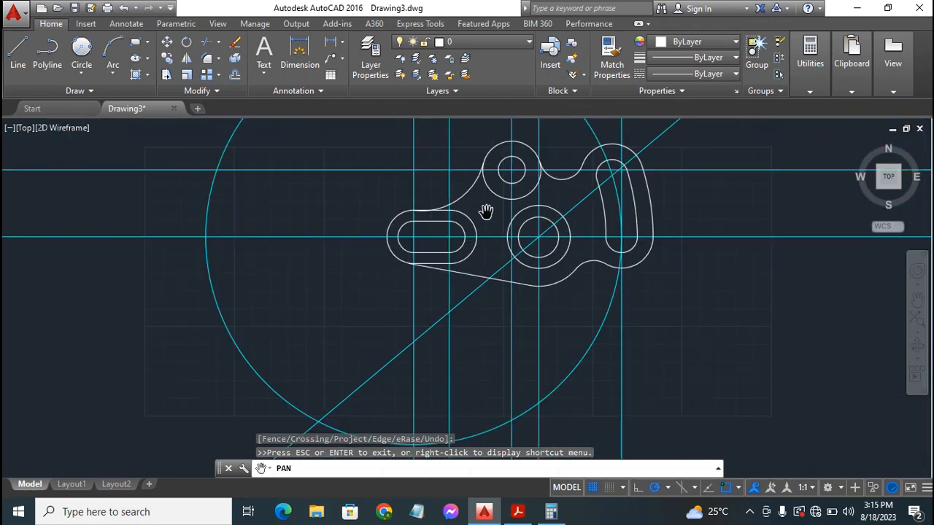
scroll(486, 211, "up", 2)
scroll(486, 210, "down", 4)
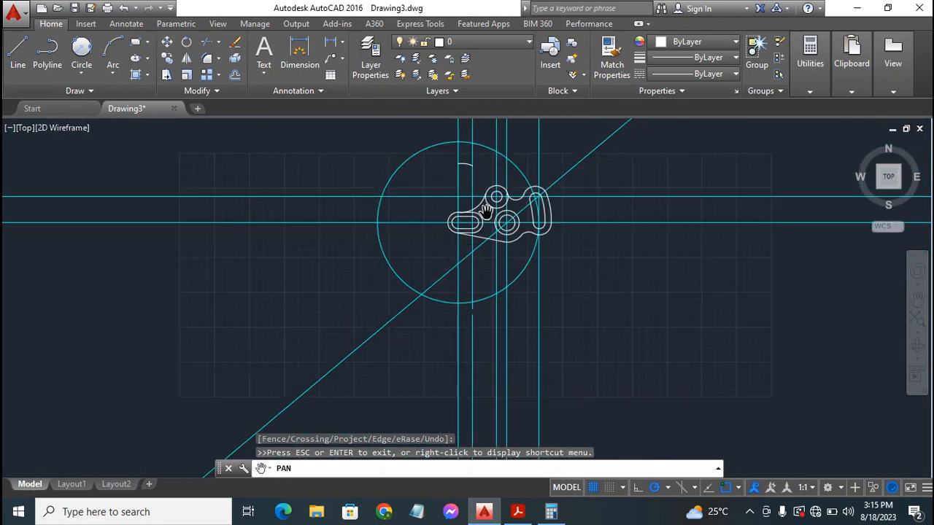
scroll(486, 211, "up", 2)
End the trim command and erase the stray arc fragment above the profile.
key("Escape")
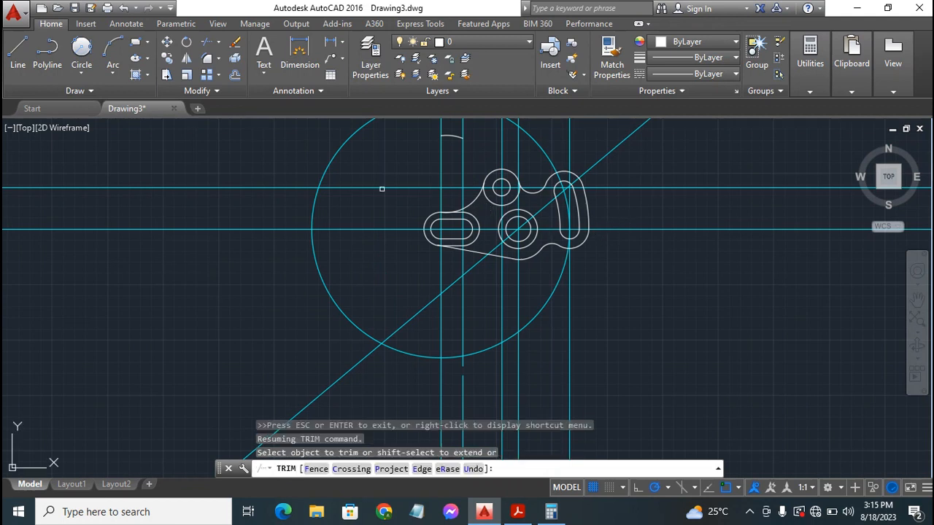
key("Escape")
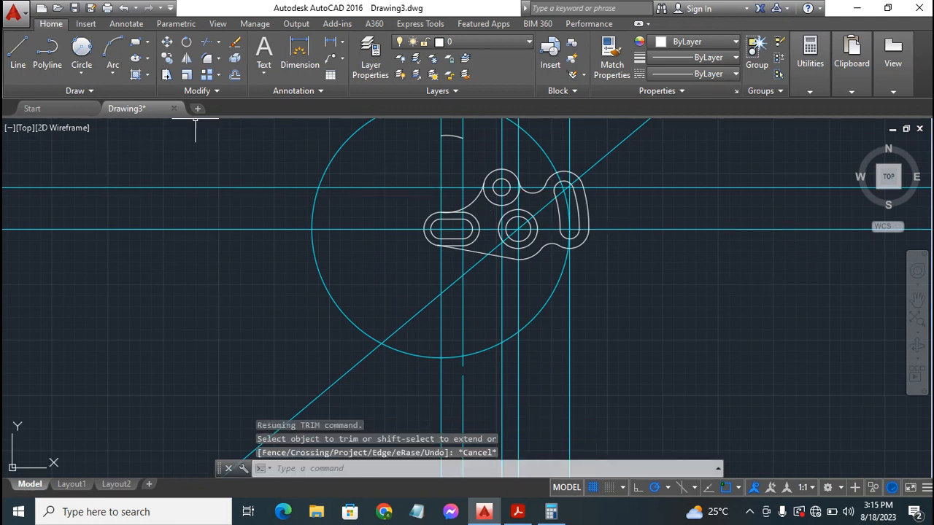
left_click(452, 136)
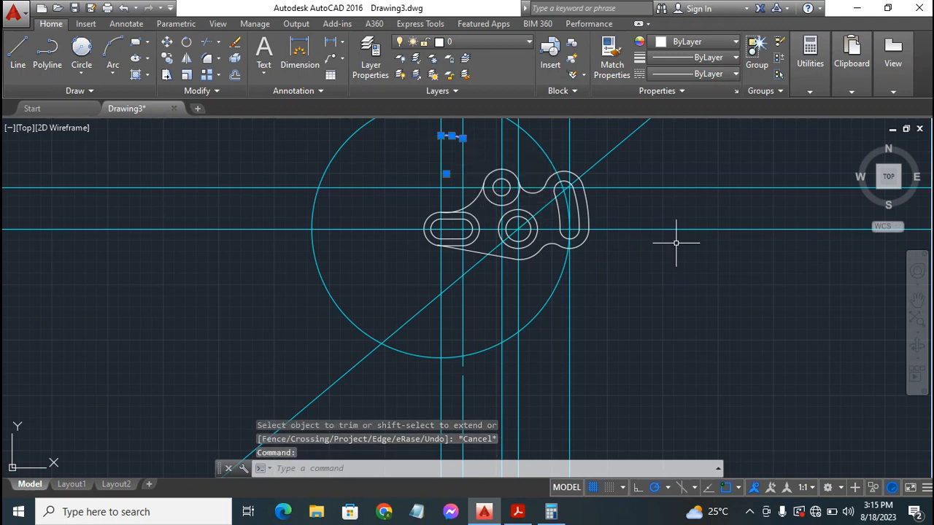
key("Delete")
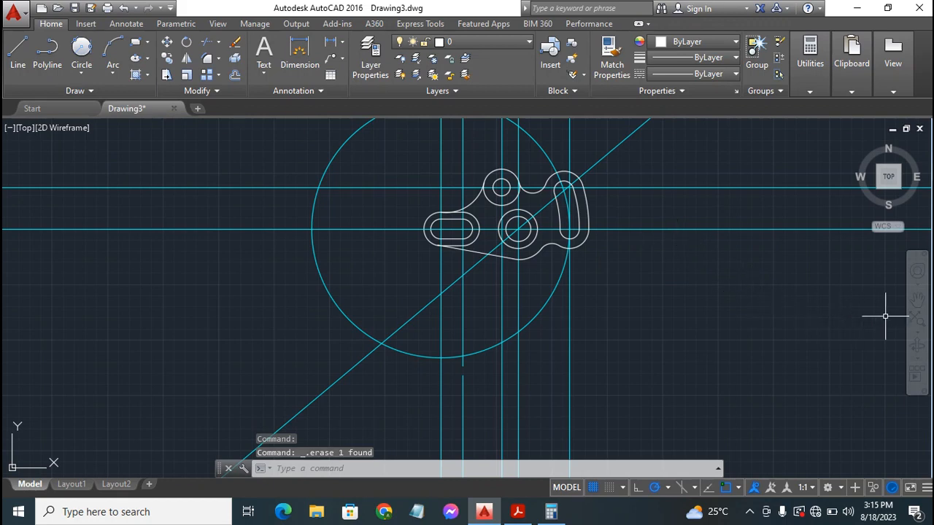
Turn off the Constr 1 layer to hide the construction geometry around the profile.
left_click(916, 299)
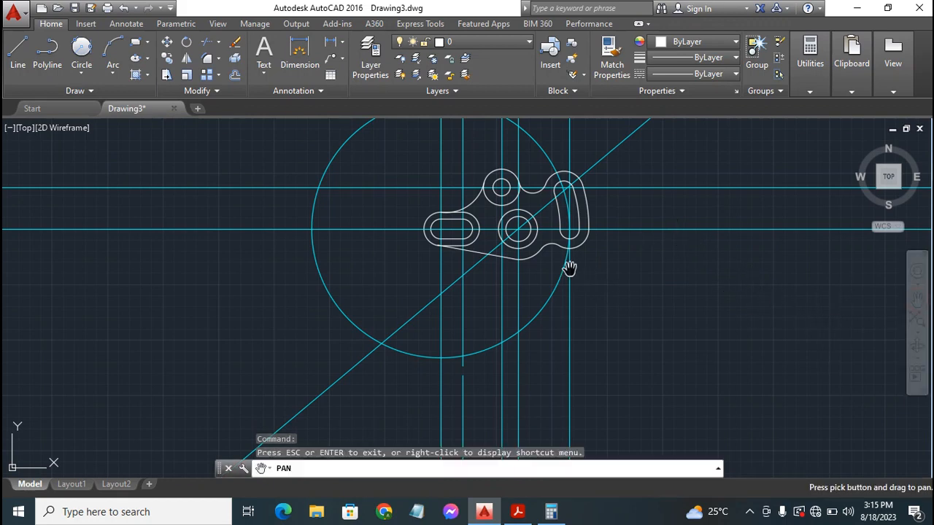
left_click_drag(541, 242, 506, 332)
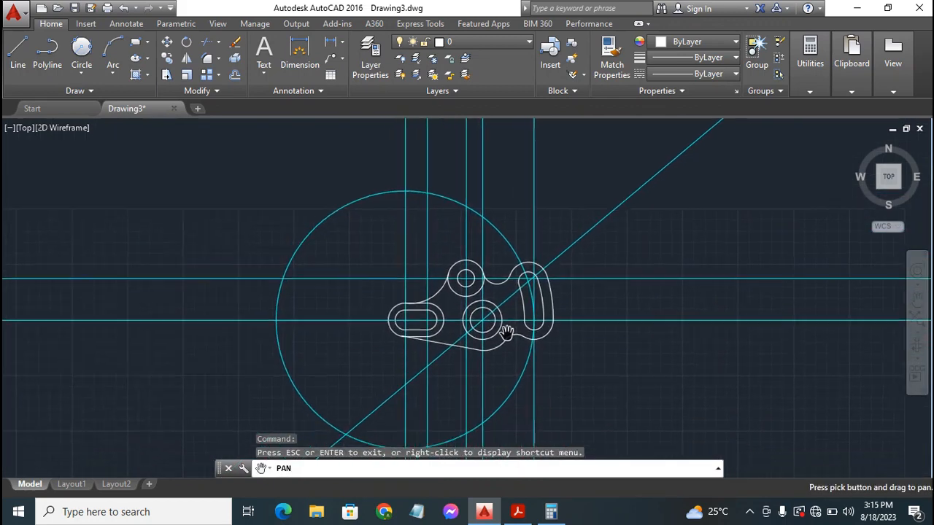
scroll(538, 319, "up", 4)
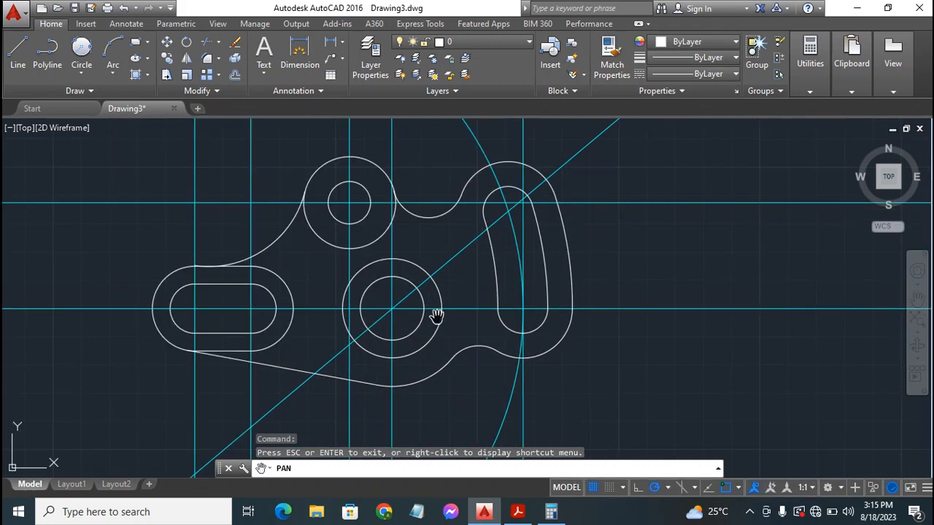
left_click_drag(436, 316, 525, 322)
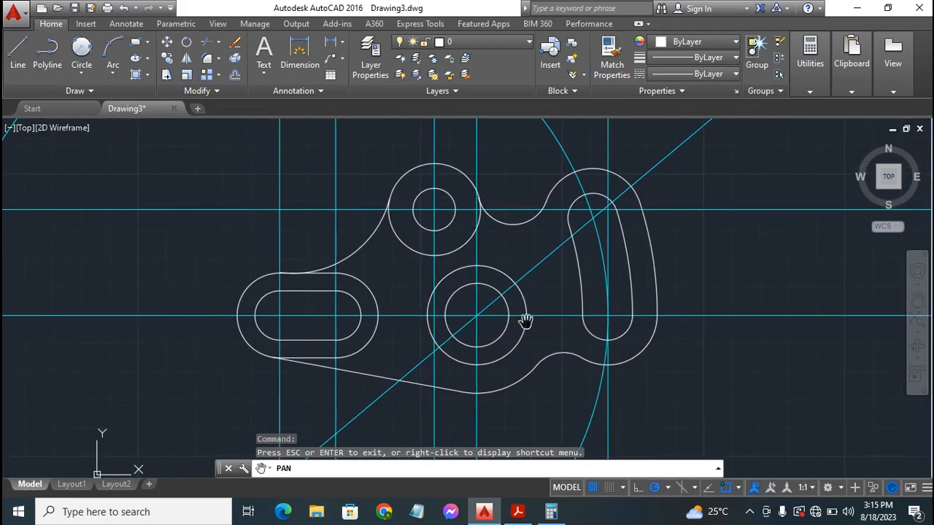
scroll(525, 321, "down", 2)
scroll(526, 322, "up", 2)
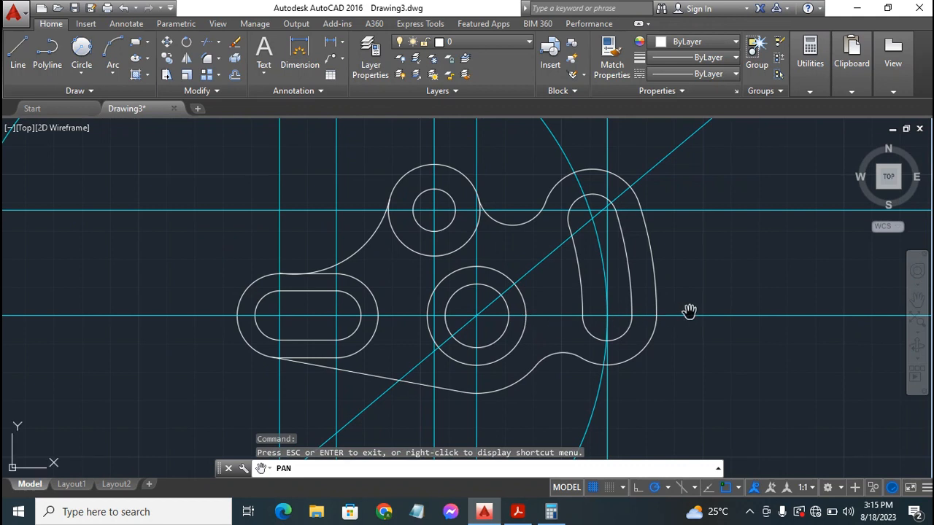
key("Escape")
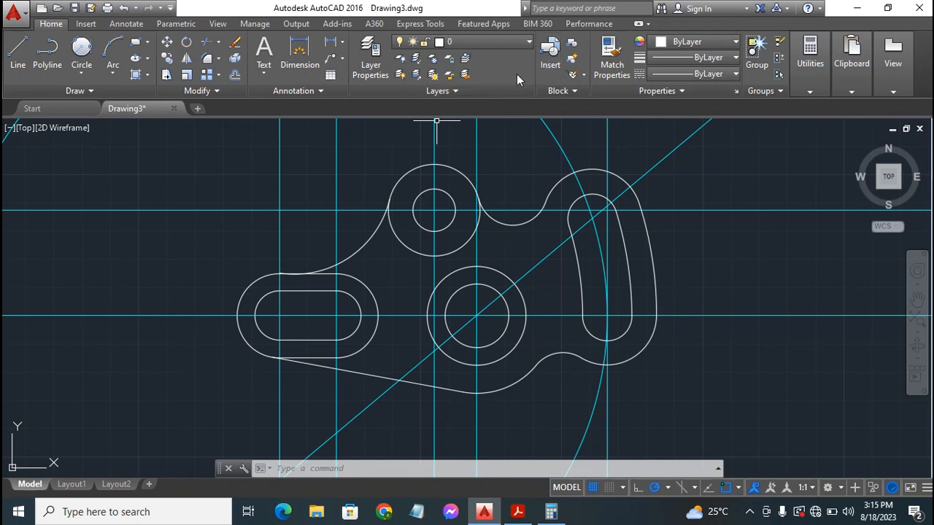
left_click(503, 43)
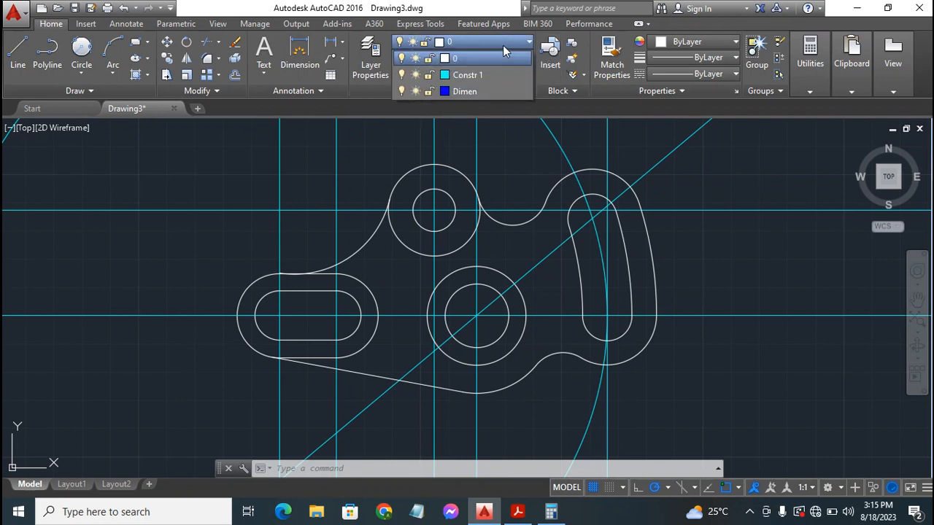
left_click(402, 76)
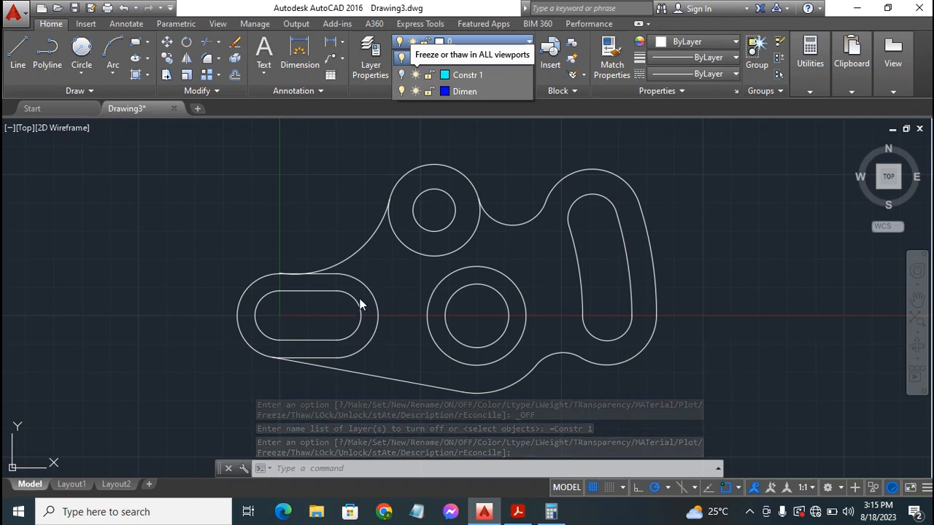
Trim the part of the concave arc that dips below the outer horizontal slot's upper edge, using all objects as cutting edges.
scroll(359, 304, "up", 6)
scroll(359, 305, "down", 2)
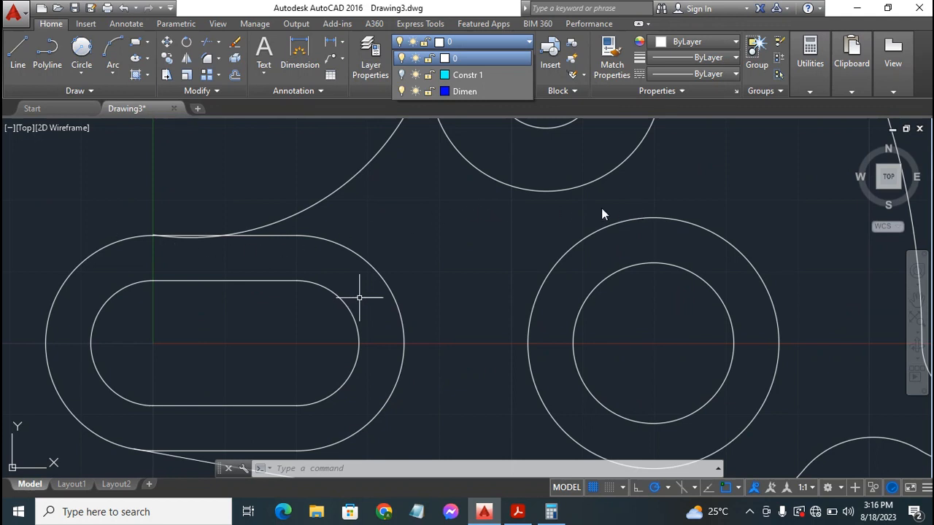
scroll(314, 215, "up", 2)
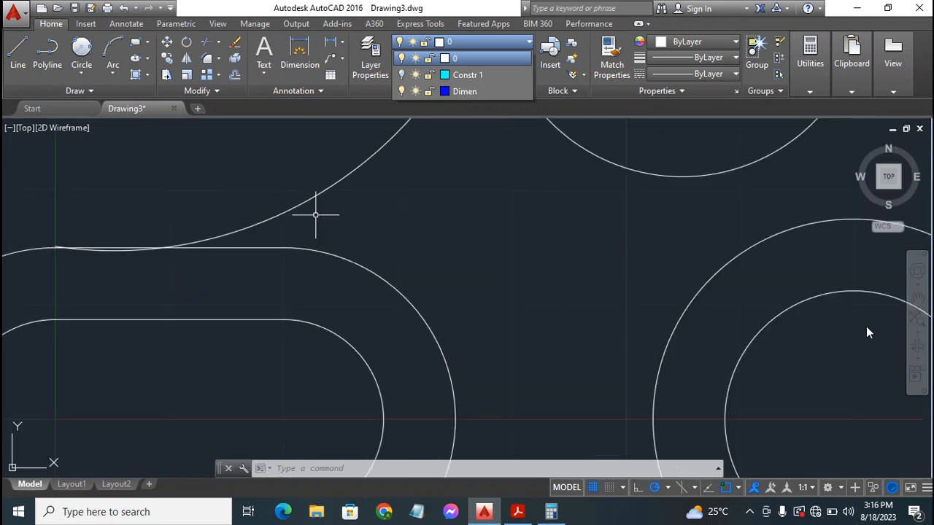
scroll(329, 253, "down", 2)
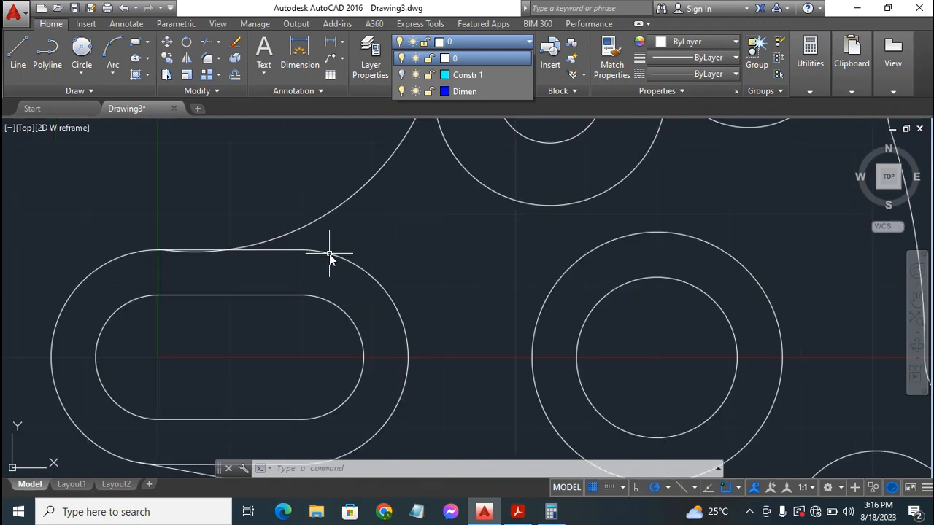
scroll(329, 254, "up", 2)
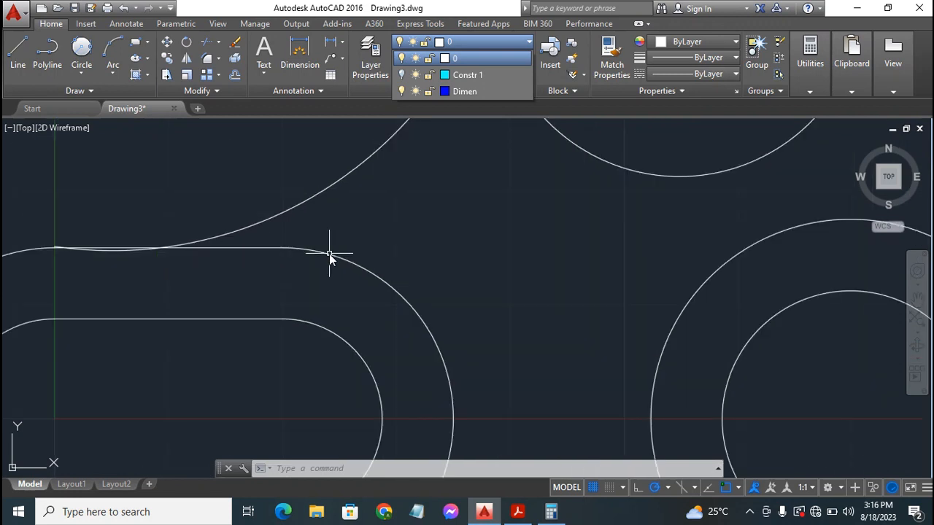
left_click(449, 224)
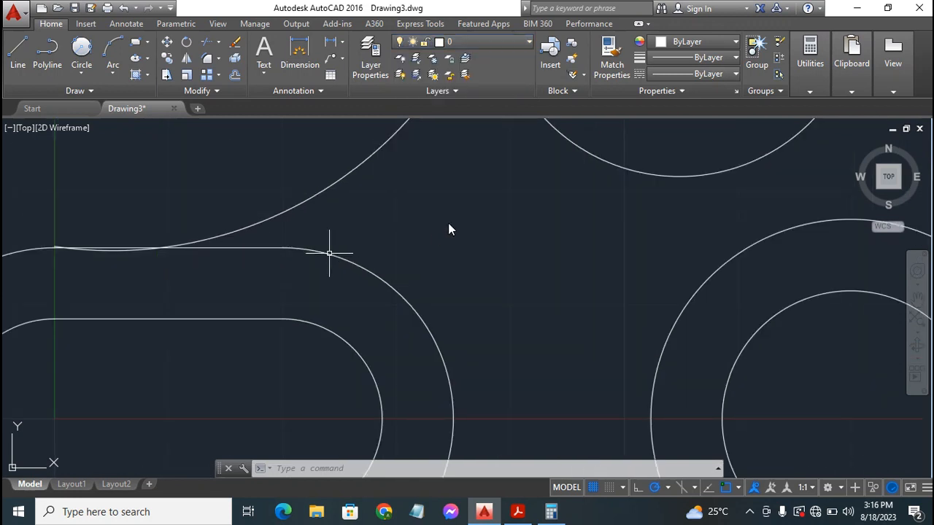
type("tr")
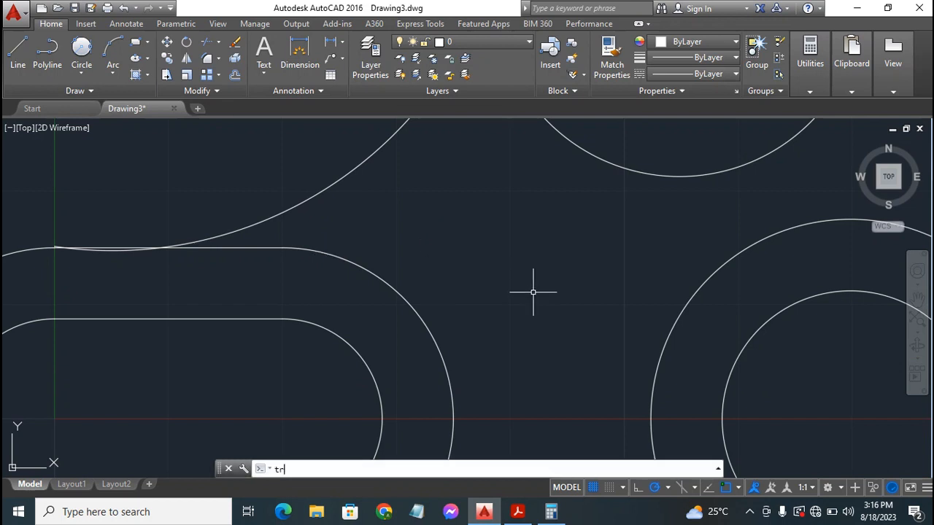
type("im")
key("Return")
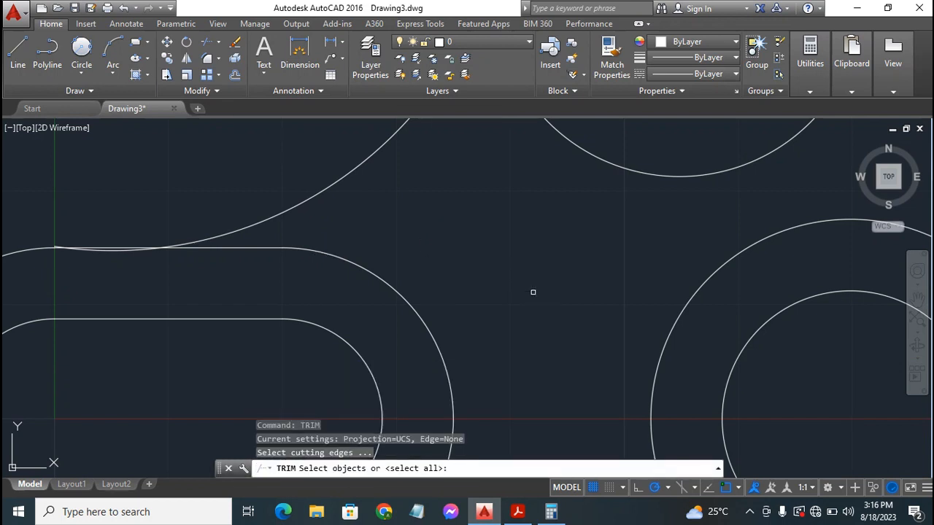
key("Return")
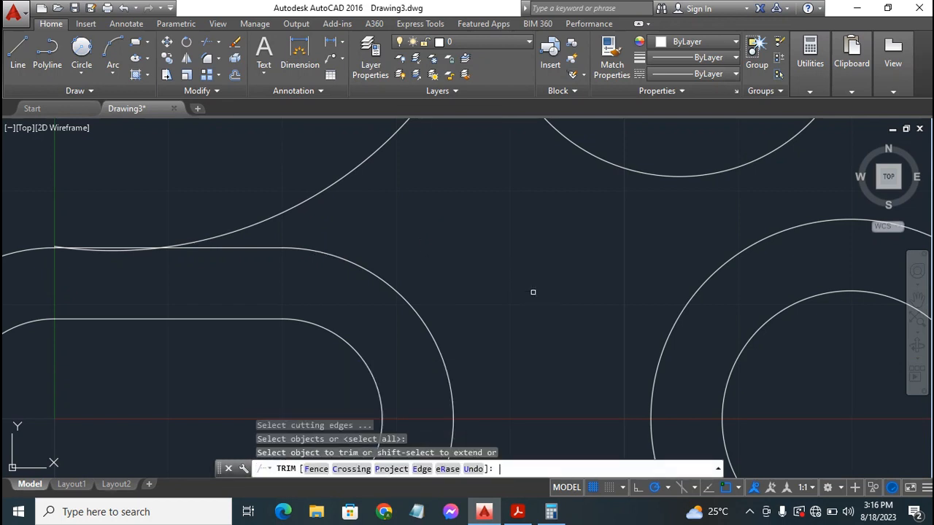
left_click(128, 250)
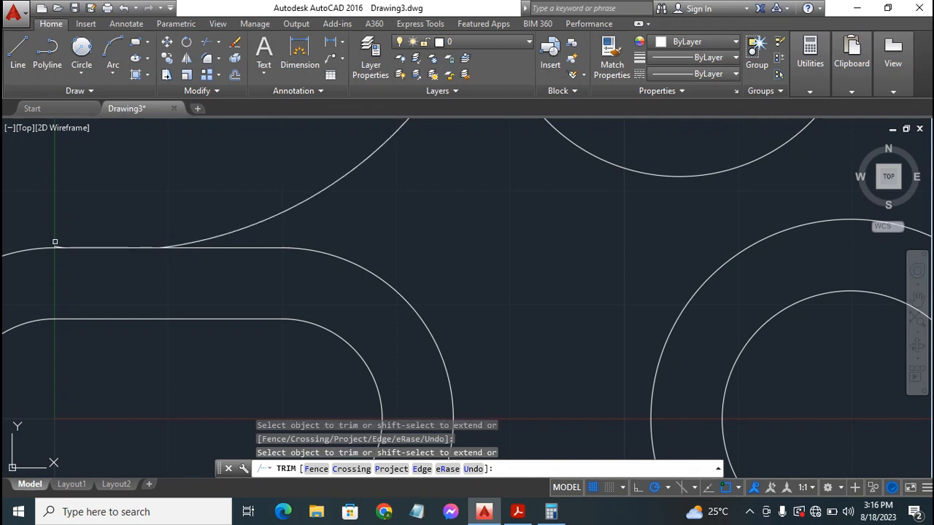
End the trim command and erase the leftover arc fragment at the left end of the outer slot's upper edge.
left_click(56, 245)
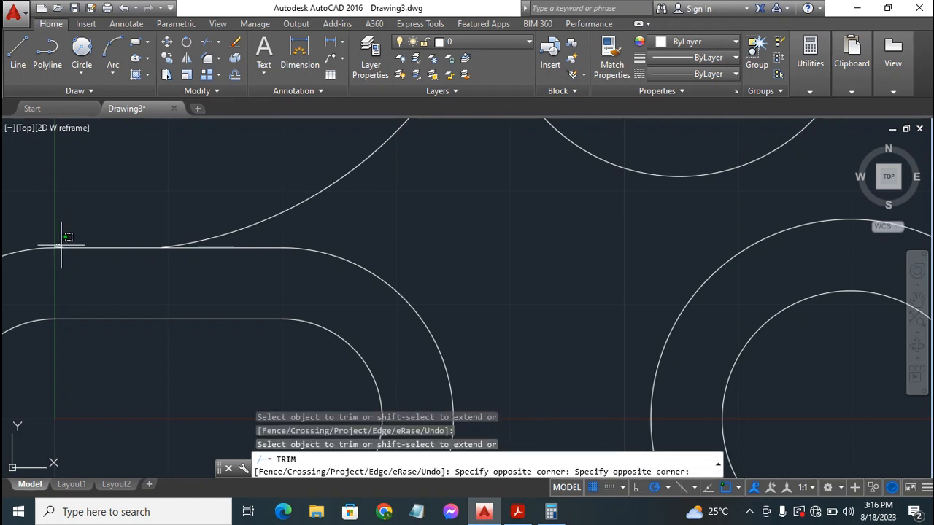
left_click(67, 240)
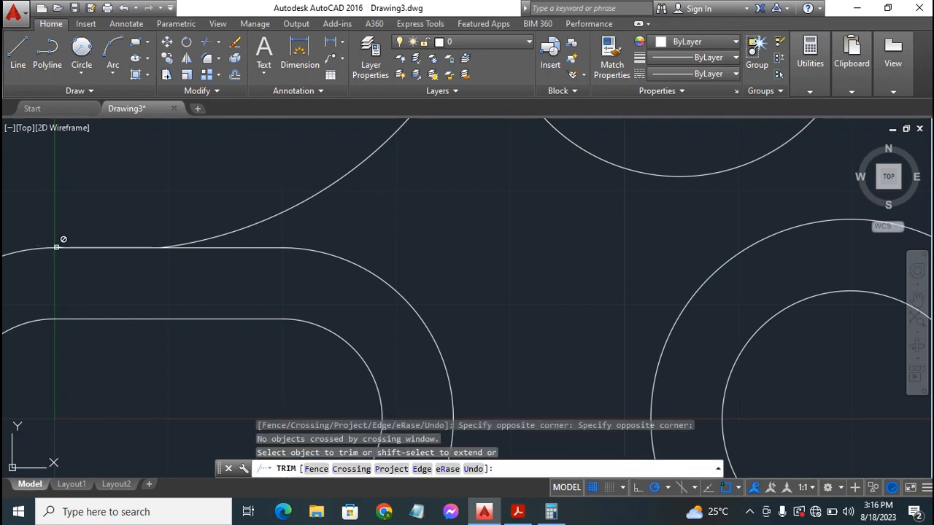
key("Escape")
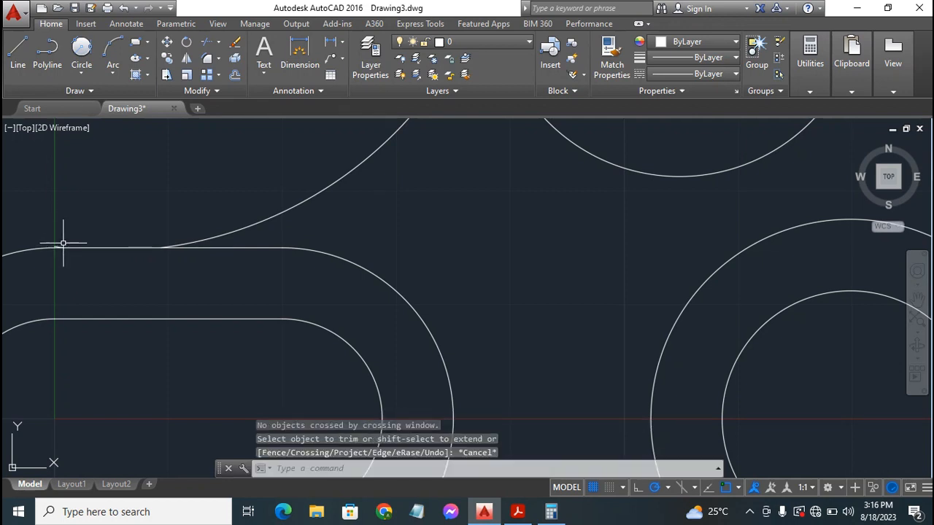
left_click(58, 247)
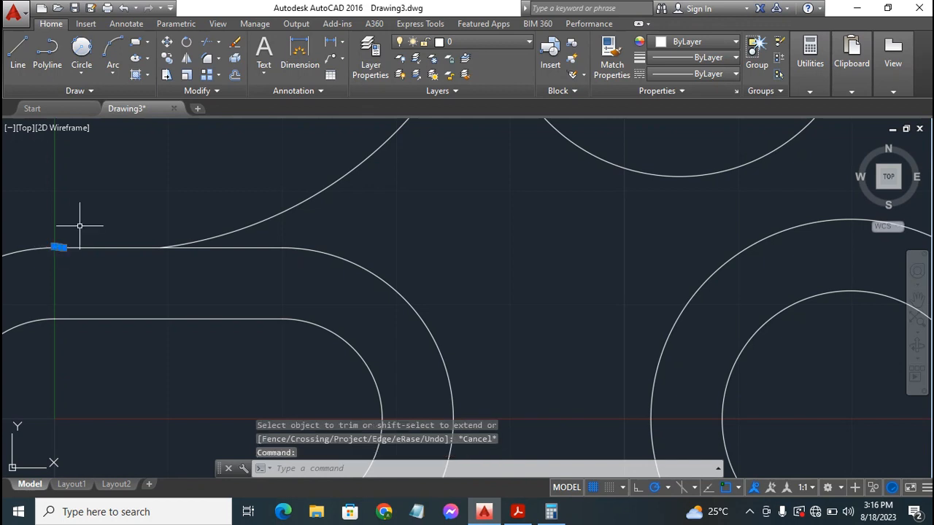
key("Delete")
Center the whole profile in the view and make Dimen the current layer.
scroll(95, 240, "down", 5)
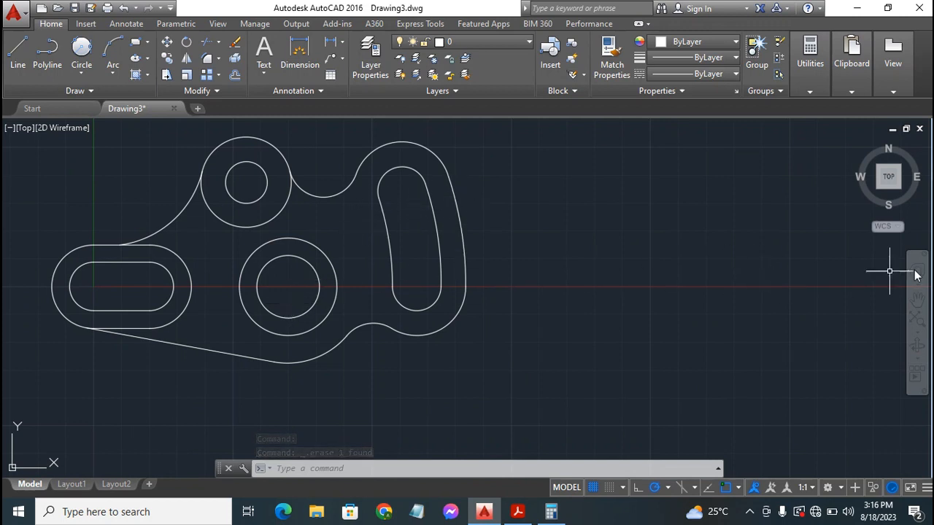
left_click(917, 298)
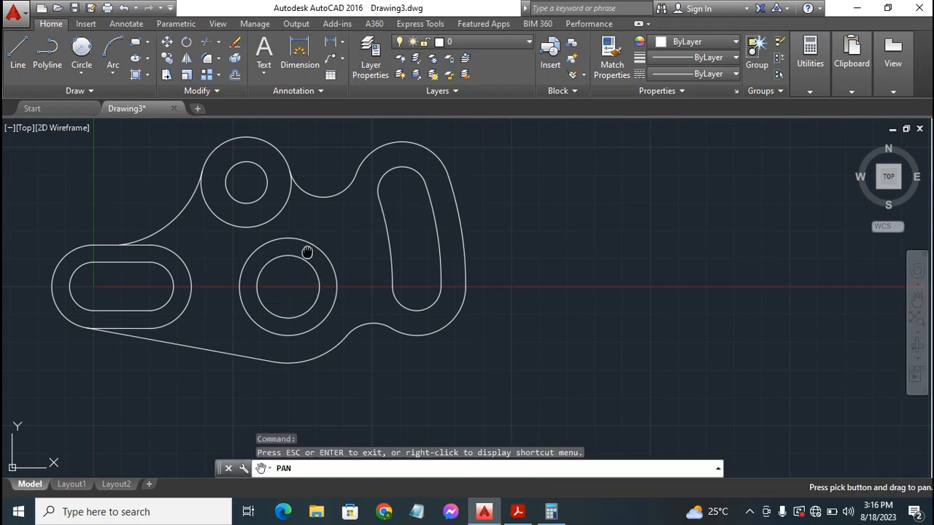
left_click_drag(307, 252, 475, 284)
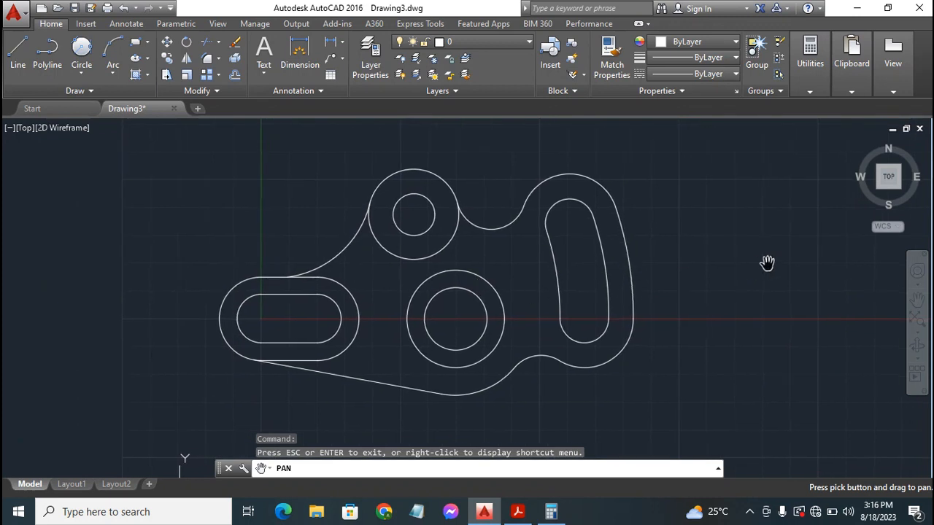
key("Escape")
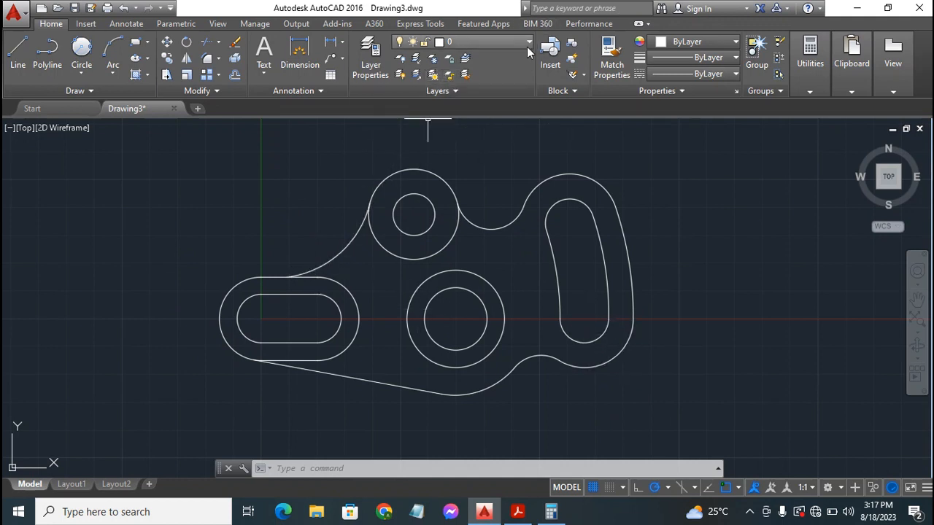
left_click(508, 42)
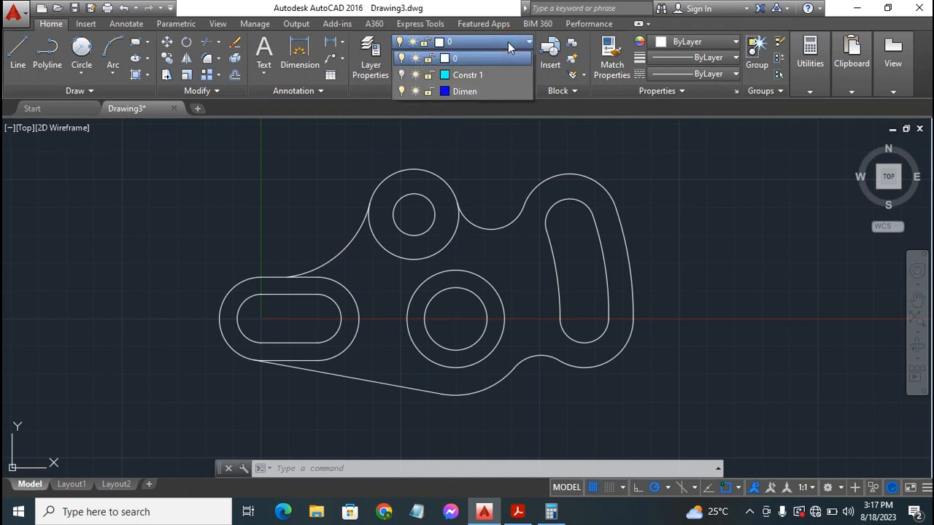
left_click(467, 91)
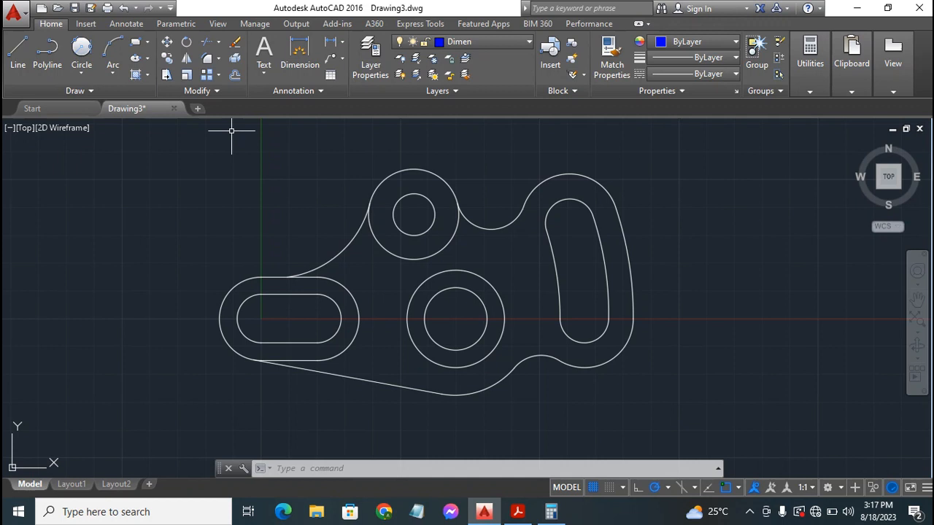
Add a radius dimension to the left end arc of the outer horizontal slot, placing its text outside the profile.
left_click(301, 51)
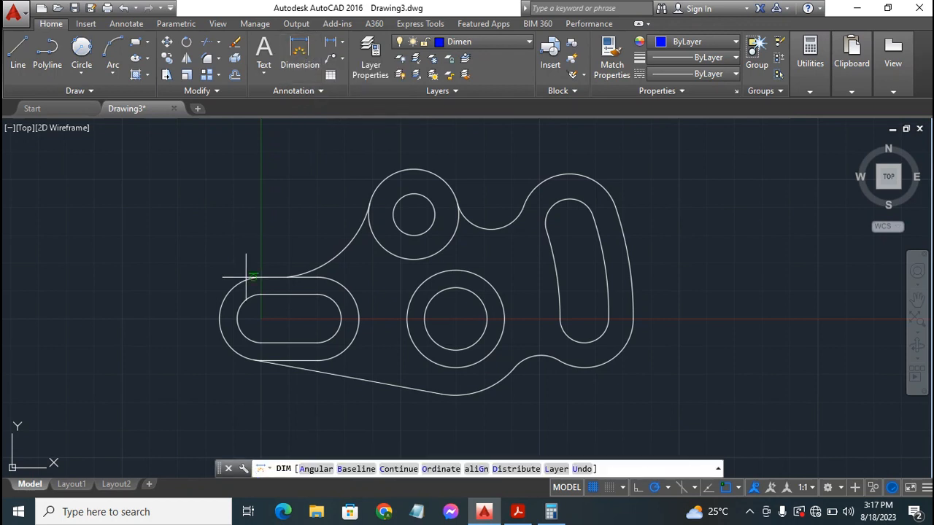
left_click(217, 317)
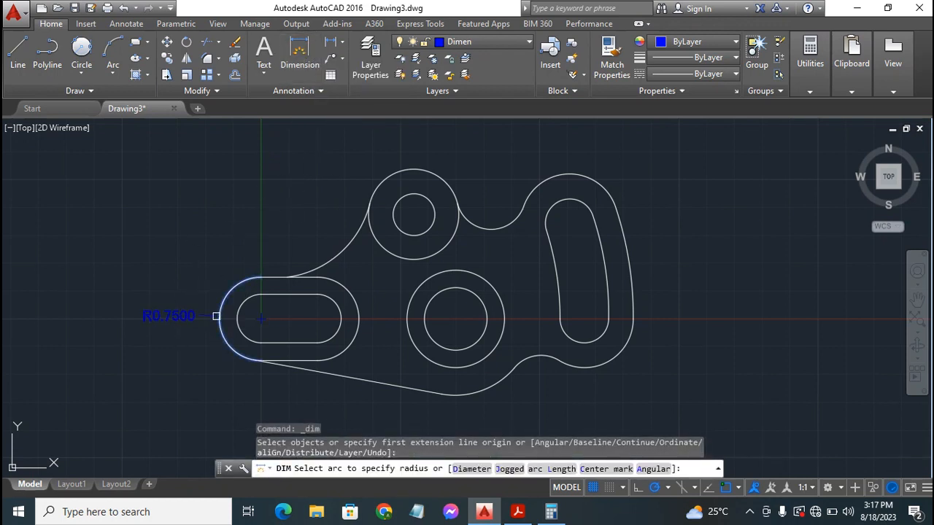
left_click(219, 316)
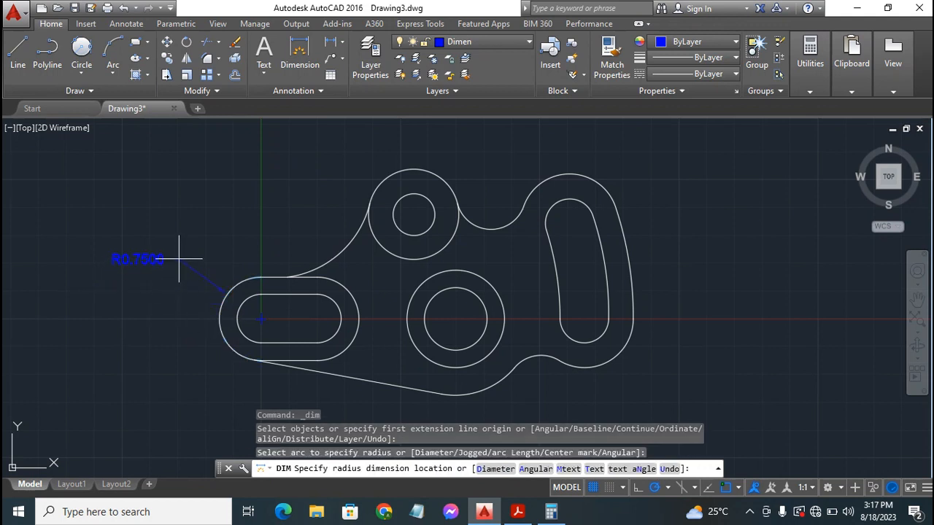
left_click(185, 295)
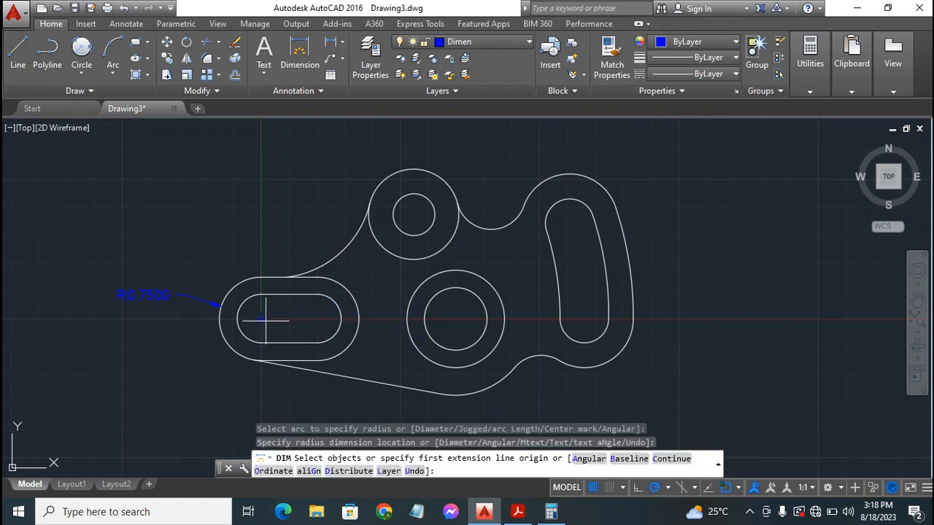
Turn off object snap and dimension the radius of the inner horizontal slot's left end arc, with the text outside the profile.
key("Return")
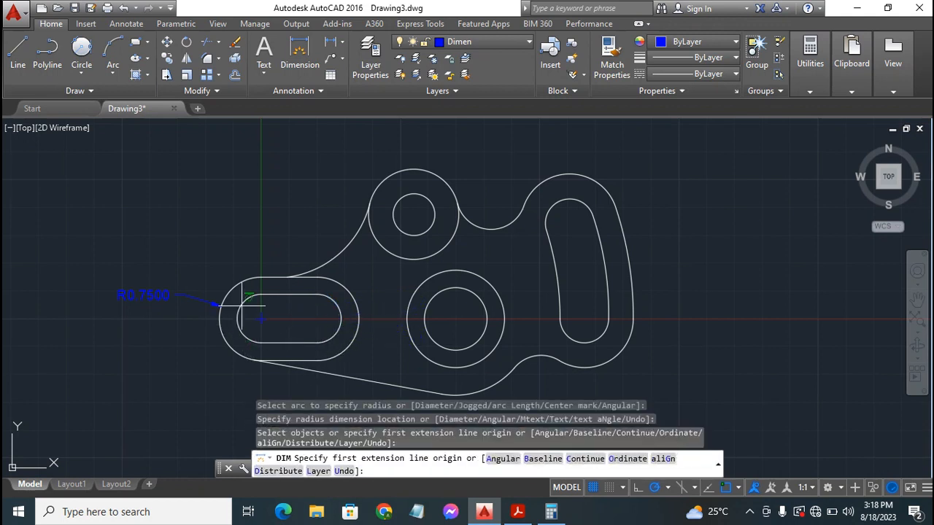
left_click(728, 489)
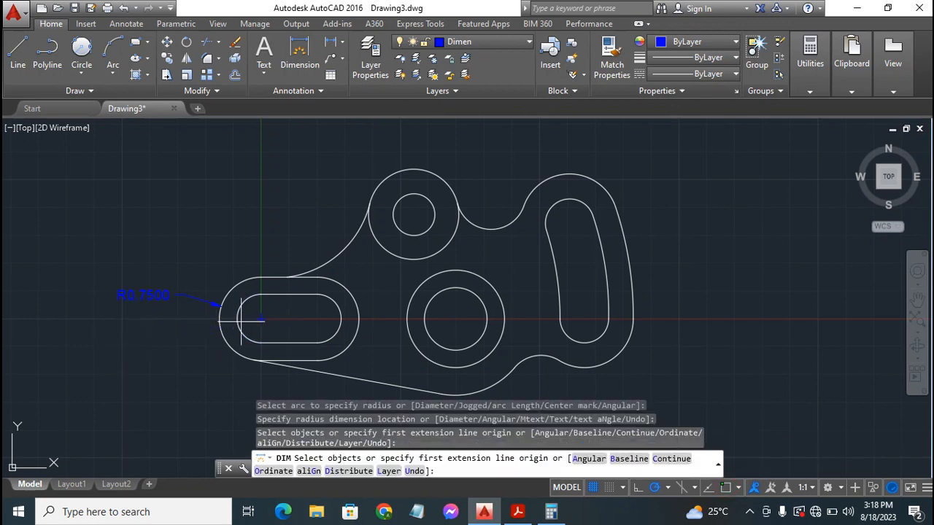
left_click(240, 321)
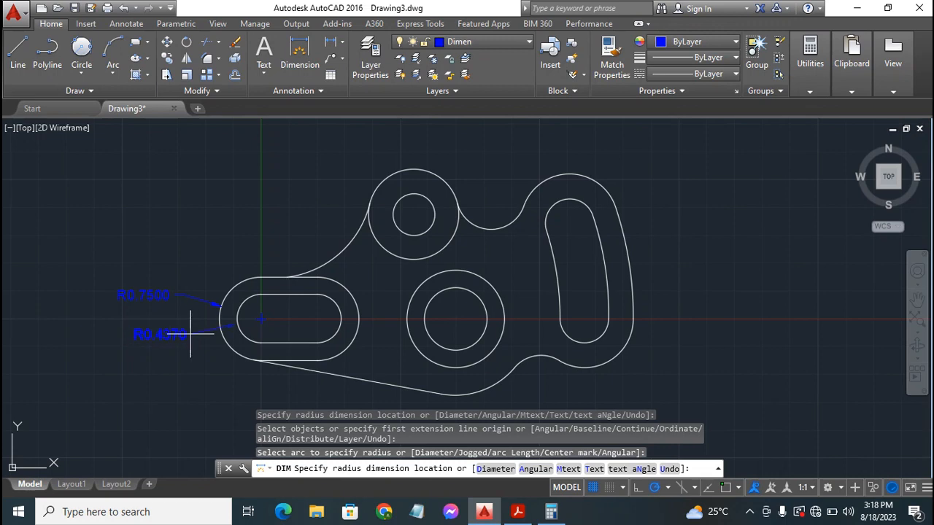
left_click(190, 333)
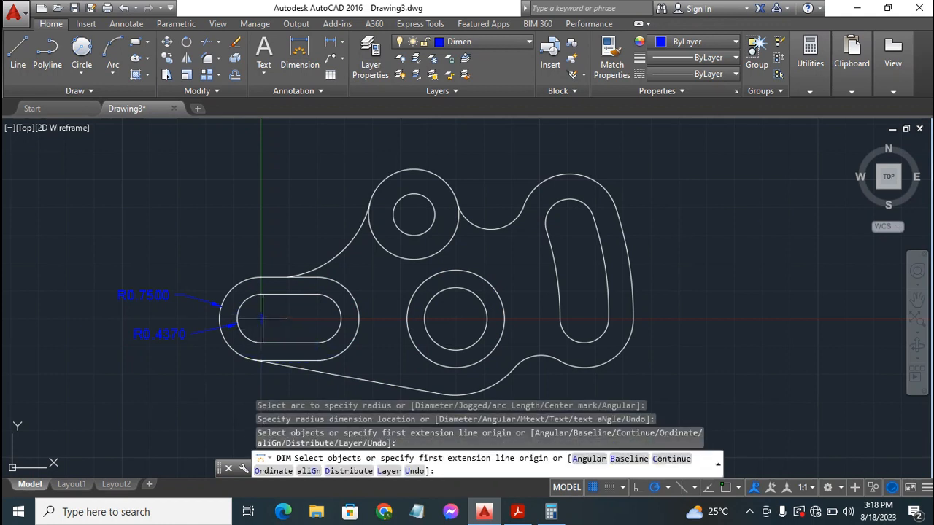
Turn on object snap with the Intersection mode enabled and try a linear dimension from the horizontal slot's left center.
left_click(731, 489)
left_click(738, 488)
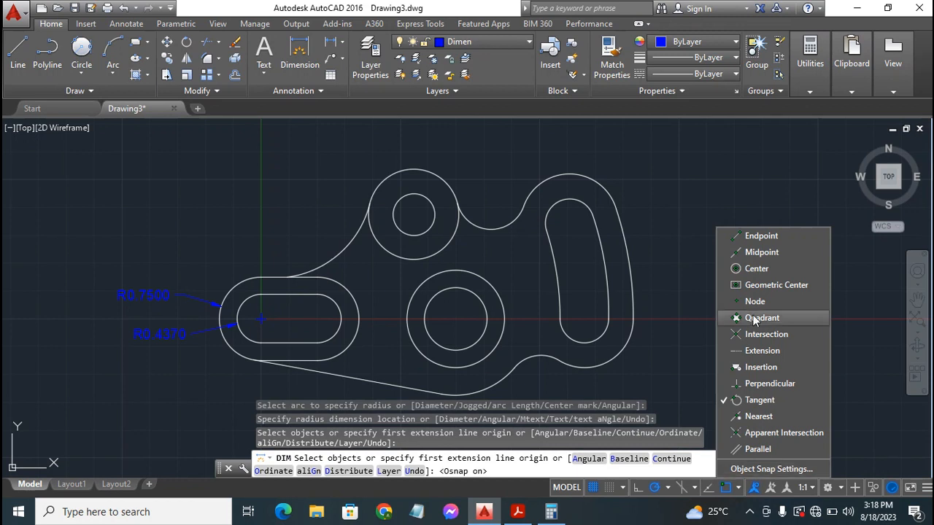
left_click(762, 336)
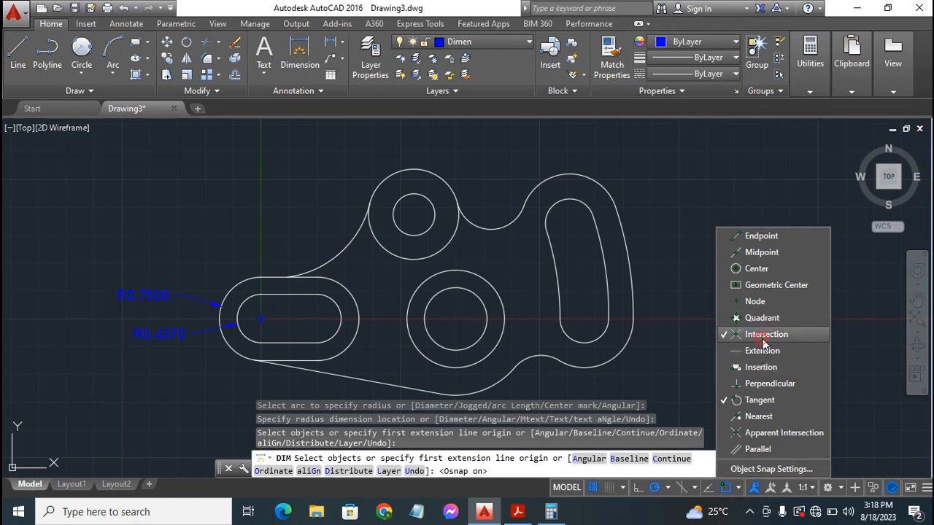
left_click(736, 488)
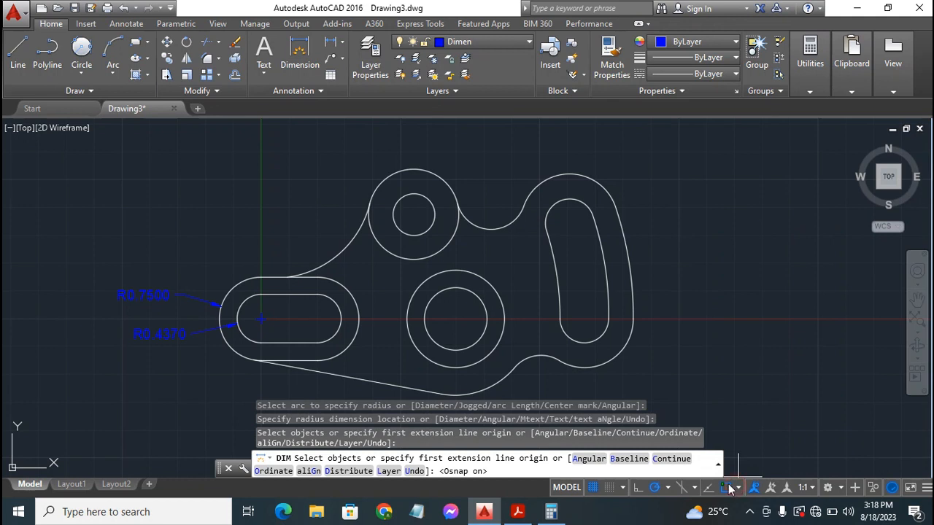
left_click(262, 319)
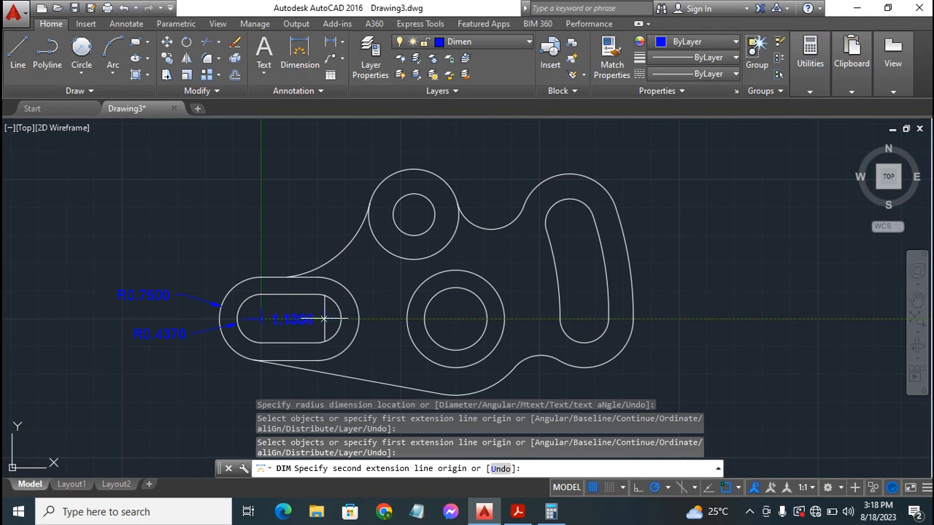
key("Escape")
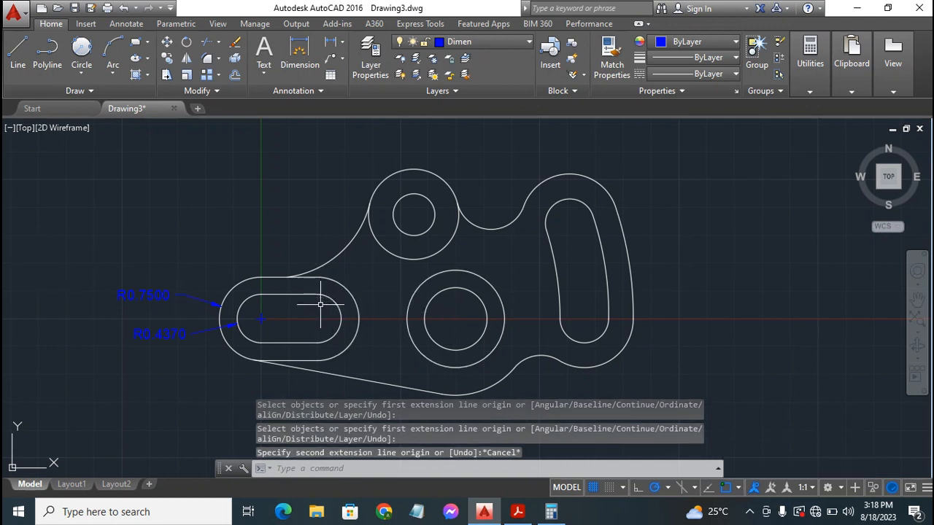
Add a radius dimension to the inner horizontal slot's right end arc, placing its text below the slot.
left_click(299, 52)
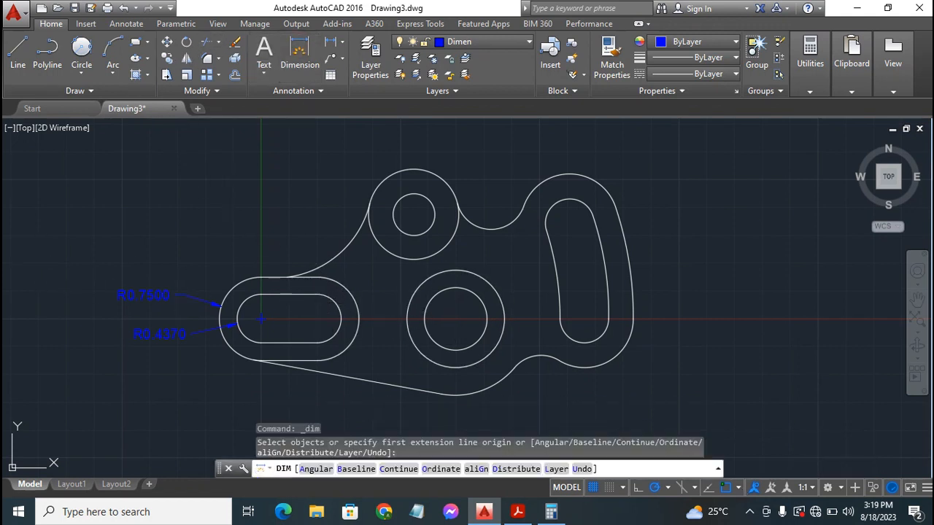
left_click(339, 319)
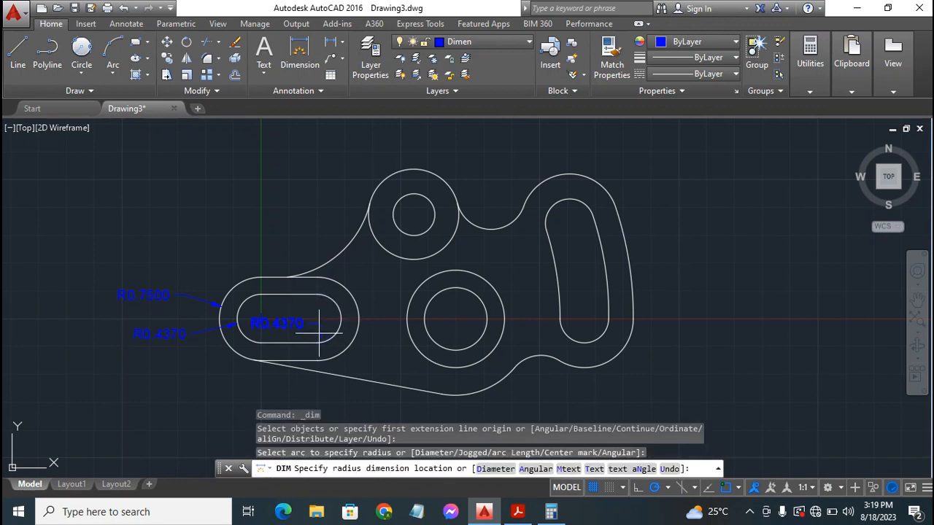
left_click(286, 391)
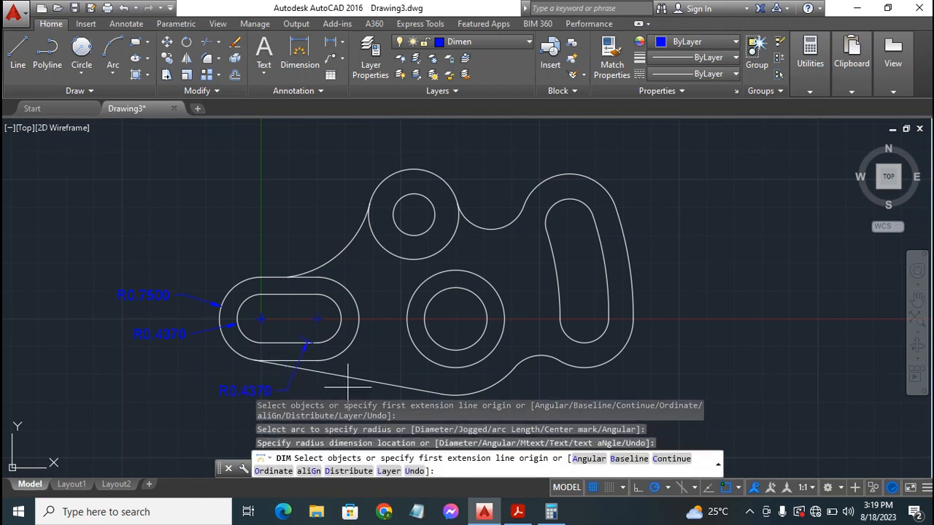
Add a horizontal linear dimension between the horizontal slot's left and right arc centers, placing it above the slot.
left_click(260, 319)
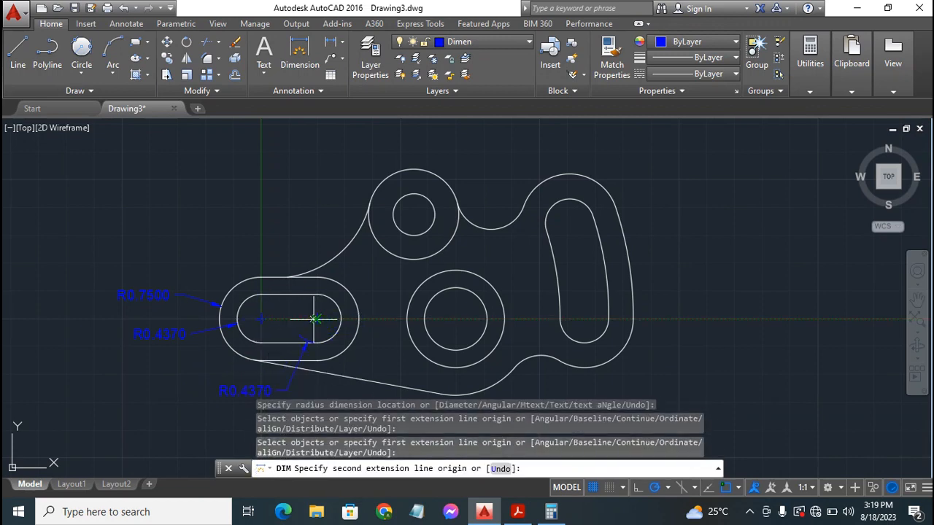
left_click(316, 319)
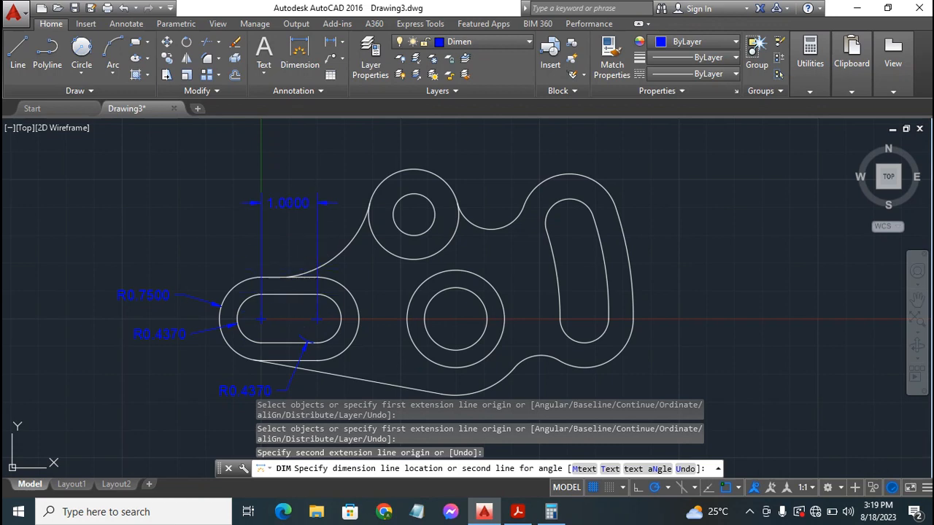
left_click(313, 203)
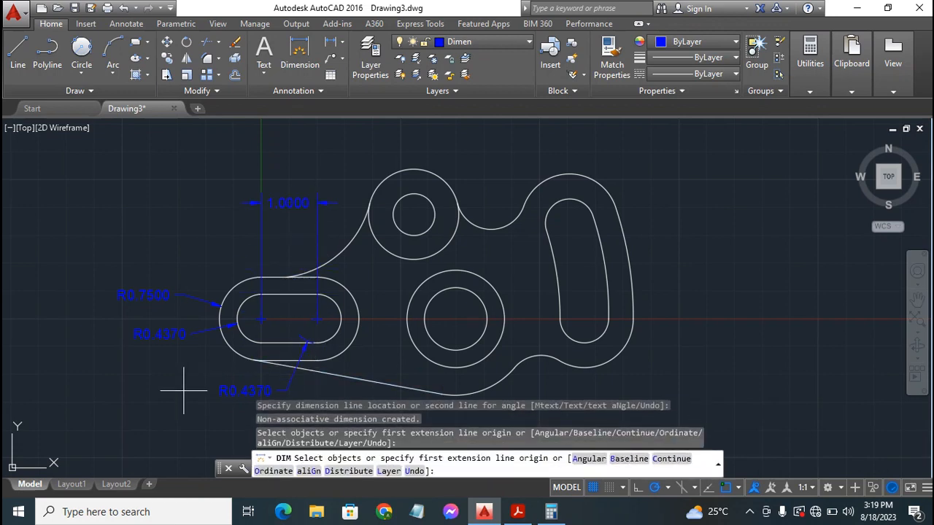
key("Escape")
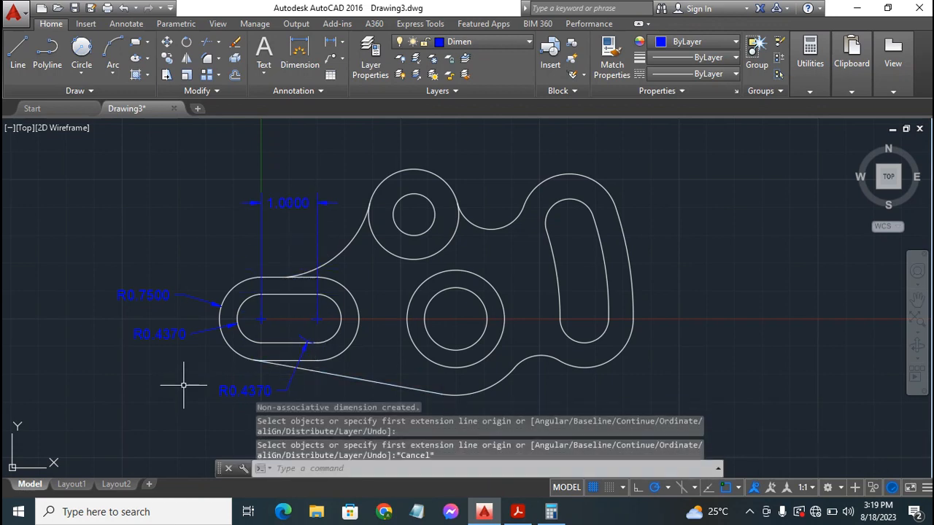
Delete the radius dimension on the inner slot's right end arc and move the center-to-center dimension below the slot.
left_click(298, 362)
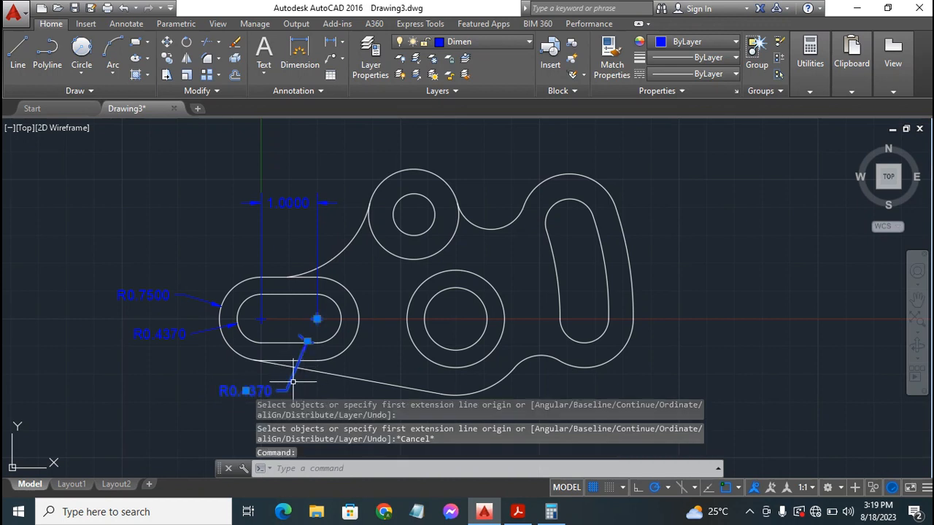
key("Delete")
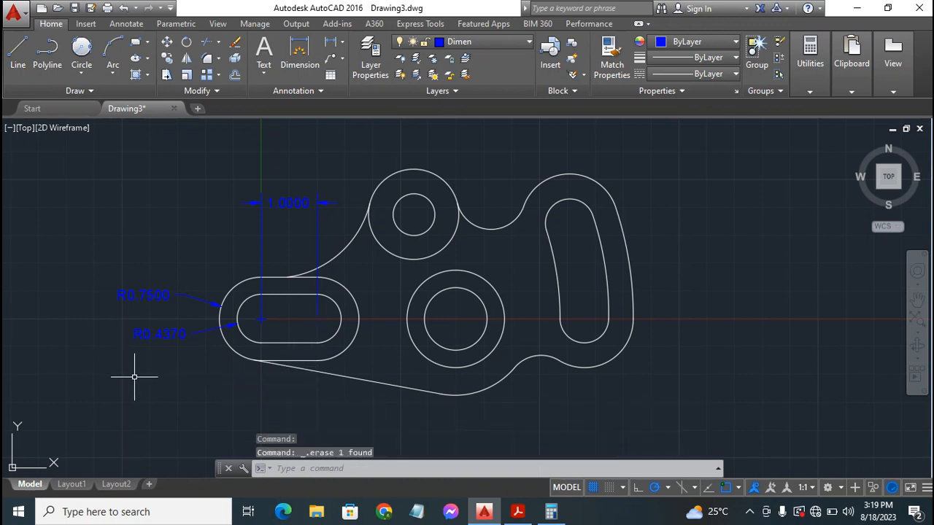
left_click(303, 202)
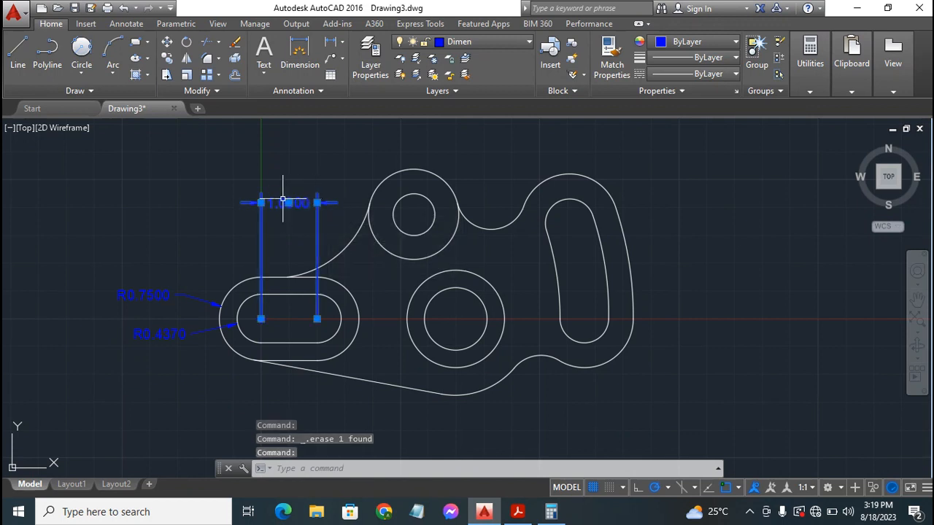
left_click(288, 202)
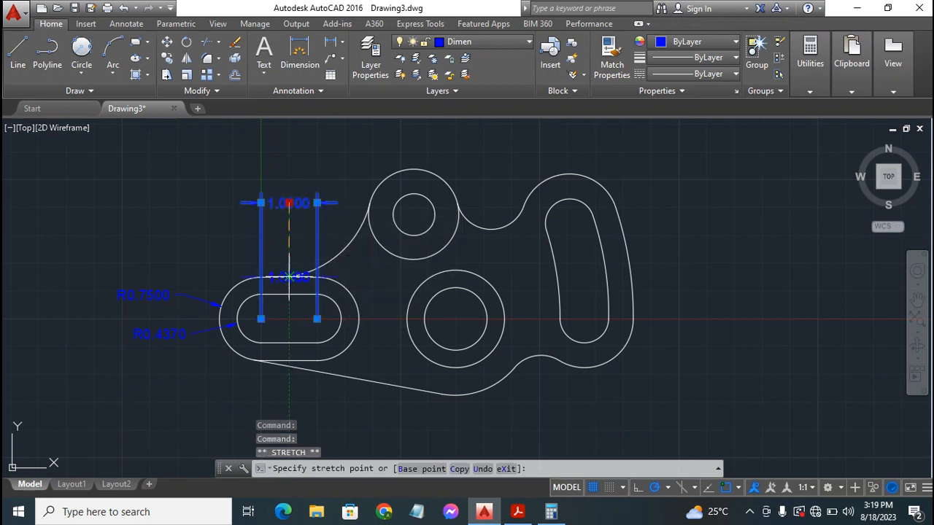
left_click(279, 394)
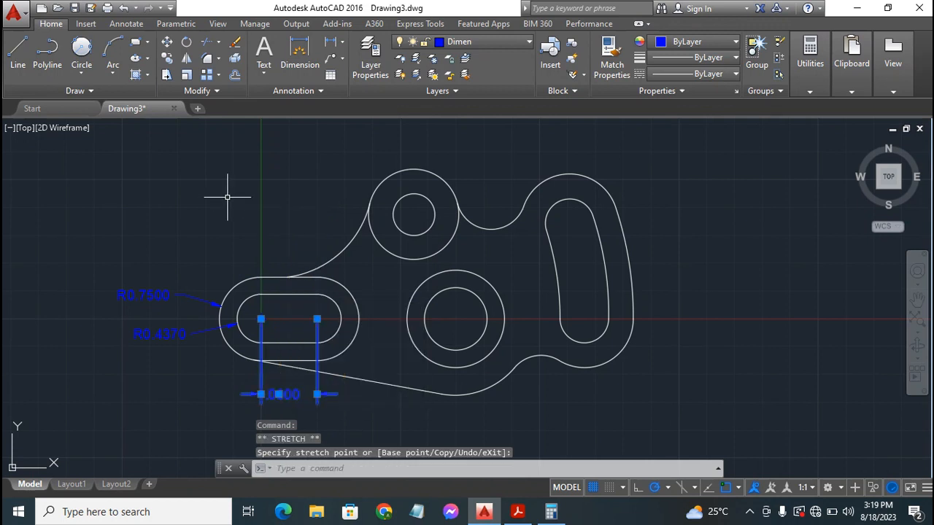
left_click(267, 173)
key("Escape")
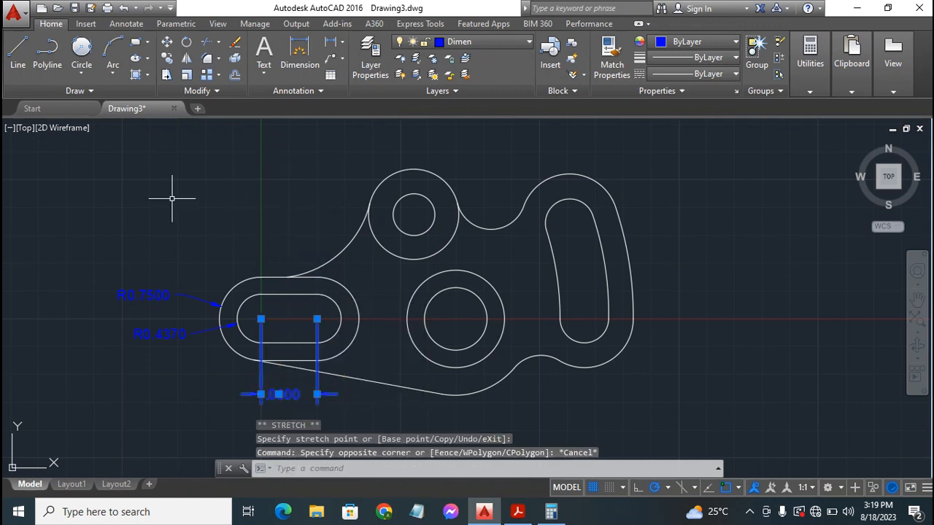
type("`")
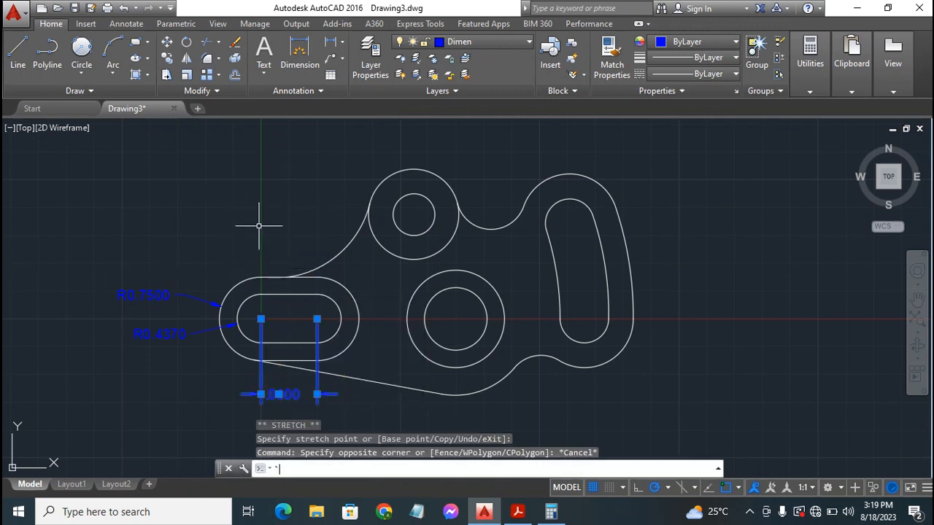
key("Escape")
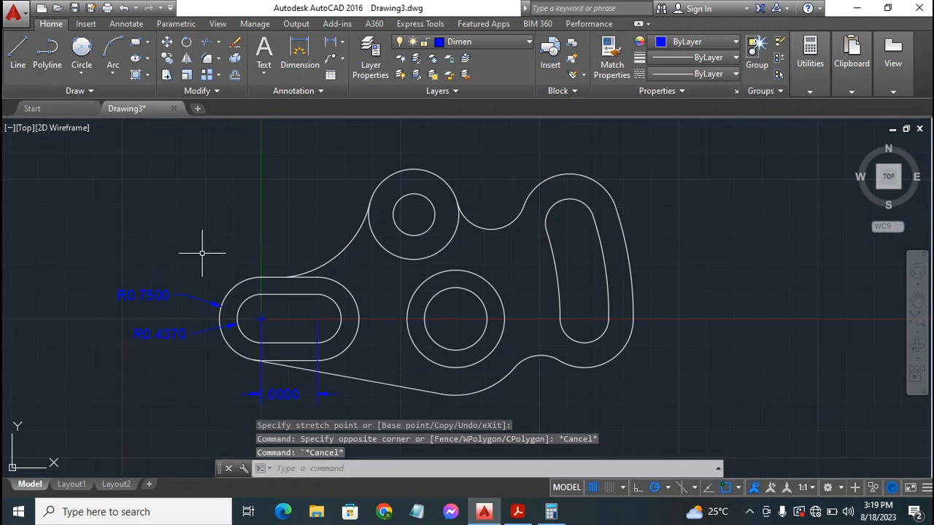
Shift the text of the slot's center-to-center dimension right so it clears the left extension line.
left_click(274, 395)
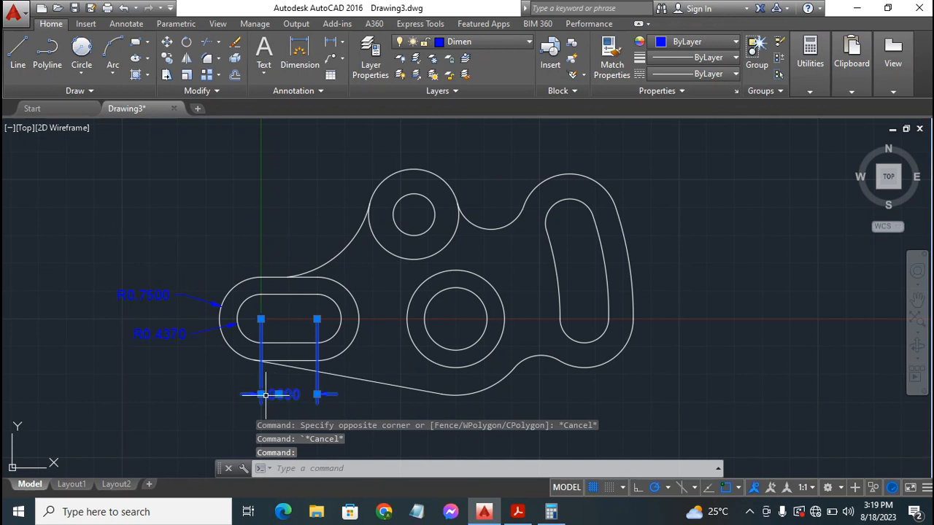
left_click(261, 395)
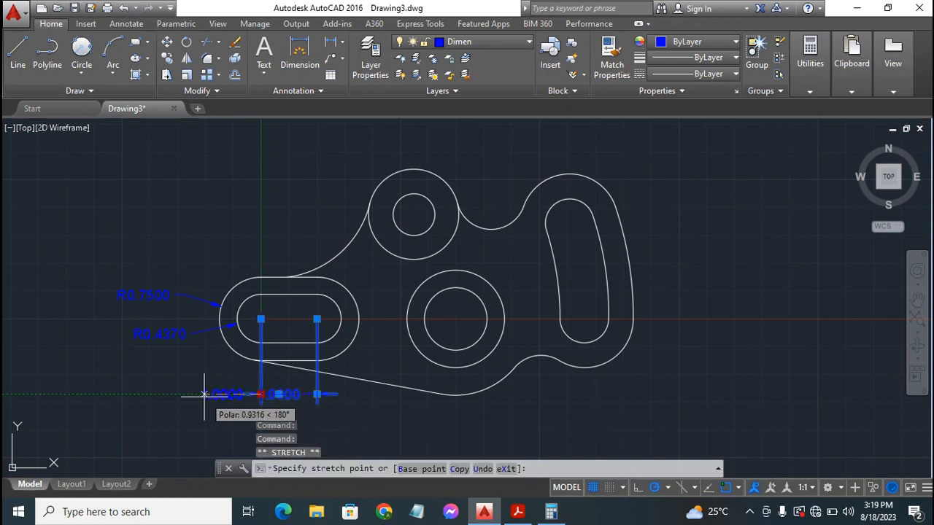
left_click(278, 394)
key("Escape")
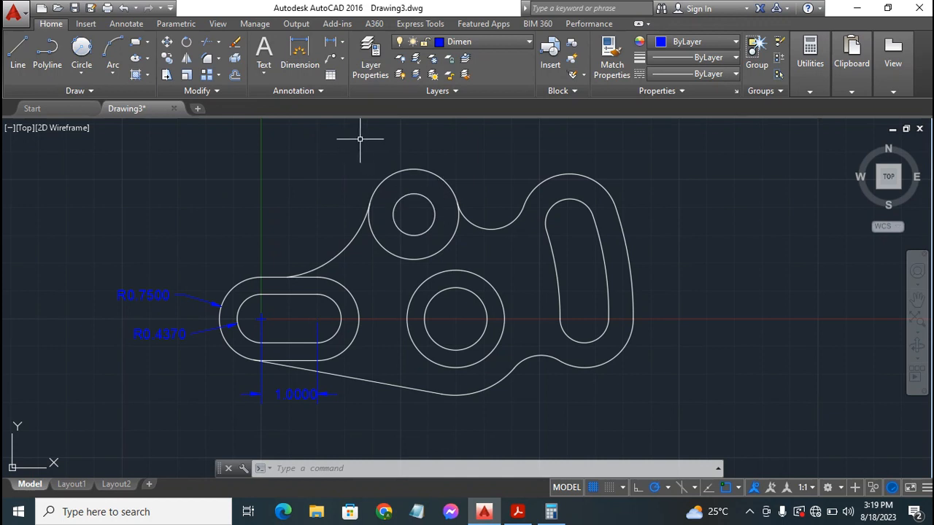
Modify the Standard dimension style to use a linear precision of 0.00 in its primary units.
left_click(307, 90)
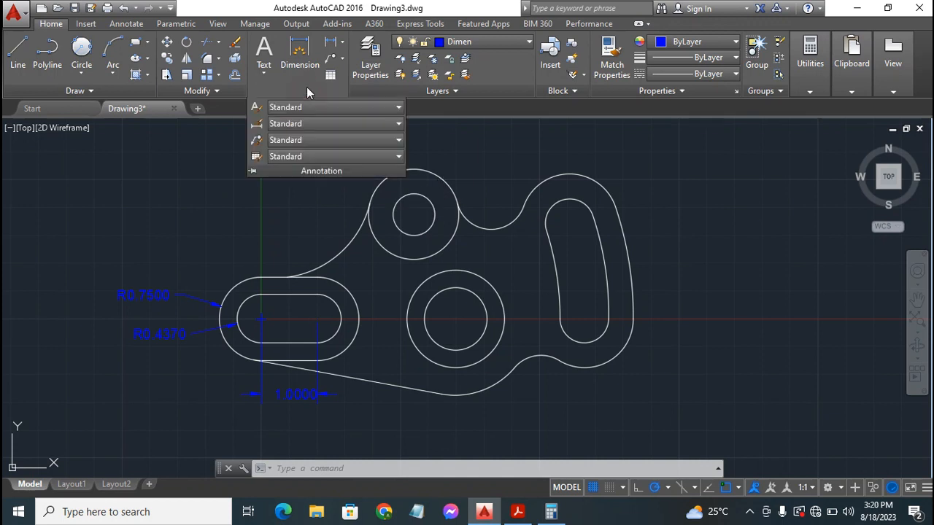
left_click(259, 125)
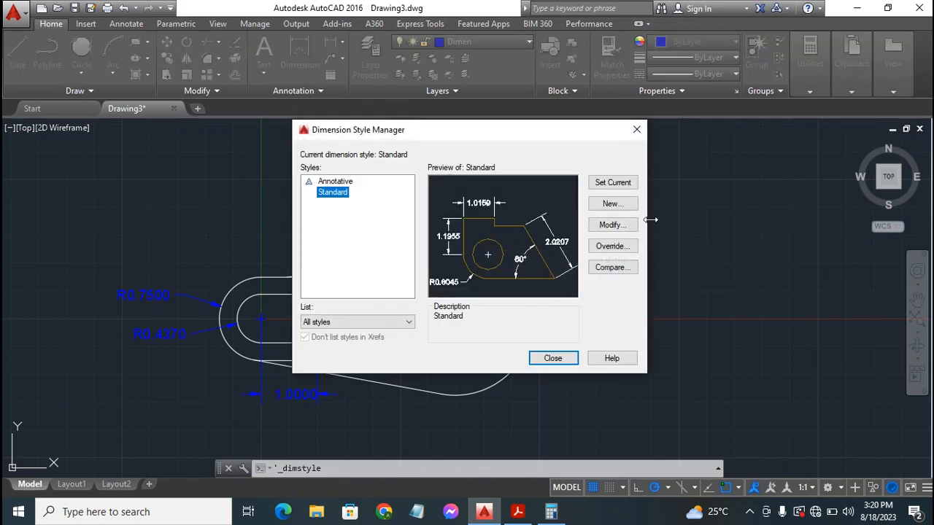
left_click(608, 227)
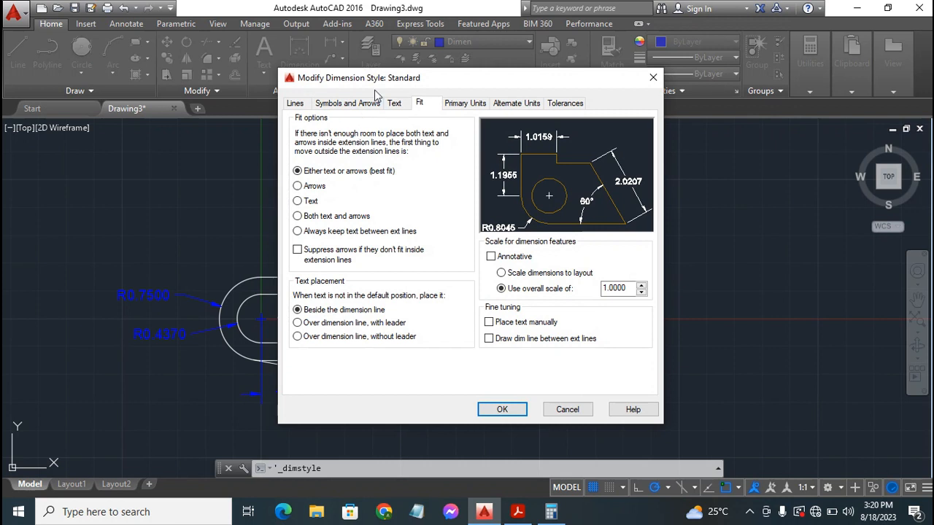
left_click(465, 103)
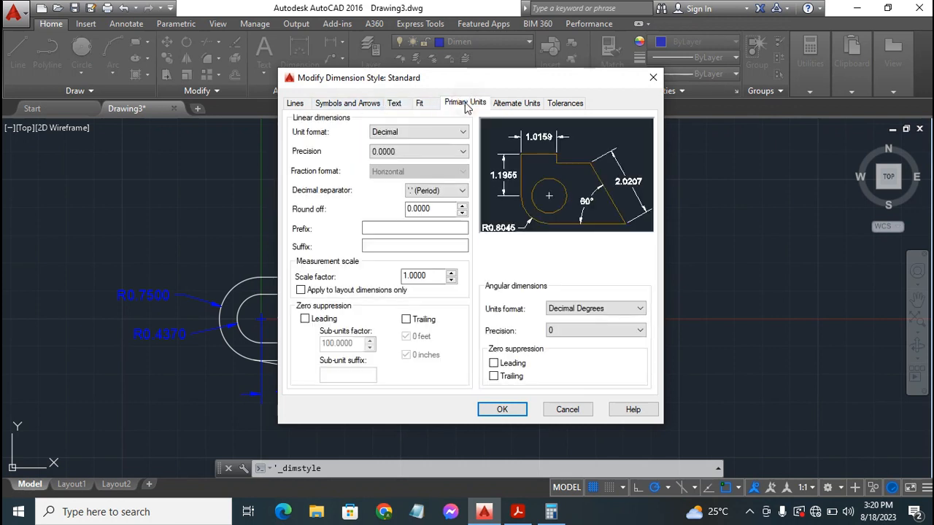
left_click(415, 153)
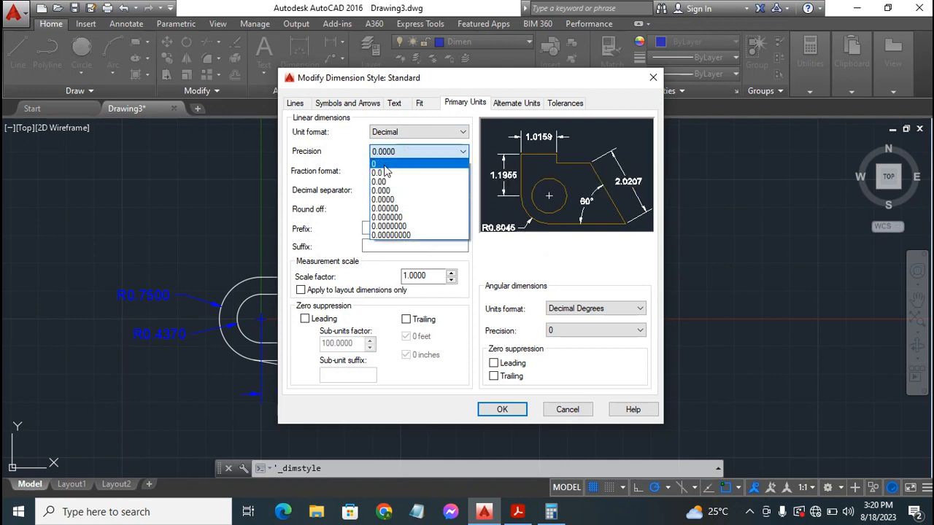
left_click(386, 182)
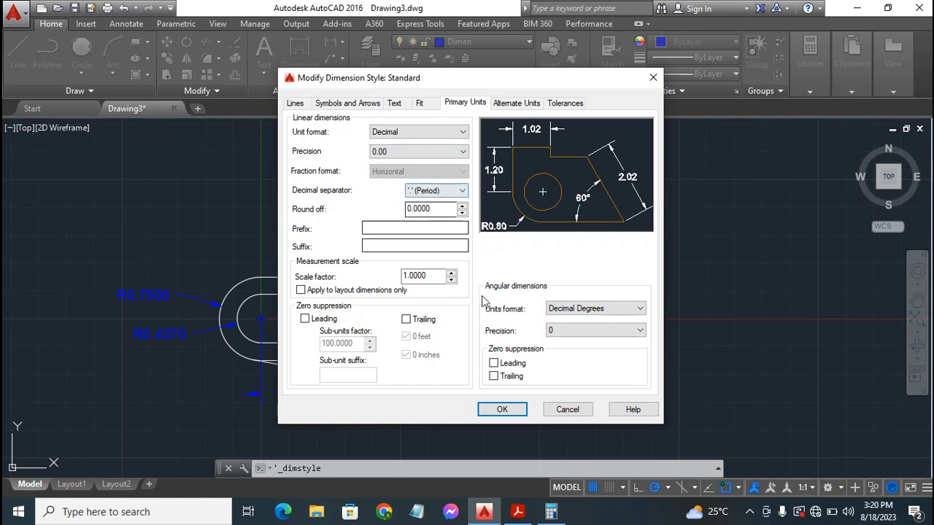
left_click(502, 410)
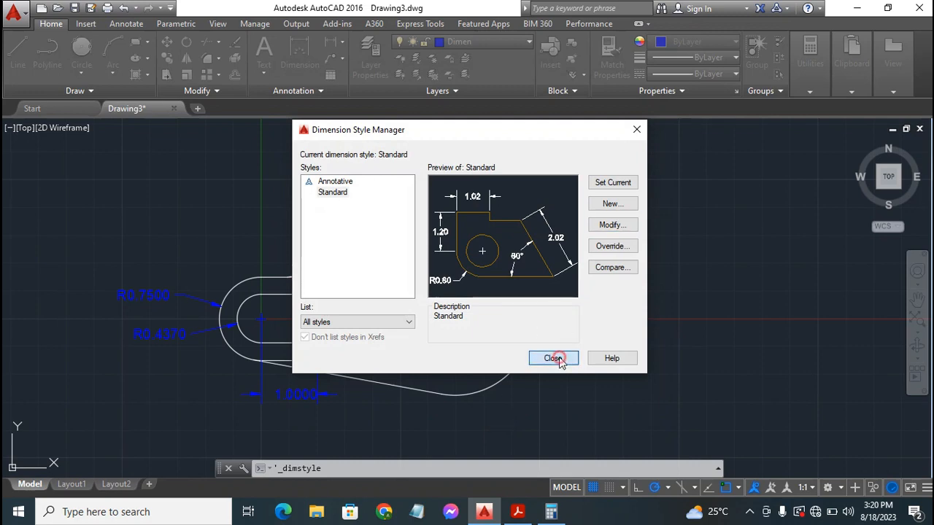
left_click(553, 359)
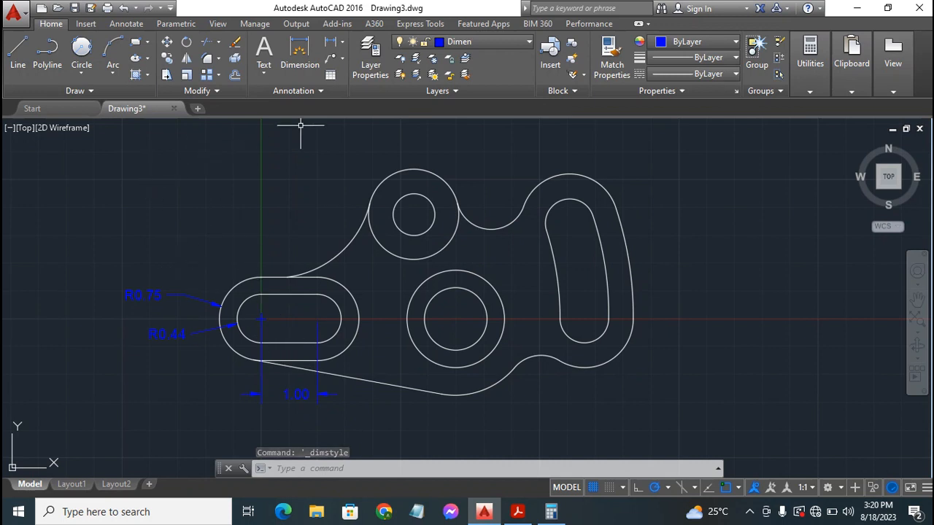
Add a radius dimension to the concave arc joining the horizontal slot to the upper circle, with the text outside the profile.
left_click(300, 57)
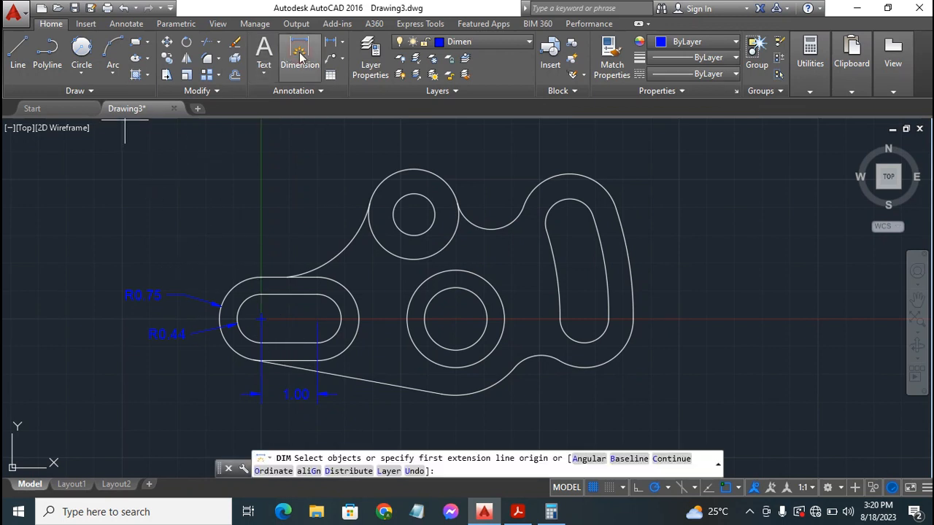
left_click(342, 246)
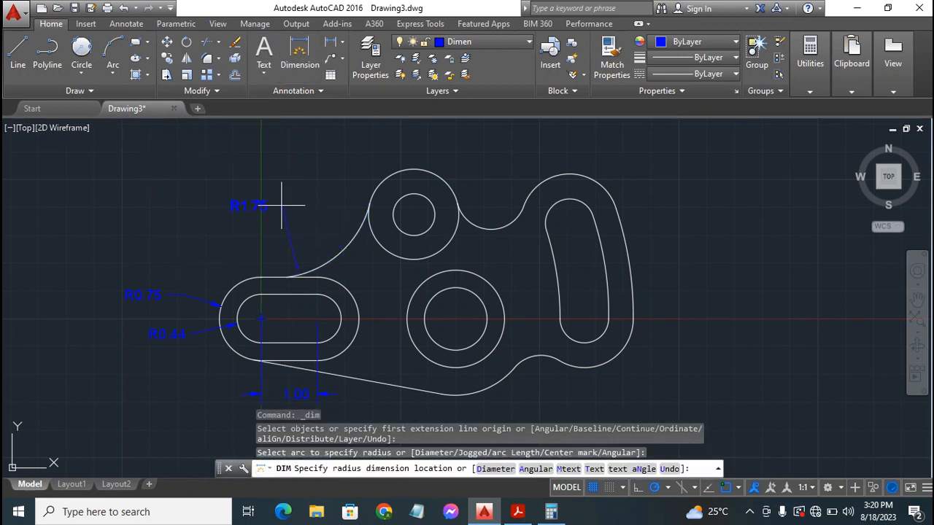
left_click(307, 209)
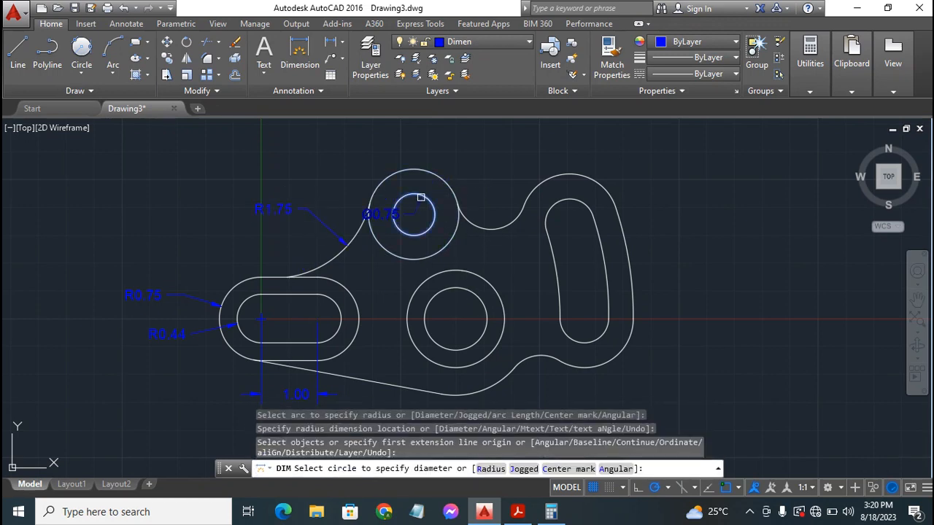
Add diameter dimensions to the inner and outer upper circles, placing both texts outside the profile to their upper left.
left_click(420, 197)
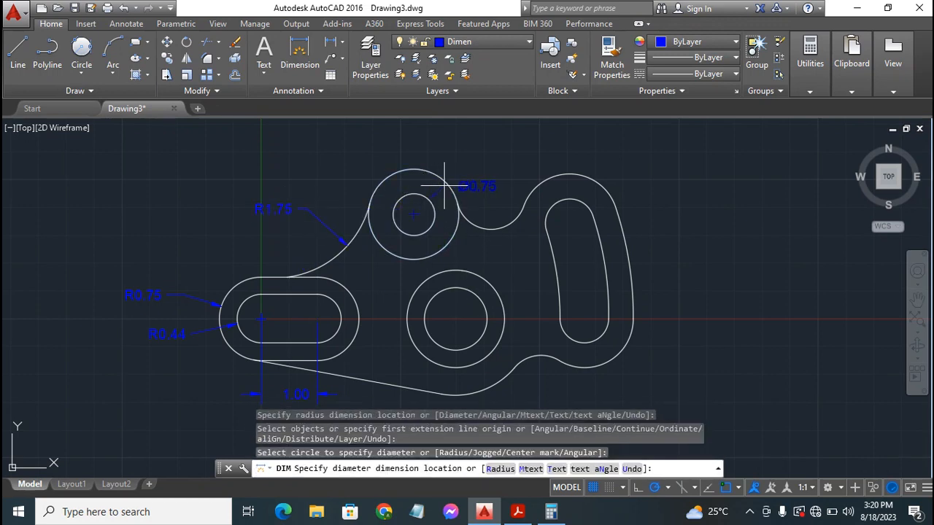
left_click(340, 166)
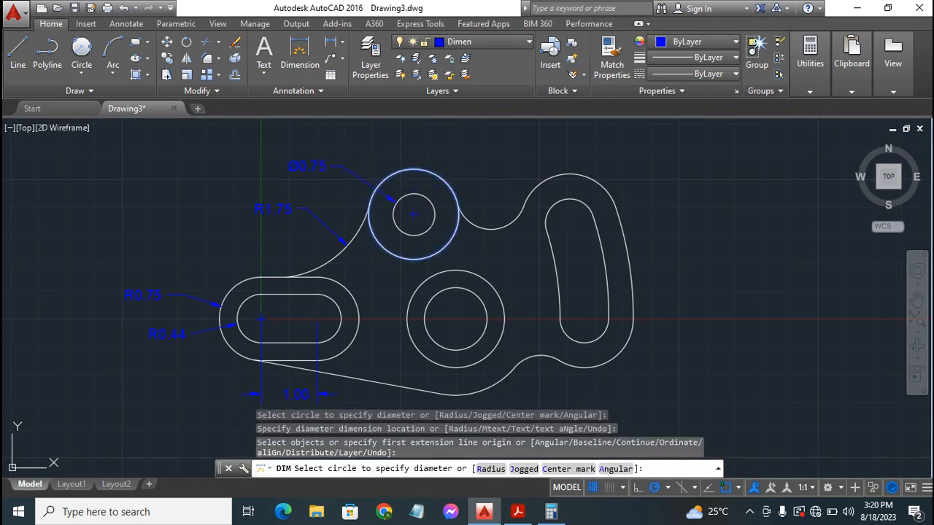
left_click(382, 182)
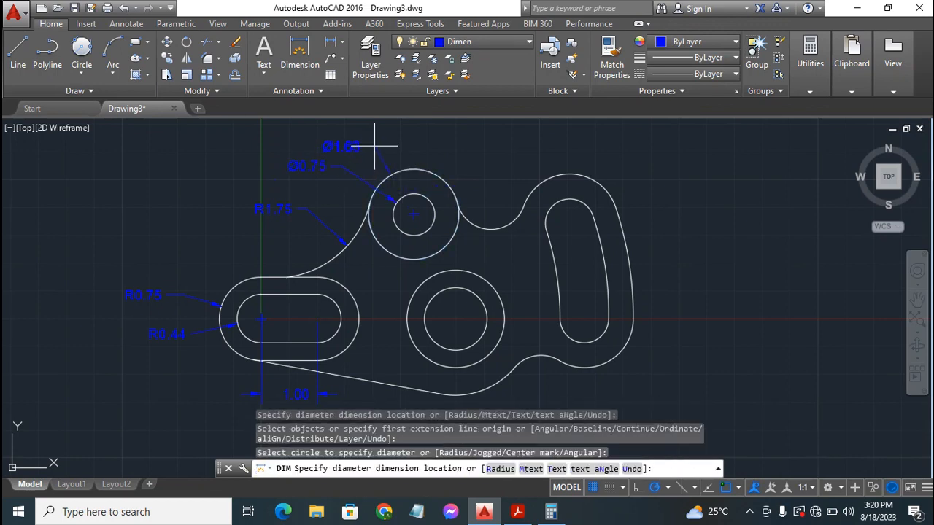
left_click(378, 145)
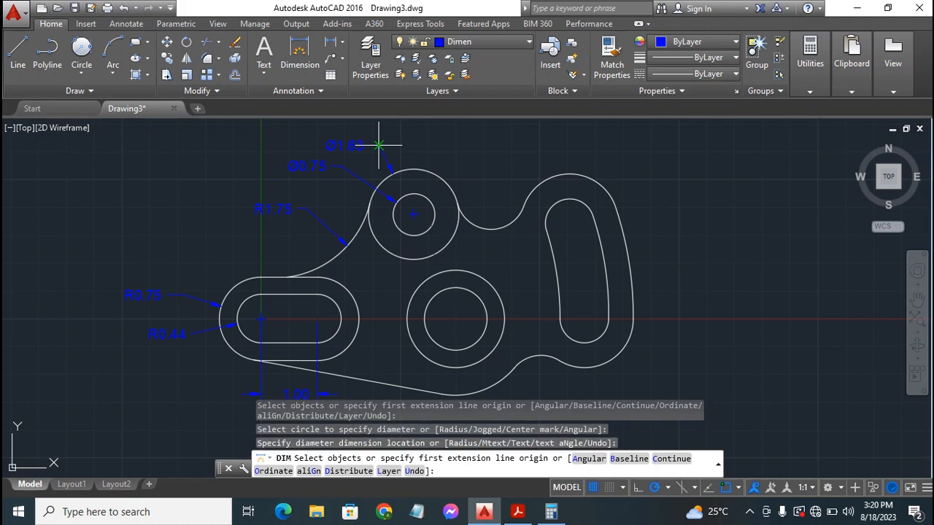
Add a radius dimension to the concave arc between the upper circle and the curved slot's lobe, placing its text above the arc.
left_click(488, 223)
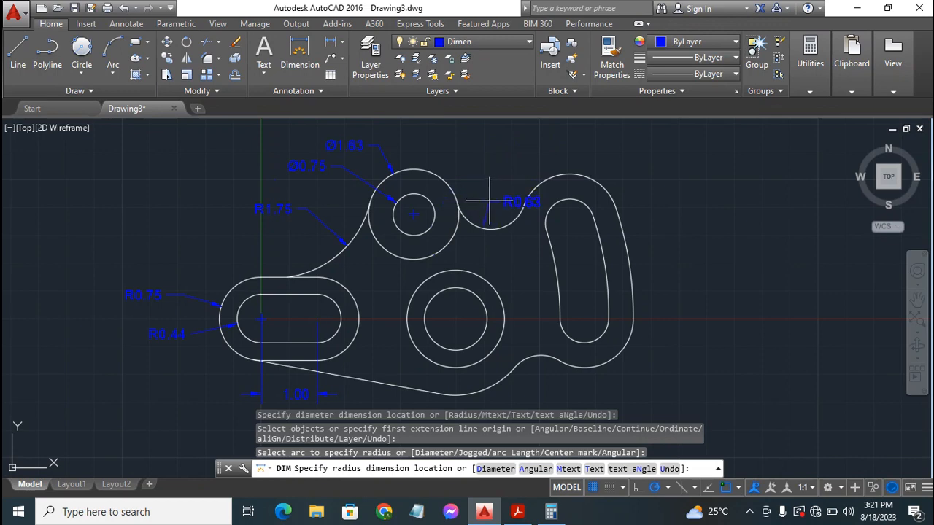
left_click(489, 197)
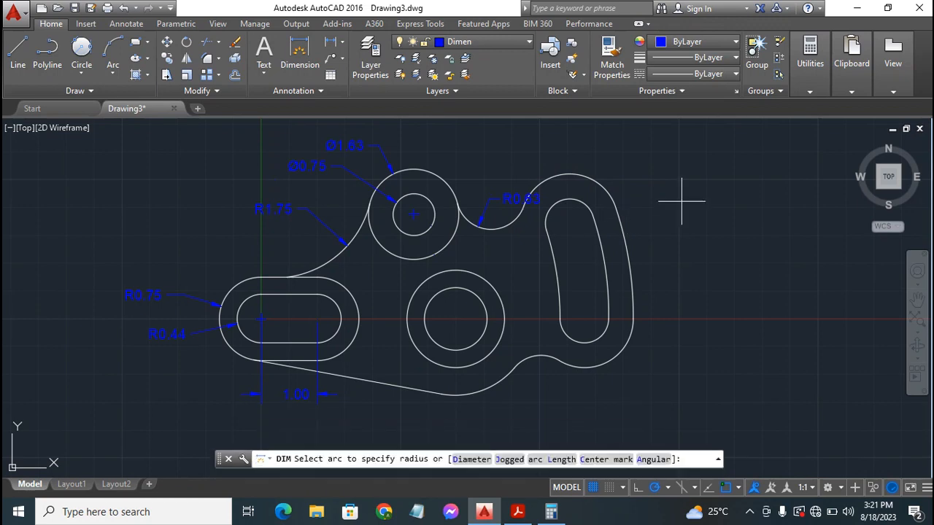
key("Escape")
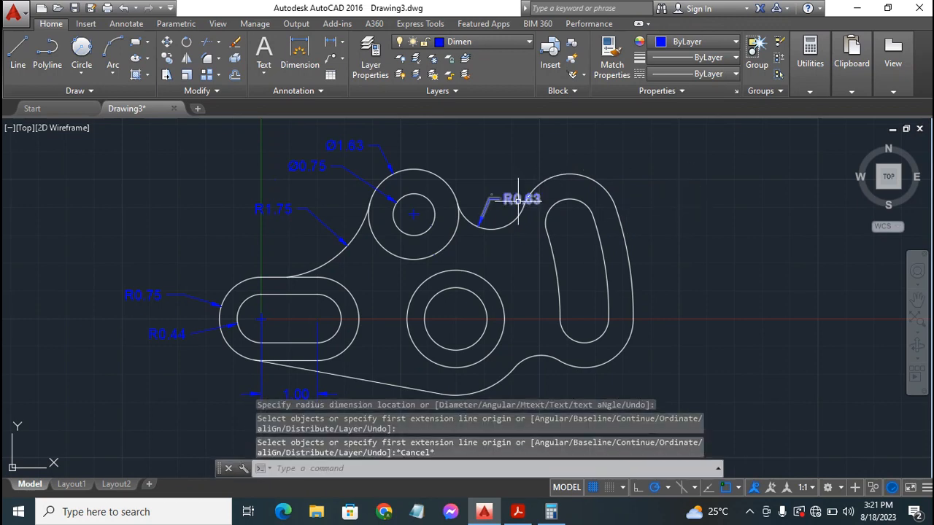
left_click(531, 199)
left_click(522, 198)
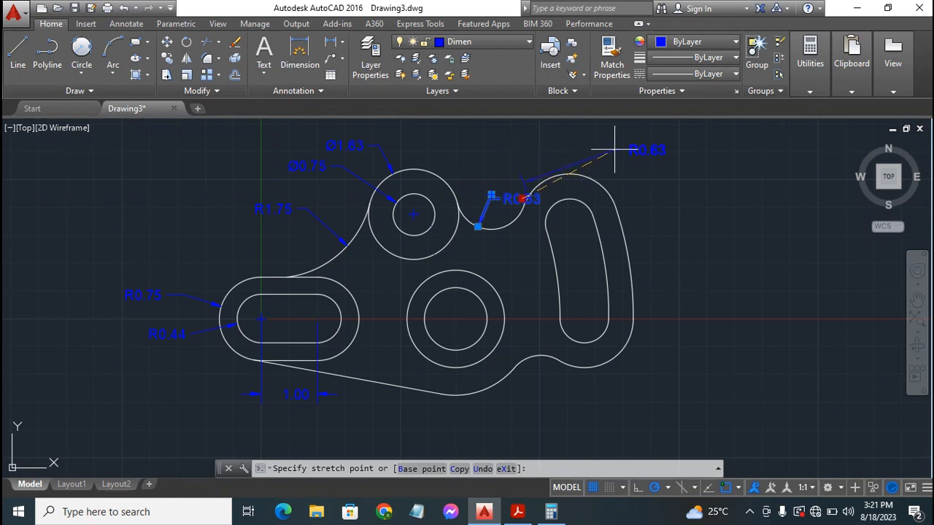
key("Escape")
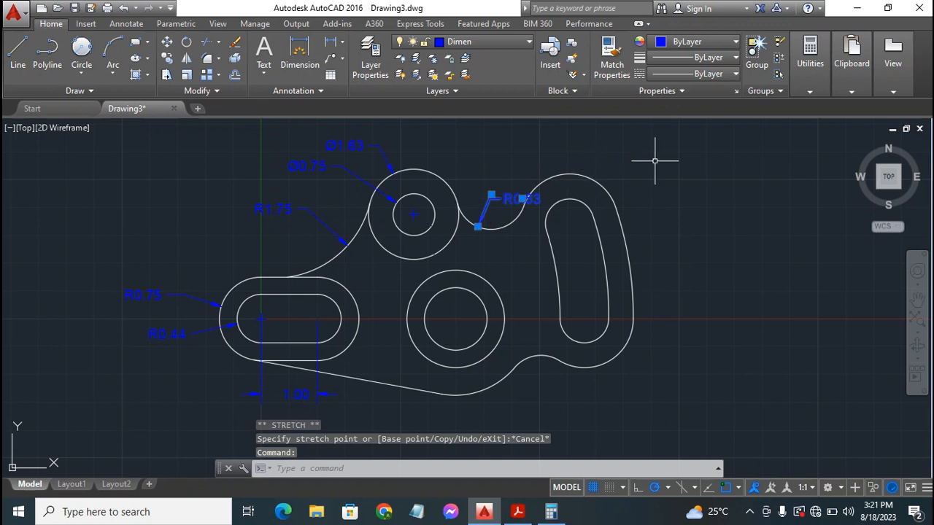
Delete the selected concave-arc radius dimension, then add diameter dimensions to the inner and outer central circles with texts below the profile.
key("Delete")
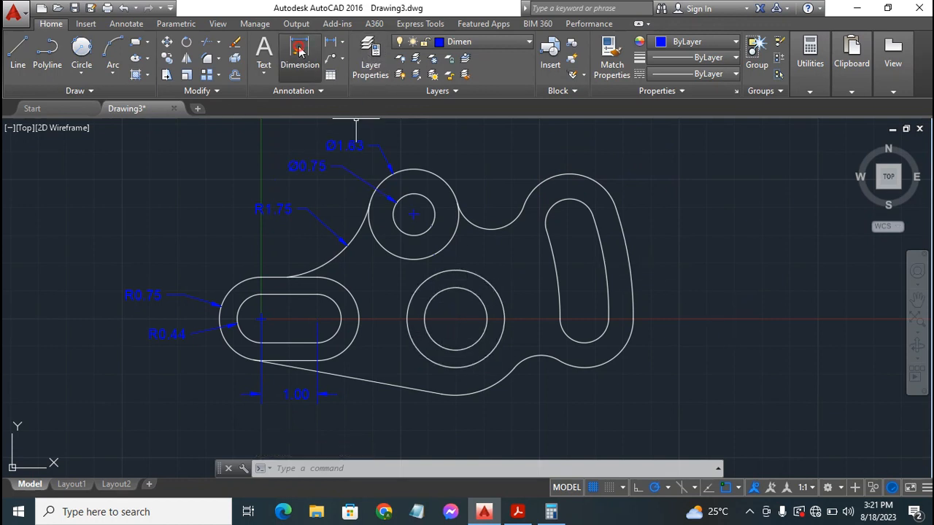
left_click(301, 53)
left_click(439, 341)
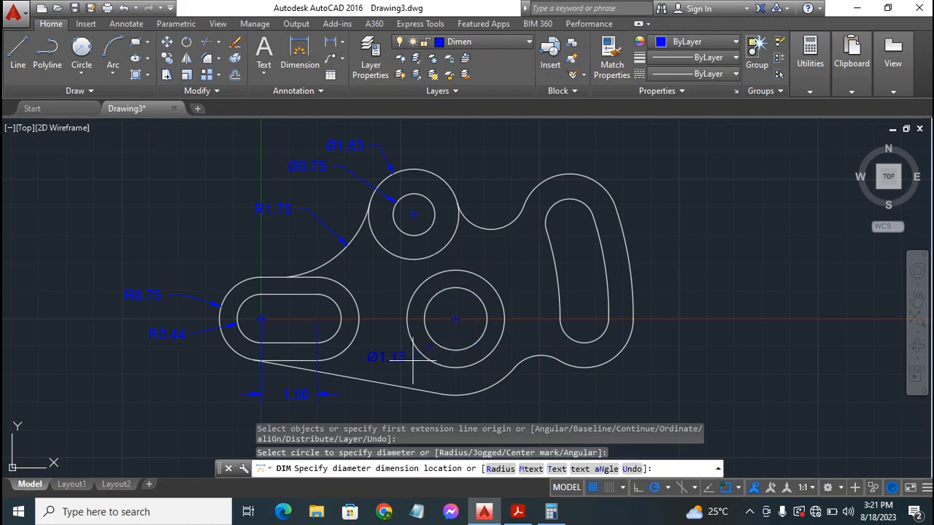
left_click(390, 399)
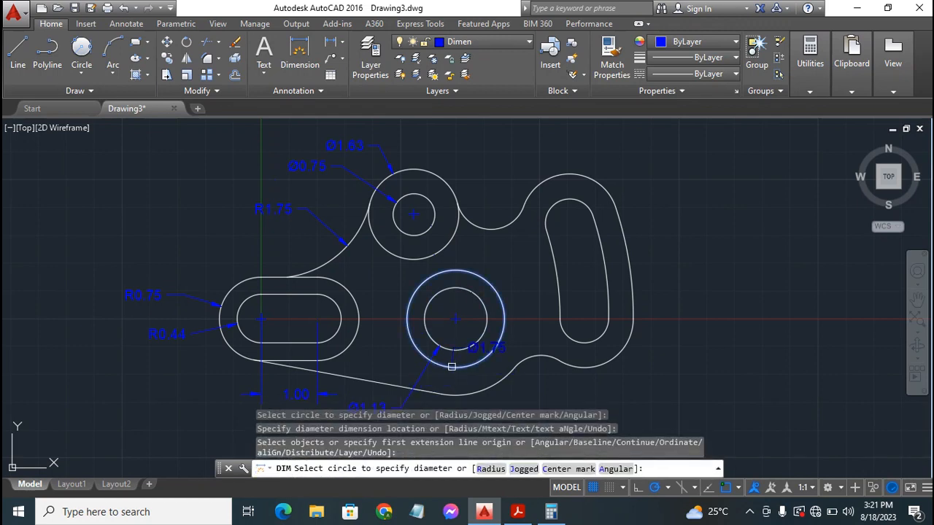
left_click(452, 369)
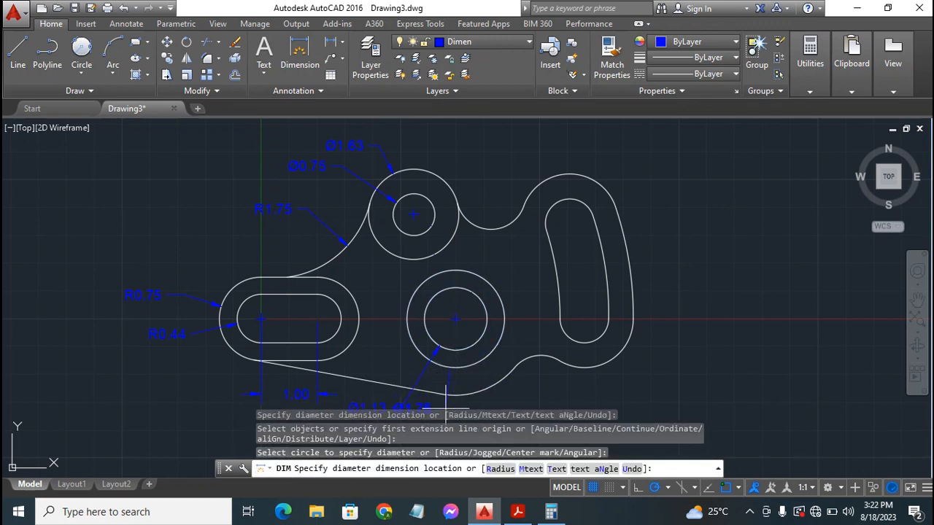
left_click(488, 400)
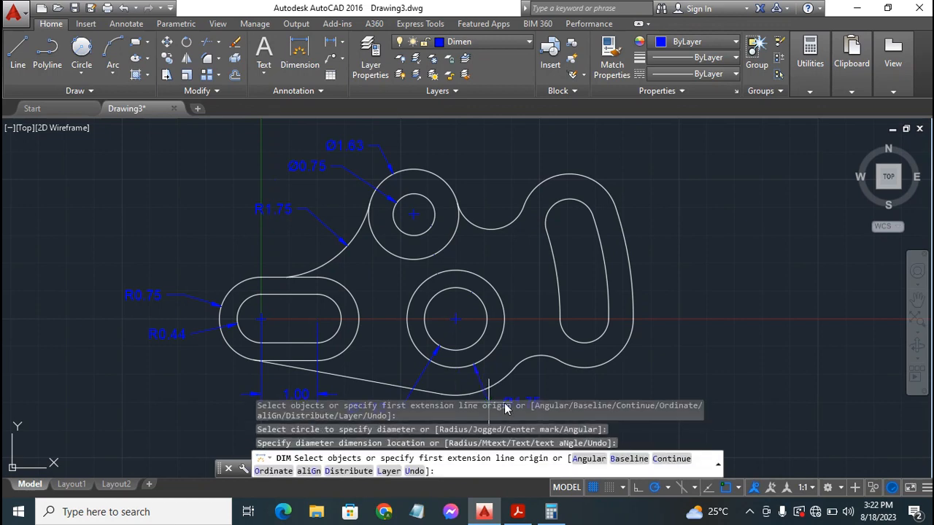
left_click(502, 328)
key("Escape")
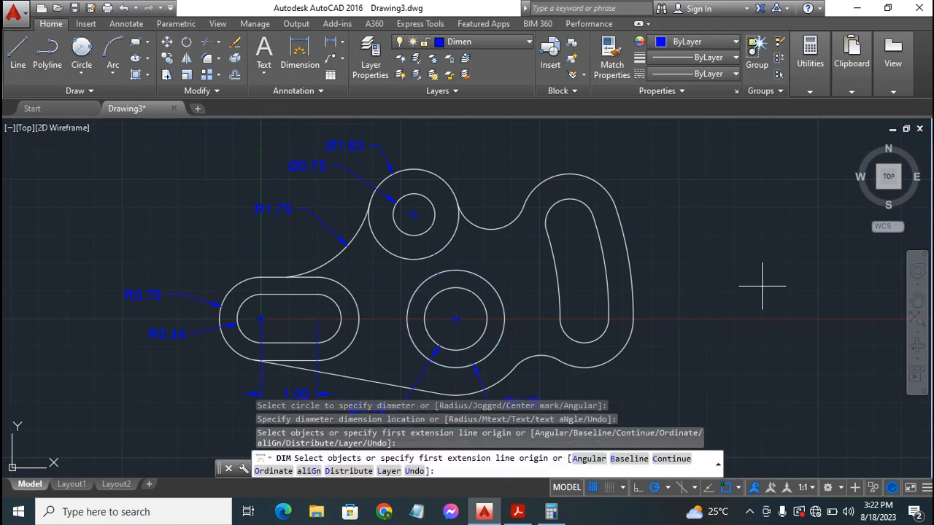
key("Escape")
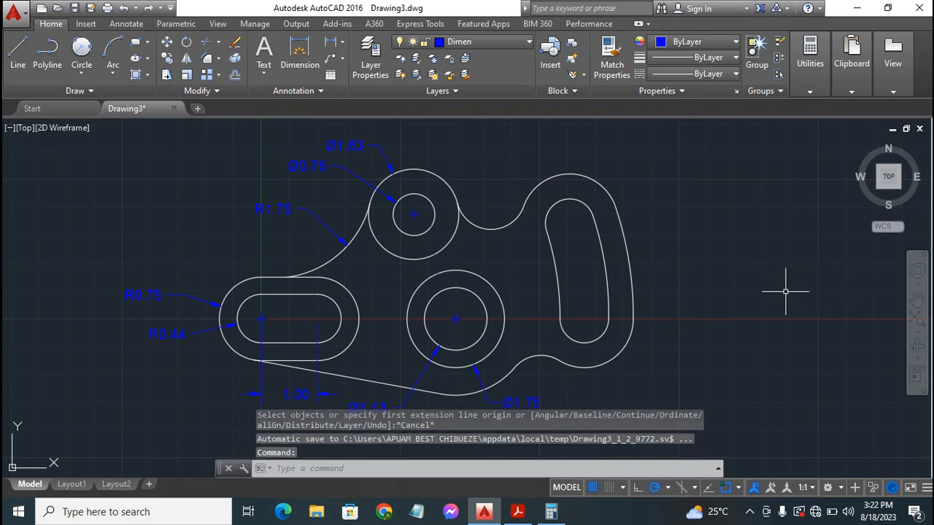
Move the outer central circle's diameter text to the lower left, directly beneath the inner circle's diameter text.
left_click(917, 299)
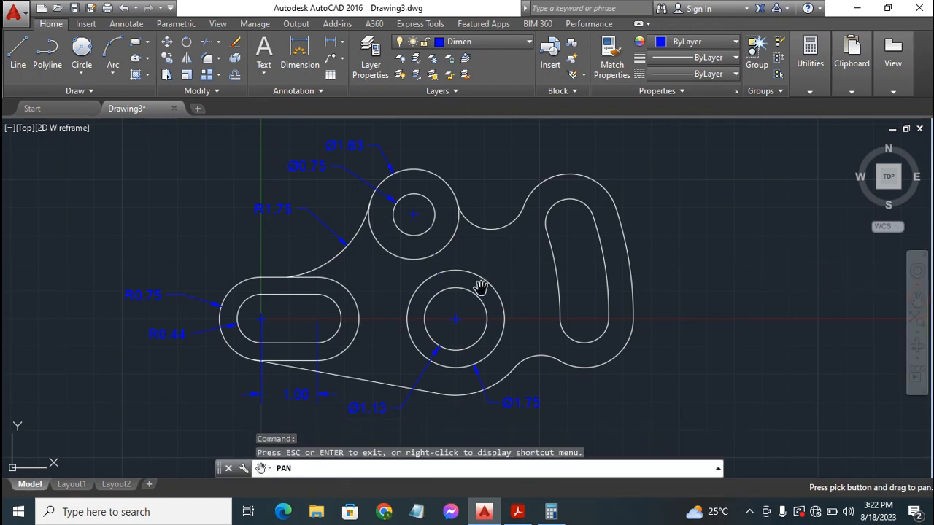
mouse_move(513, 305)
left_mouse_down()
mouse_move(515, 229)
mouse_move(514, 237)
left_mouse_up()
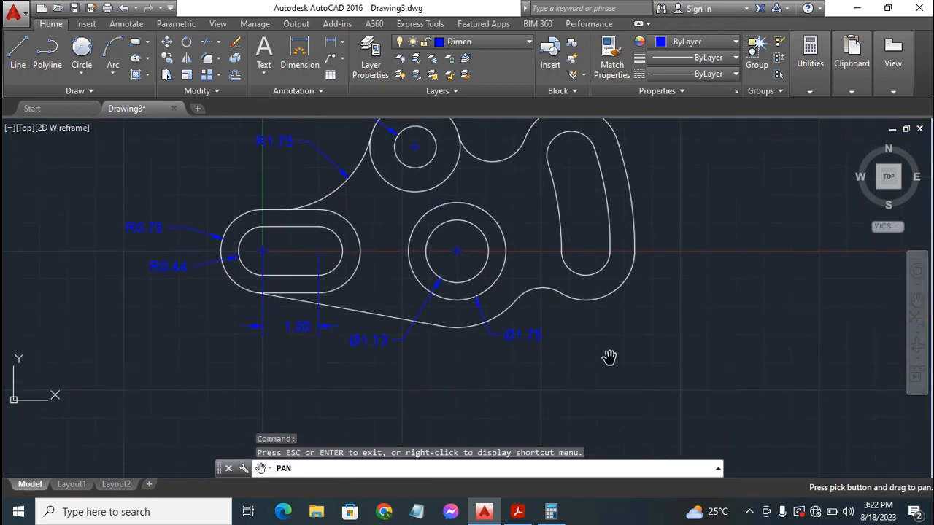
key("Escape")
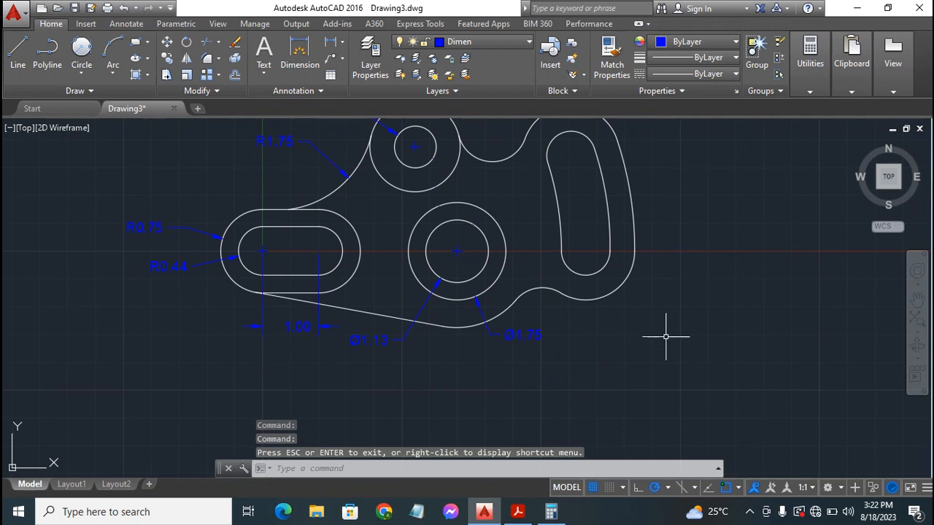
left_click(505, 334)
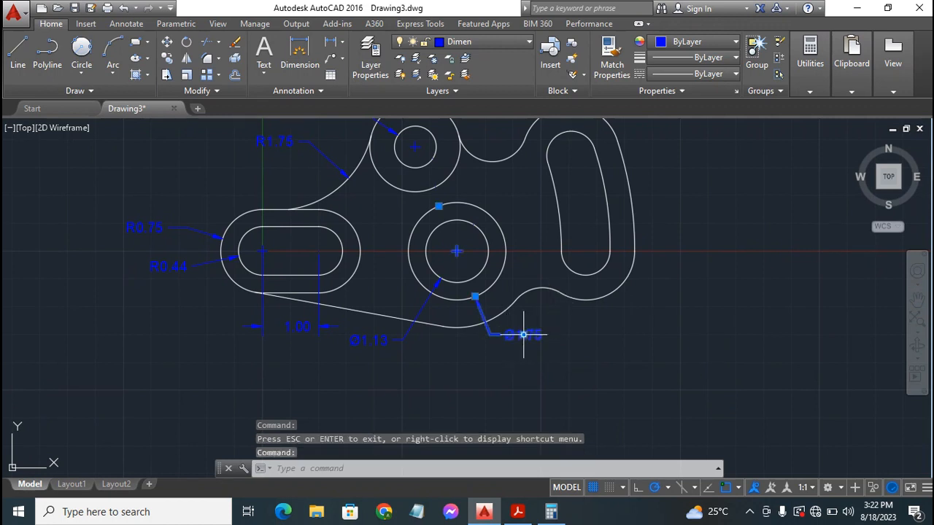
left_click(522, 335)
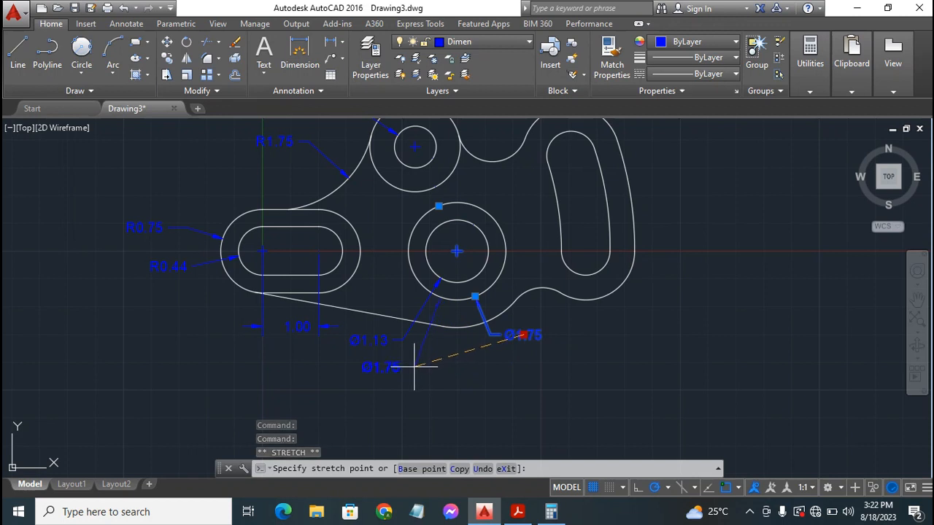
left_click(410, 367)
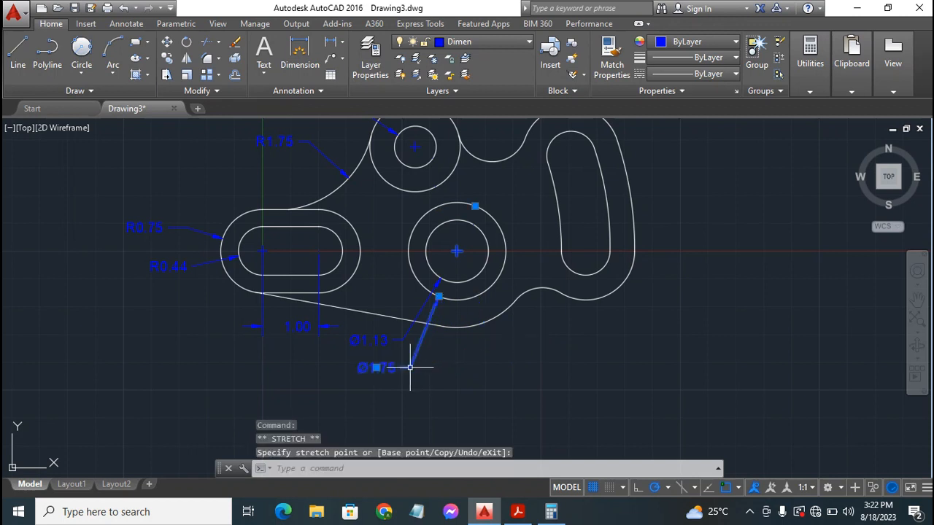
key("Escape")
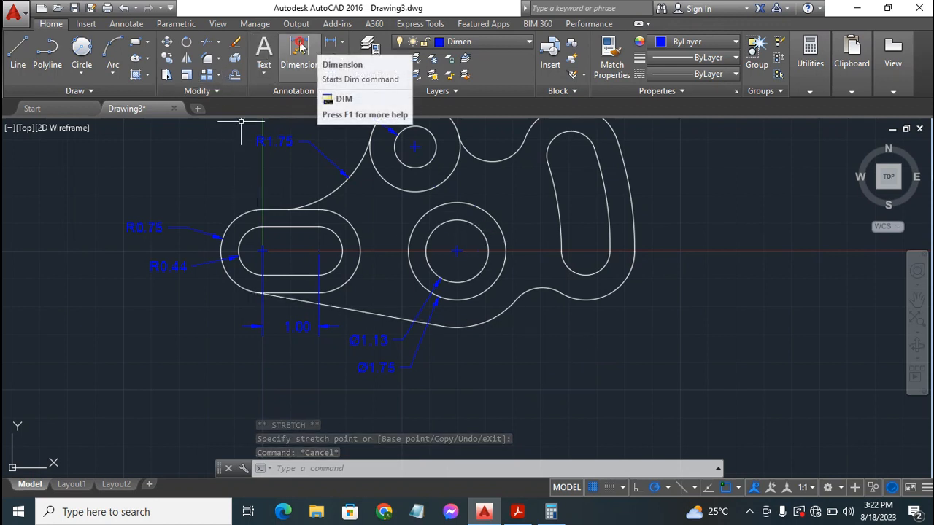
Add radius dimensions to the large bottom arc and the adjoining lower concave arc, placing both texts below the profile.
left_click(318, 48)
left_click(469, 326)
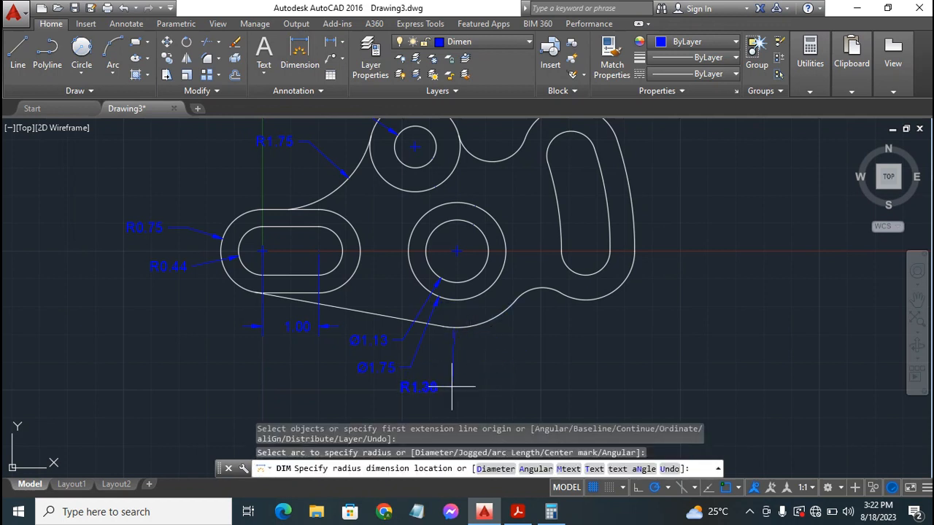
left_click(452, 387)
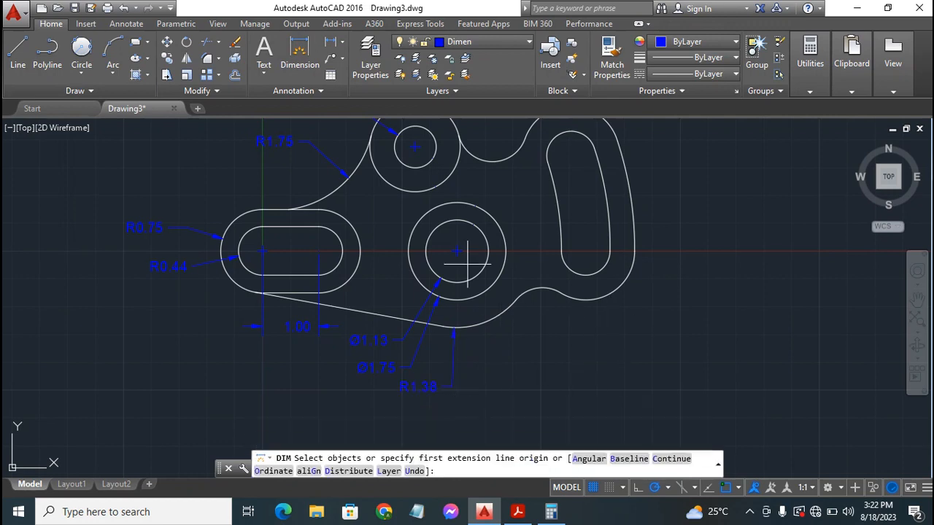
left_click(536, 292)
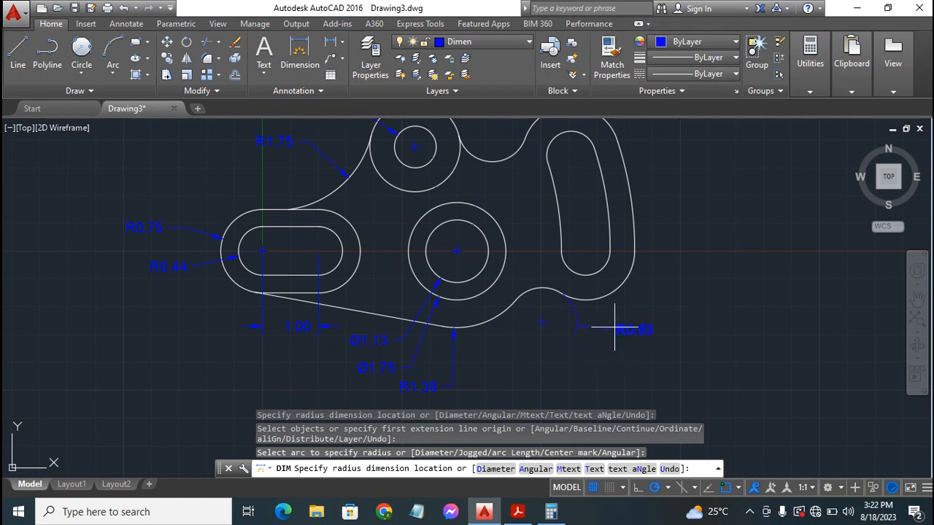
left_click(540, 315)
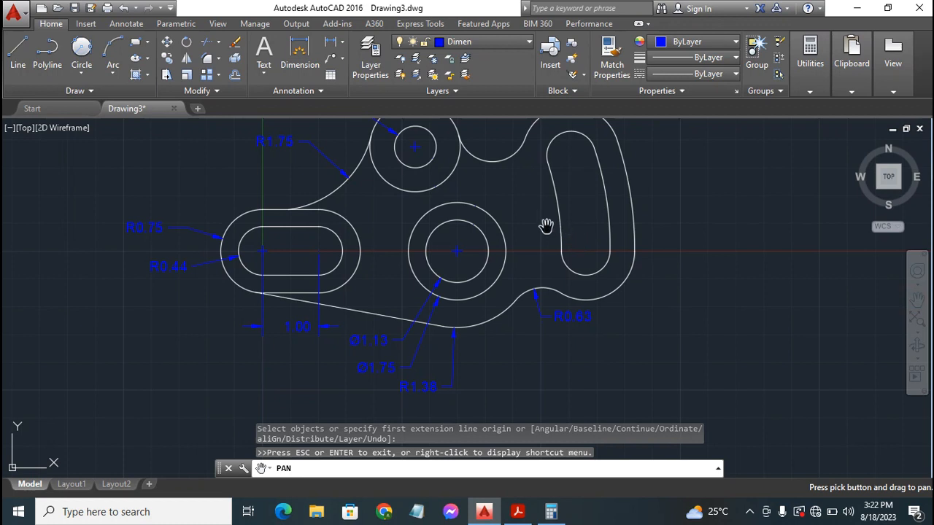
Add radius dimensions to the curved slot's upper end arc and its surrounding outer lobe arc, placing both texts to the upper right.
left_click_drag(545, 226, 550, 299)
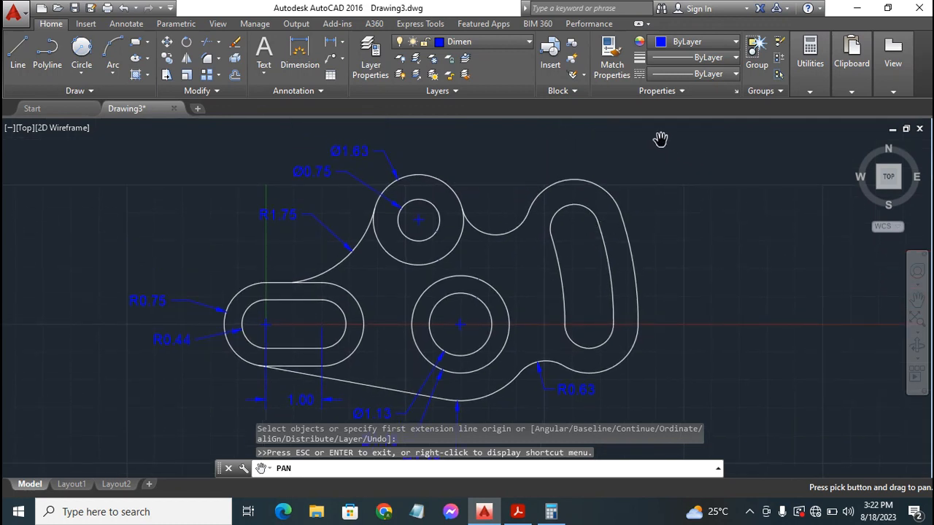
key("Escape")
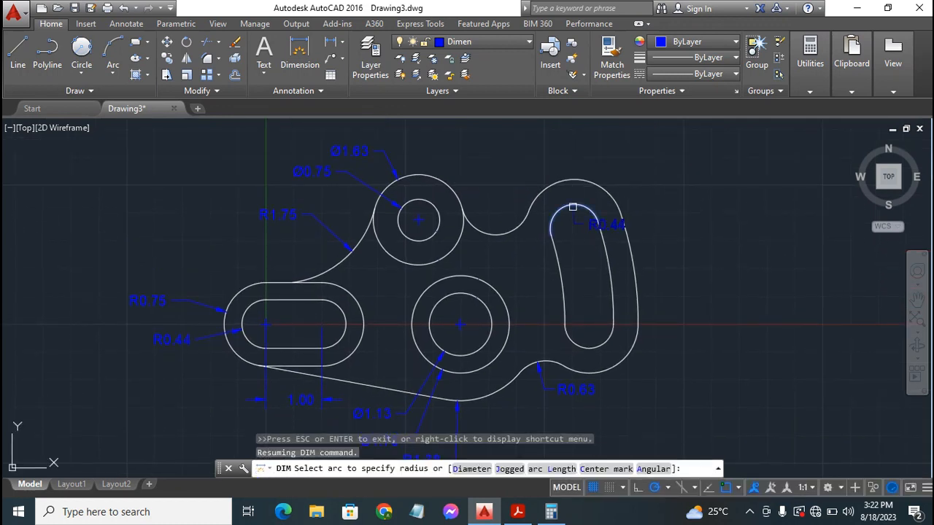
left_click(572, 208)
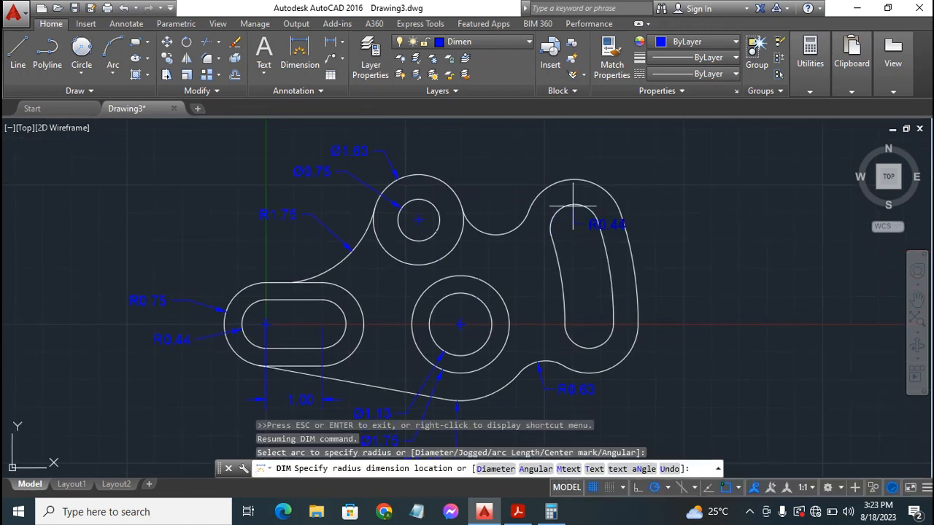
left_click(625, 161)
left_click(576, 178)
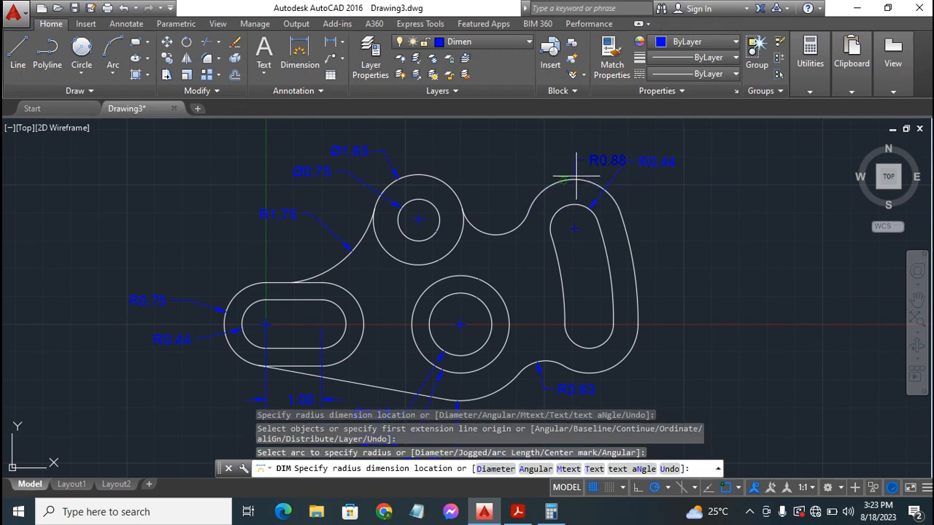
left_click(607, 137)
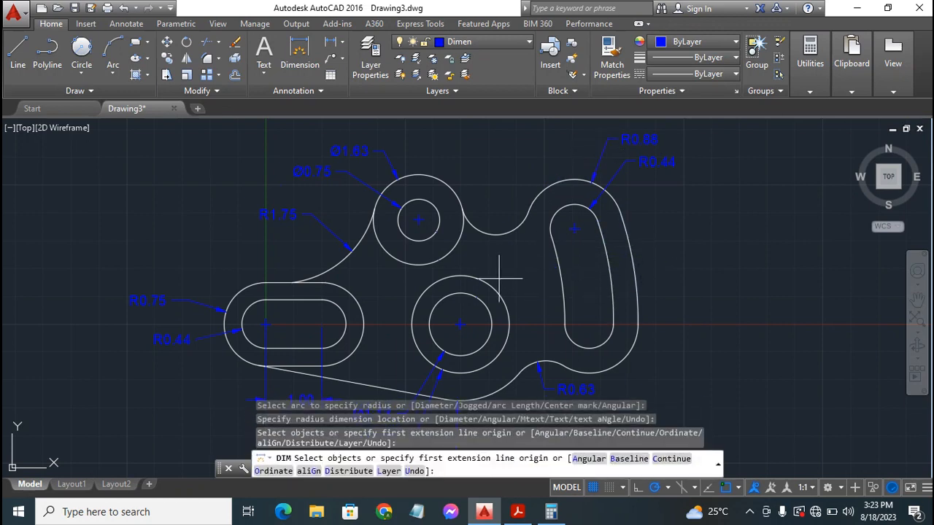
left_click(460, 324)
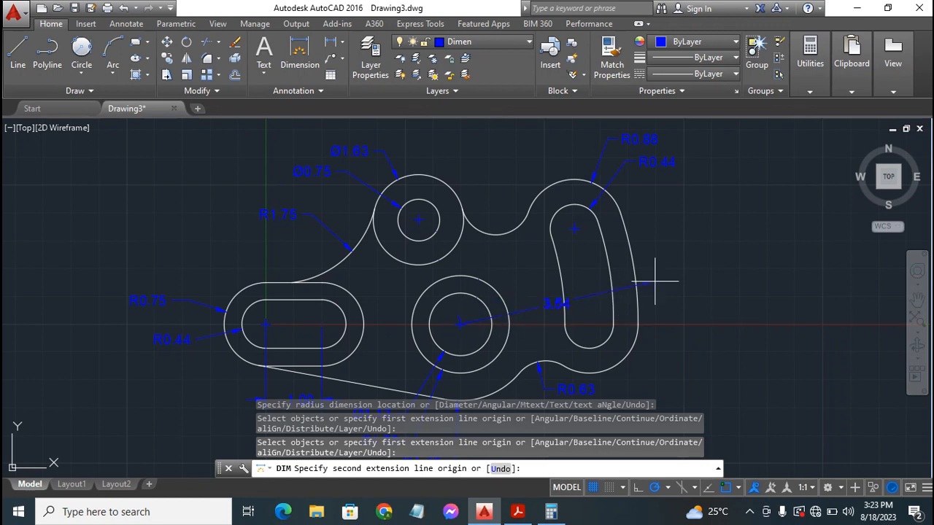
key("Escape")
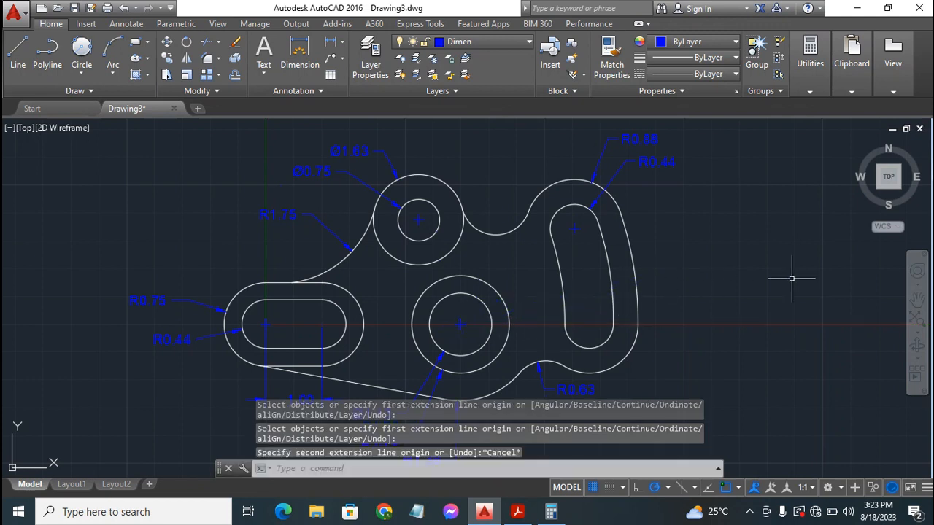
Turn object snap off and add a radius dimension to the curved slot's lower end arc, with its text outside to the lower right.
left_click(917, 301)
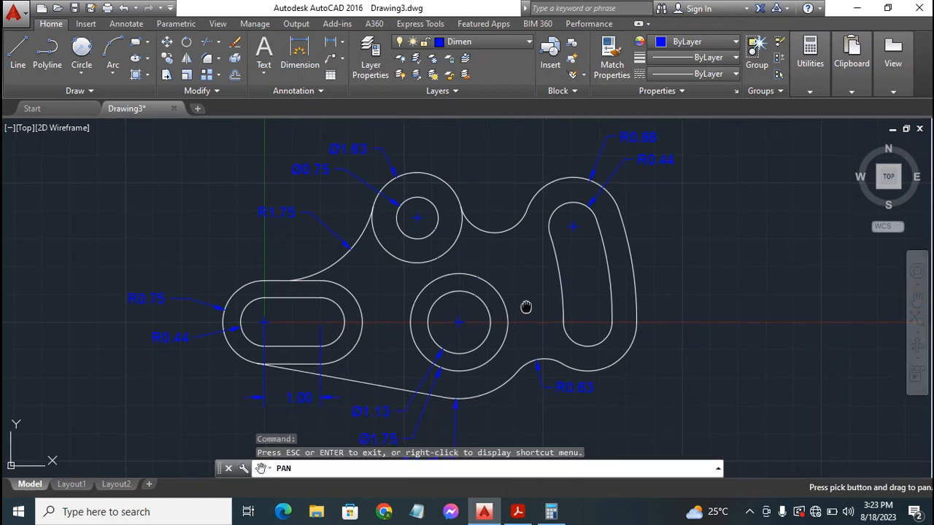
mouse_move(525, 306)
left_mouse_down()
mouse_move(548, 178)
mouse_move(531, 221)
left_mouse_up()
key("Escape")
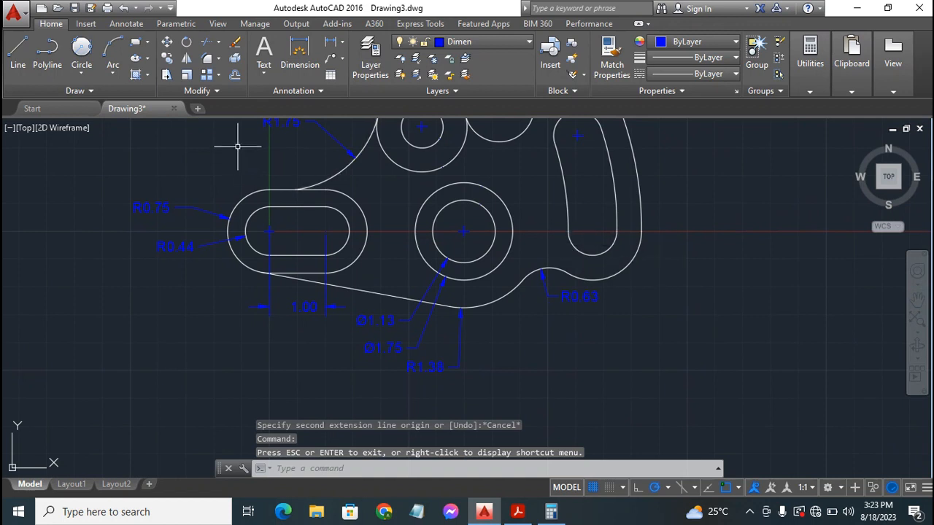
left_click(299, 51)
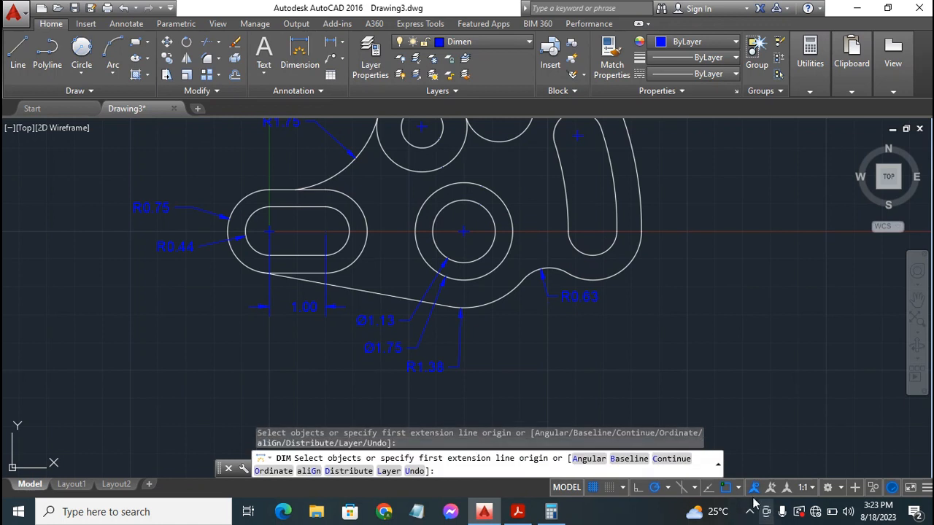
left_click(727, 488)
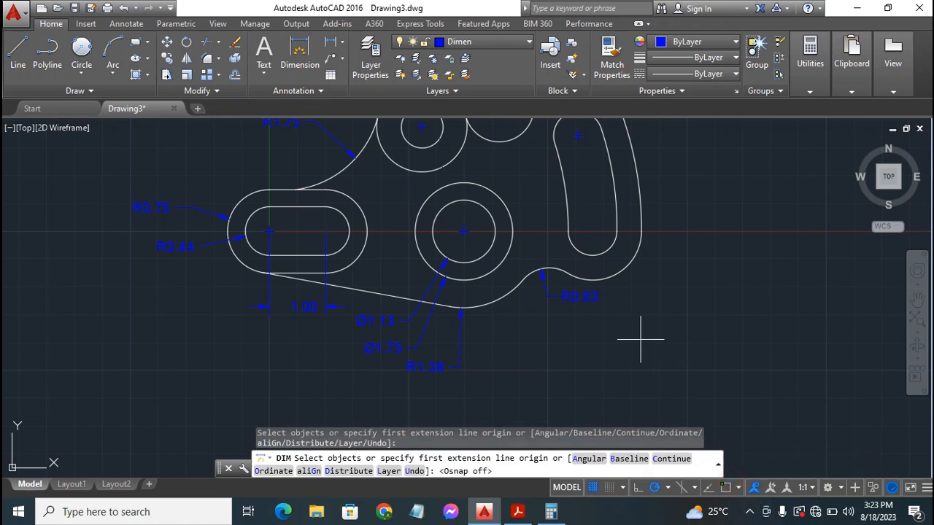
left_click(603, 254)
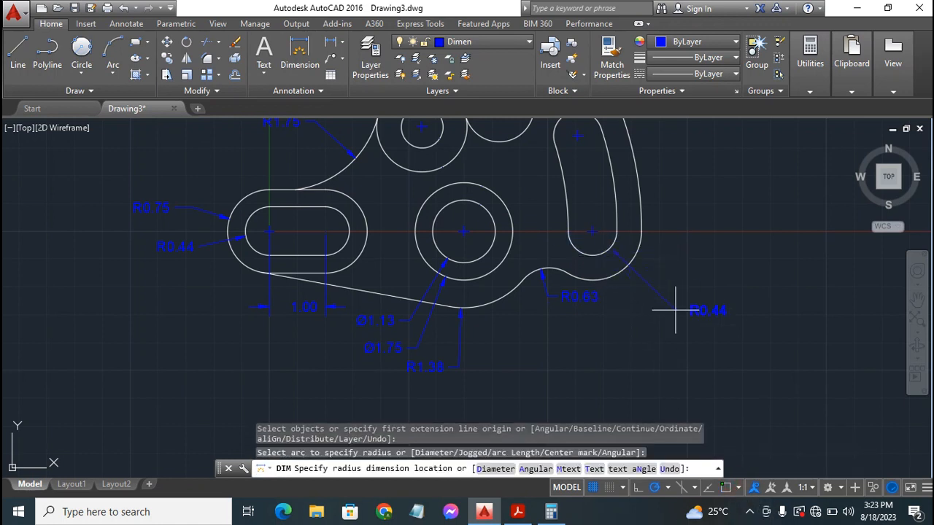
left_click(673, 310)
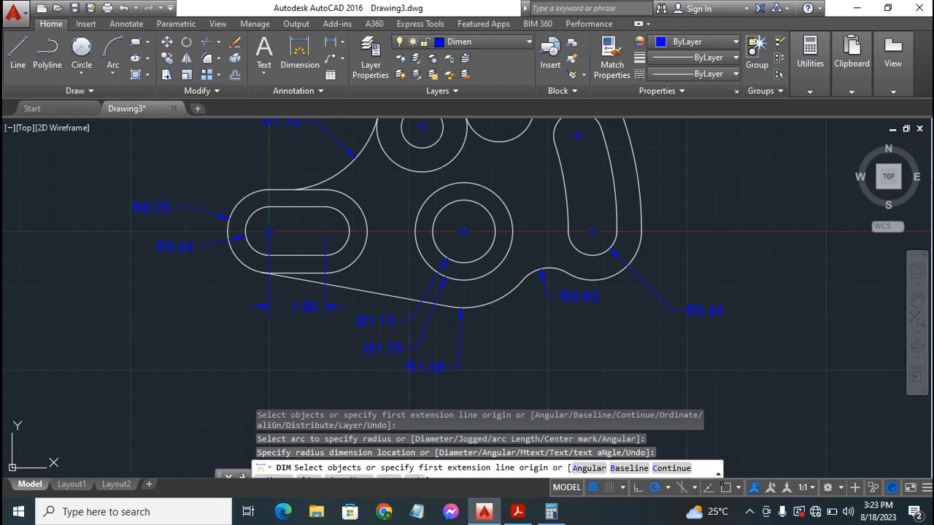
Turn object snap on and add a horizontal dimension from the straight slot's left center to the curved slot's lower center, below the profile.
left_click(298, 45)
left_click(271, 231)
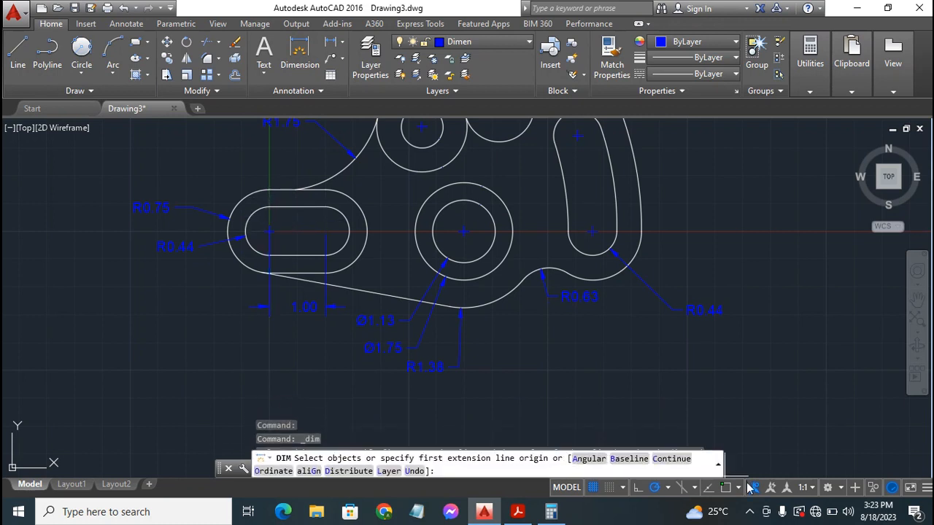
left_click(726, 488)
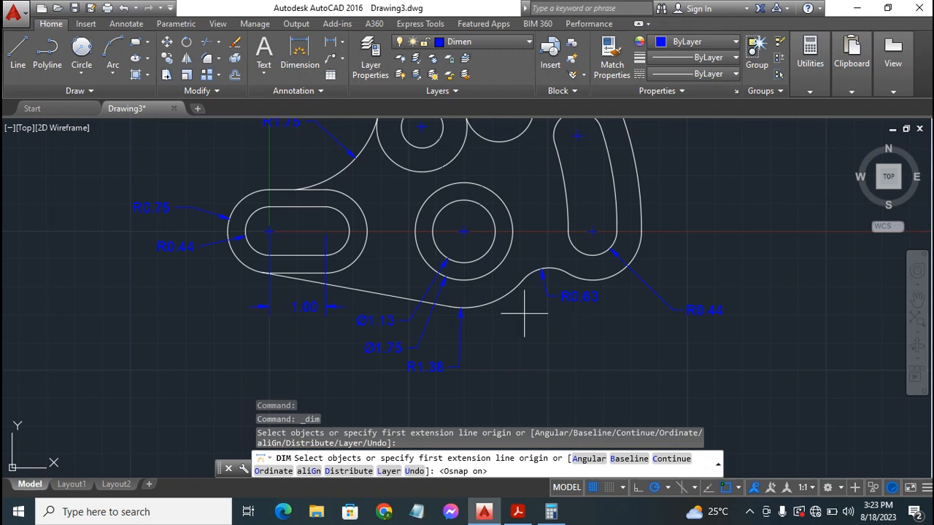
left_click(268, 231)
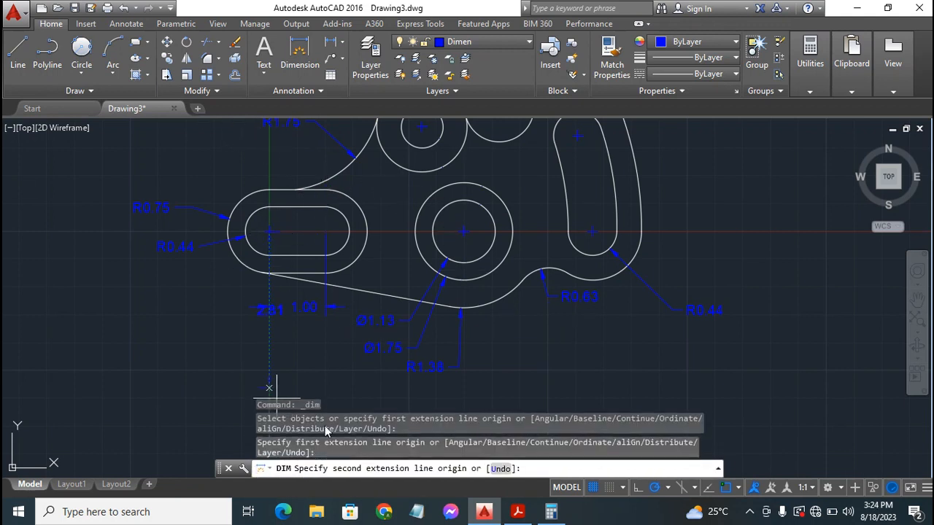
left_click(592, 231)
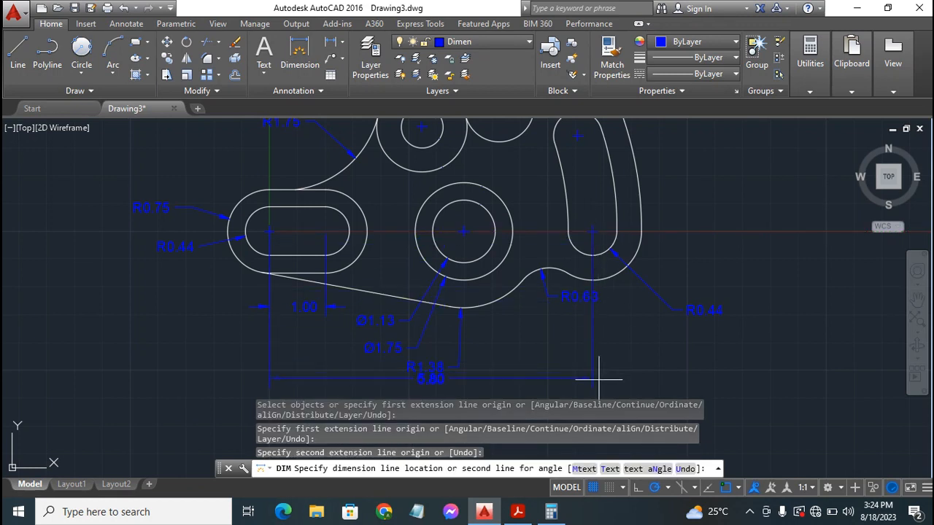
left_click(722, 392)
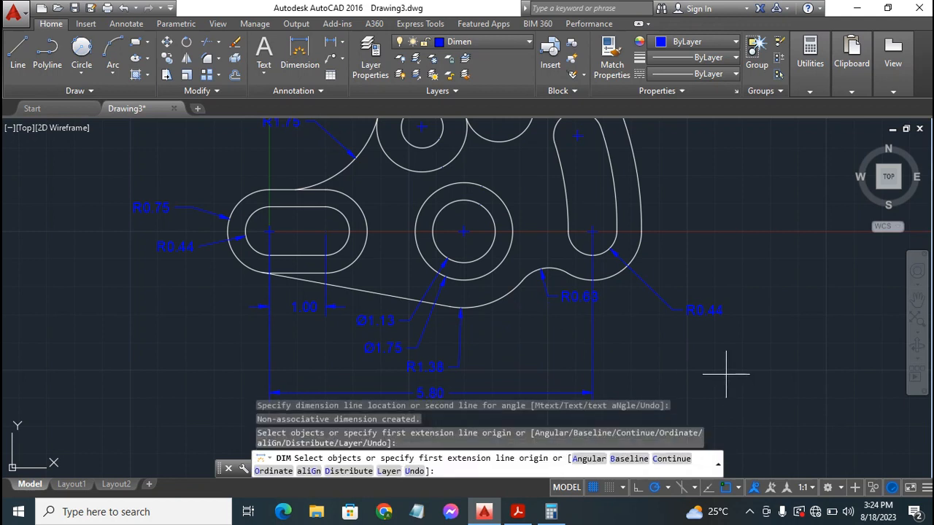
key("Escape")
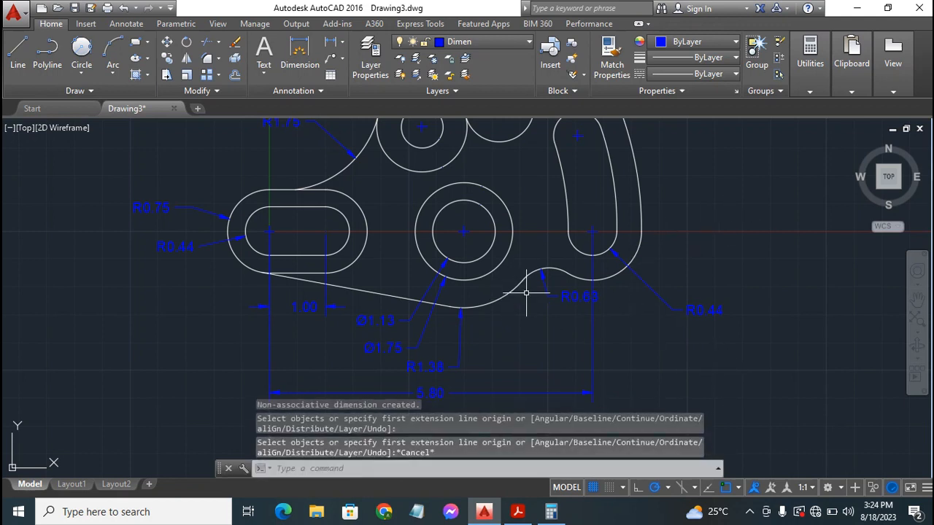
Move the lower concave arc's radius dimension so its text sits beneath the arc, clear of the curved slot's extension line.
left_click(544, 290)
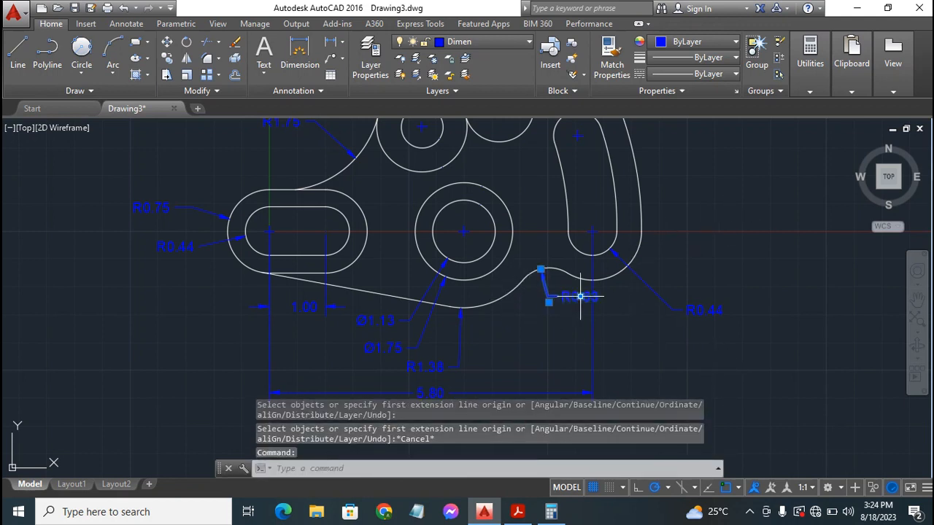
left_click(580, 297)
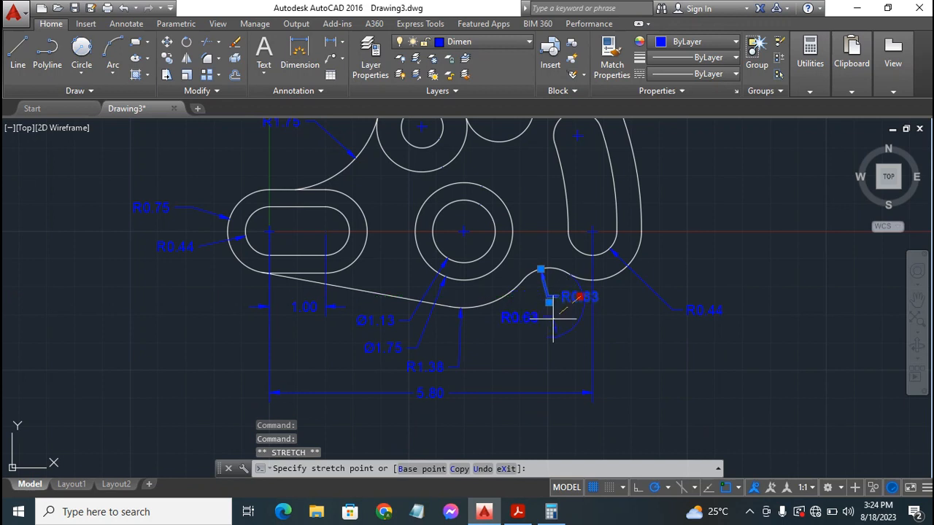
left_click(540, 285)
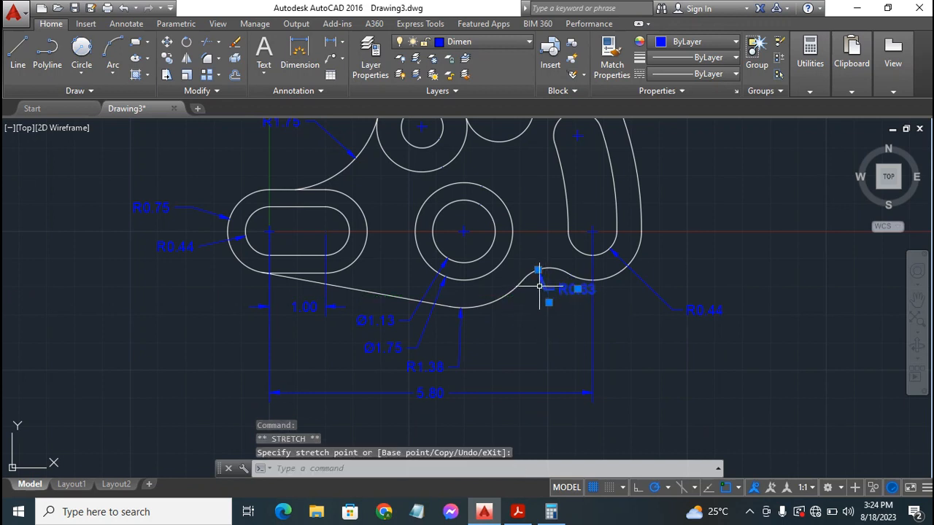
left_click(577, 289)
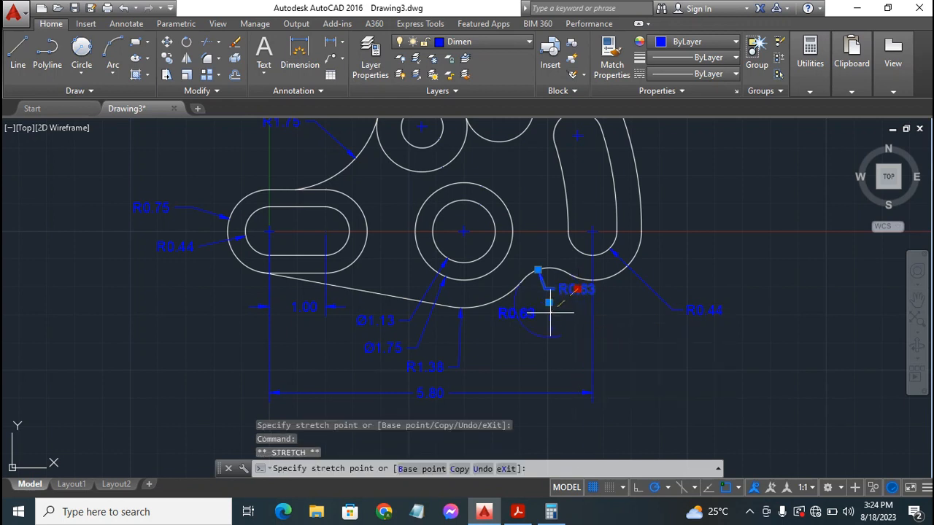
left_click(549, 312)
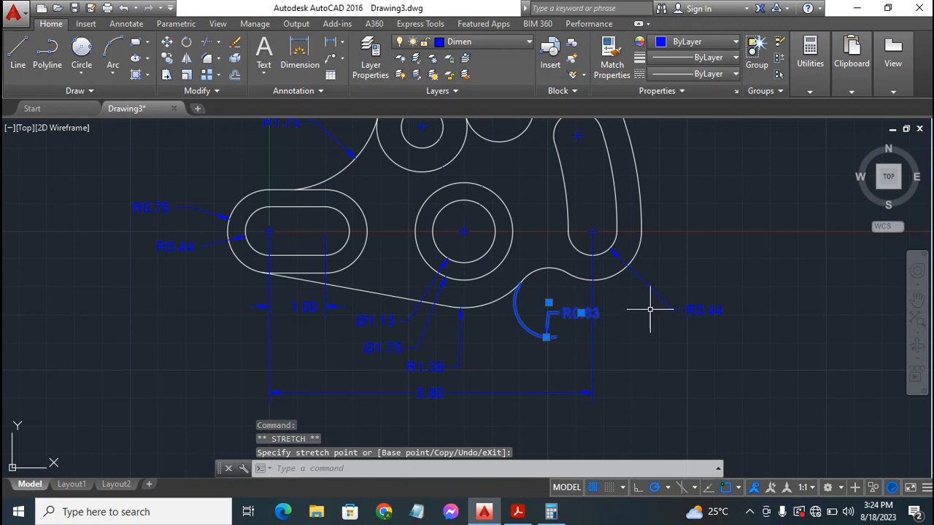
key("Escape")
left_click(577, 313)
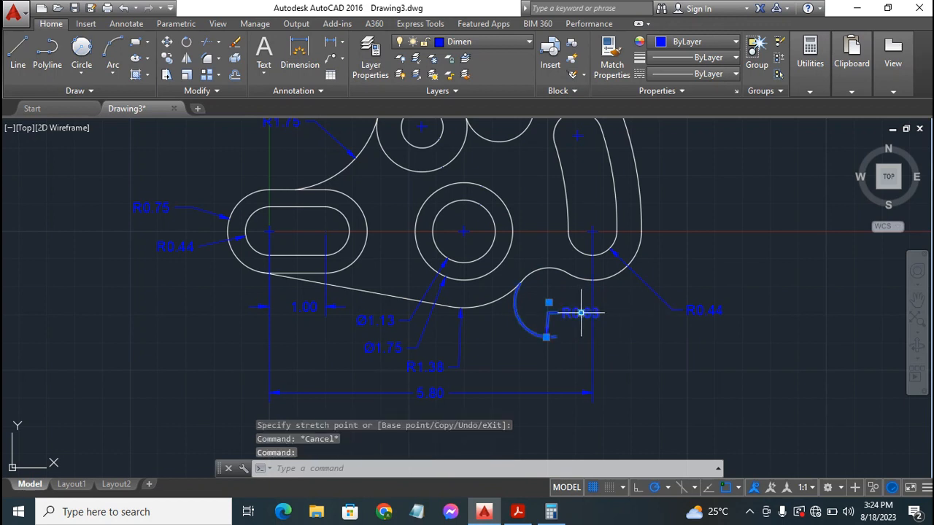
left_click(579, 313)
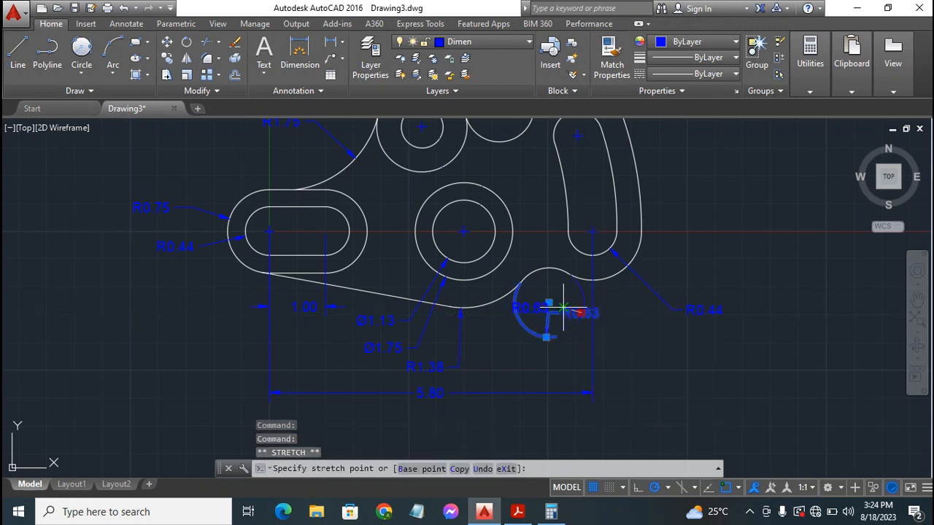
left_click(560, 309)
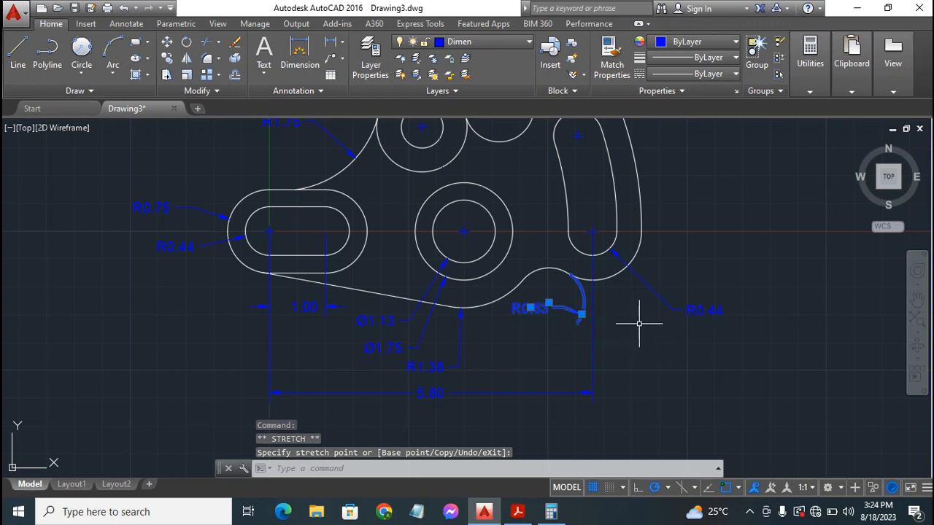
key("Escape")
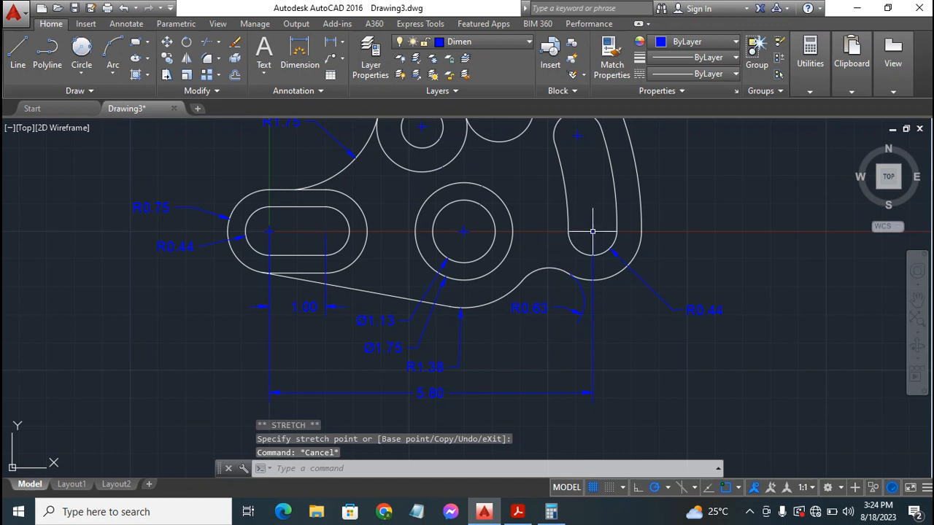
Add a horizontal dimension between the curved slot's lower center and the central circles' center, placed above the overall center-distance dimension.
left_click(300, 52)
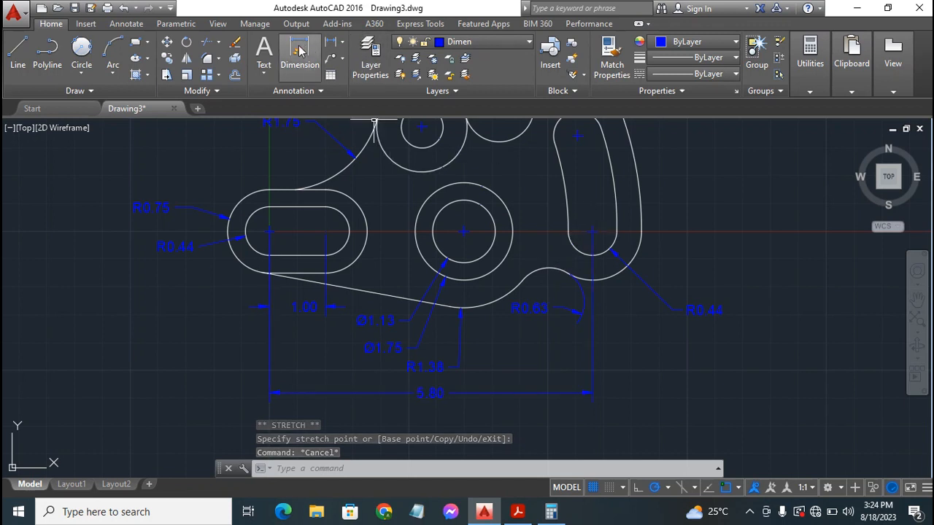
left_click(593, 232)
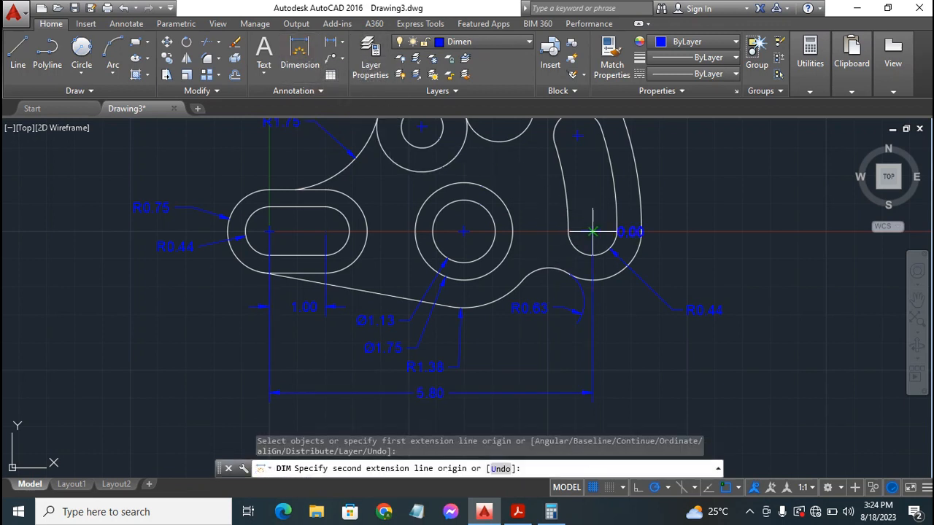
left_click(463, 232)
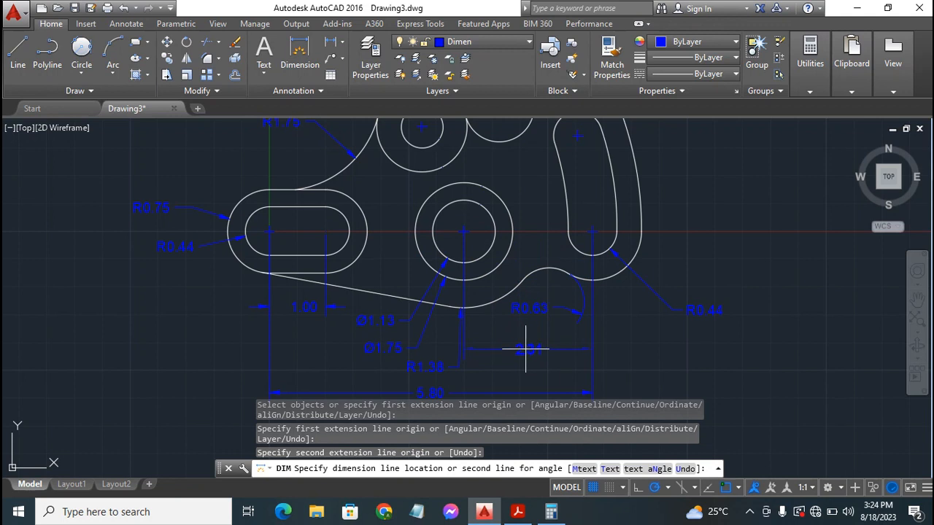
left_click(526, 350)
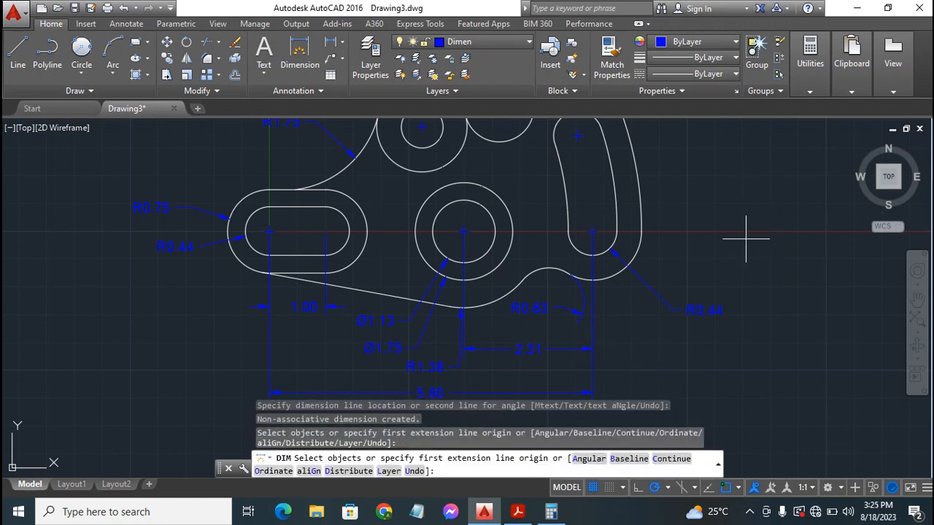
Add a horizontal dimension between the curved slot's upper center and the upper circles' center, placed above the profile.
left_click(917, 299)
left_click_drag(558, 202, 560, 333)
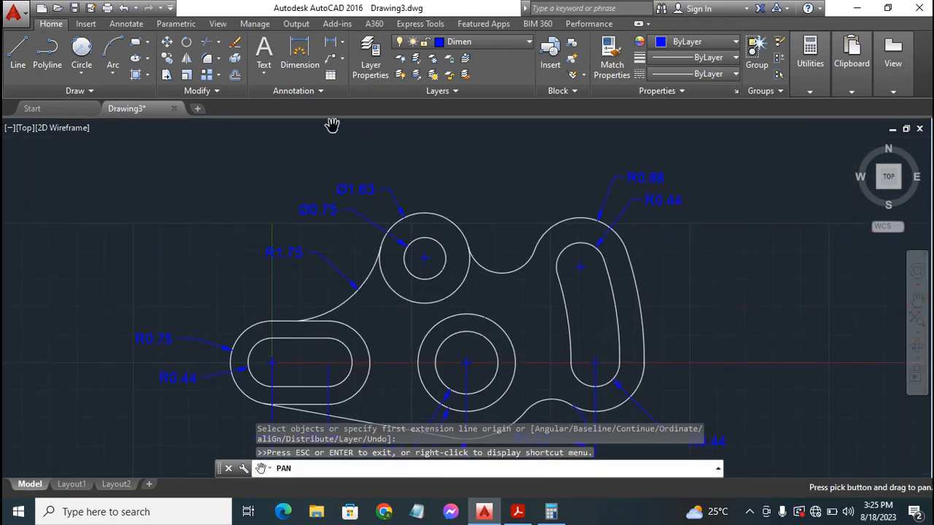
left_click(299, 52)
left_click(581, 267)
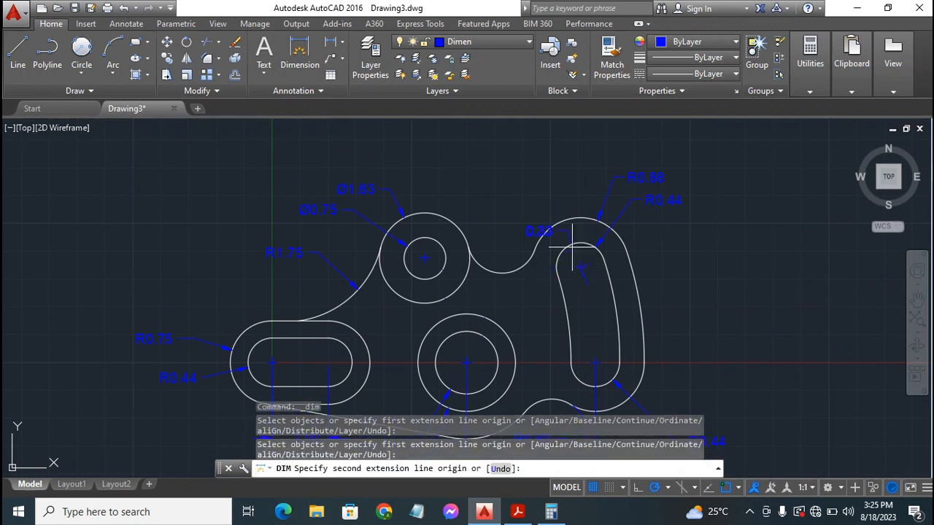
left_click(424, 258)
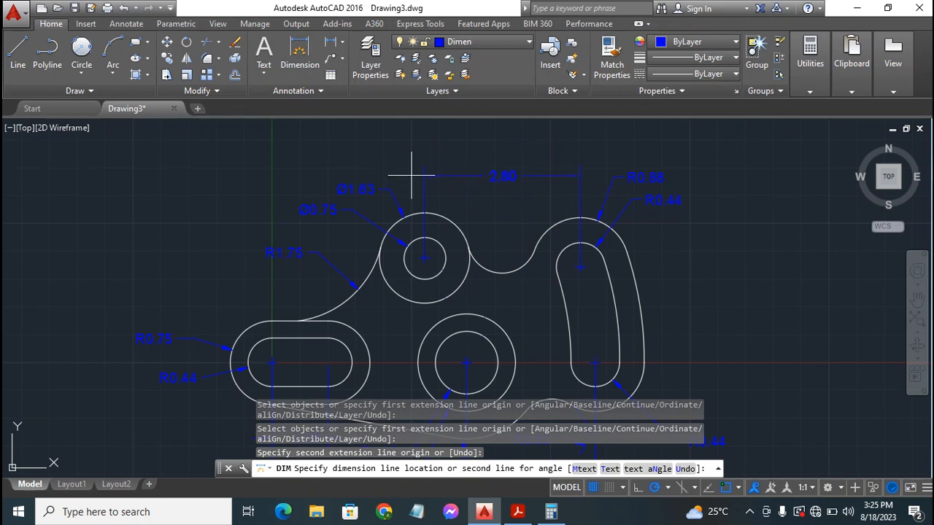
left_click(411, 174)
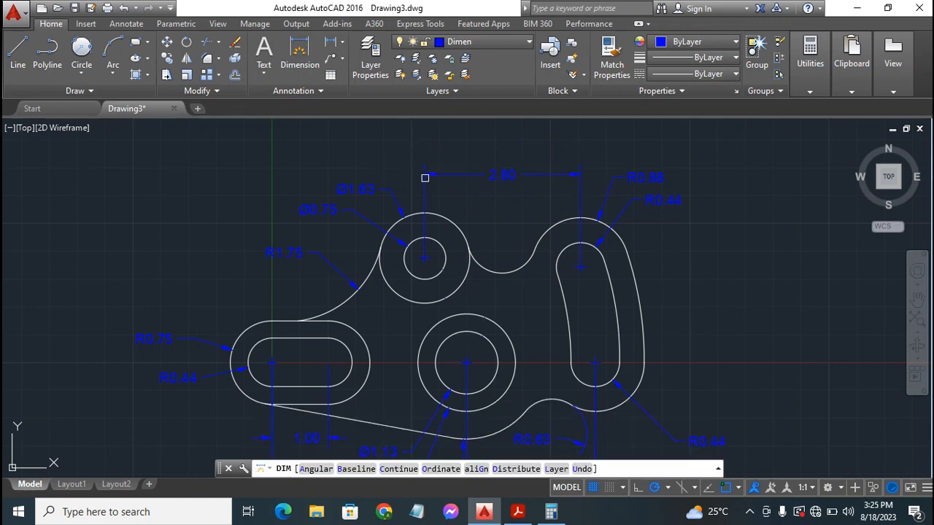
Add a vertical dimension between the straight slot's left center and the upper circles' center, placed to the left of the profile.
key("Return")
left_click(274, 363)
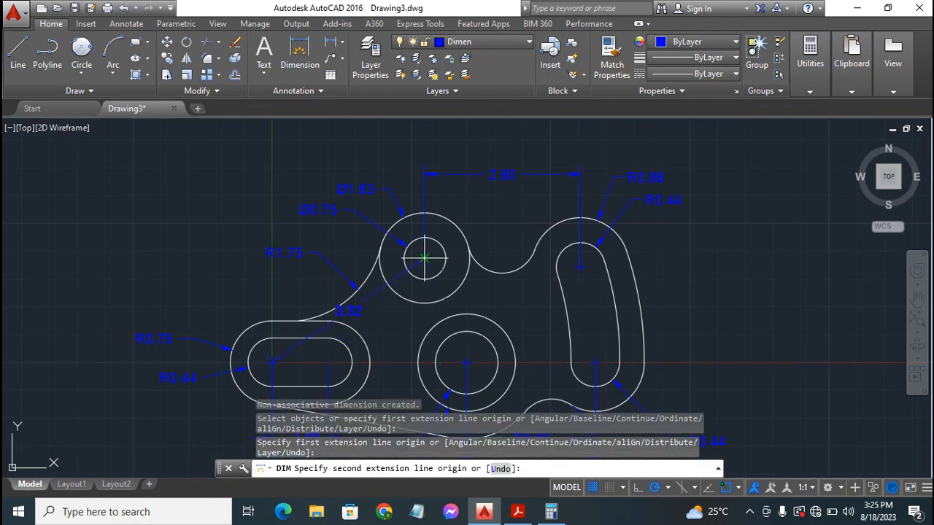
left_click(424, 257)
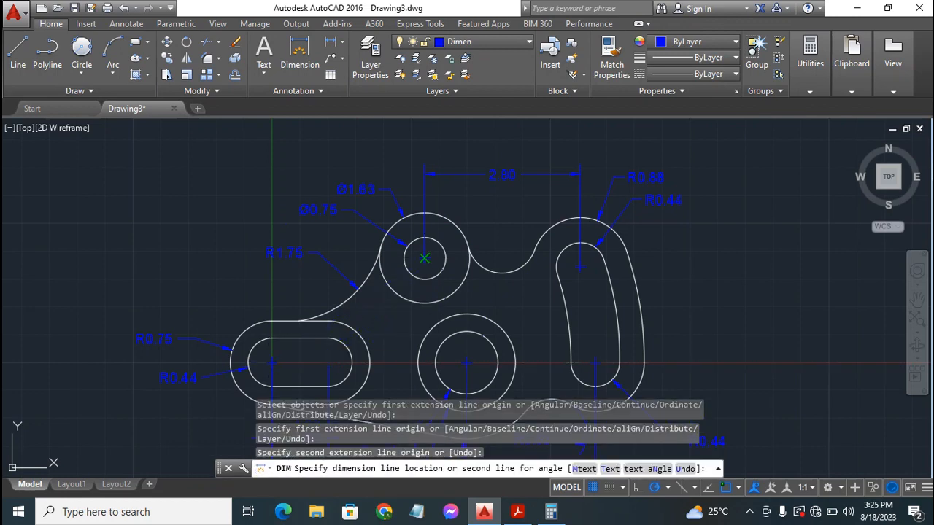
left_click(105, 291)
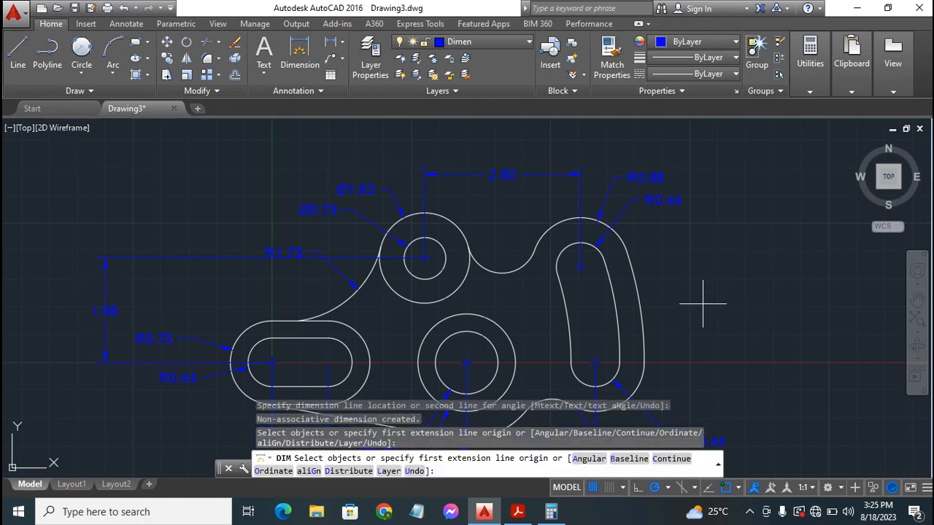
key("Escape")
Reposition the upper-left concave arc's radius dimension lower along the arc so its text clears the vertical dimension's upper extension line.
left_click(335, 271)
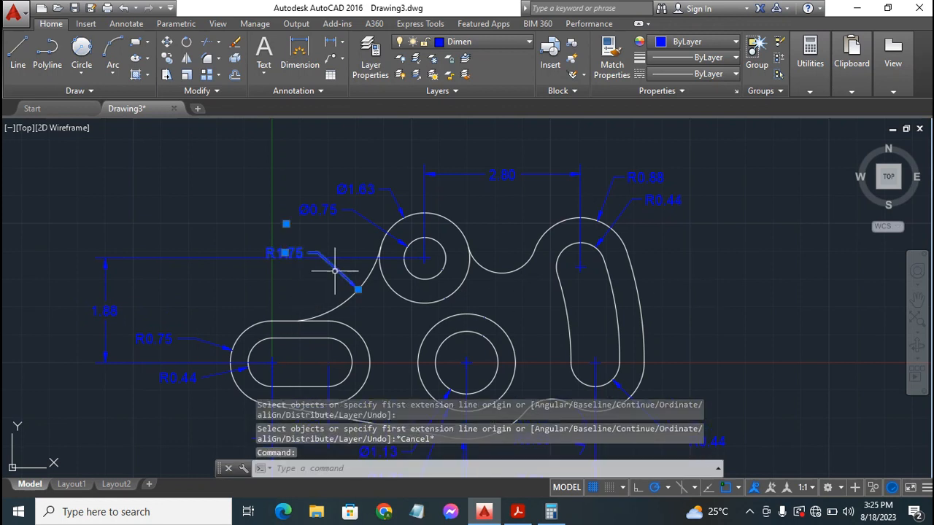
left_click(285, 253)
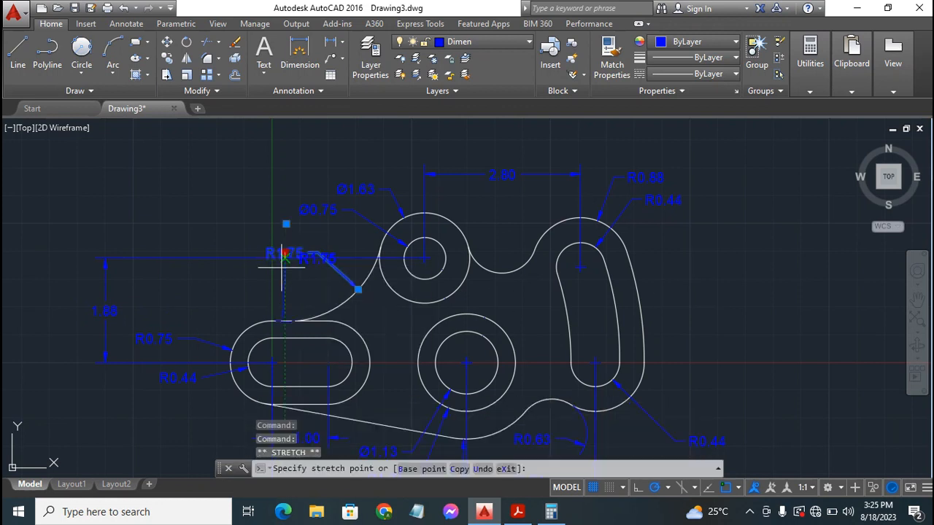
left_click(283, 276)
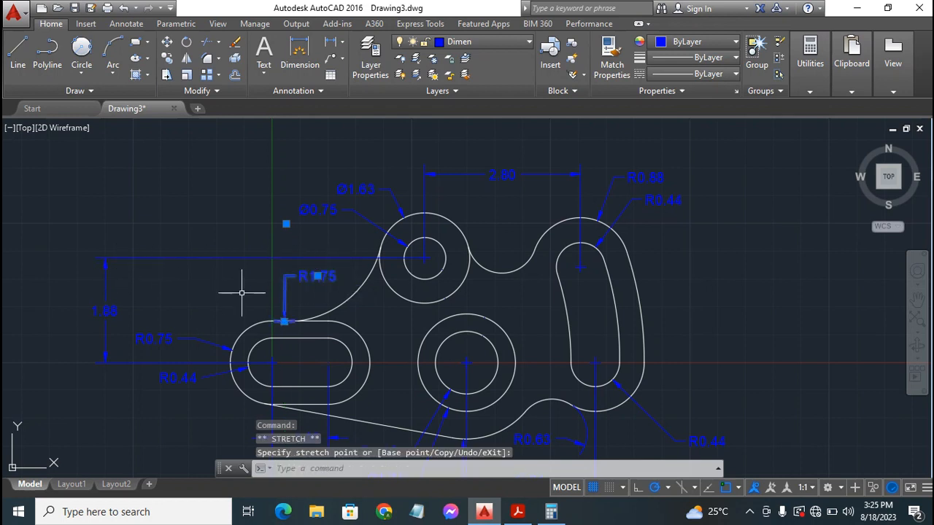
left_click(284, 320)
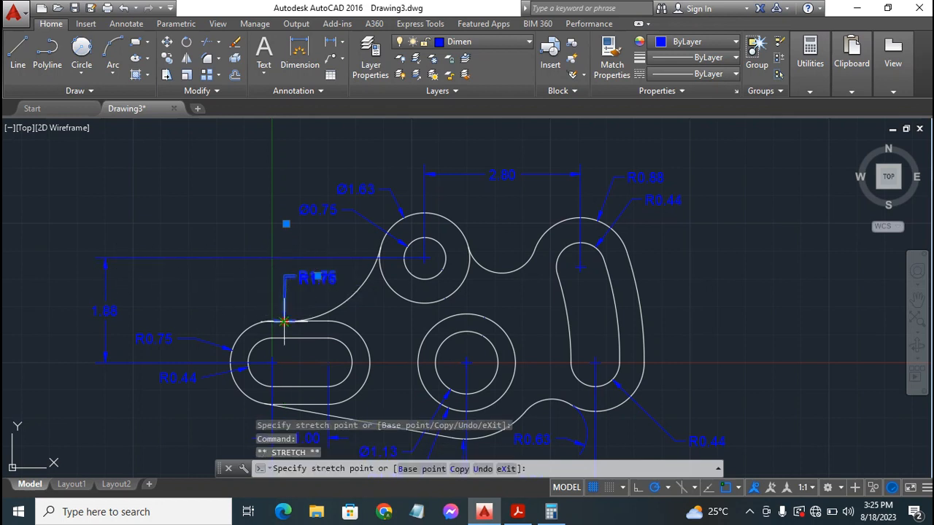
left_click(338, 306)
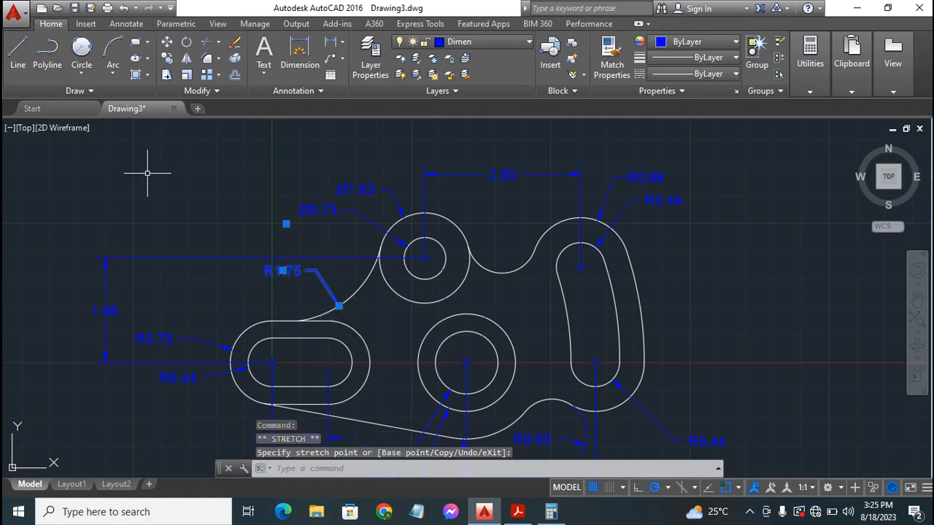
key("Escape")
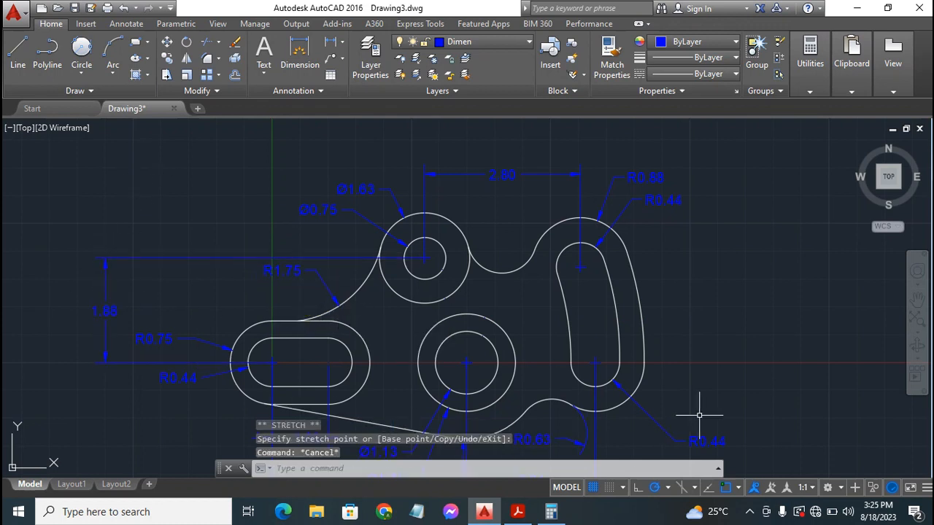
Move the lower concave arc's radius dimension arrow to the arc's left end, with the text beneath the arc.
left_click(585, 440)
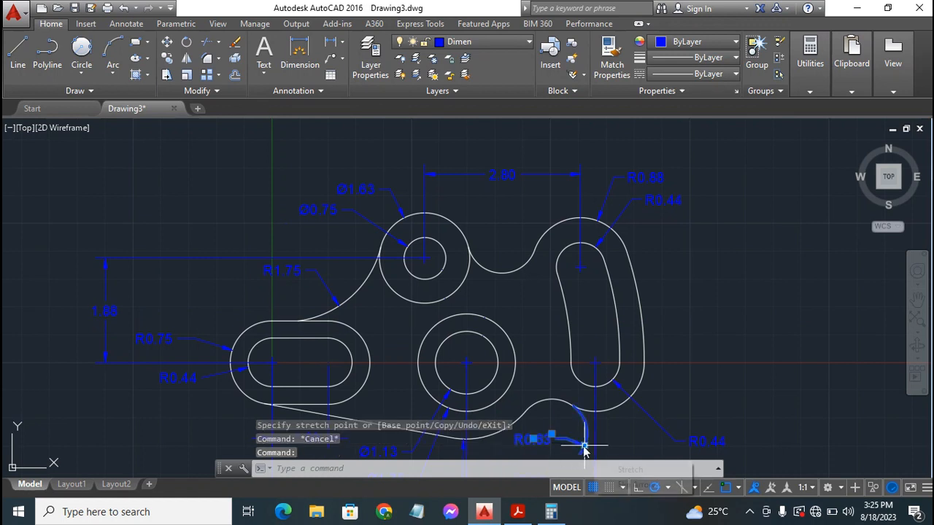
left_click(583, 442)
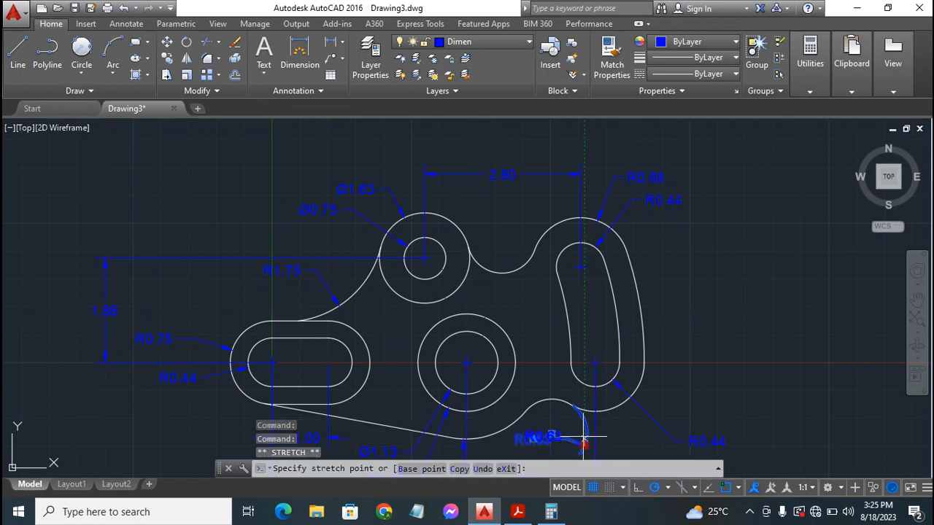
left_click(527, 412)
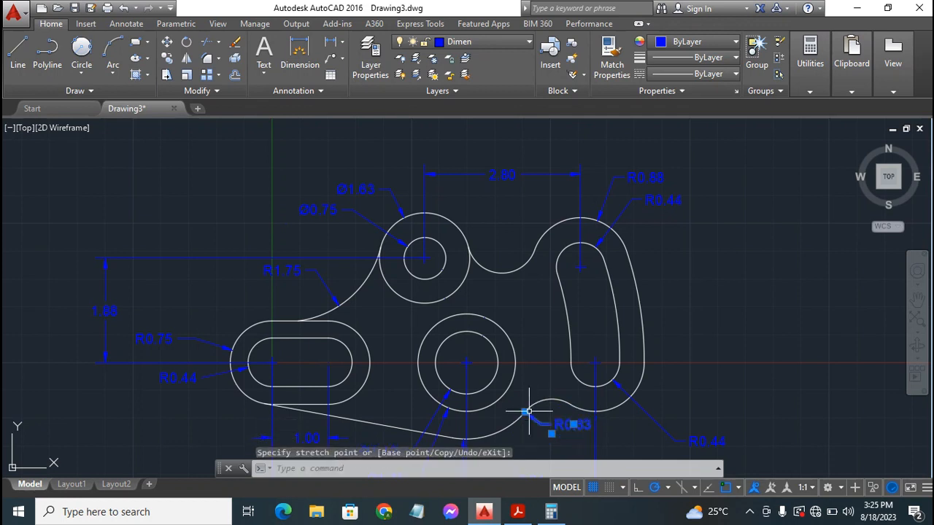
Review the placement and legibility of the dimensions around the whole profile.
key("Escape")
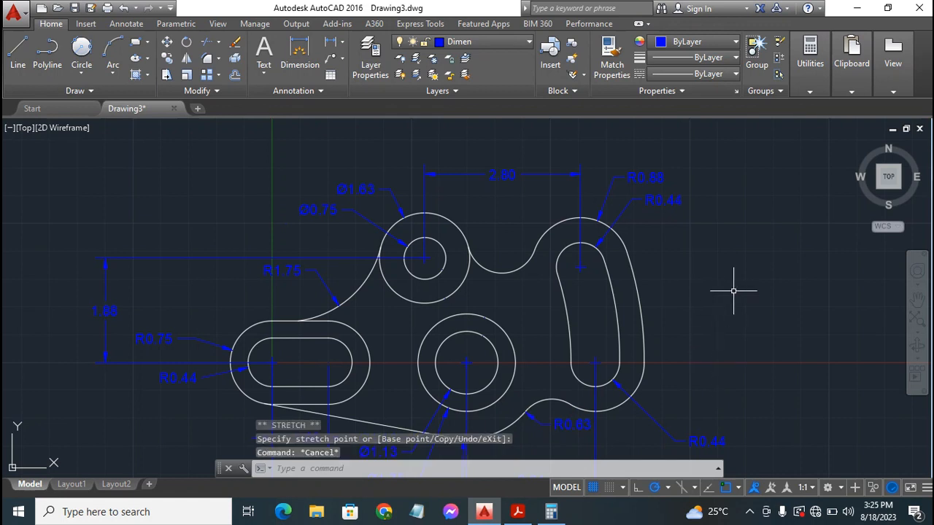
scroll(663, 302, "down", 2)
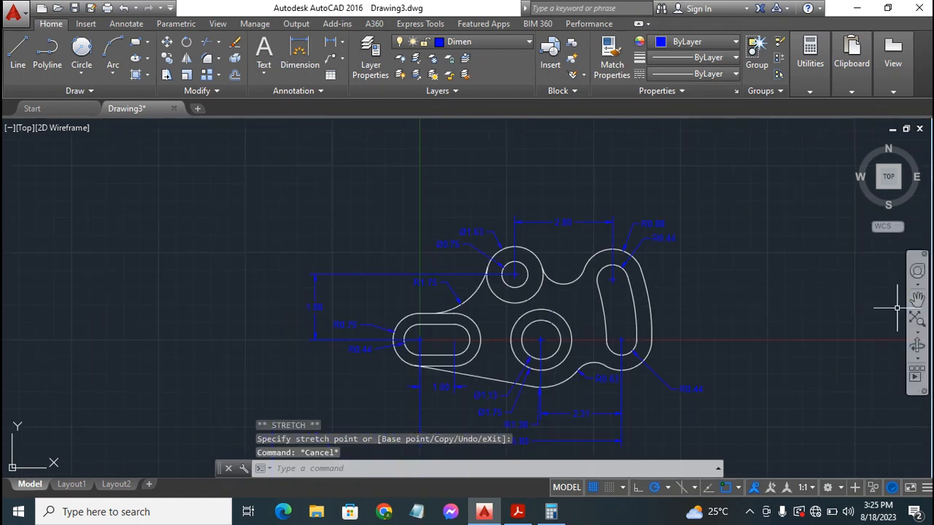
scroll(728, 333, "up", 2)
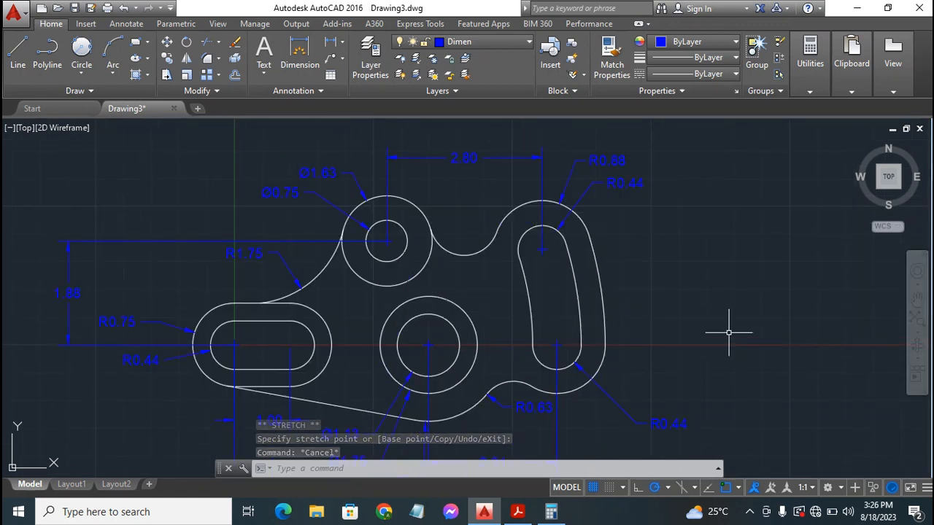
scroll(728, 332, "down", 2)
scroll(728, 333, "up", 2)
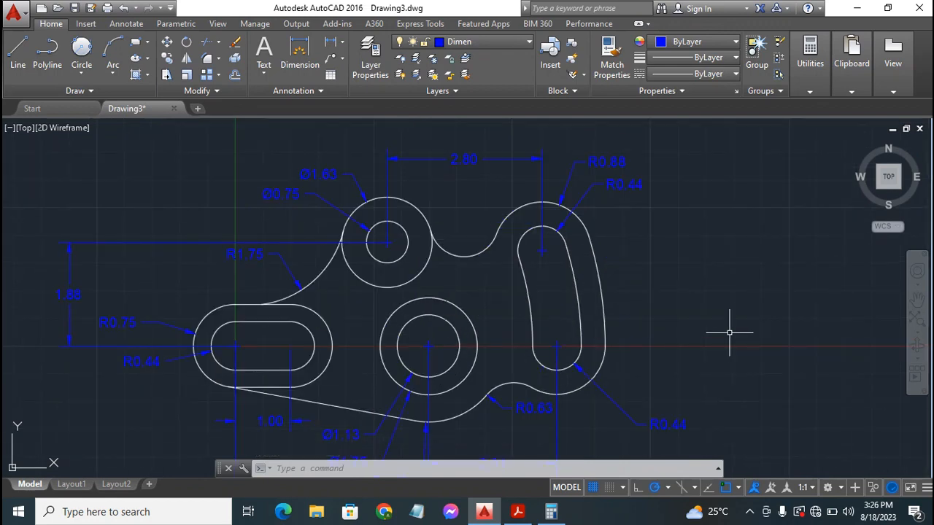
left_click(917, 300)
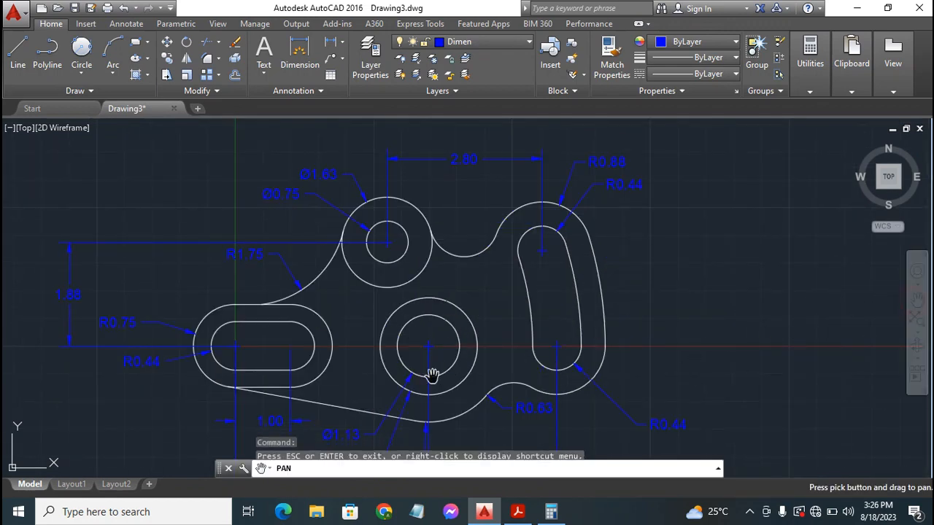
left_click_drag(415, 375, 451, 322)
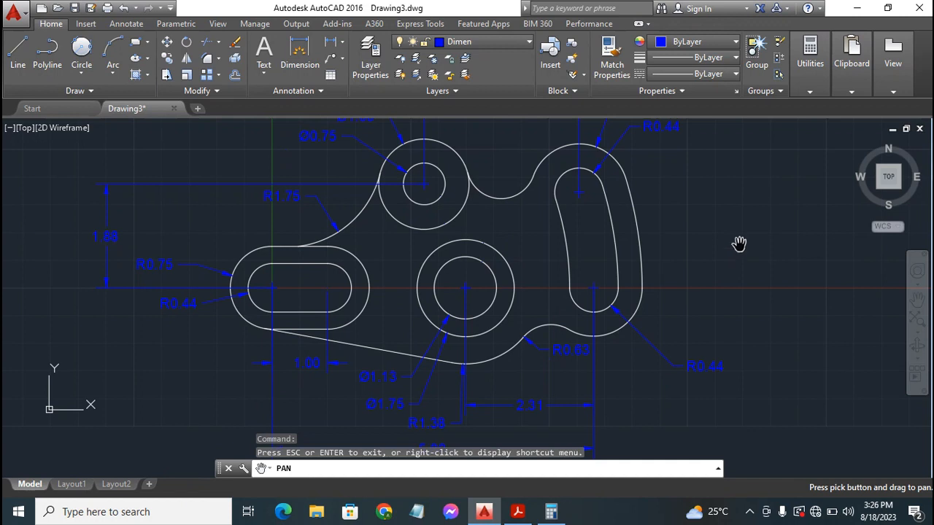
key("Escape")
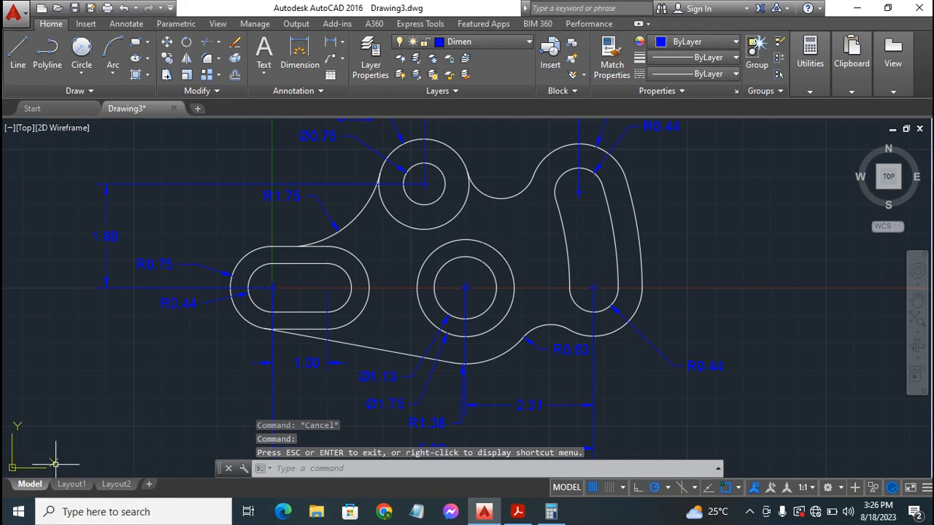
Open Layout1 and stretch the viewport's upper-right corner to the matching corner of the sheet's printable area.
left_click(71, 484)
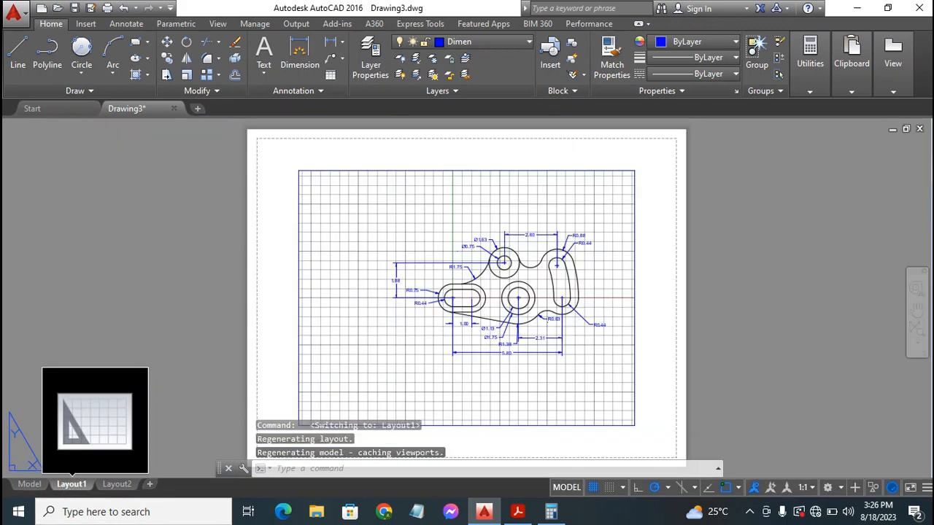
left_click(409, 218)
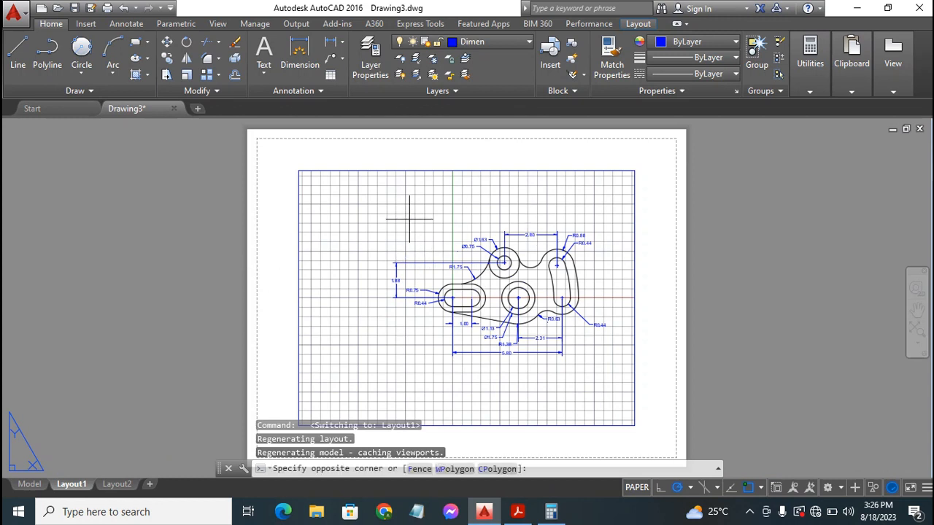
left_click(472, 204)
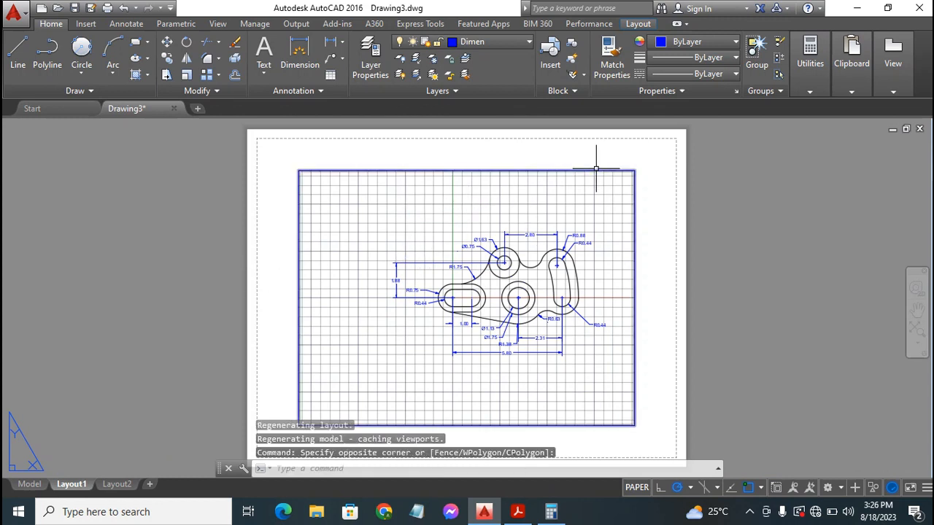
left_click(596, 168)
left_click(634, 170)
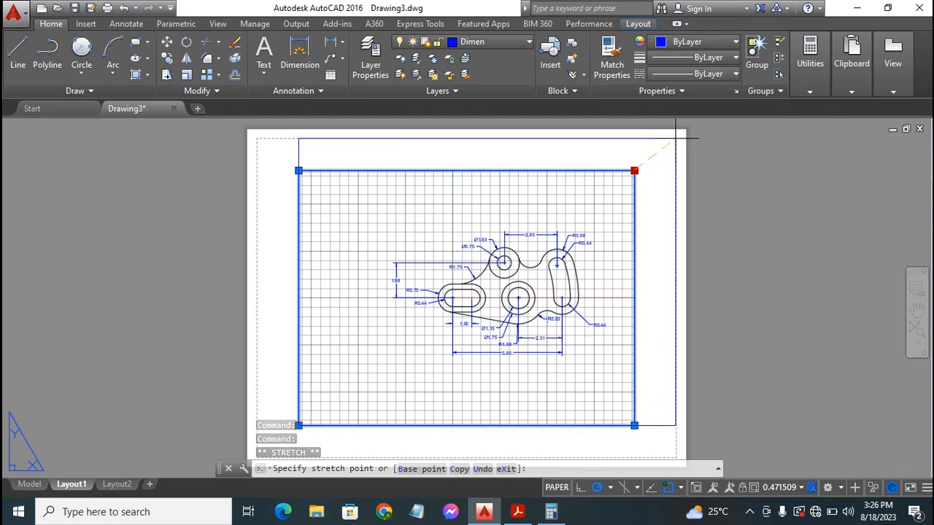
left_click(675, 137)
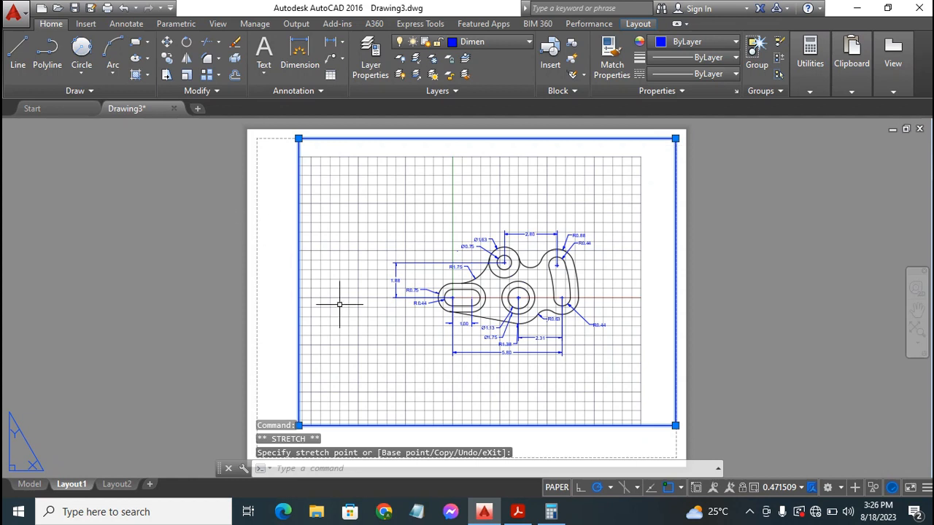
Stretch the viewport's lower-left corner to the lower-left corner of the sheet's printable area.
scroll(588, 376, "down", 2)
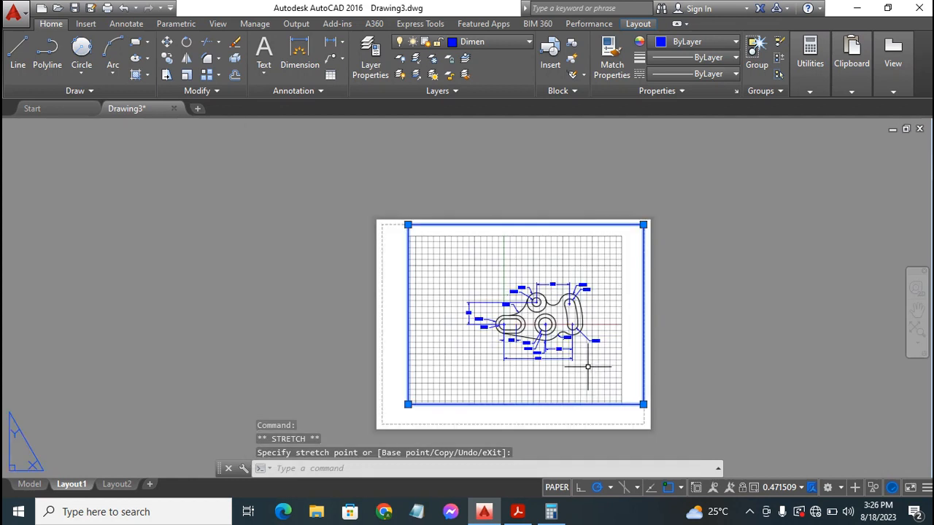
left_click(407, 404)
left_click(407, 404)
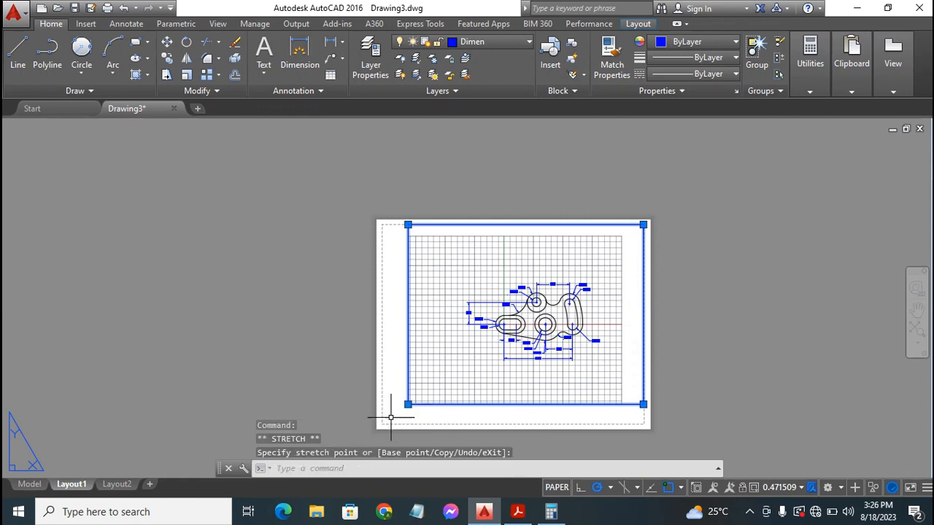
left_click(407, 405)
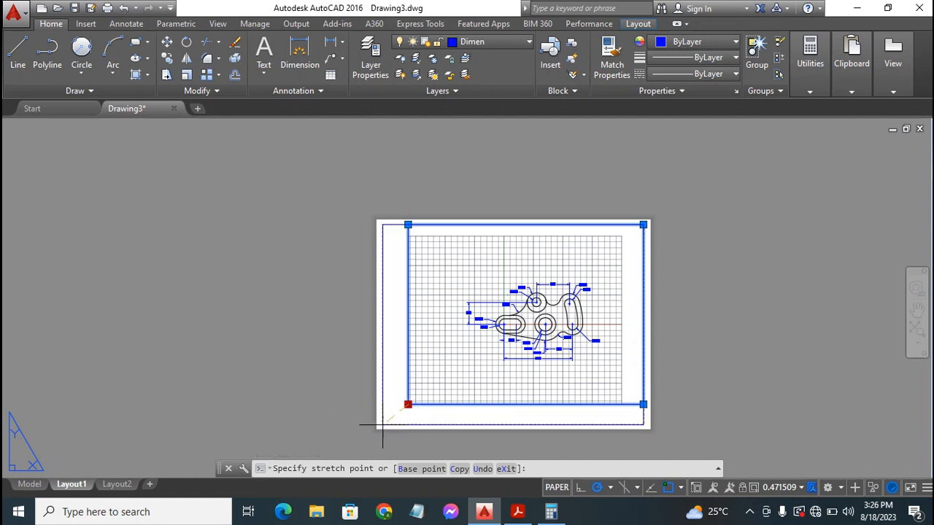
left_click(382, 424)
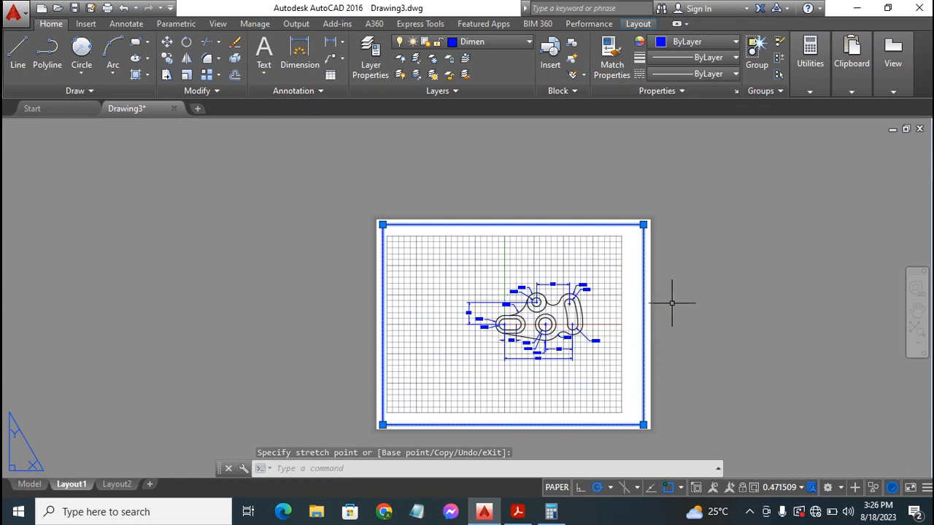
left_click(415, 322)
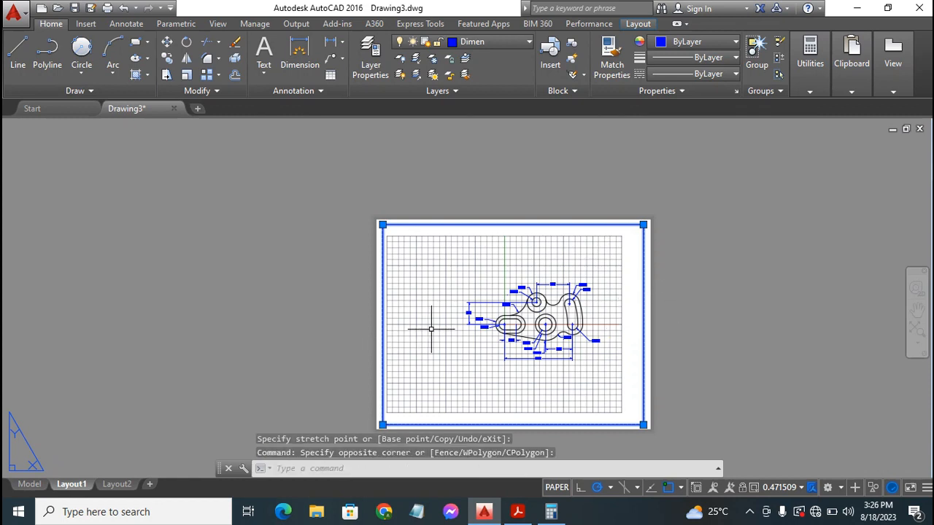
Activate model space inside the Layout1 viewport and enlarge the profile with real-time zoom to a viewport scale of about 0.82.
scroll(441, 326, "up", 2)
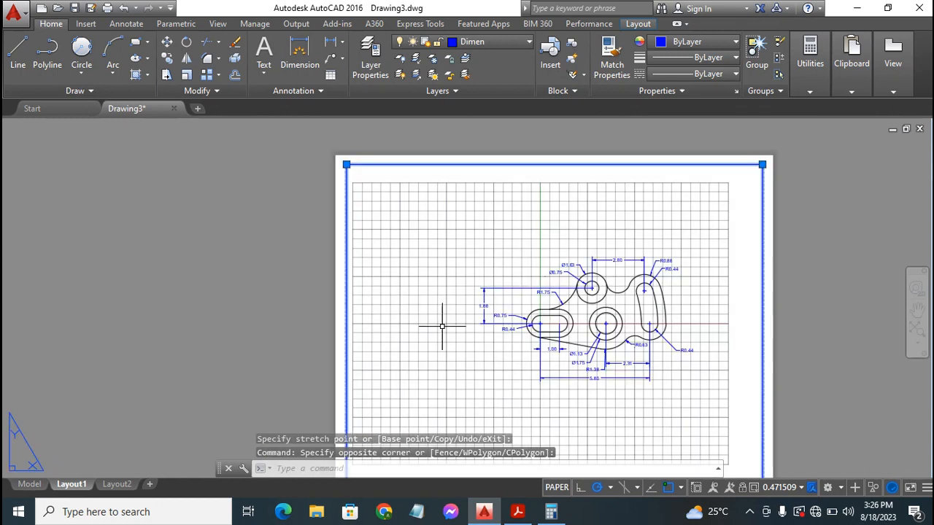
left_click(917, 309)
mouse_move(673, 399)
left_mouse_down()
mouse_move(649, 361)
mouse_move(618, 337)
mouse_move(619, 364)
left_mouse_up()
key("Escape")
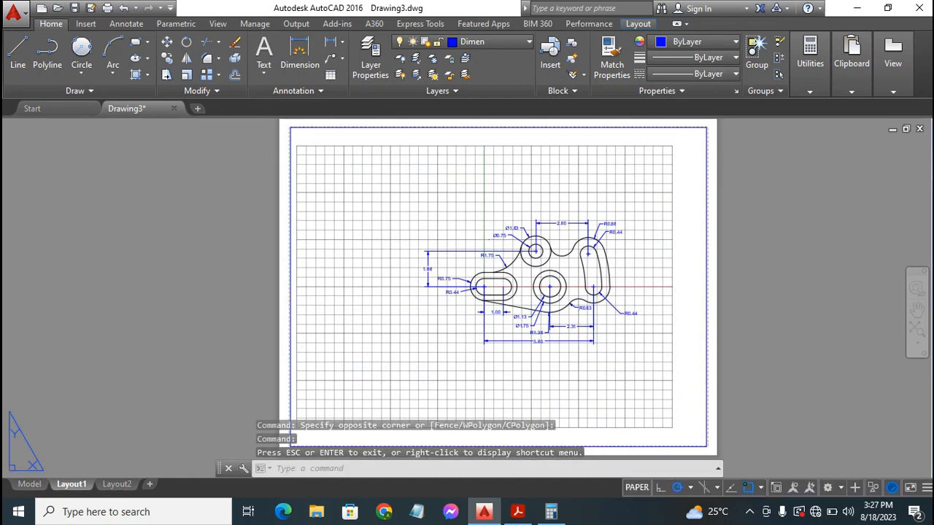
double_click(437, 295)
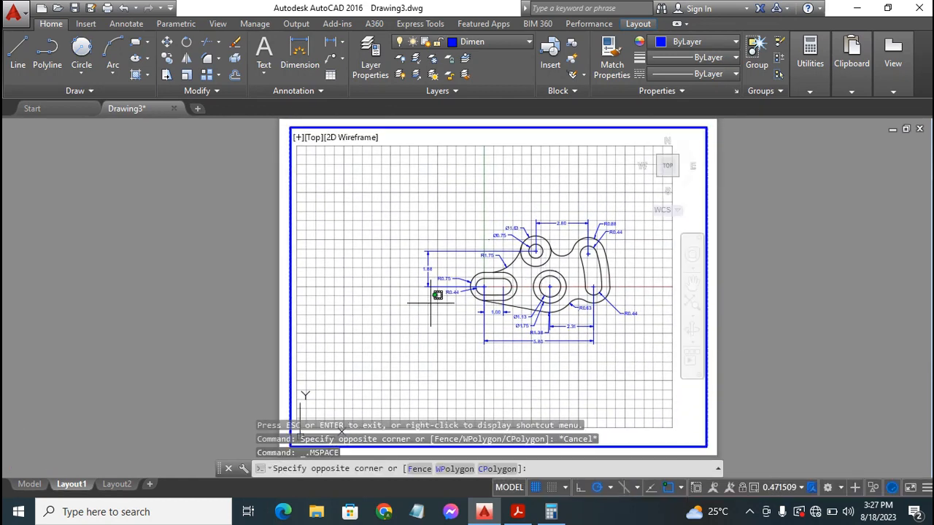
left_click(399, 307)
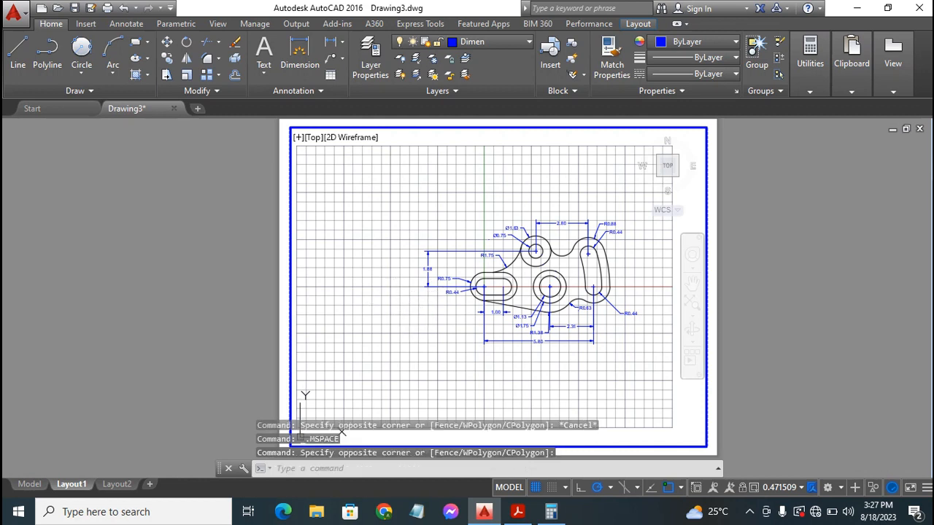
left_click(393, 303)
left_click(386, 372)
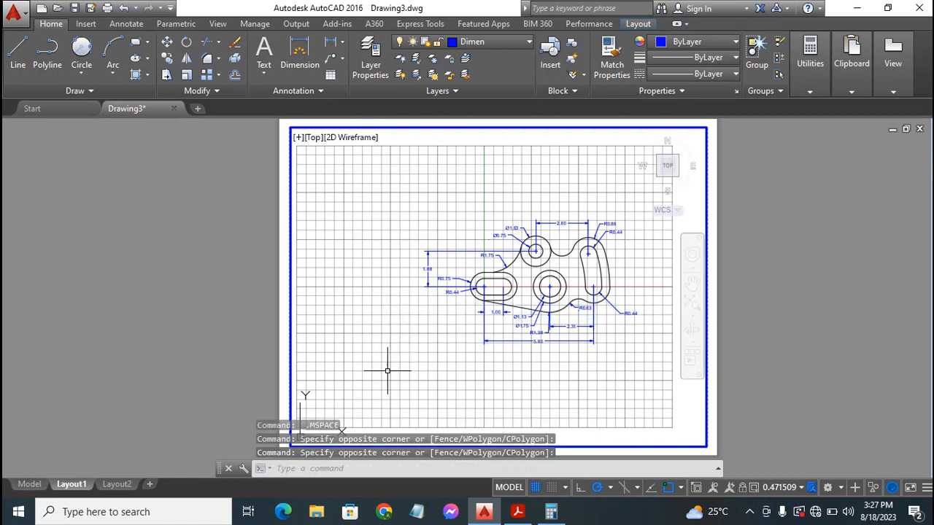
left_click(692, 317)
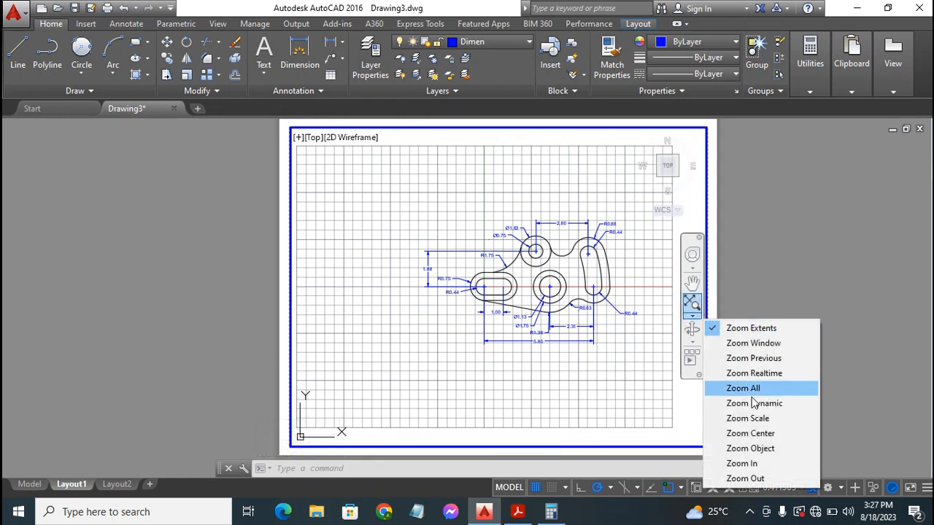
left_click(758, 376)
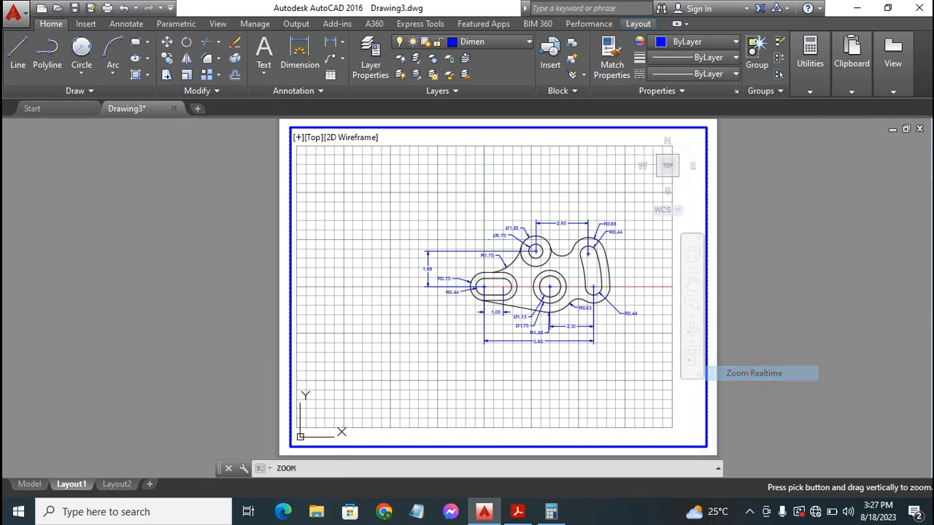
mouse_move(389, 338)
left_mouse_down()
mouse_move(427, 309)
mouse_move(597, 243)
mouse_move(648, 199)
left_mouse_up()
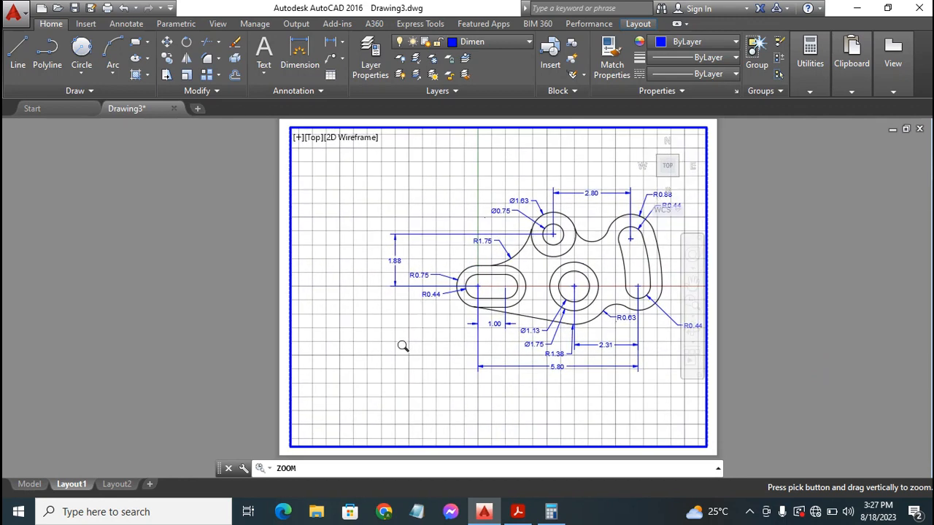
mouse_move(403, 346)
left_mouse_down()
mouse_move(415, 328)
mouse_move(522, 271)
left_mouse_up()
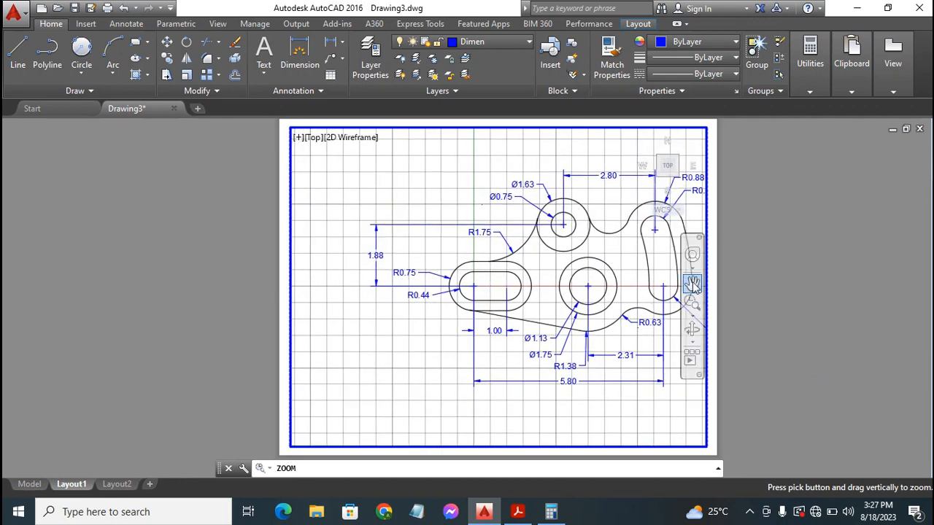
Pan the dimensioned profile to fit centrally within the viewport, then return to paper space.
left_click(692, 283)
mouse_move(619, 286)
left_mouse_down()
mouse_move(586, 275)
mouse_move(550, 284)
left_mouse_up()
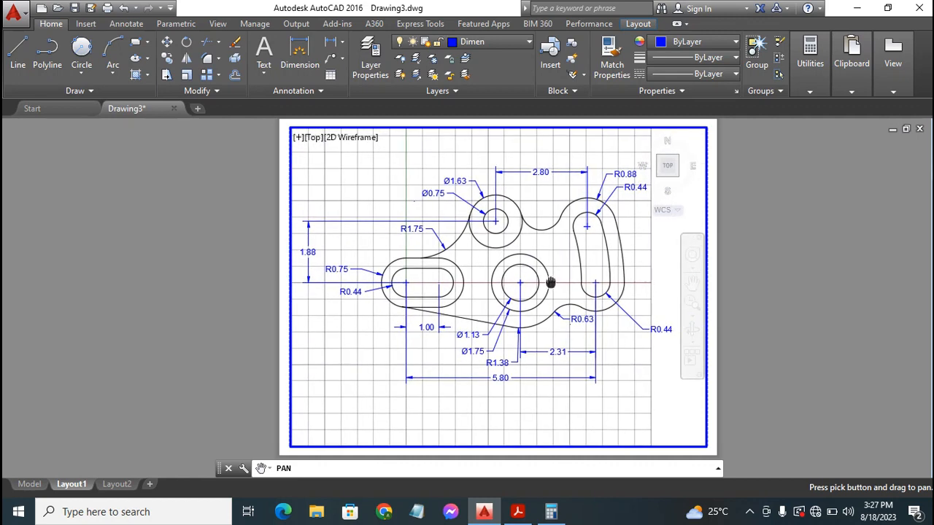
left_click_drag(326, 384, 325, 389)
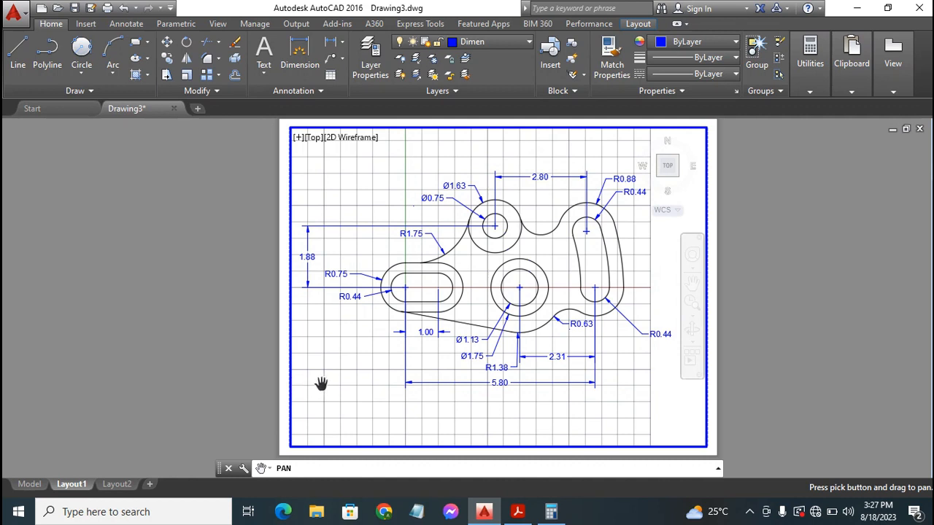
key("Escape")
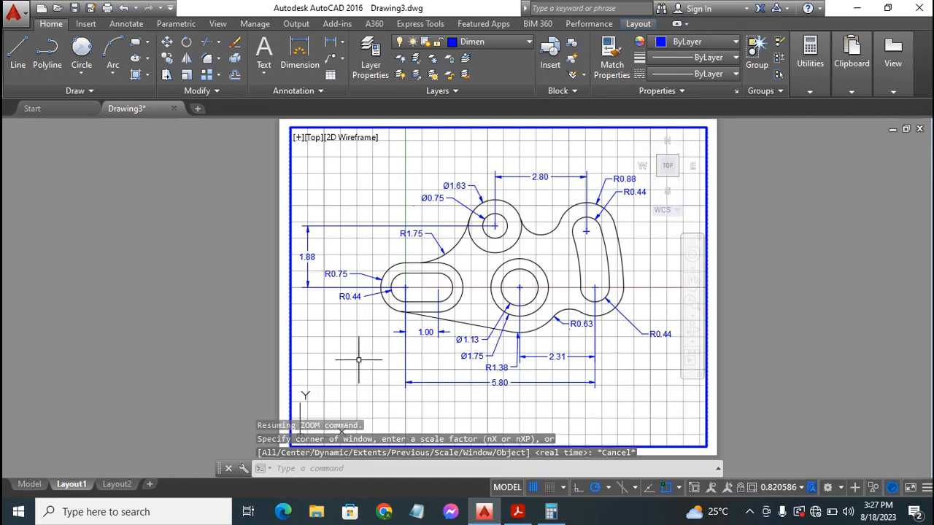
double_click(747, 267)
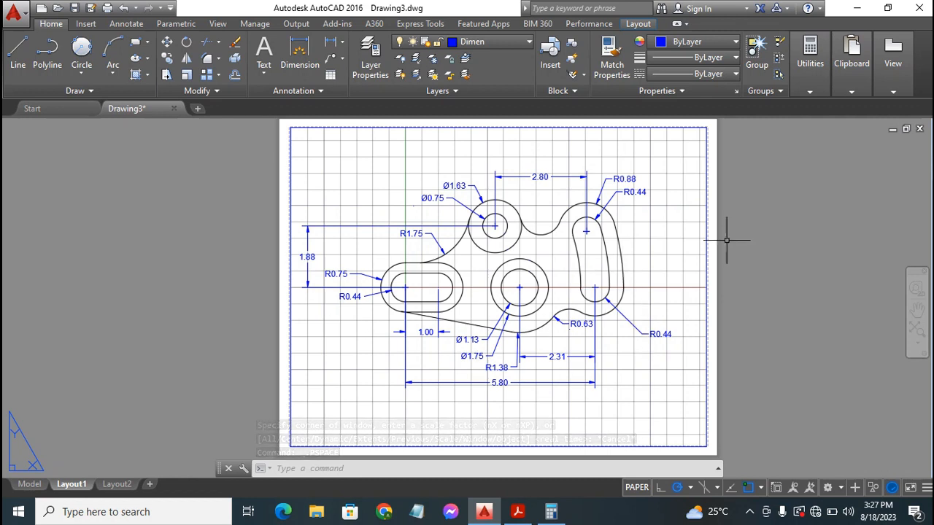
Turn off the grid inside the Layout1 viewport and switch back to paper space.
left_click(636, 488)
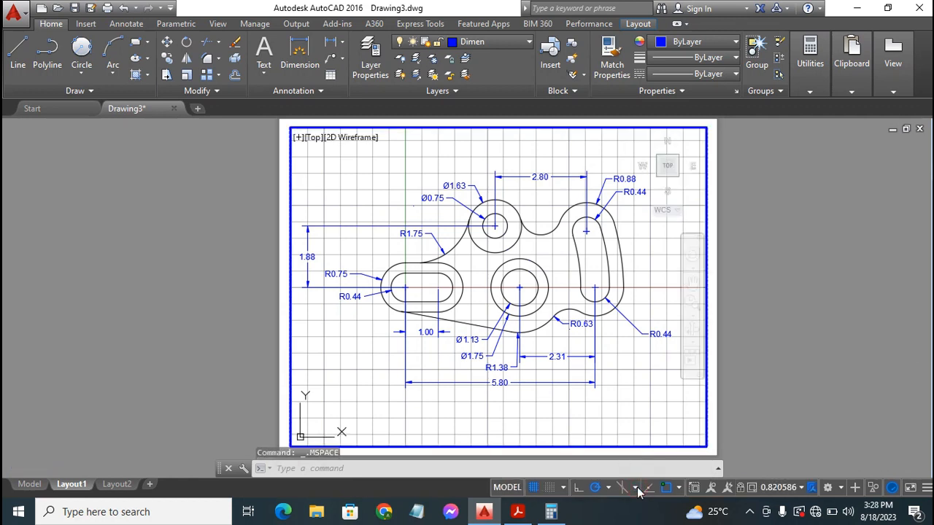
left_click(535, 487)
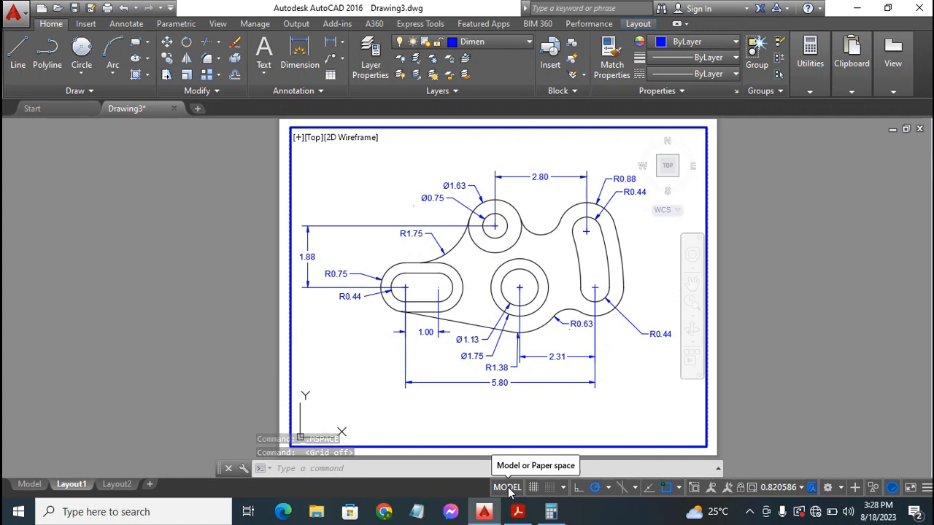
left_click(508, 487)
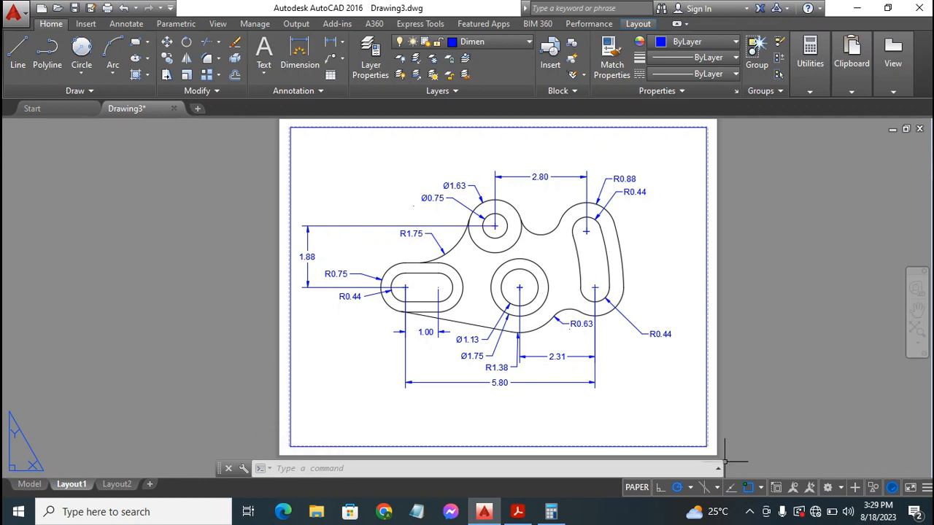
left_click(751, 512)
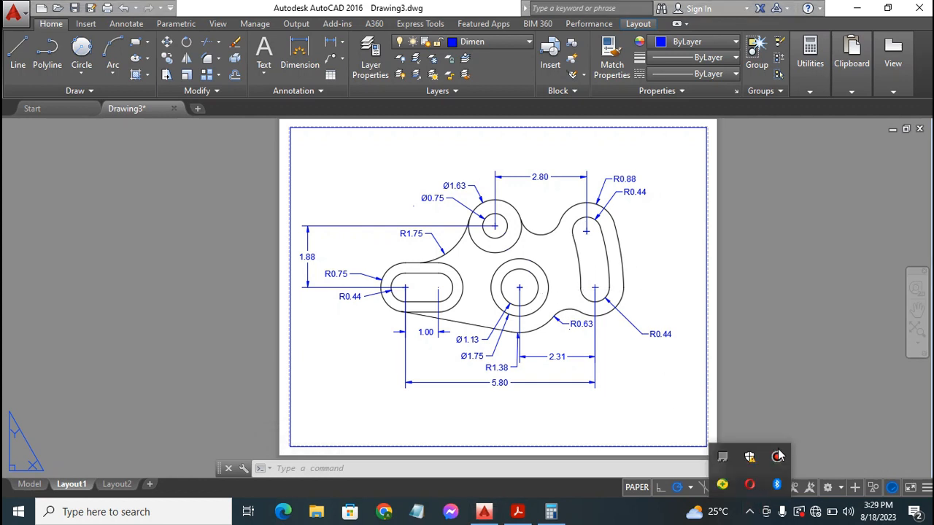